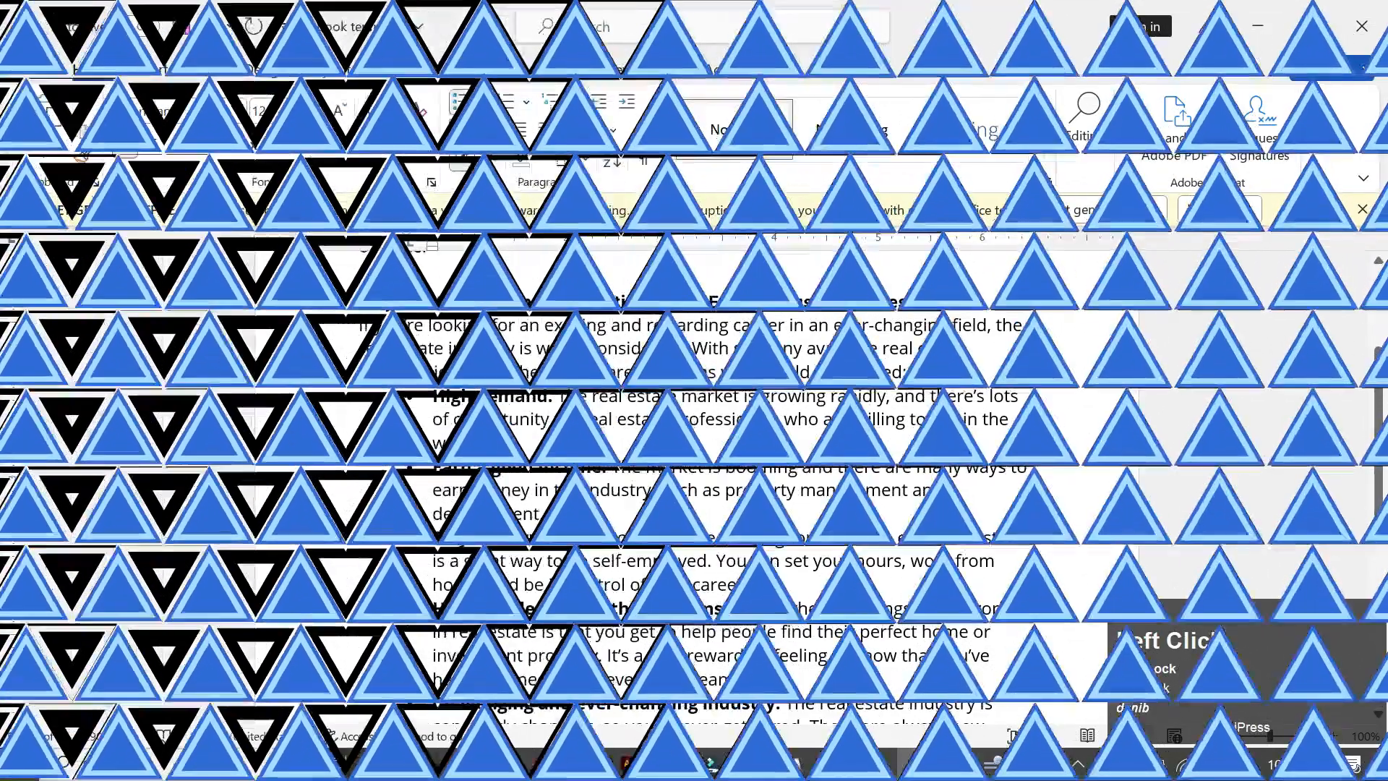
Read through the real estate business manuscript in Word, from its opening heading to the closing section on best ideas.
{"action": "scroll", "coordinate": [694, 477], "scroll_direction": "up", "scroll_amount": 1}
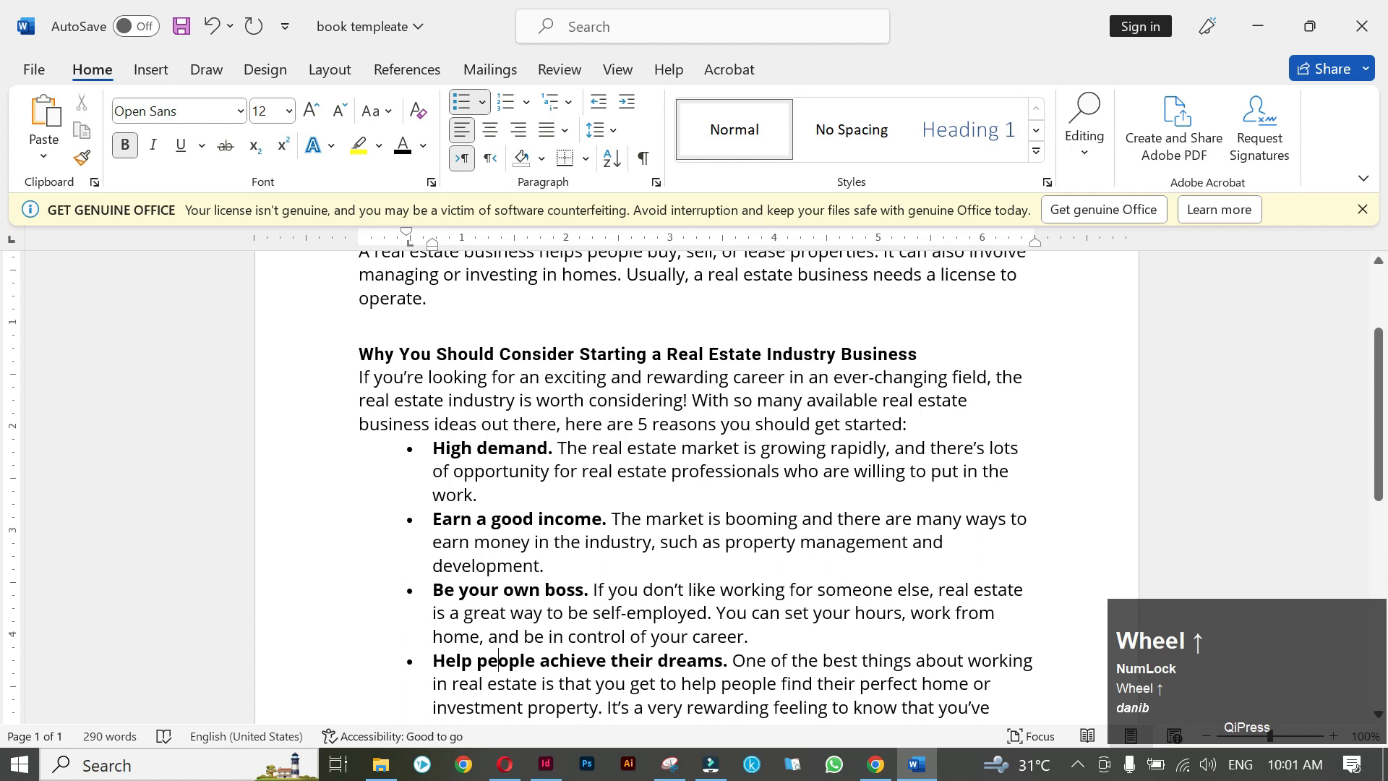
{"action": "scroll", "coordinate": [694, 485], "scroll_direction": "up", "scroll_amount": 3}
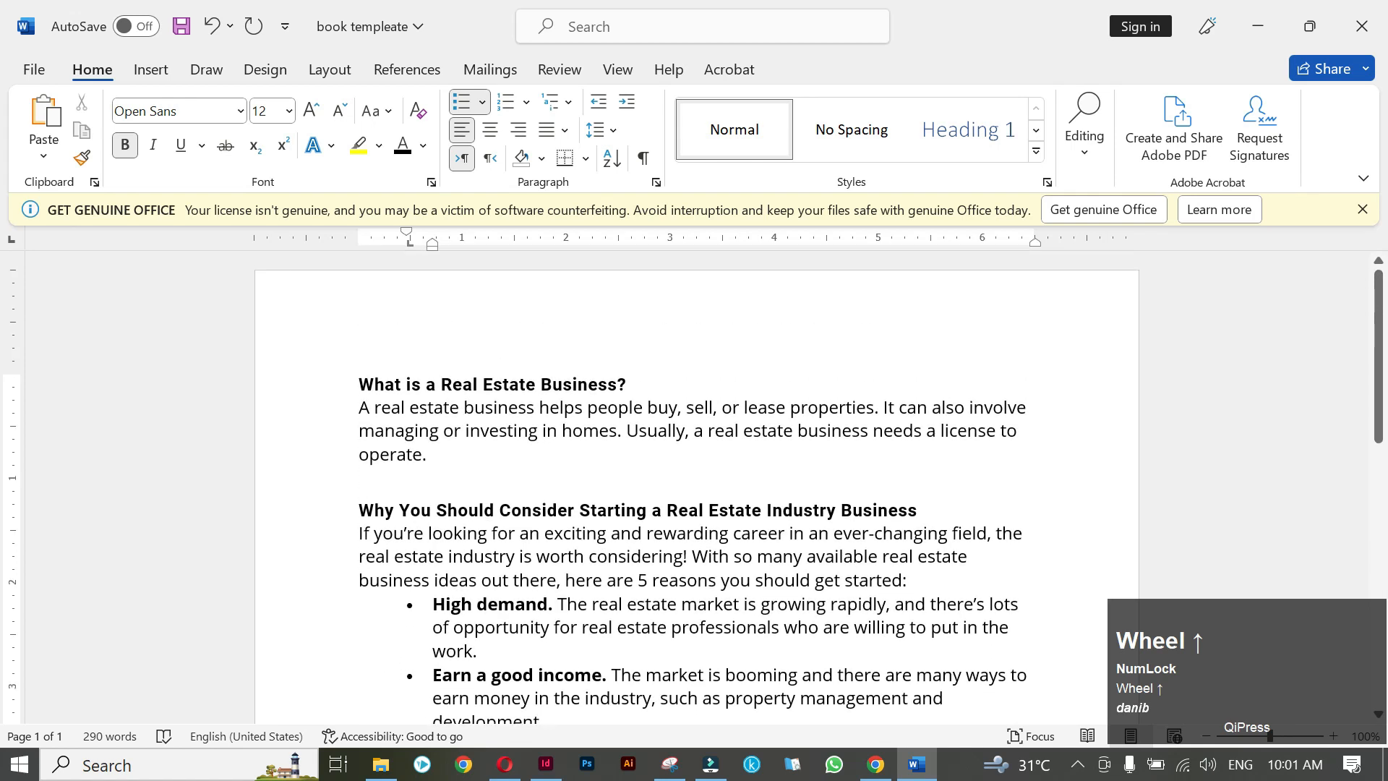
{"action": "scroll", "coordinate": [498, 504], "scroll_direction": "down", "scroll_amount": 6}
{"action": "scroll", "coordinate": [499, 504], "scroll_direction": "up", "scroll_amount": 6}
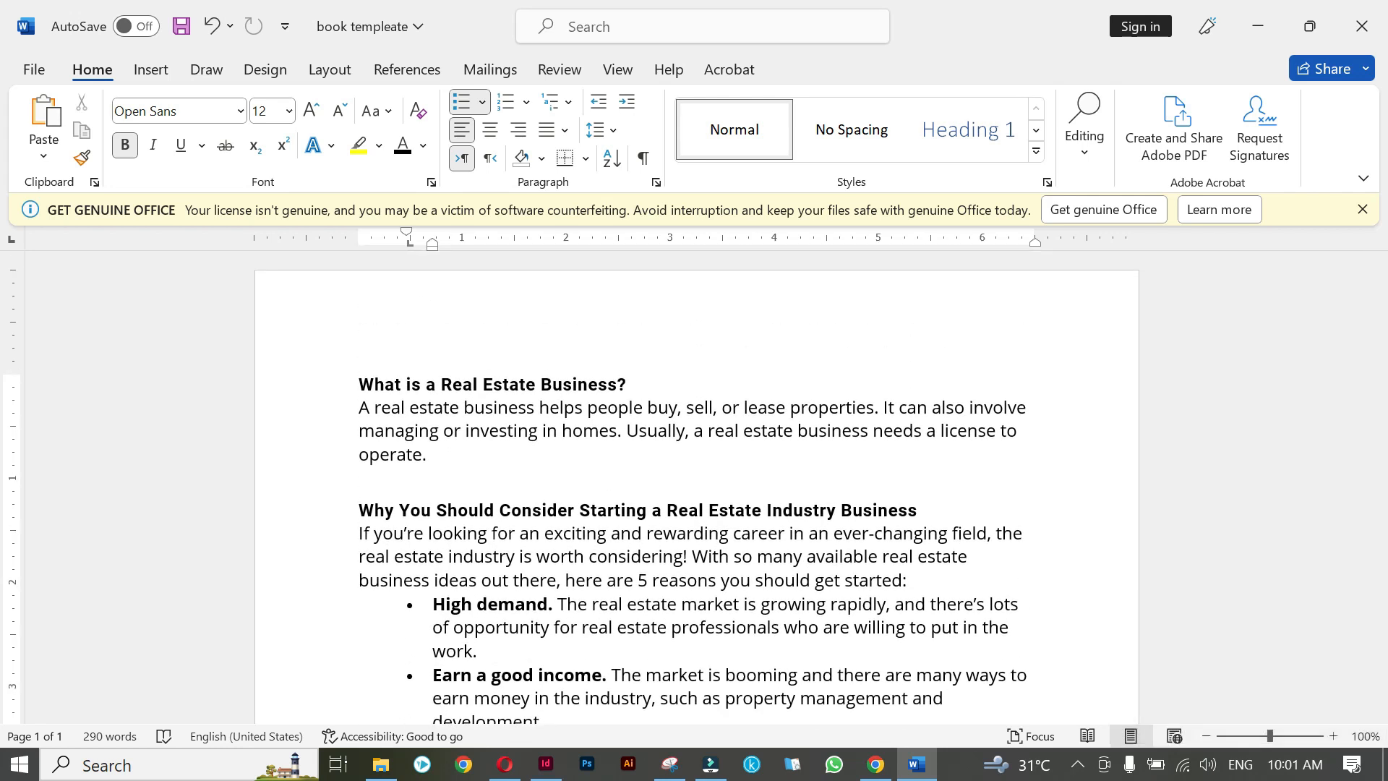
{"action": "scroll", "coordinate": [697, 499], "scroll_direction": "down", "scroll_amount": 7}
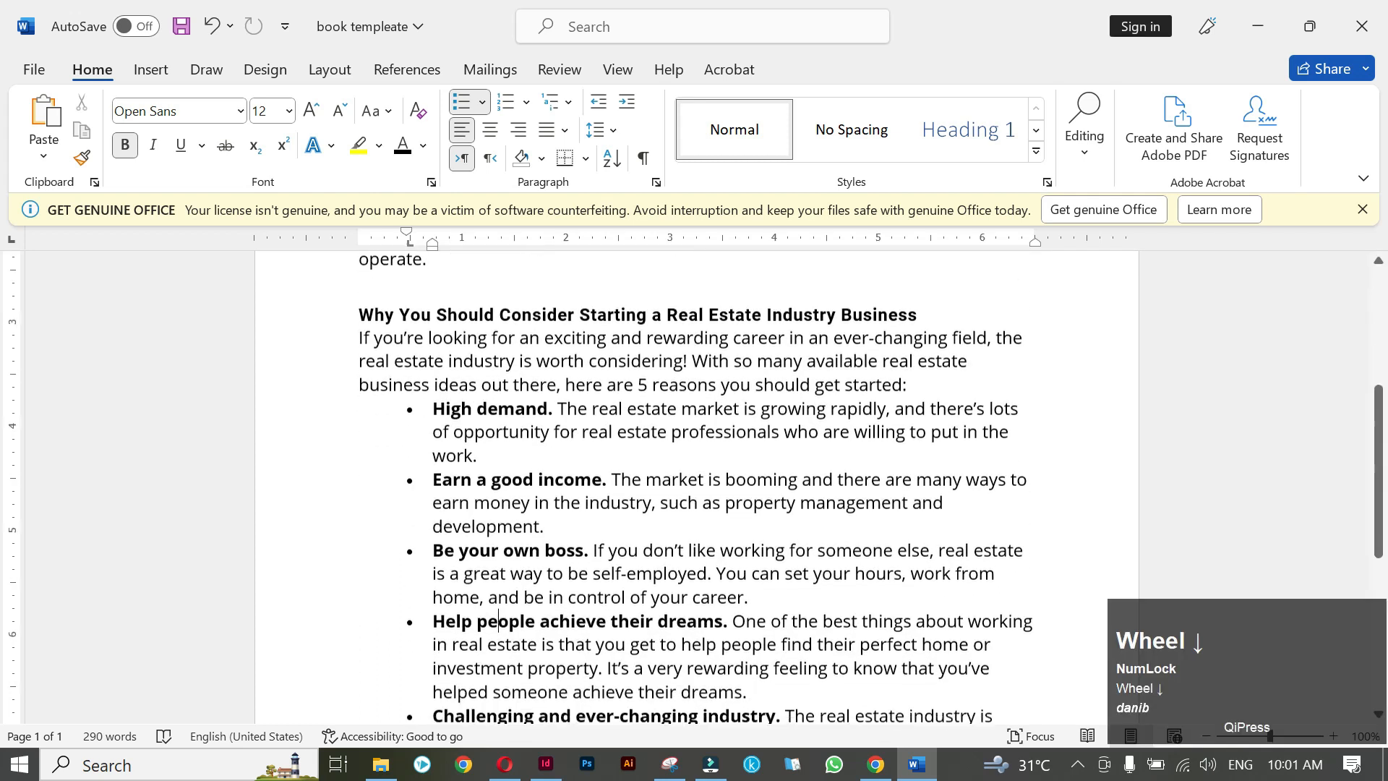
{"action": "scroll", "coordinate": [697, 499], "scroll_direction": "down", "scroll_amount": 3}
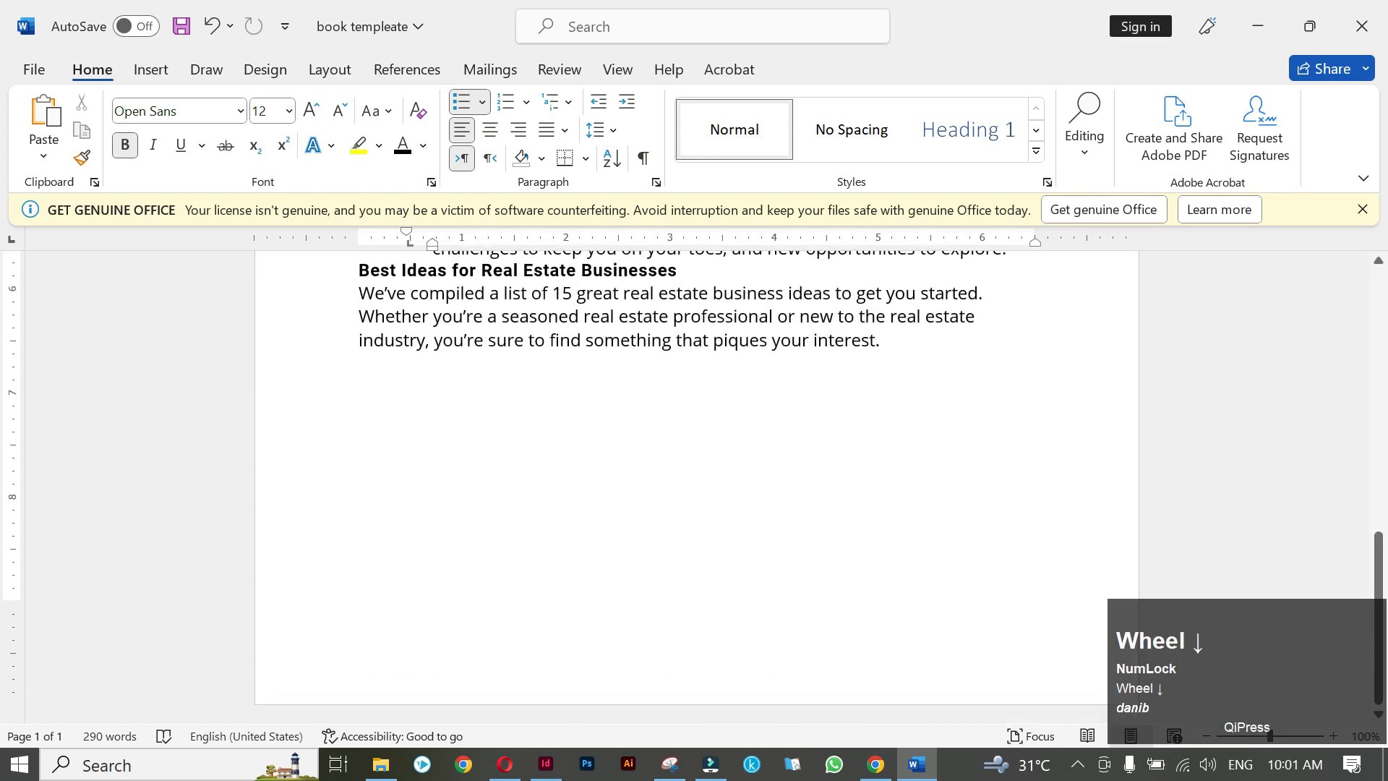
{"action": "scroll", "coordinate": [697, 499], "scroll_direction": "up", "scroll_amount": 7}
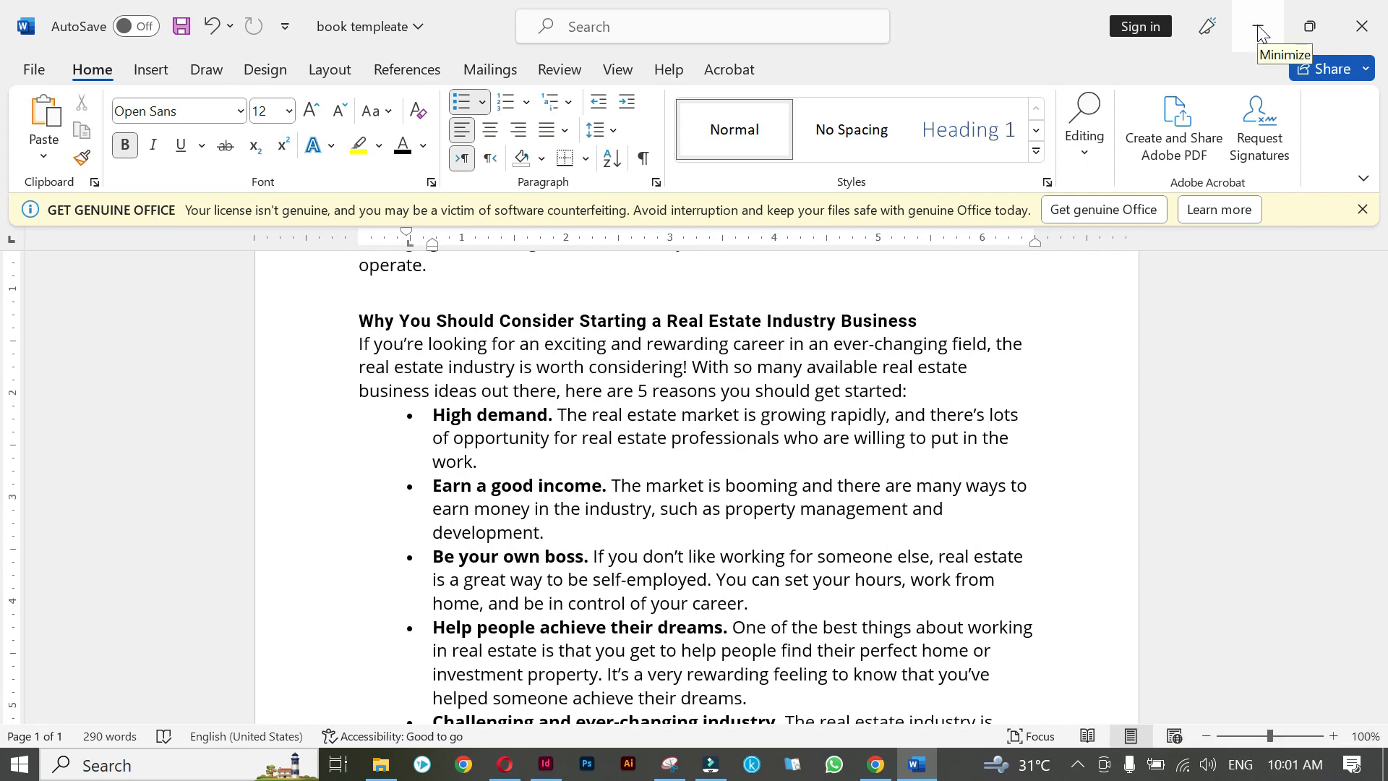
{"action": "left_click", "coordinate": [1259, 29]}
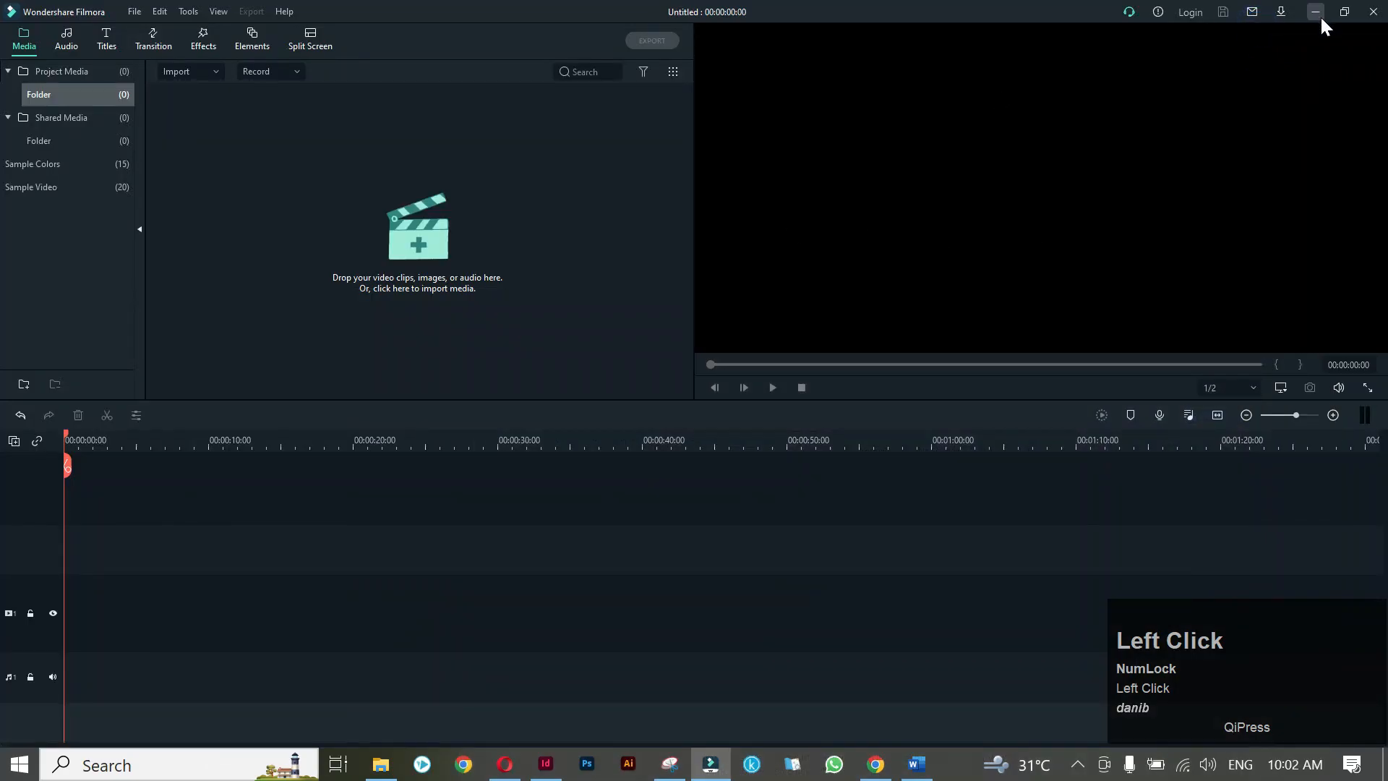
{"action": "left_click", "coordinate": [916, 763]}
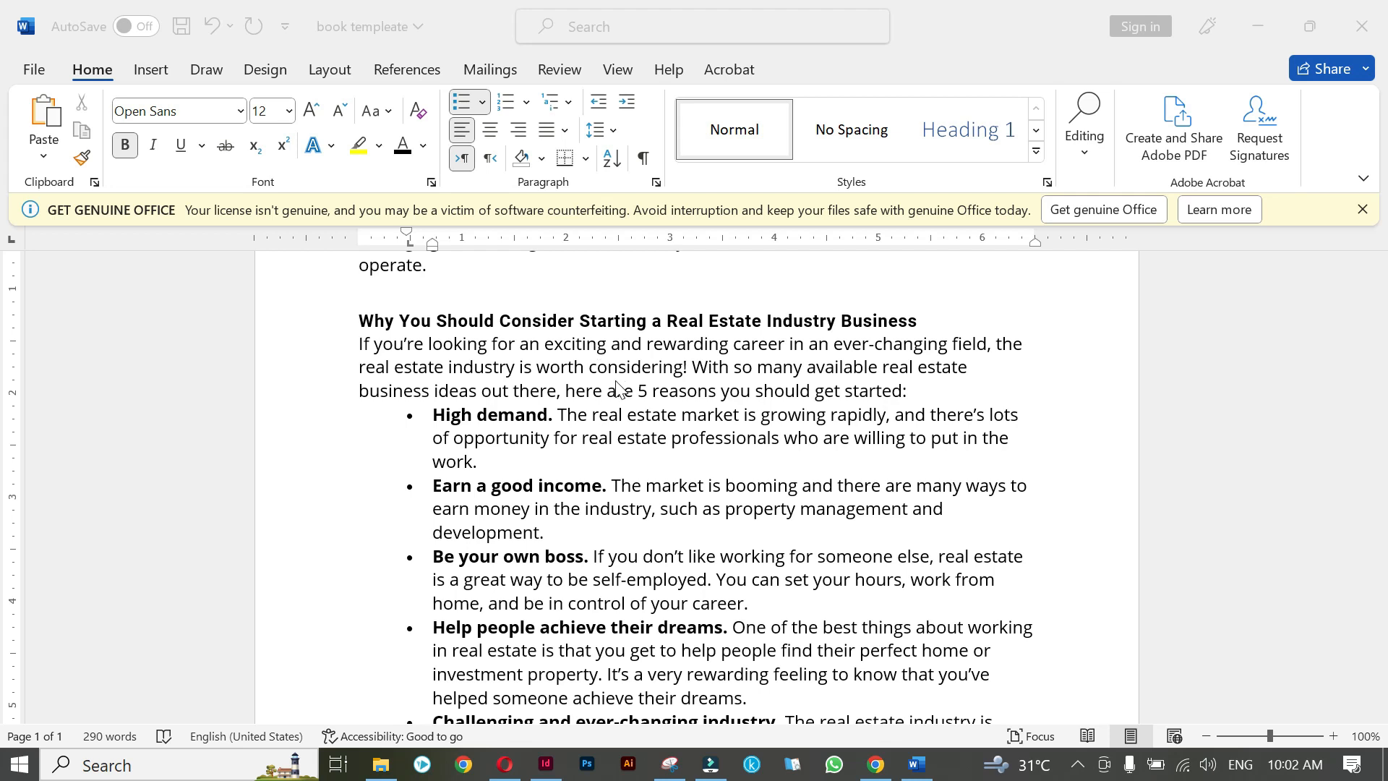
Switch to Chrome and search for "color scheme for real estate" in a new tab, showing image results.
{"action": "left_click", "coordinate": [874, 766]}
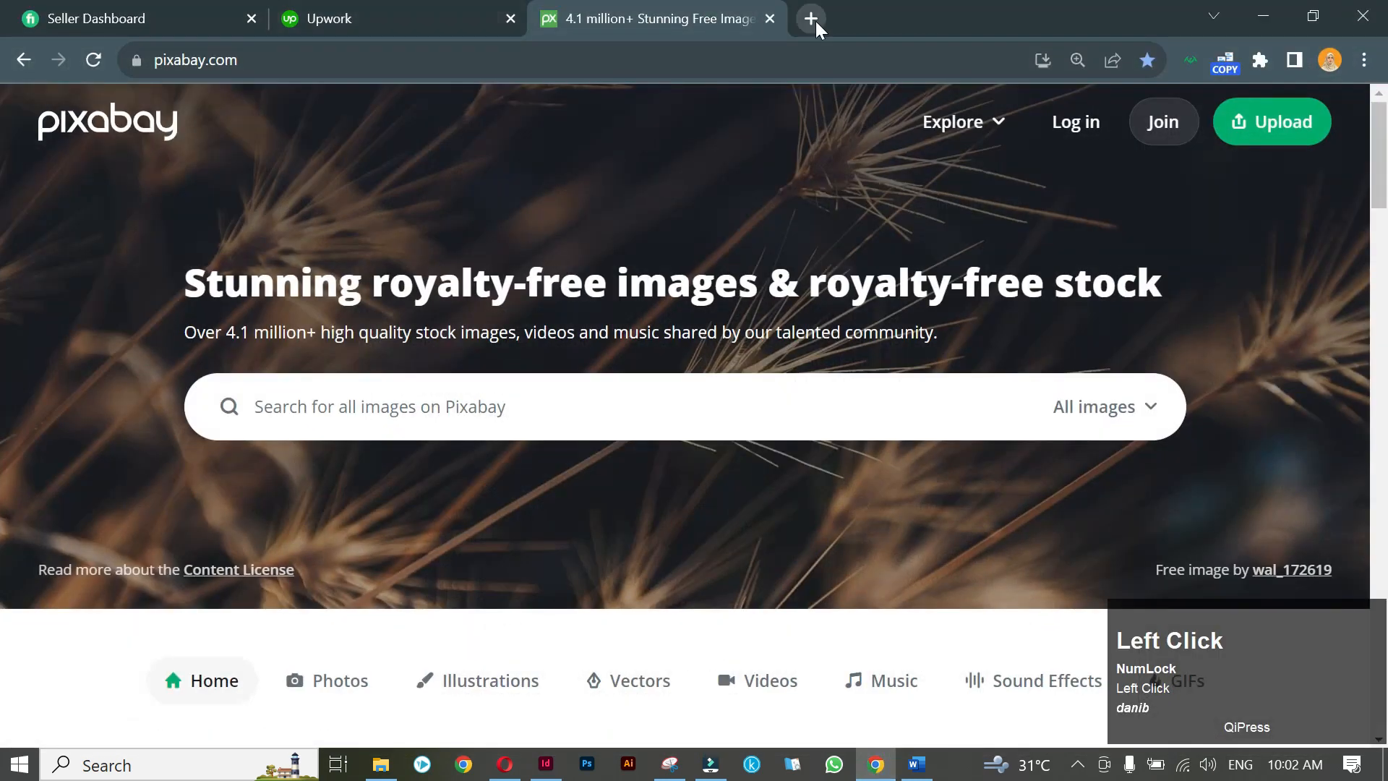
{"action": "left_click", "coordinate": [812, 19]}
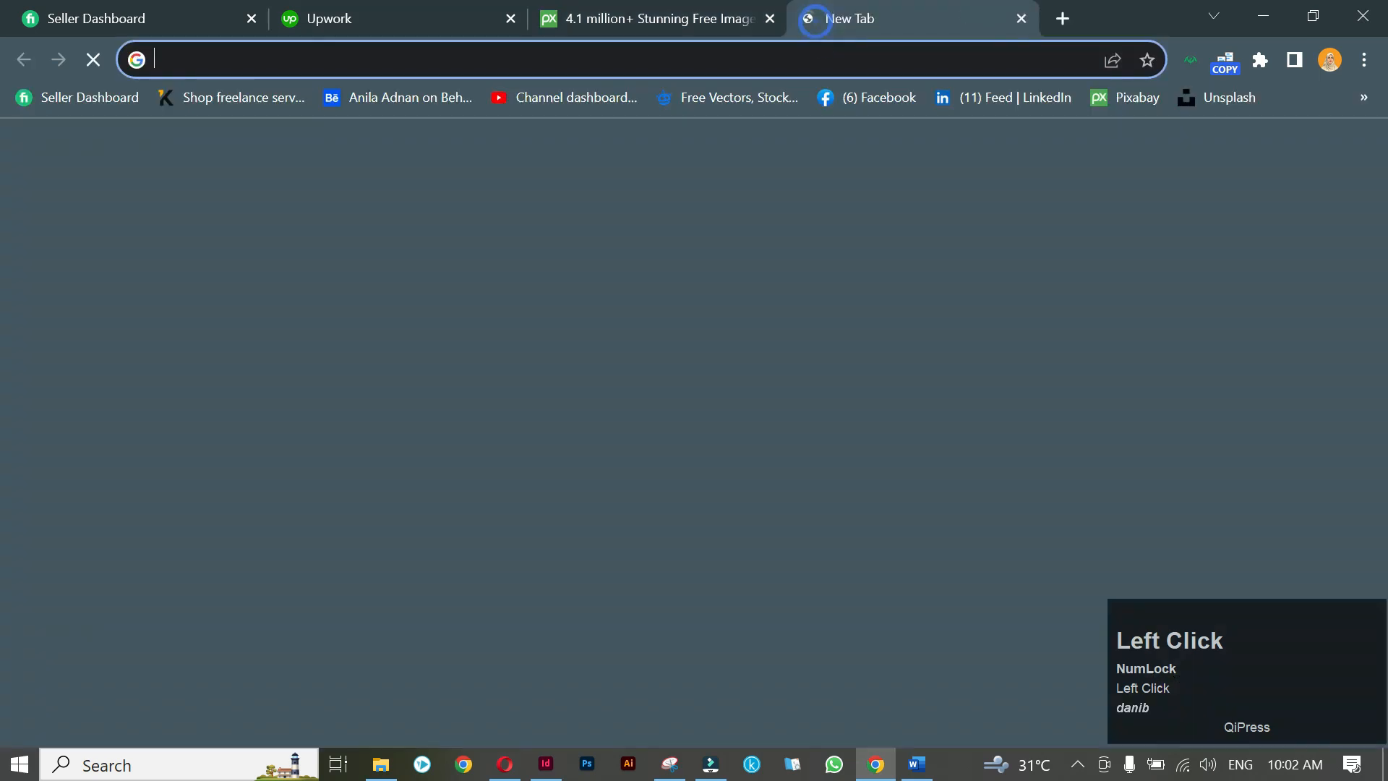
{"action": "left_click", "coordinate": [813, 52]}
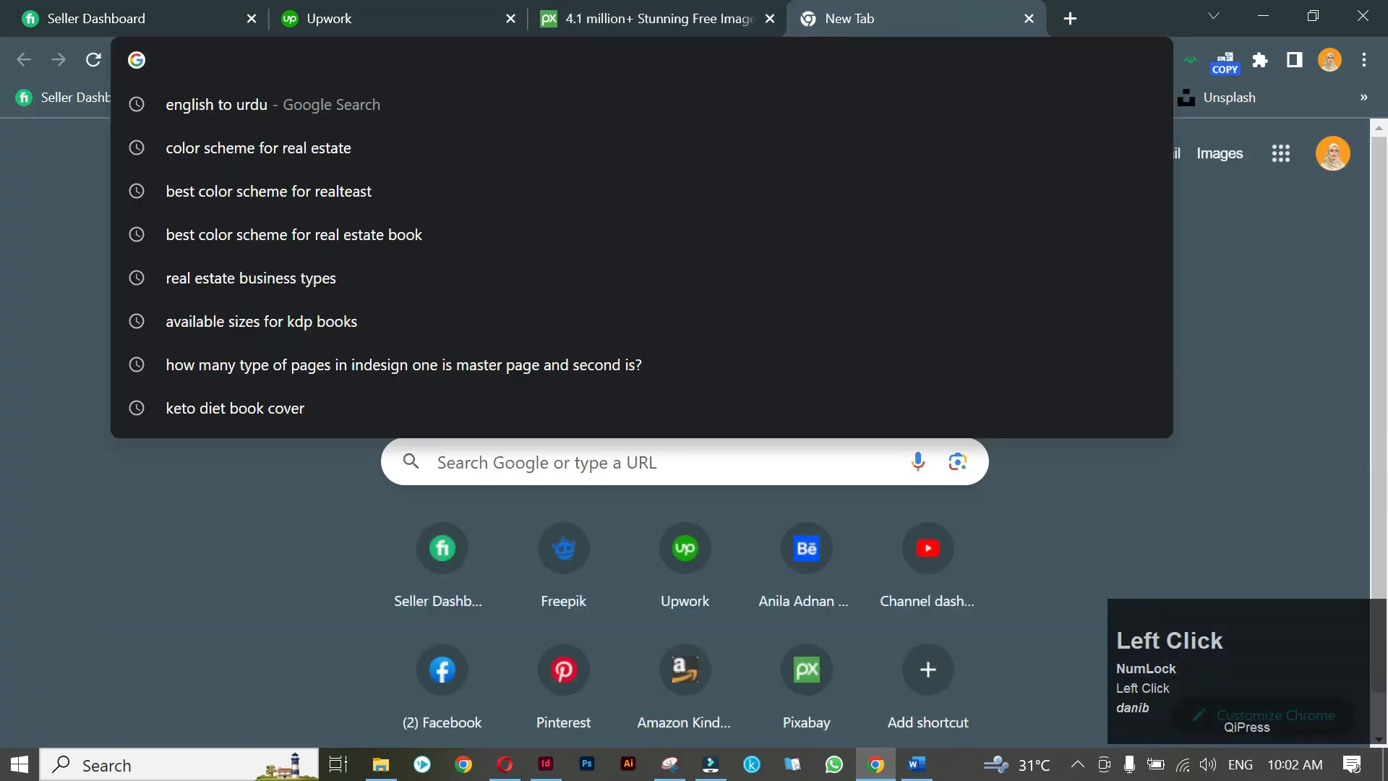
{"action": "type", "text": "co"}
{"action": "key", "text": "Return"}
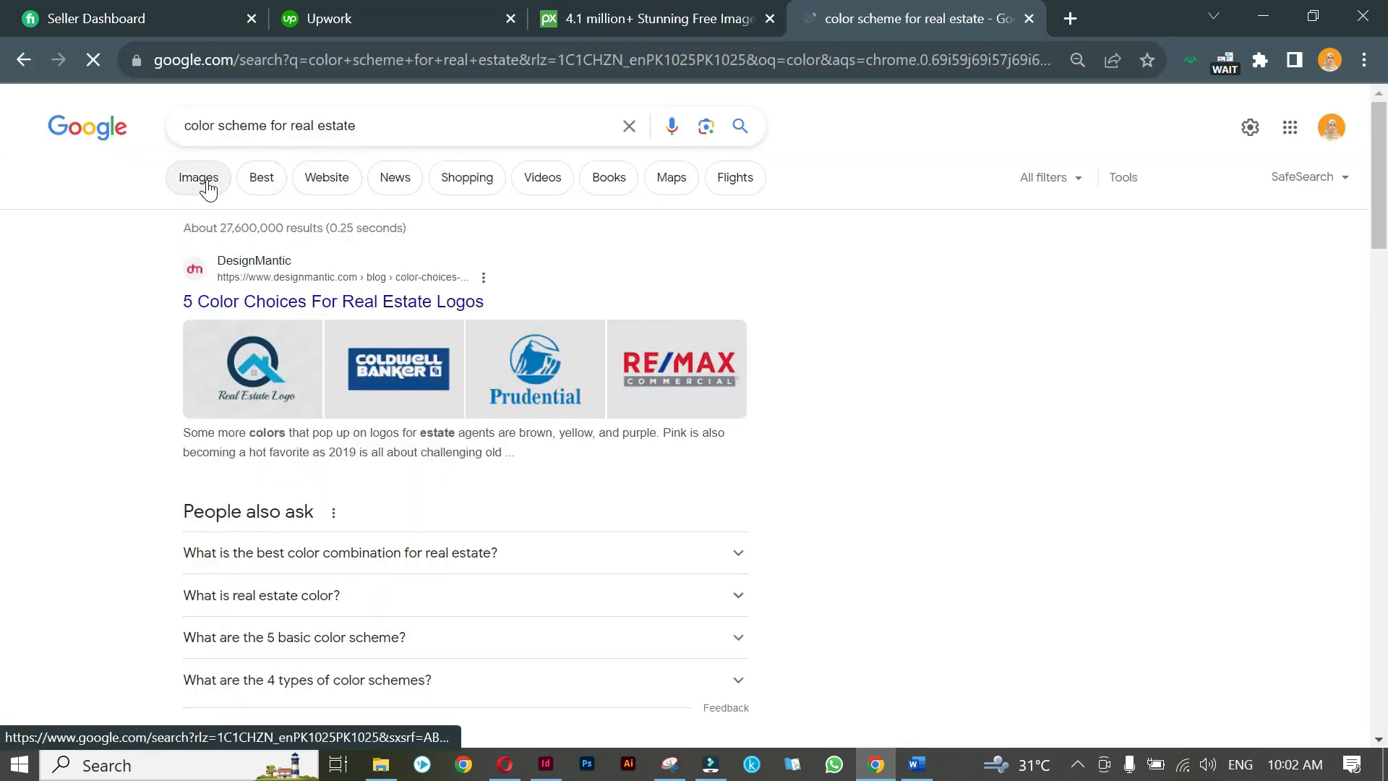
{"action": "left_click", "coordinate": [207, 186]}
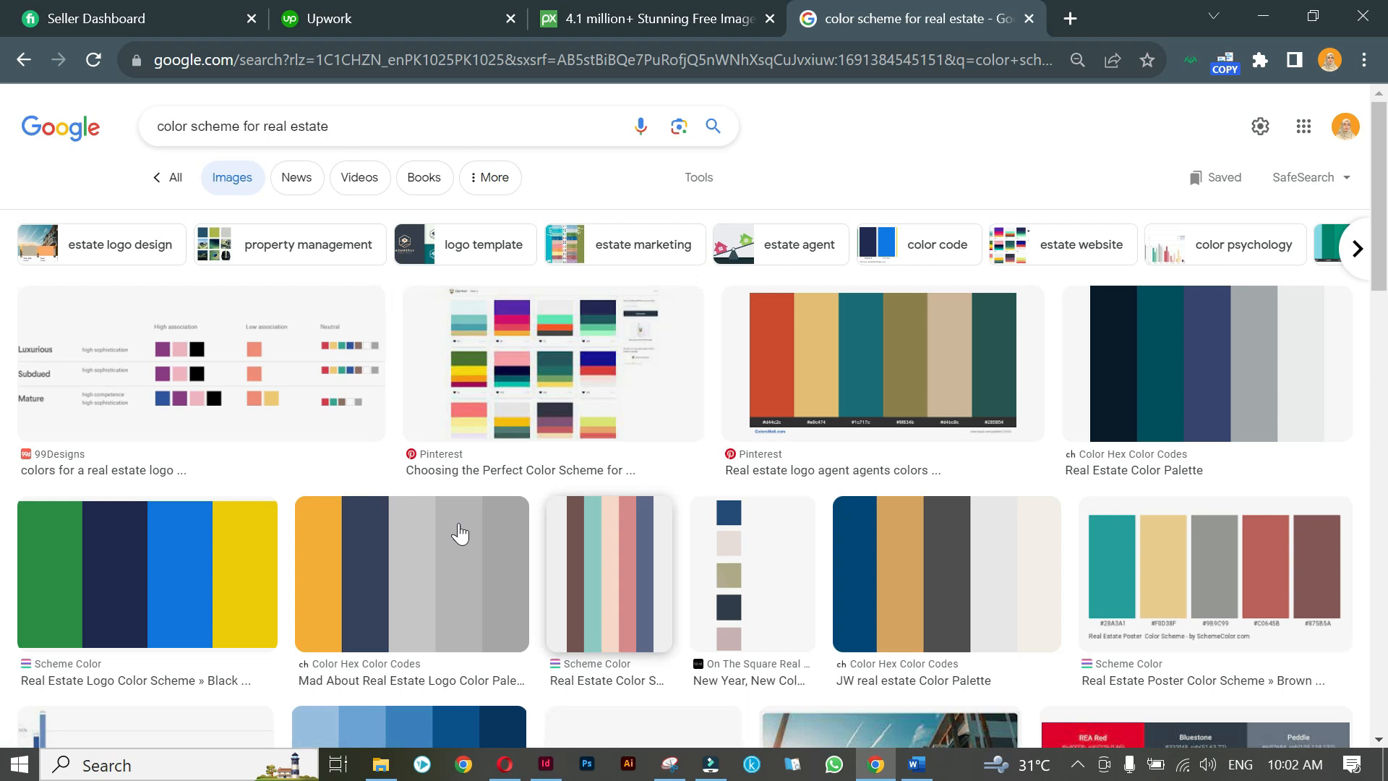
Capture the navy, blue and yellow swatches of the Real Estate Logo Color Scheme image with Snipping Tool and minimize the capture.
{"action": "left_click", "coordinate": [600, 475]}
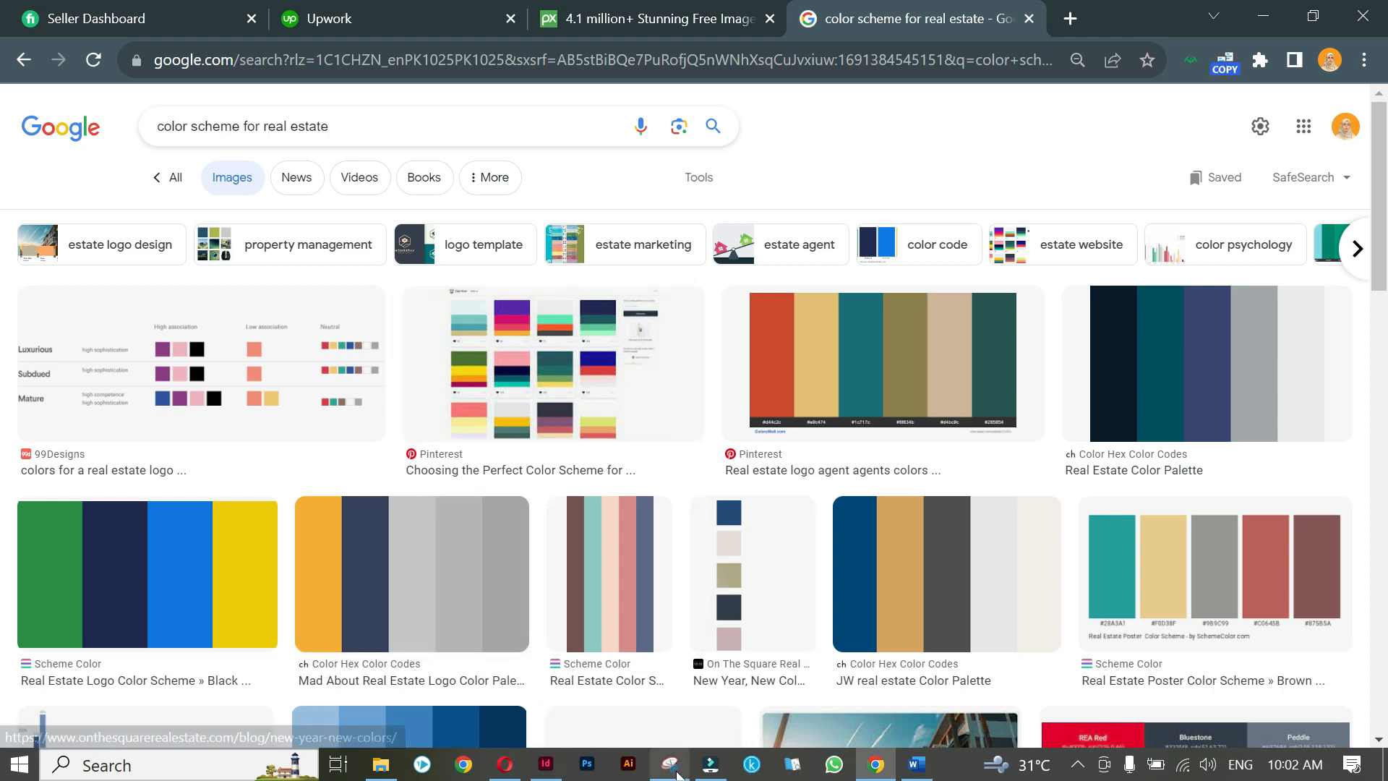
{"action": "scroll", "coordinate": [121, 348], "scroll_direction": "down", "scroll_amount": 3}
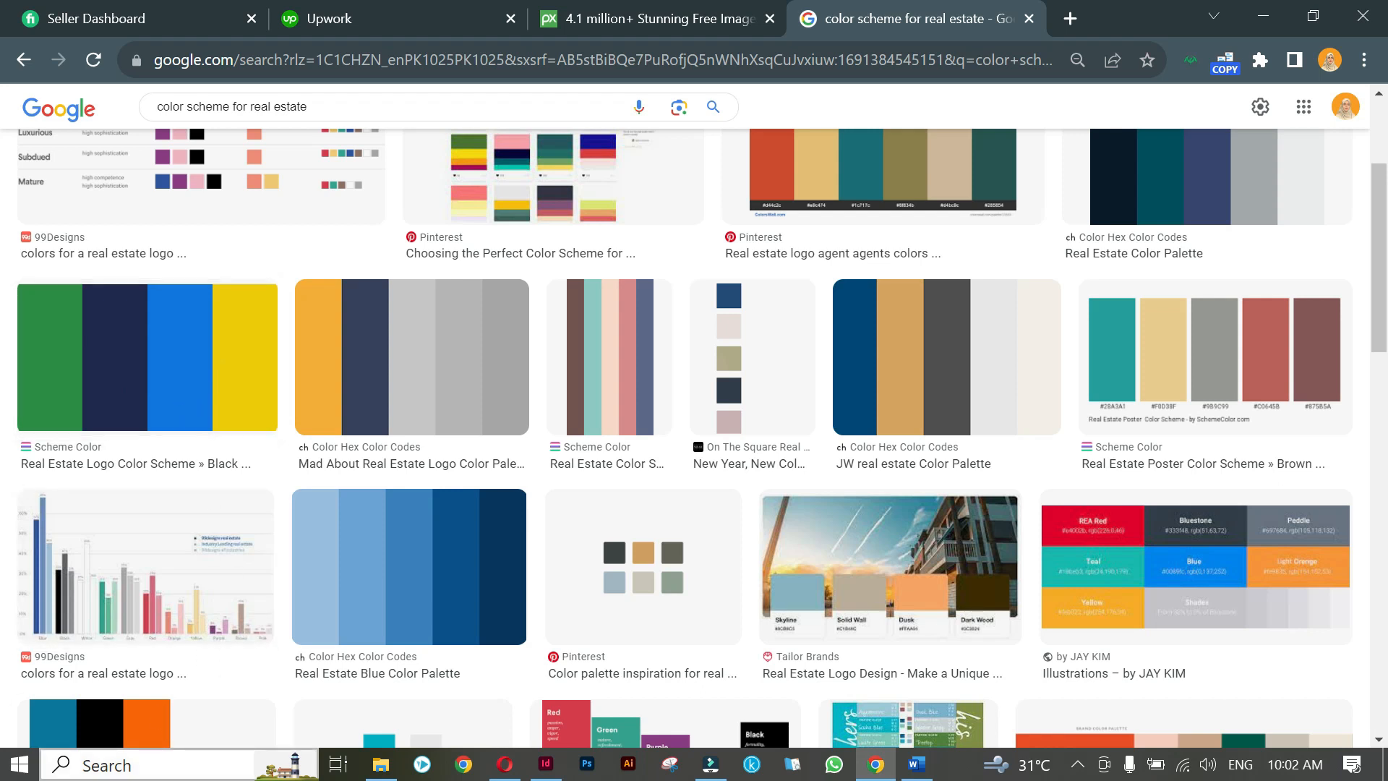
{"action": "left_click", "coordinate": [168, 765]}
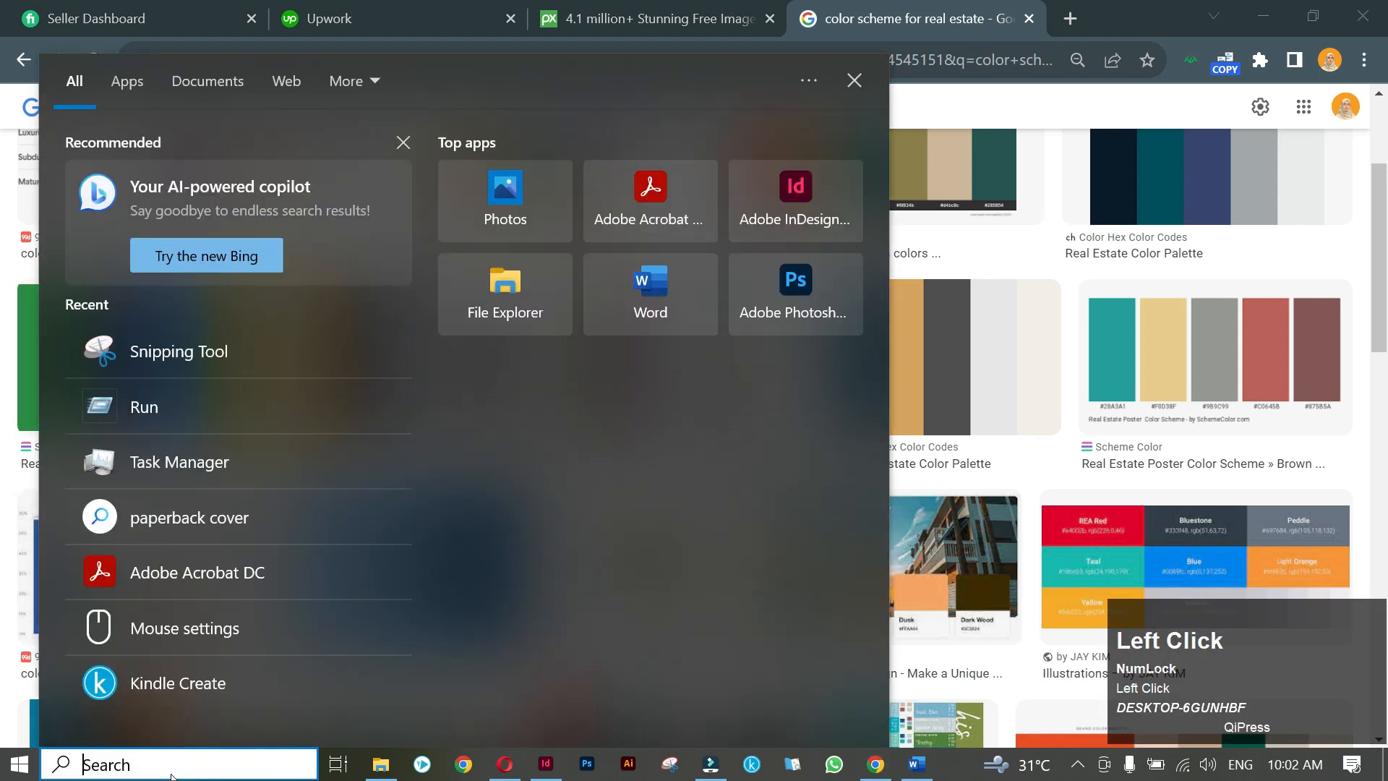
{"action": "type", "text": "s"}
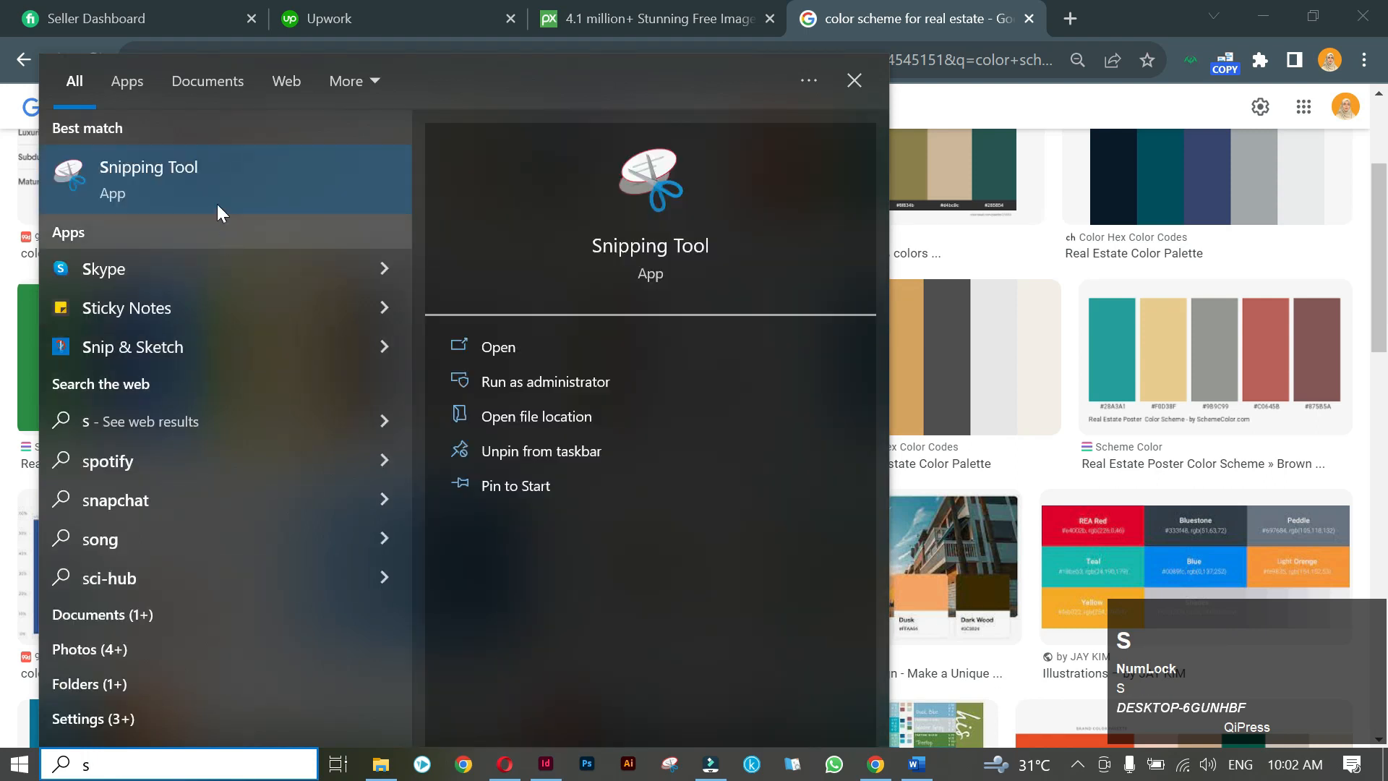
{"action": "left_click", "coordinate": [211, 175]}
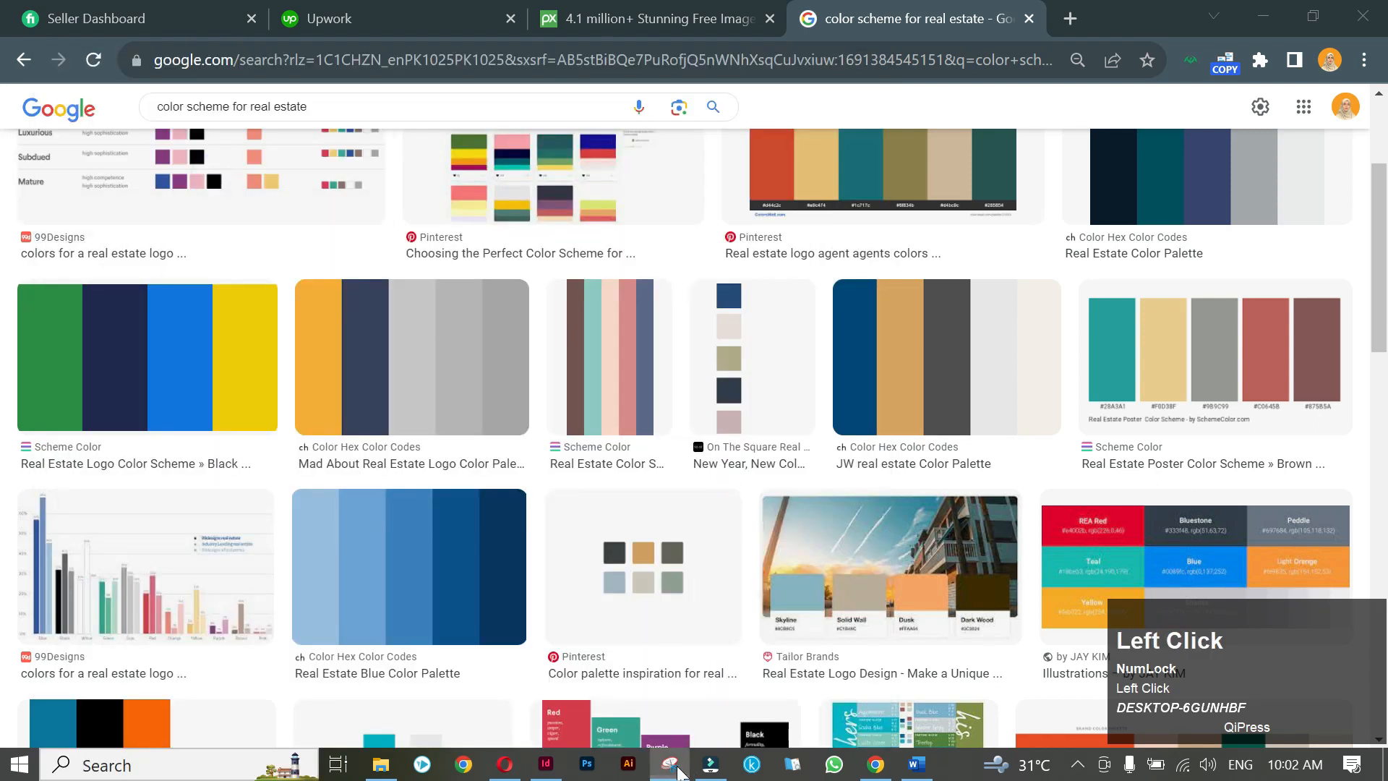
{"action": "left_click", "coordinate": [691, 492]}
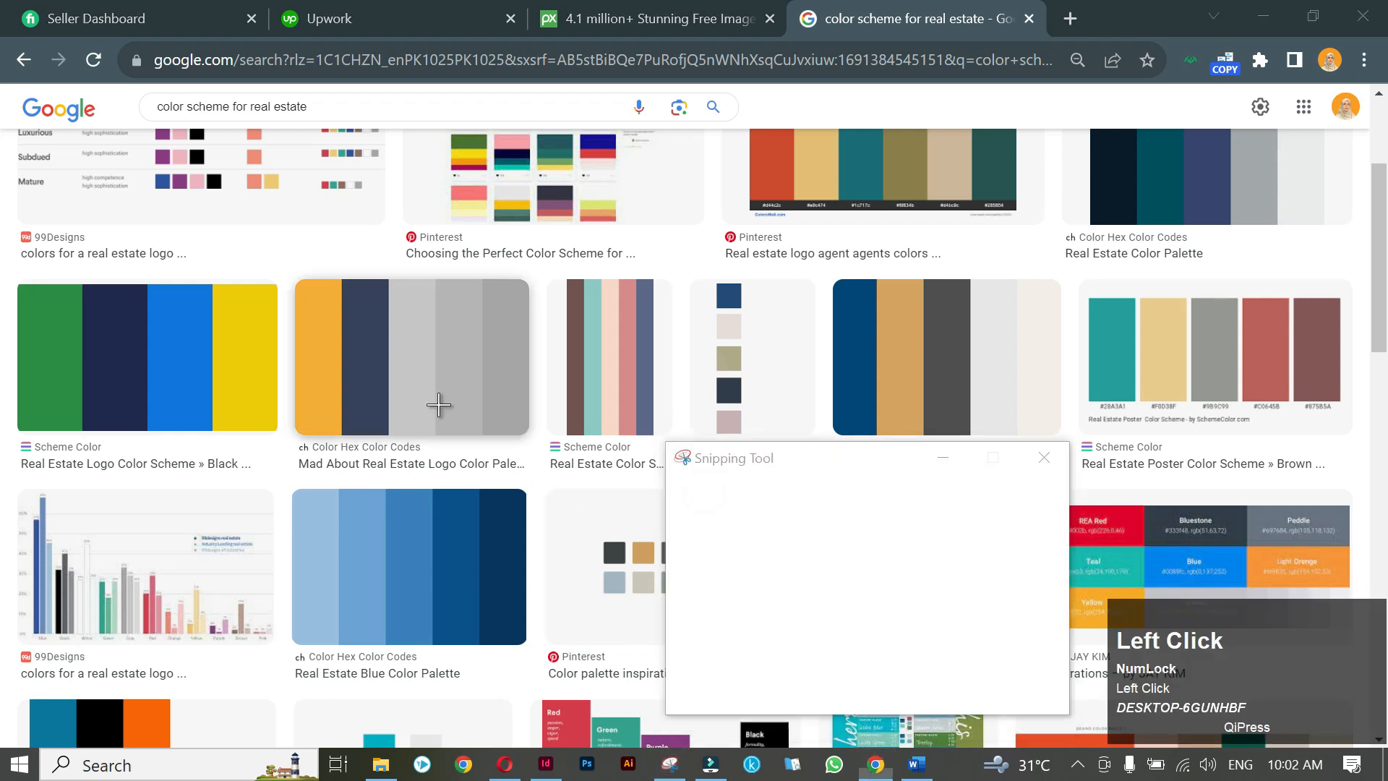
{"action": "left_click_drag", "start_coordinate": [96, 307], "coordinate": [270, 409]}
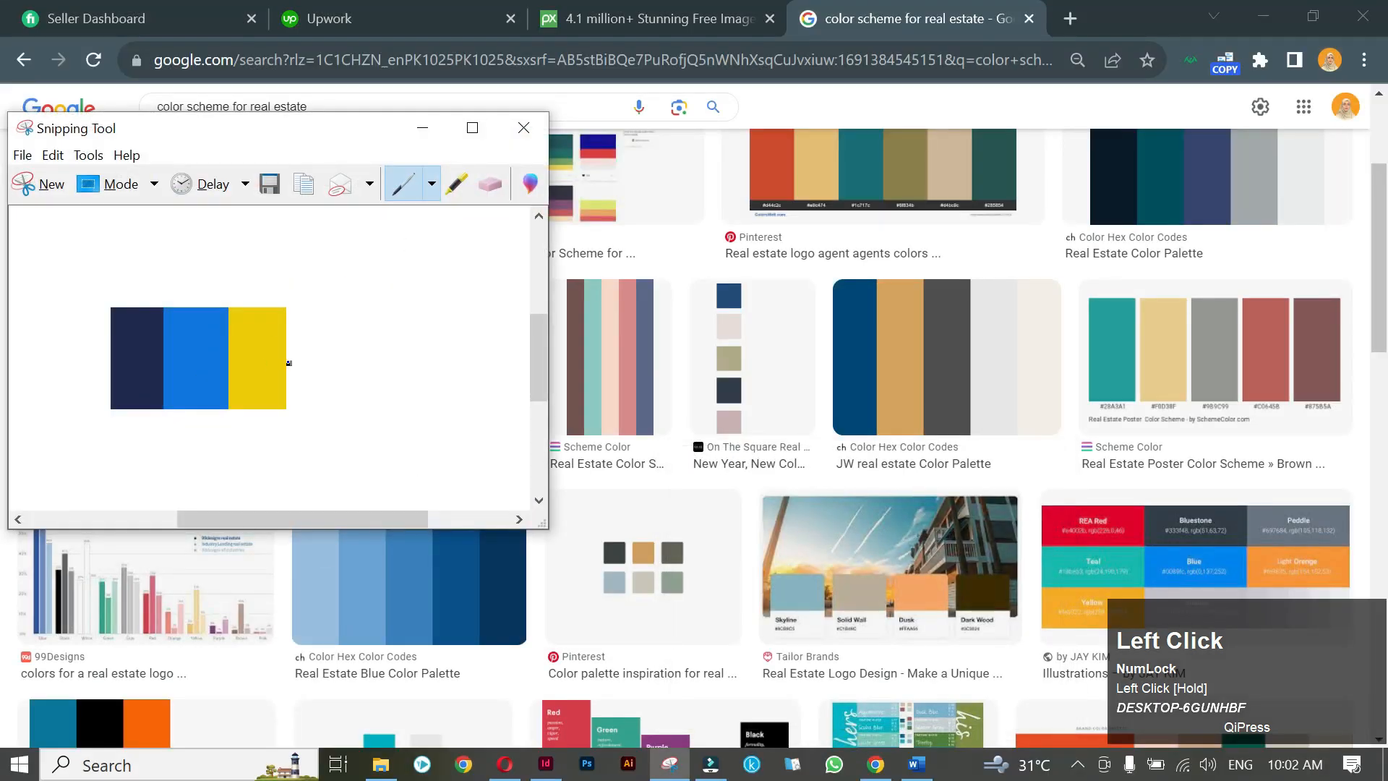
{"action": "left_click", "coordinate": [424, 129]}
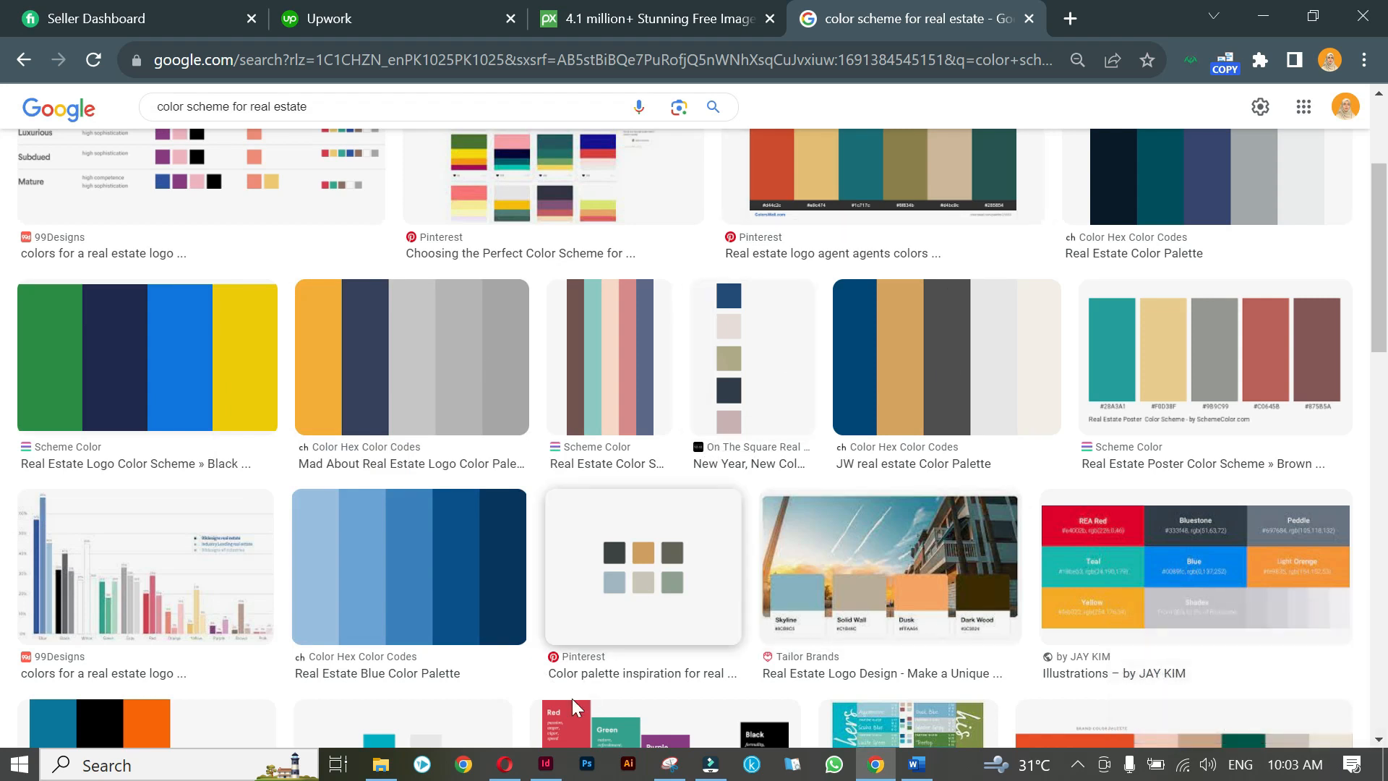
Switch to InDesign and start a new document with its units set to inches.
{"action": "left_click", "coordinate": [546, 771]}
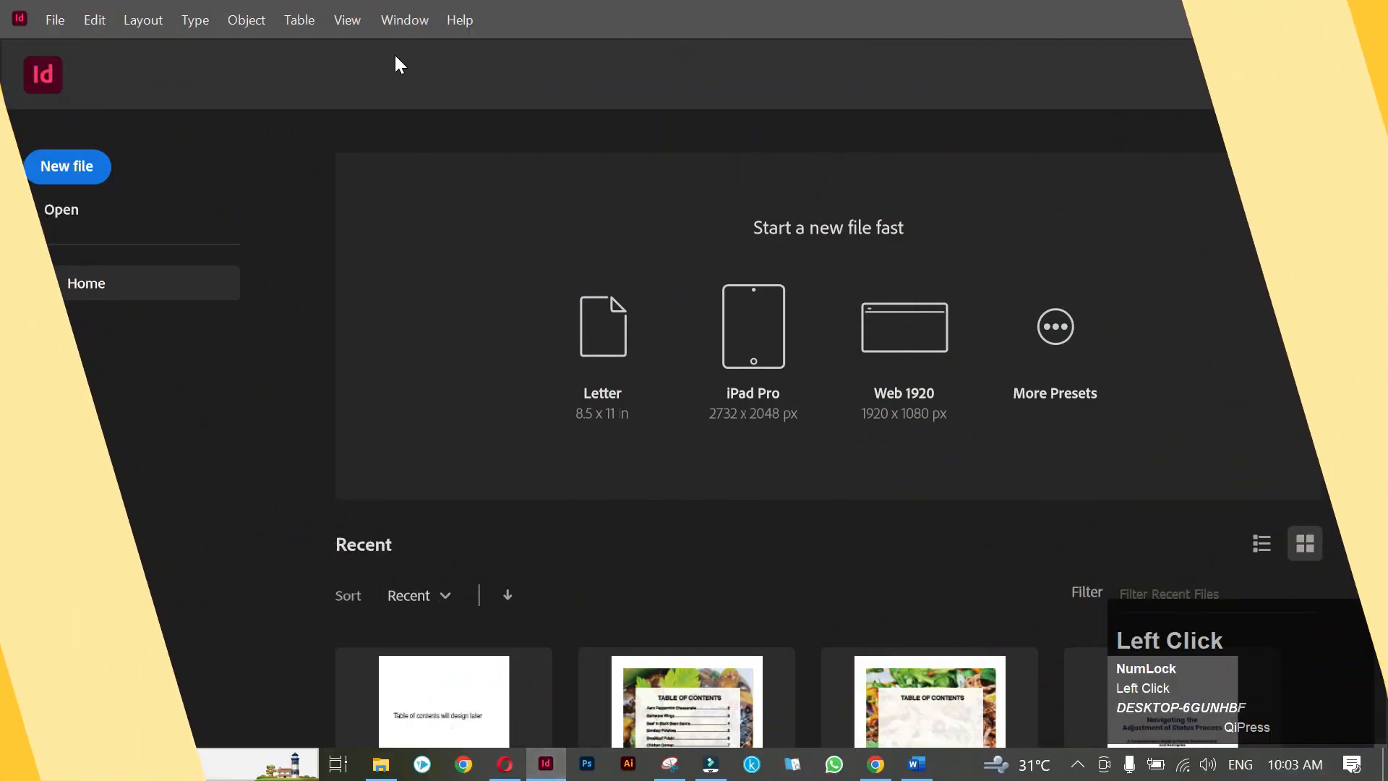
{"action": "left_click", "coordinate": [50, 168]}
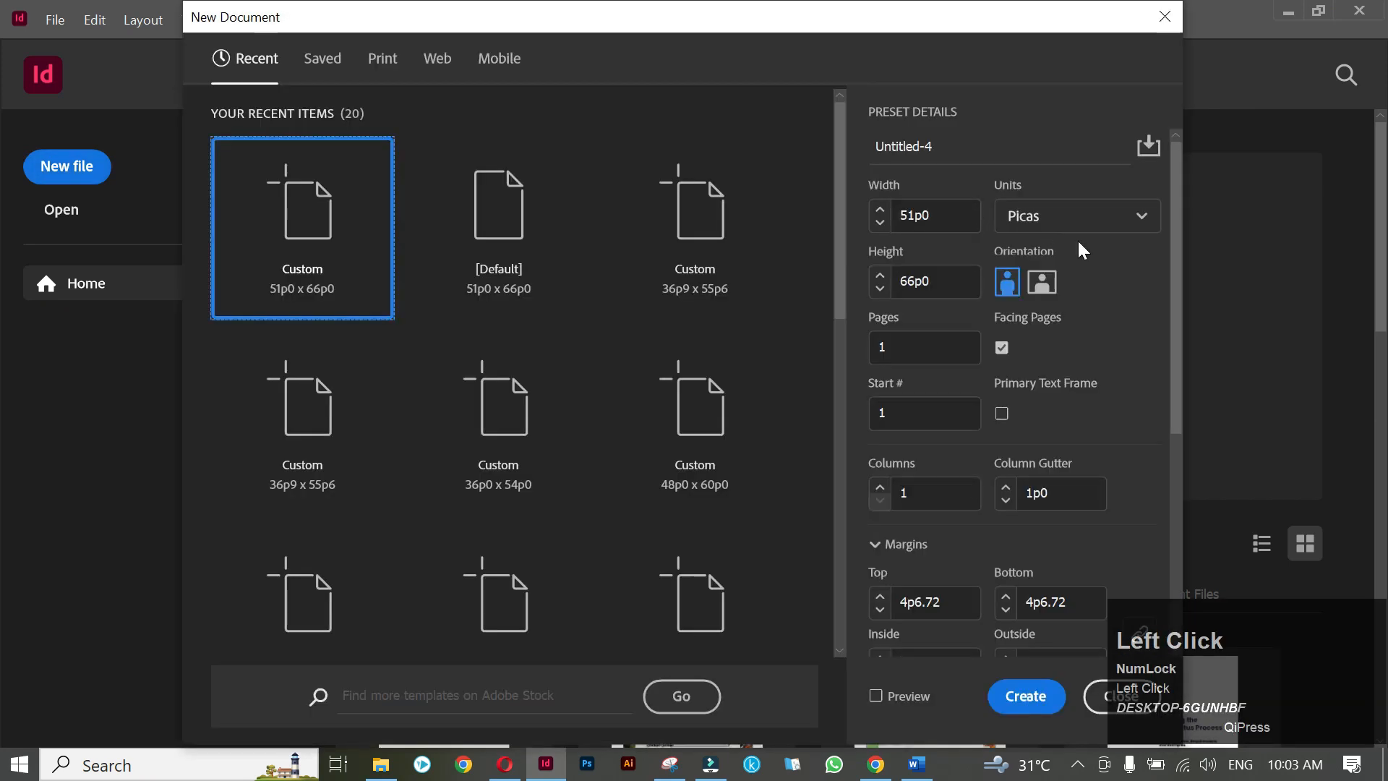
{"action": "left_click", "coordinate": [1132, 232]}
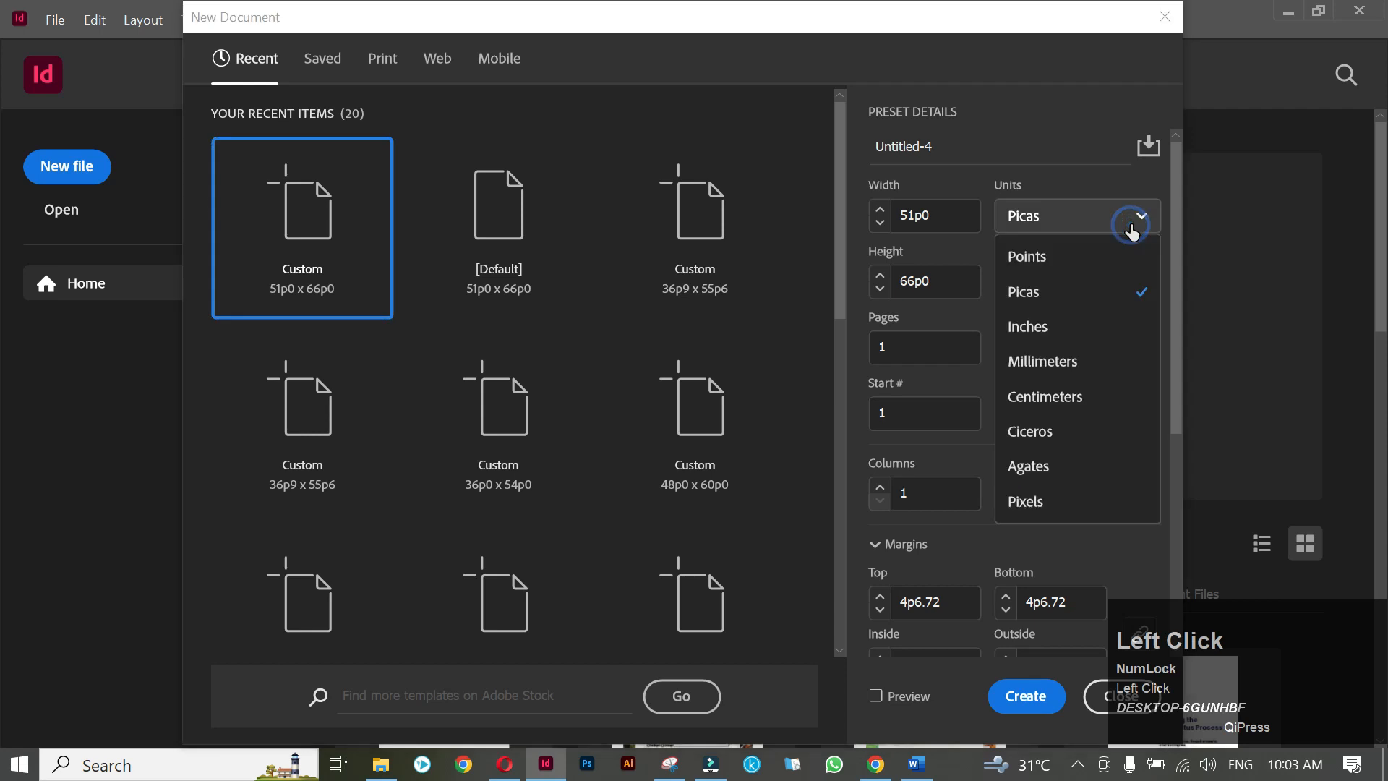
{"action": "left_click", "coordinate": [1046, 332]}
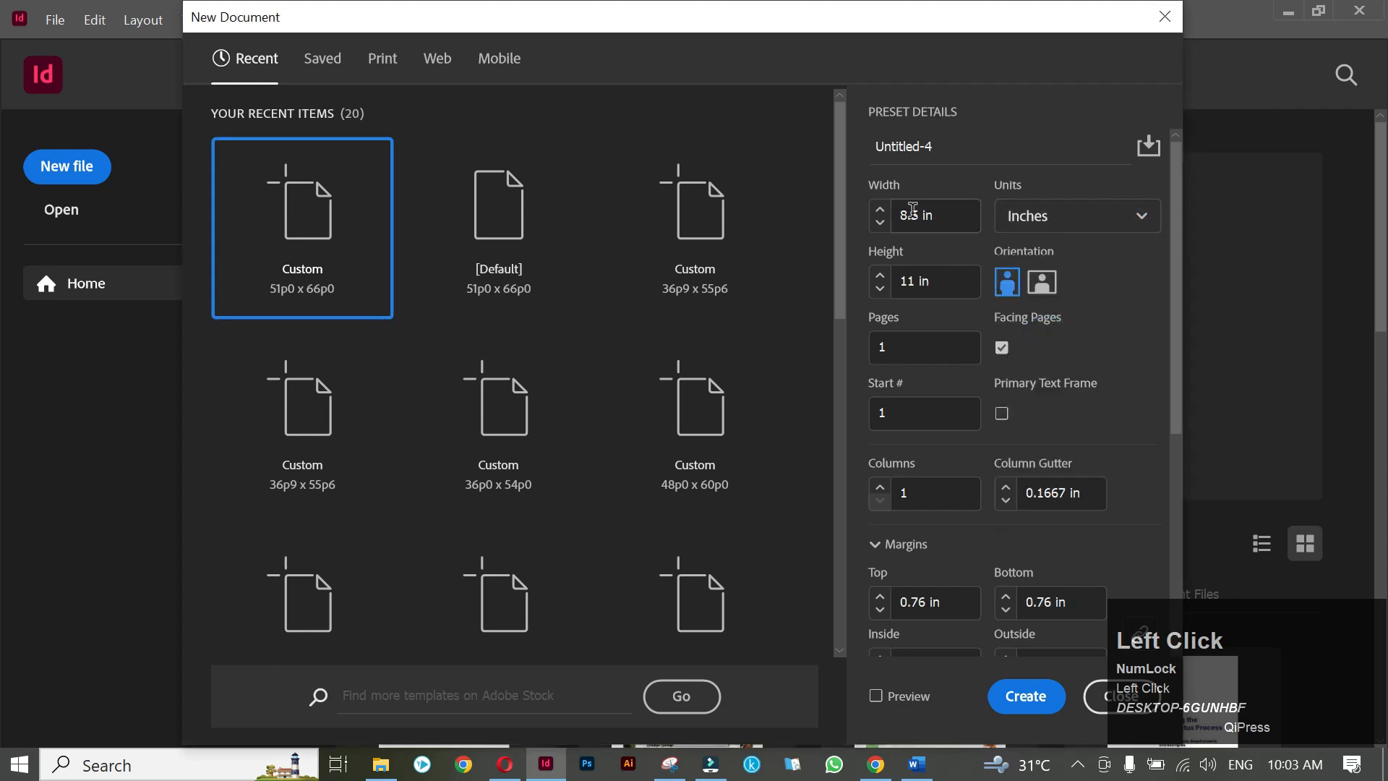
Set the new document's page size to 6 in wide by 9 in high and turn off facing pages.
{"action": "left_click", "coordinate": [878, 216]}
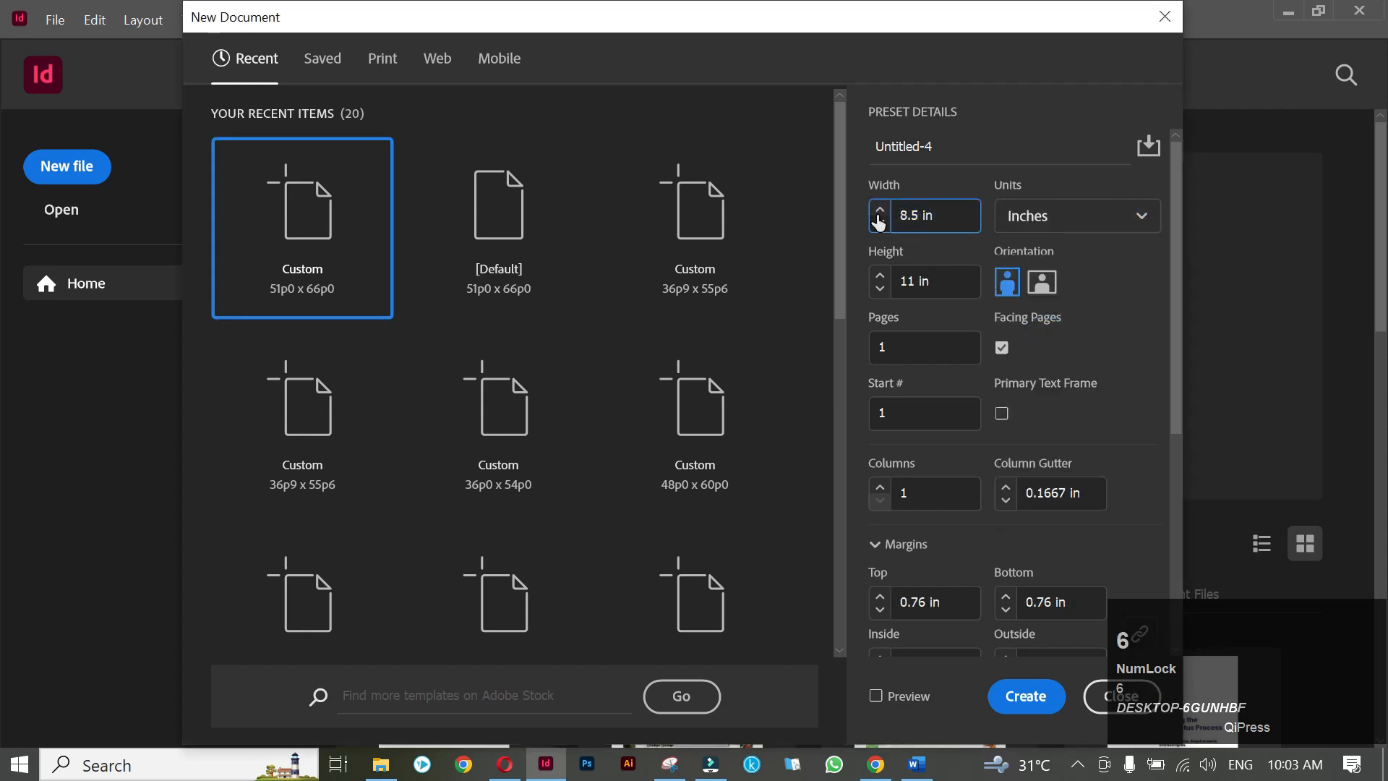
{"action": "left_click", "coordinate": [917, 210]}
{"action": "double_click", "coordinate": [916, 209]}
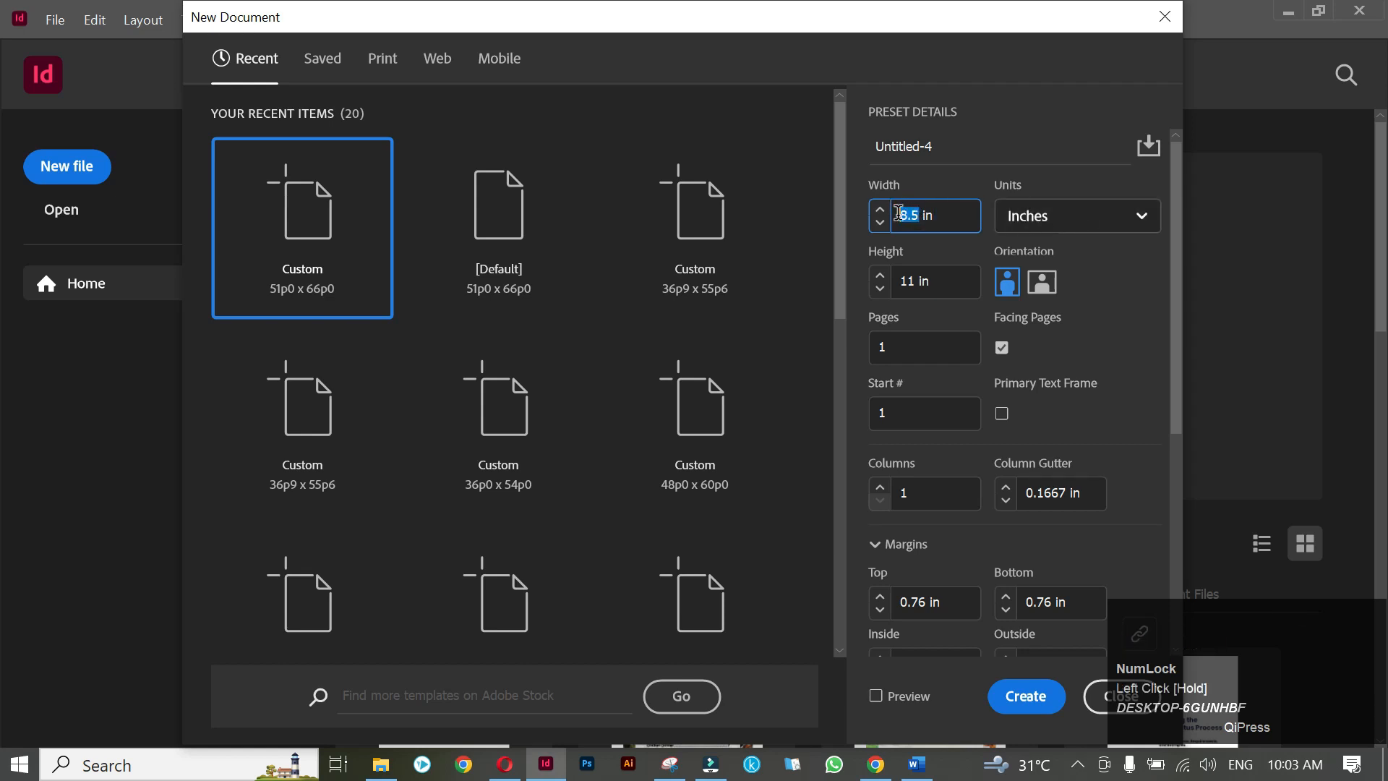
{"action": "type", "text": "6"}
{"action": "left_click", "coordinate": [915, 276]}
{"action": "double_click", "coordinate": [915, 276]}
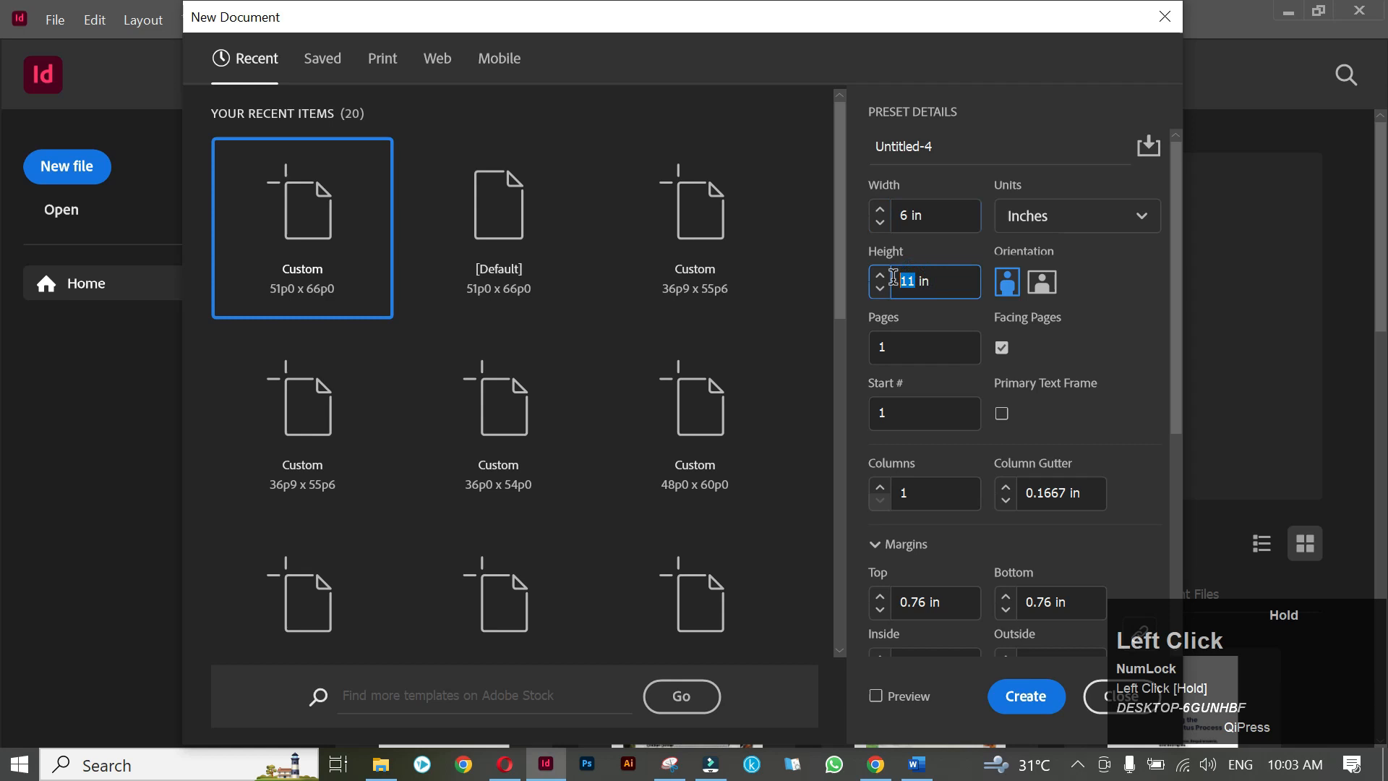
{"action": "type", "text": "9"}
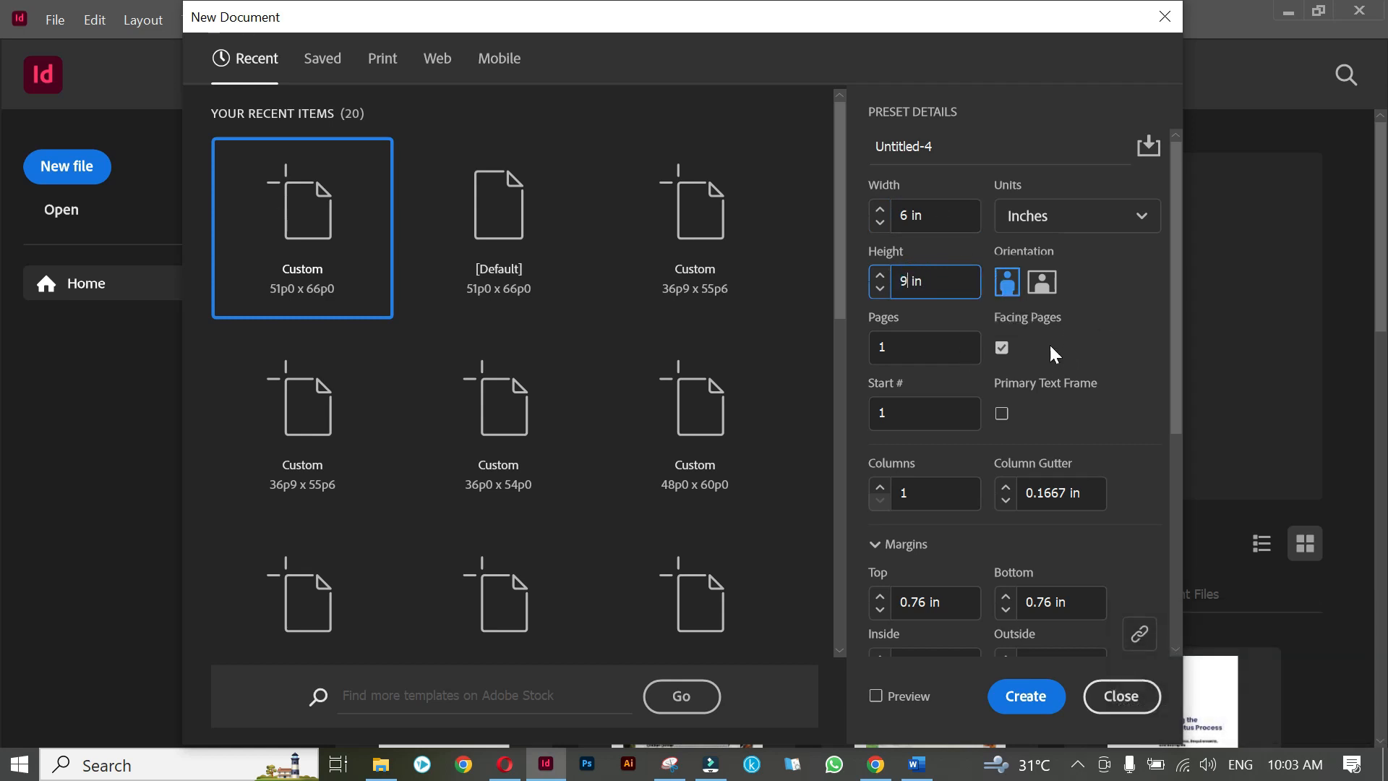
{"action": "left_click", "coordinate": [1004, 347]}
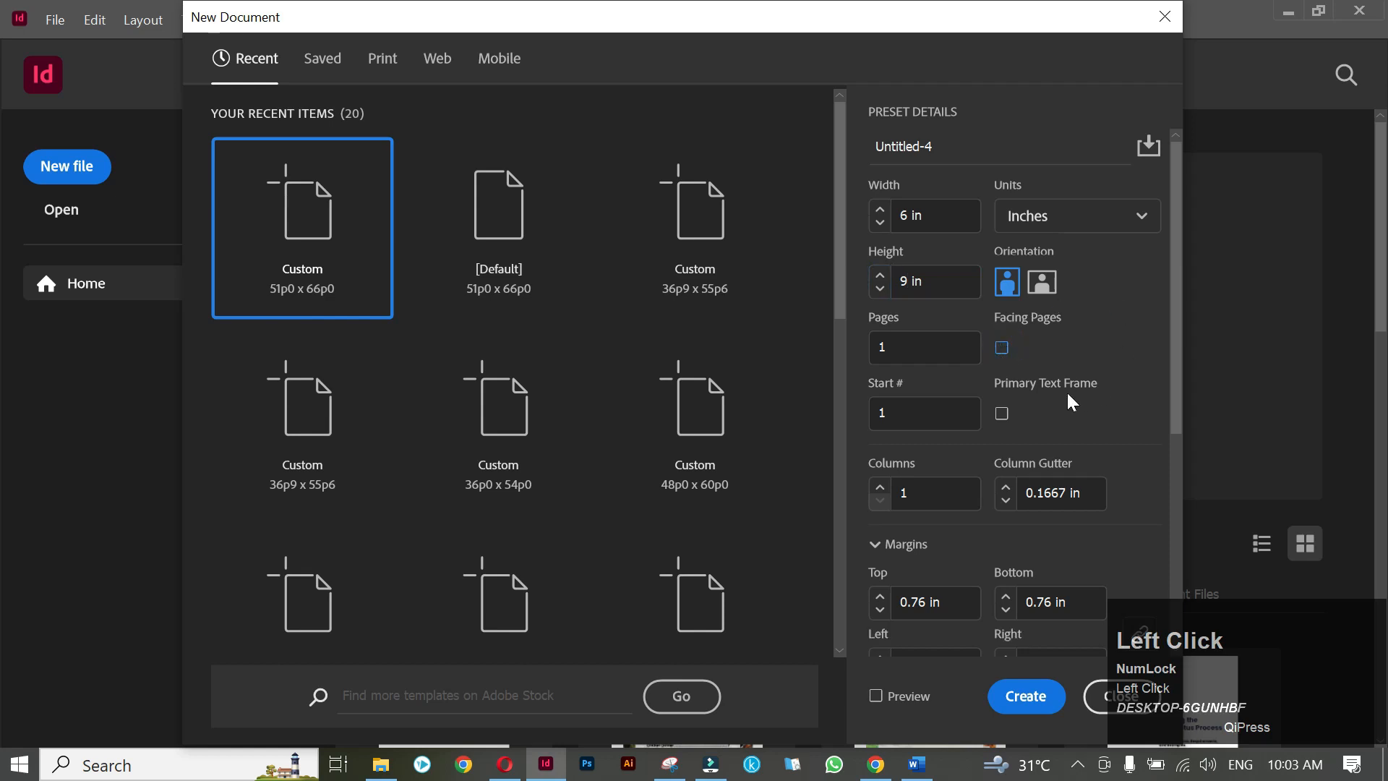
Set all four page margins to 0.5 in and create the document.
{"action": "left_click_drag", "start_coordinate": [1178, 343], "coordinate": [1160, 465]}
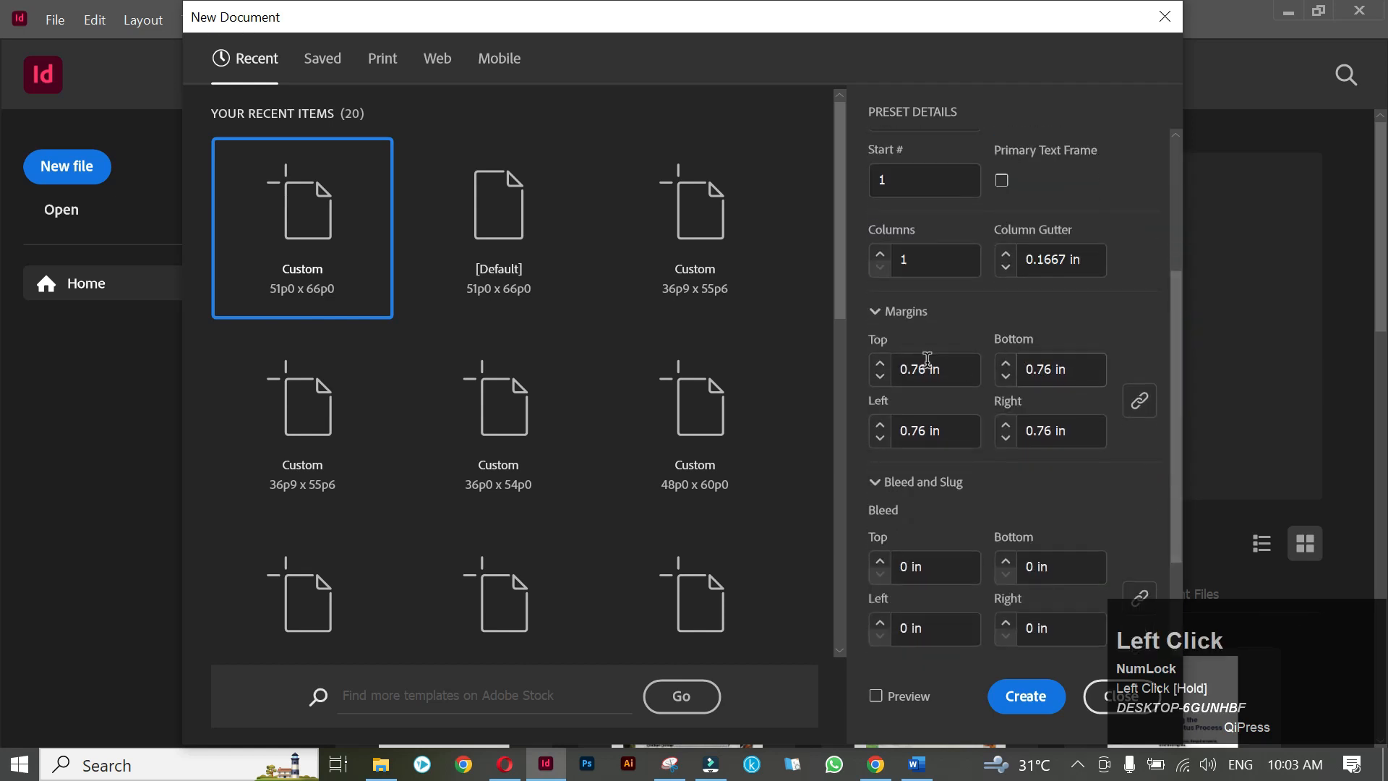
{"action": "left_click_drag", "start_coordinate": [925, 367], "coordinate": [900, 365]}
{"action": "left_click", "coordinate": [880, 365]}
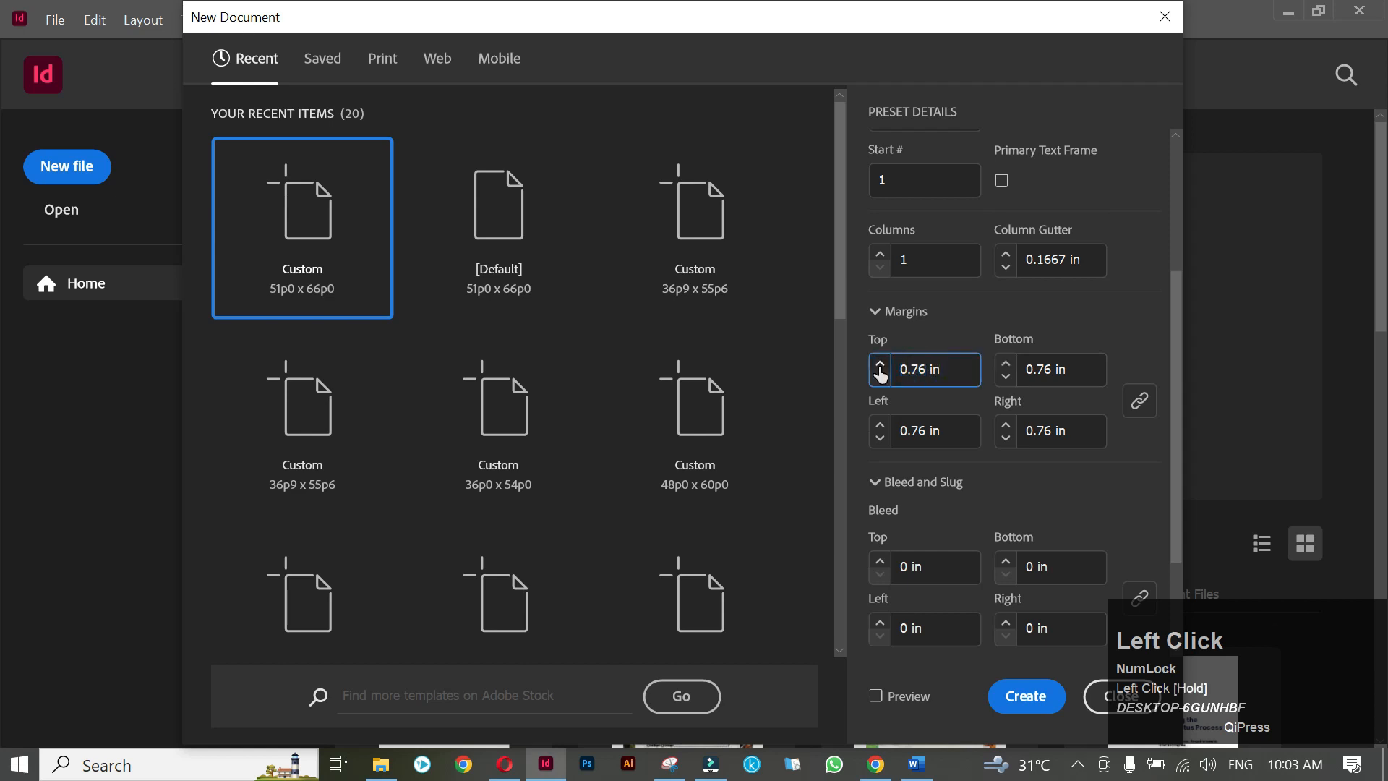
{"action": "left_click_drag", "start_coordinate": [929, 369], "coordinate": [915, 367]}
{"action": "type", "text": "5"}
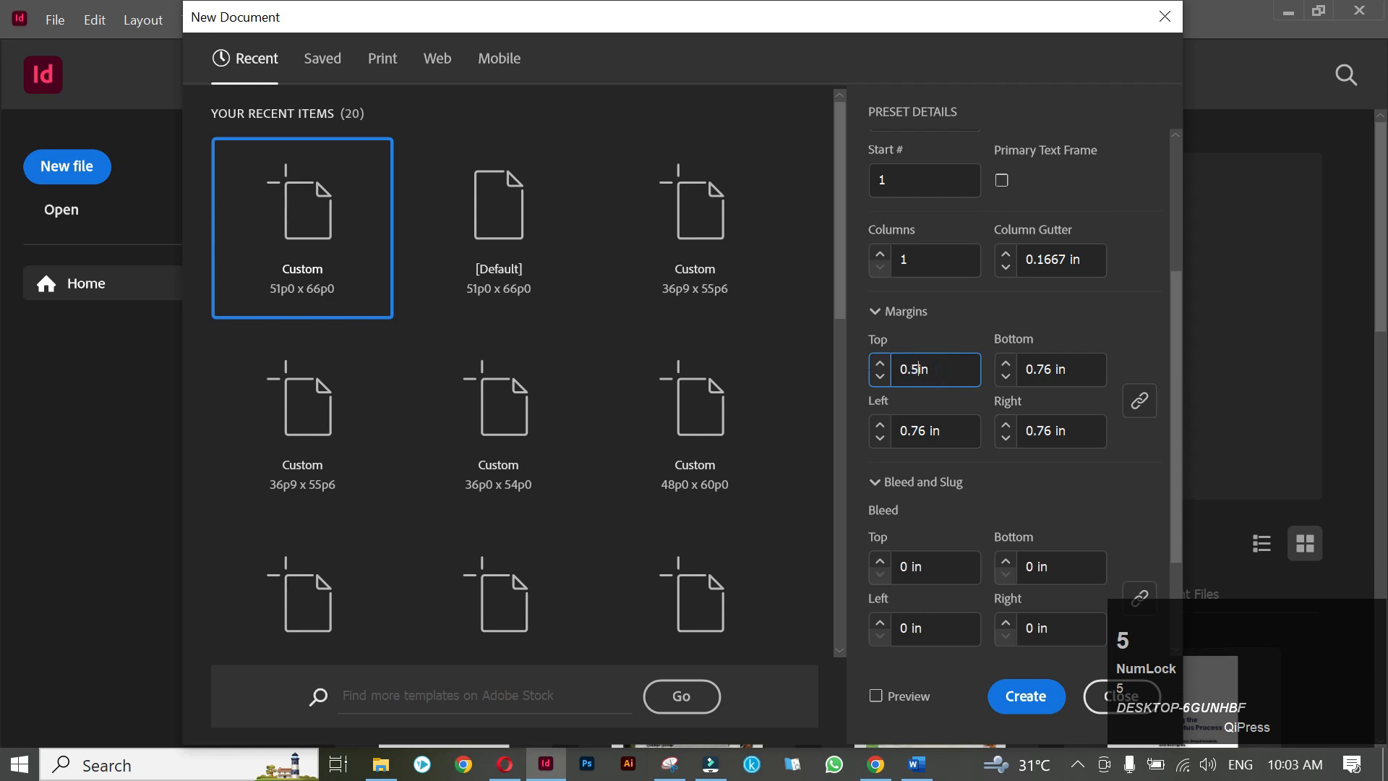
{"action": "left_click", "coordinate": [1143, 368]}
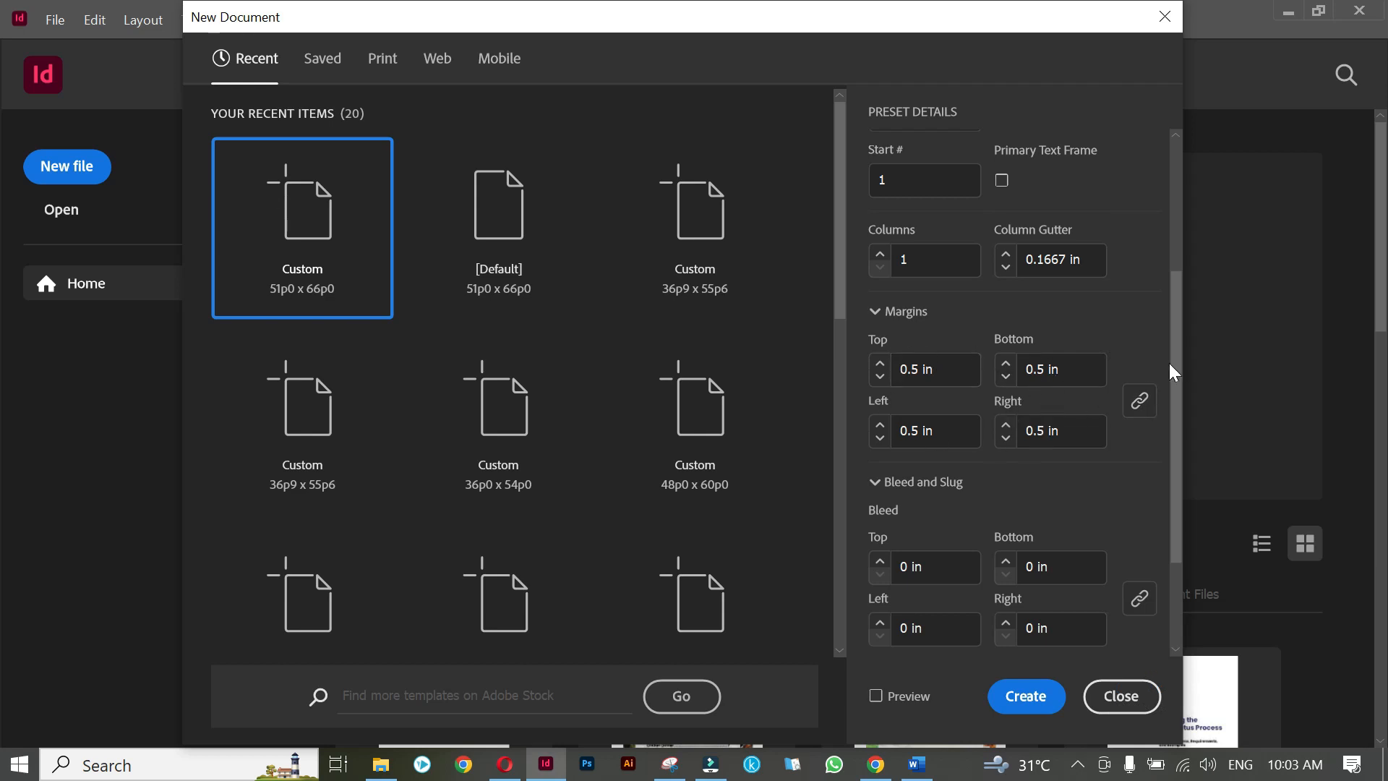
{"action": "left_click", "coordinate": [1028, 697]}
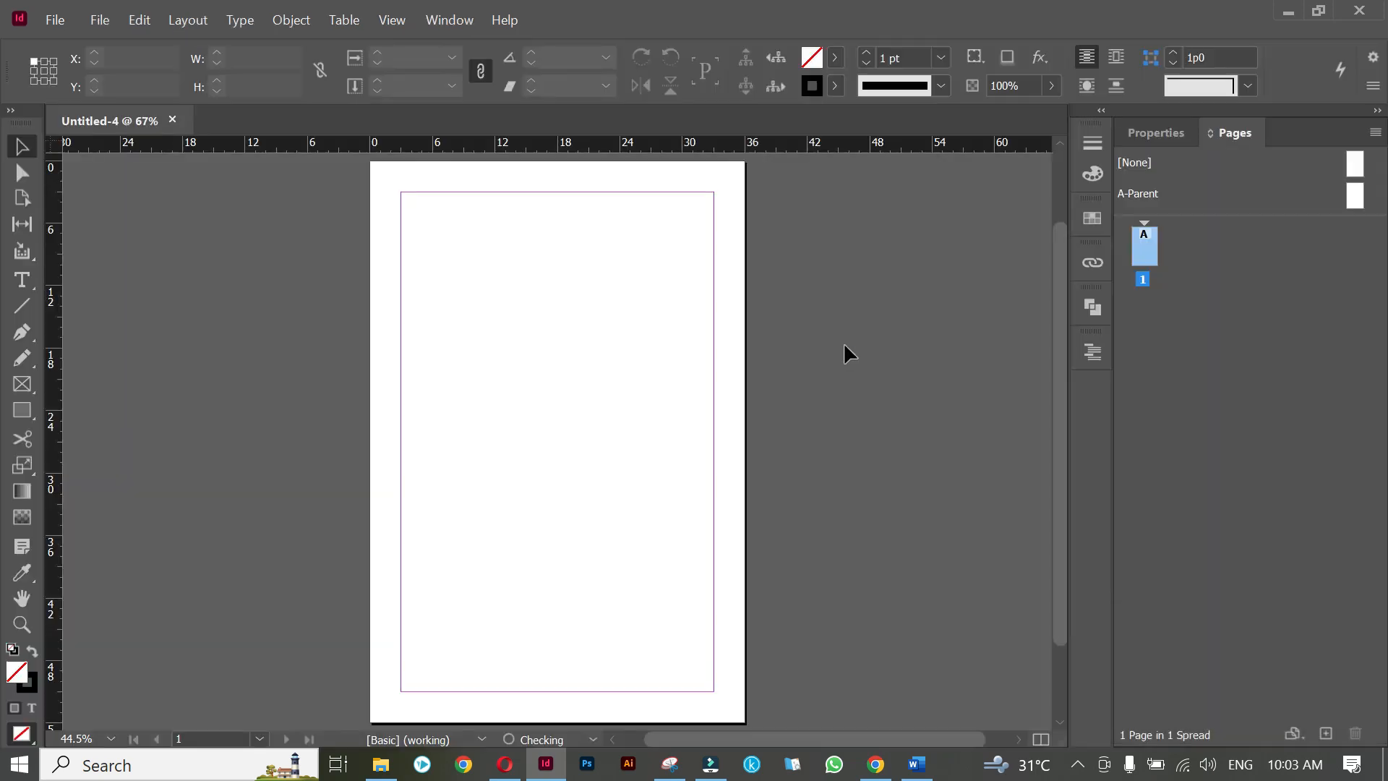
Open the Paragraph Styles panel and move it slightly clear of the ruler and toolbox.
{"action": "key", "text": "space"}
{"action": "left_click_drag", "start_coordinate": [576, 329], "coordinate": [813, 322]}
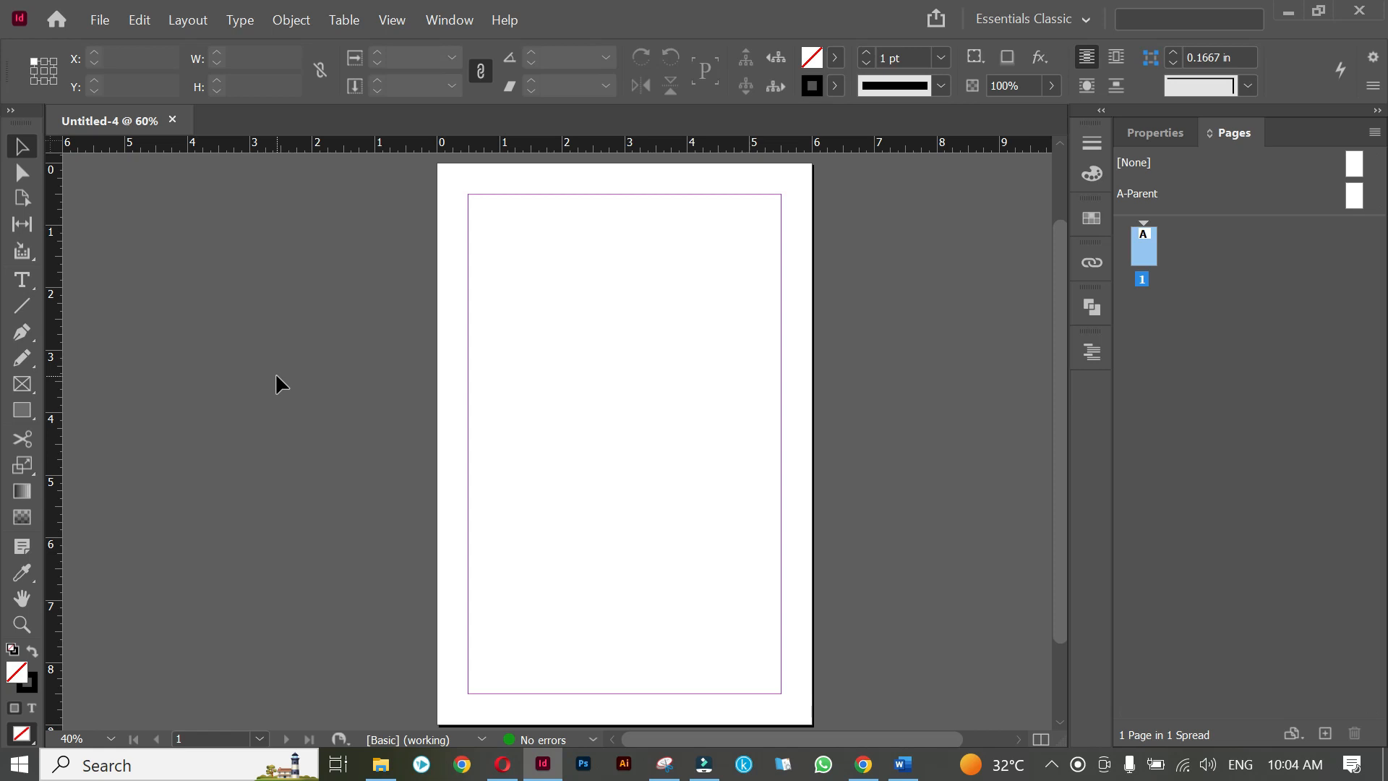
{"action": "left_click", "coordinate": [449, 21]}
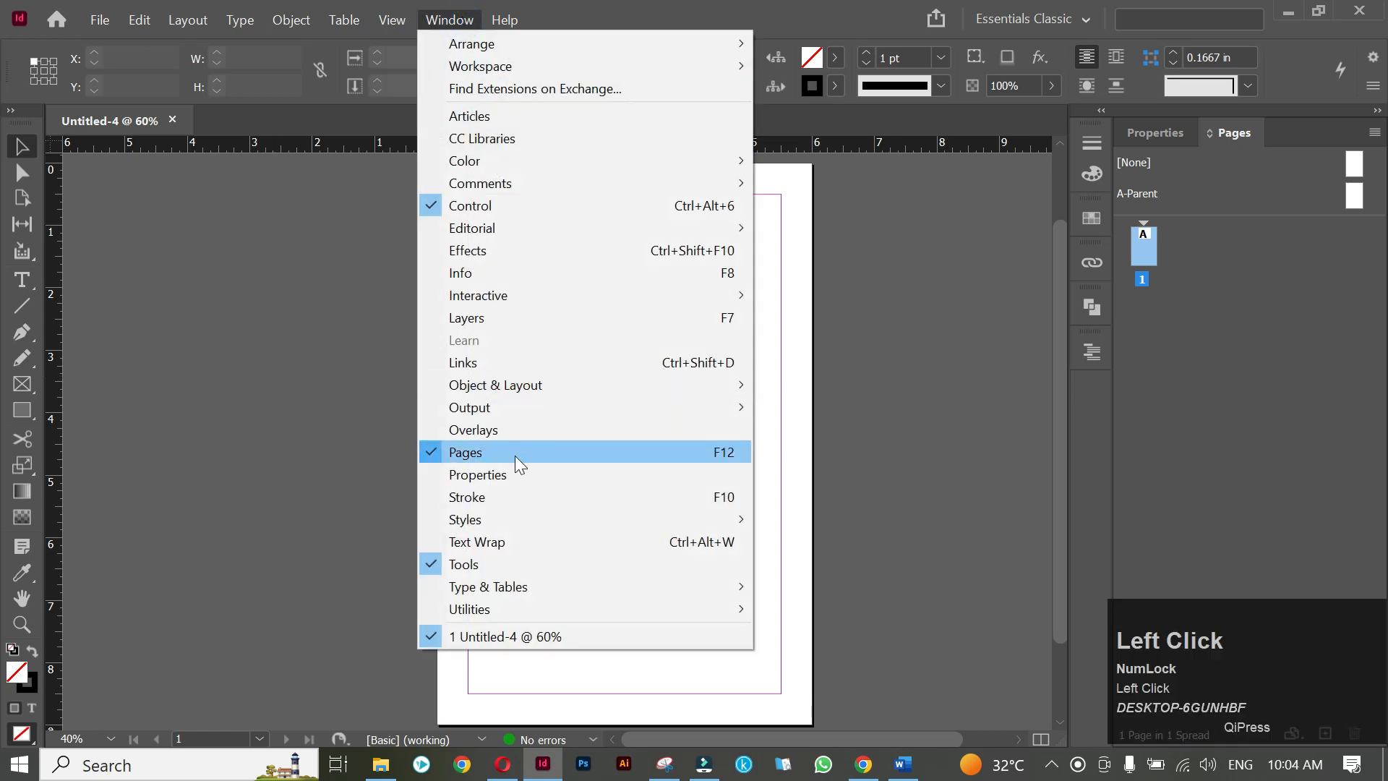
{"action": "mouse_move", "coordinate": [523, 526]}
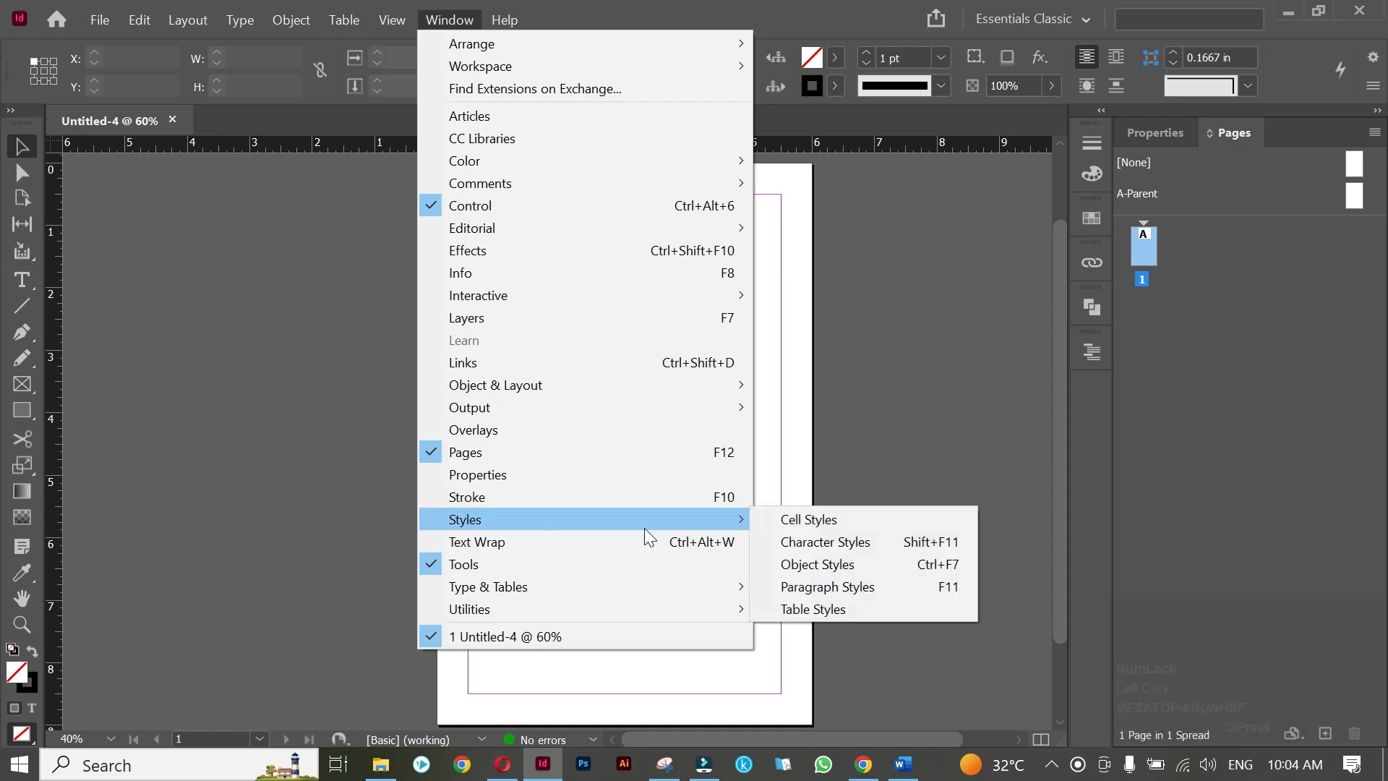
{"action": "left_click", "coordinate": [872, 585]}
{"action": "left_click", "coordinate": [337, 399]}
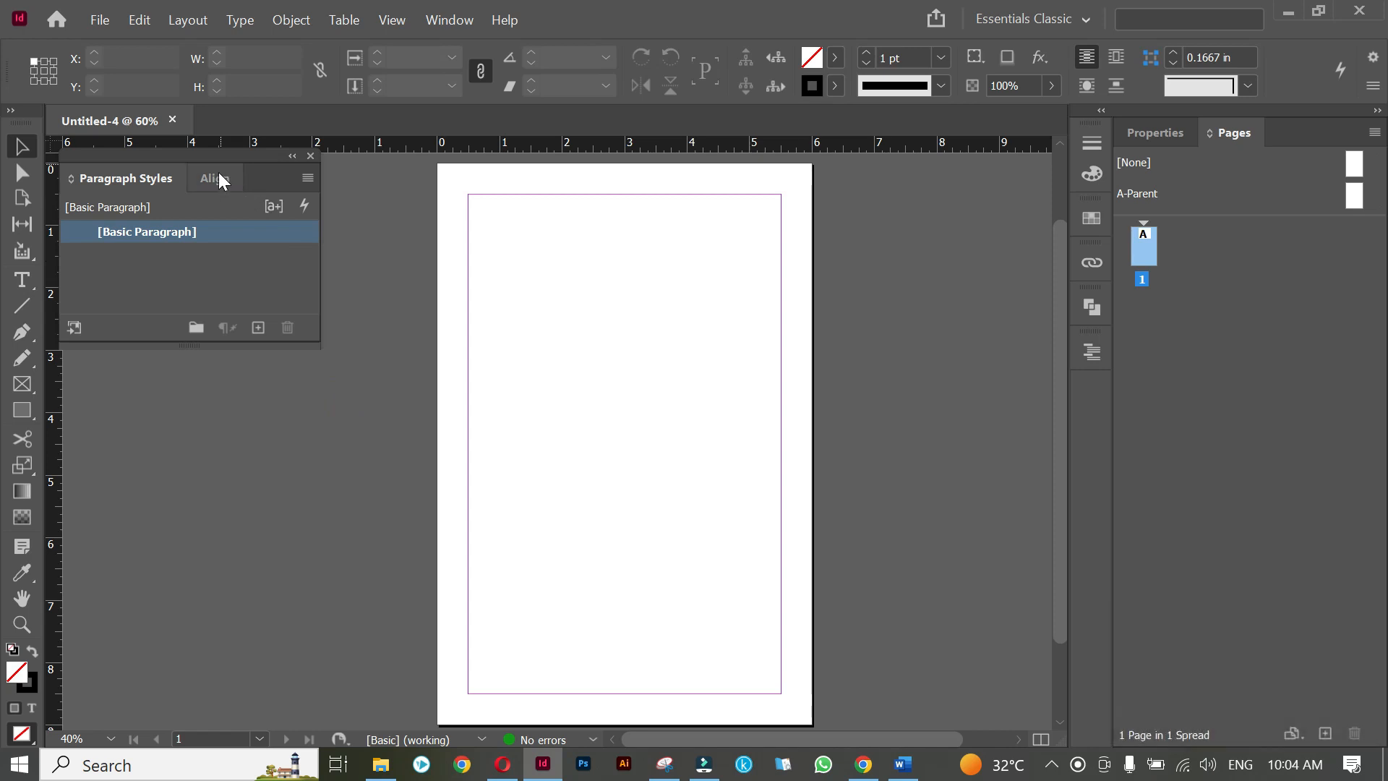
{"action": "left_click_drag", "start_coordinate": [246, 156], "coordinate": [268, 185]}
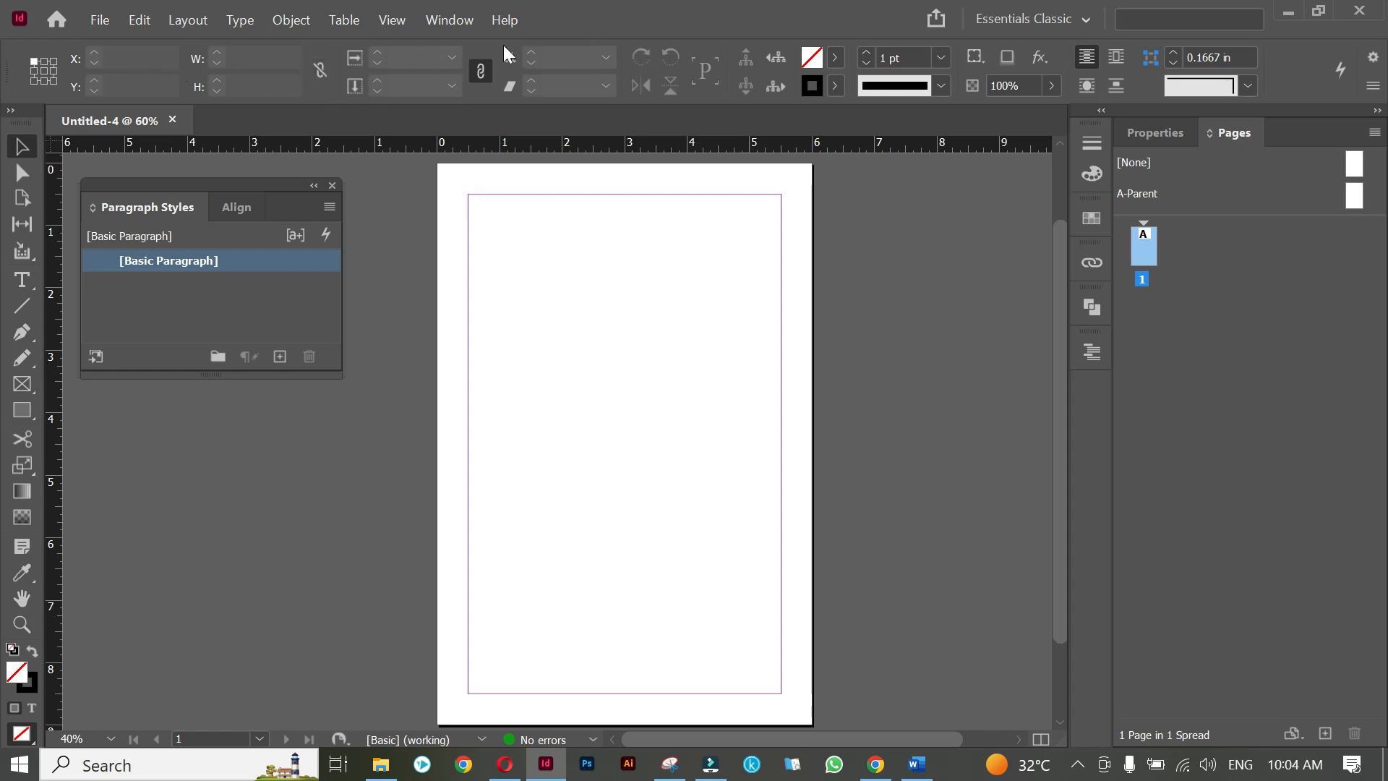
Hide the Control bar and show it again.
{"action": "left_click", "coordinate": [459, 22]}
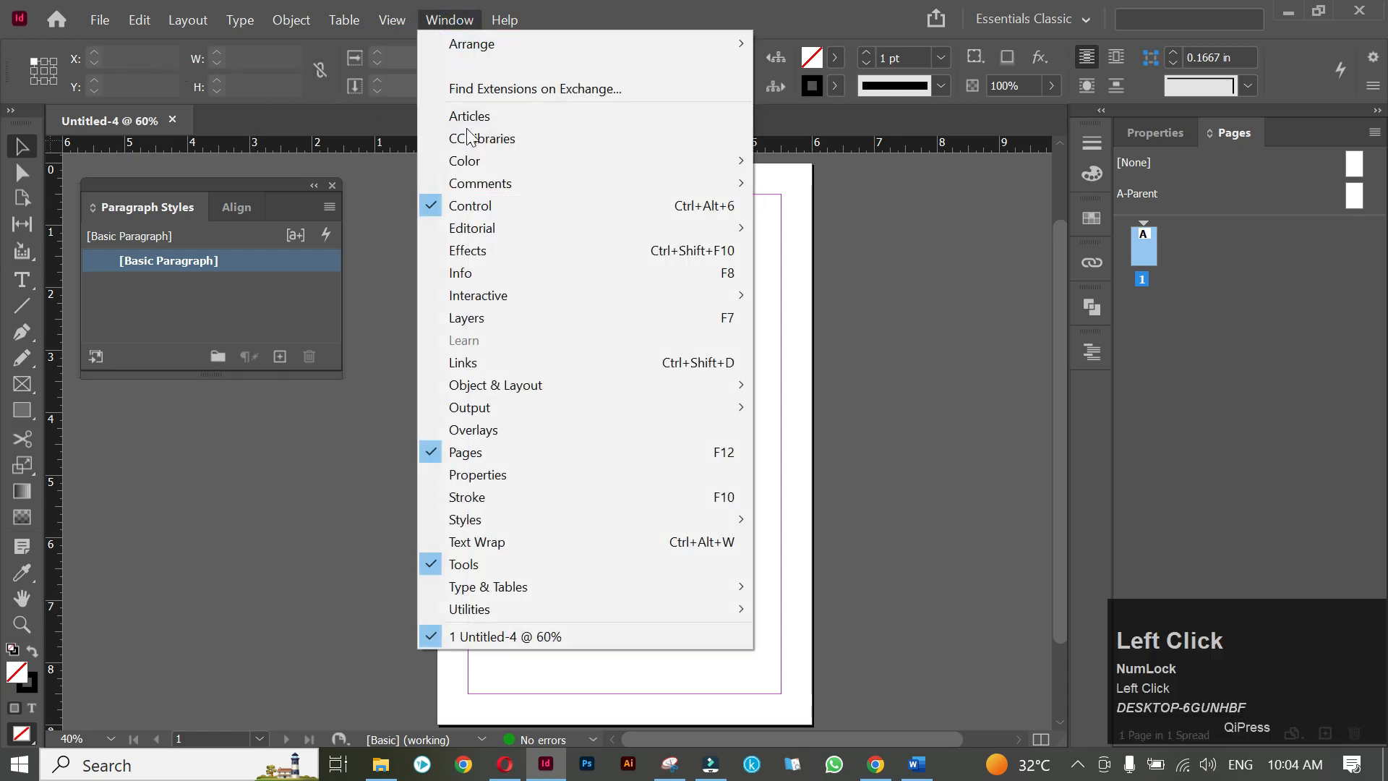
{"action": "left_click", "coordinate": [431, 207]}
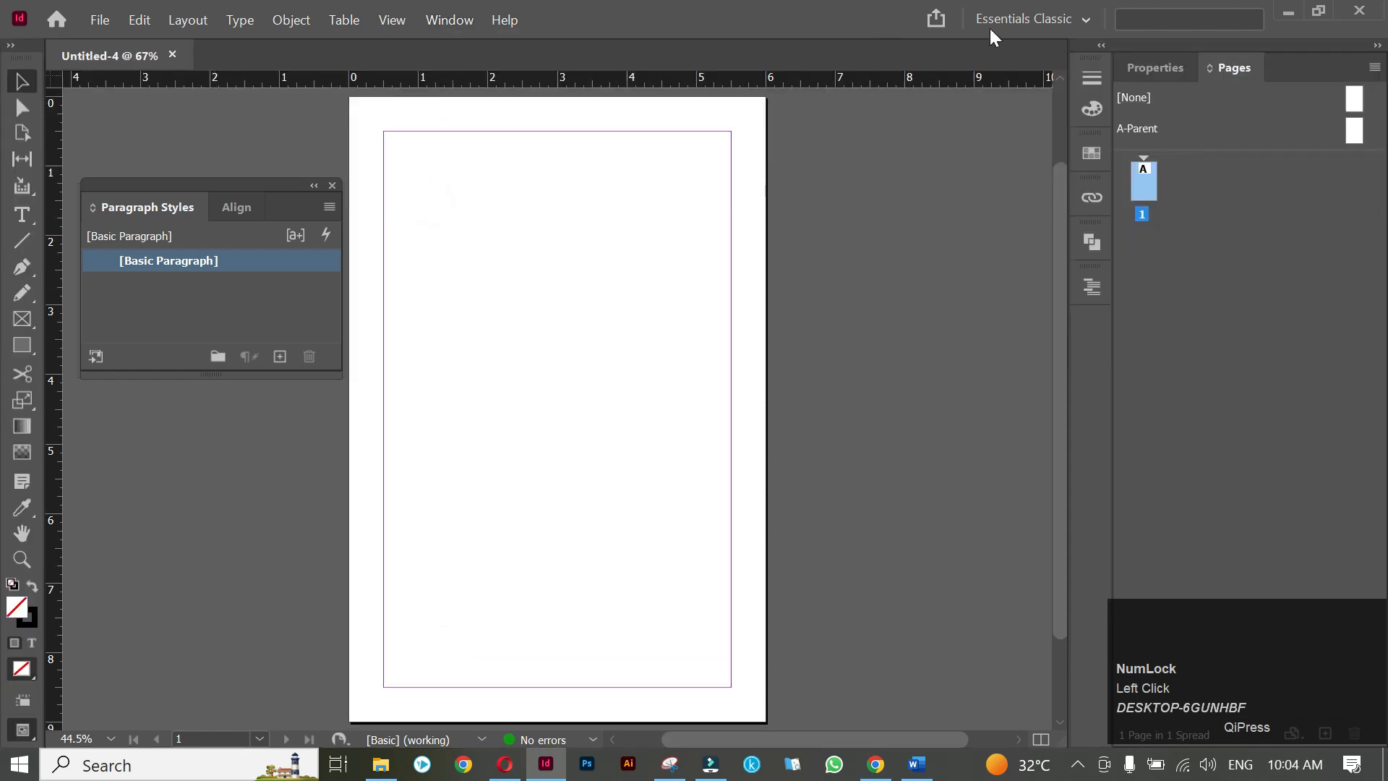
{"action": "left_click", "coordinate": [450, 22]}
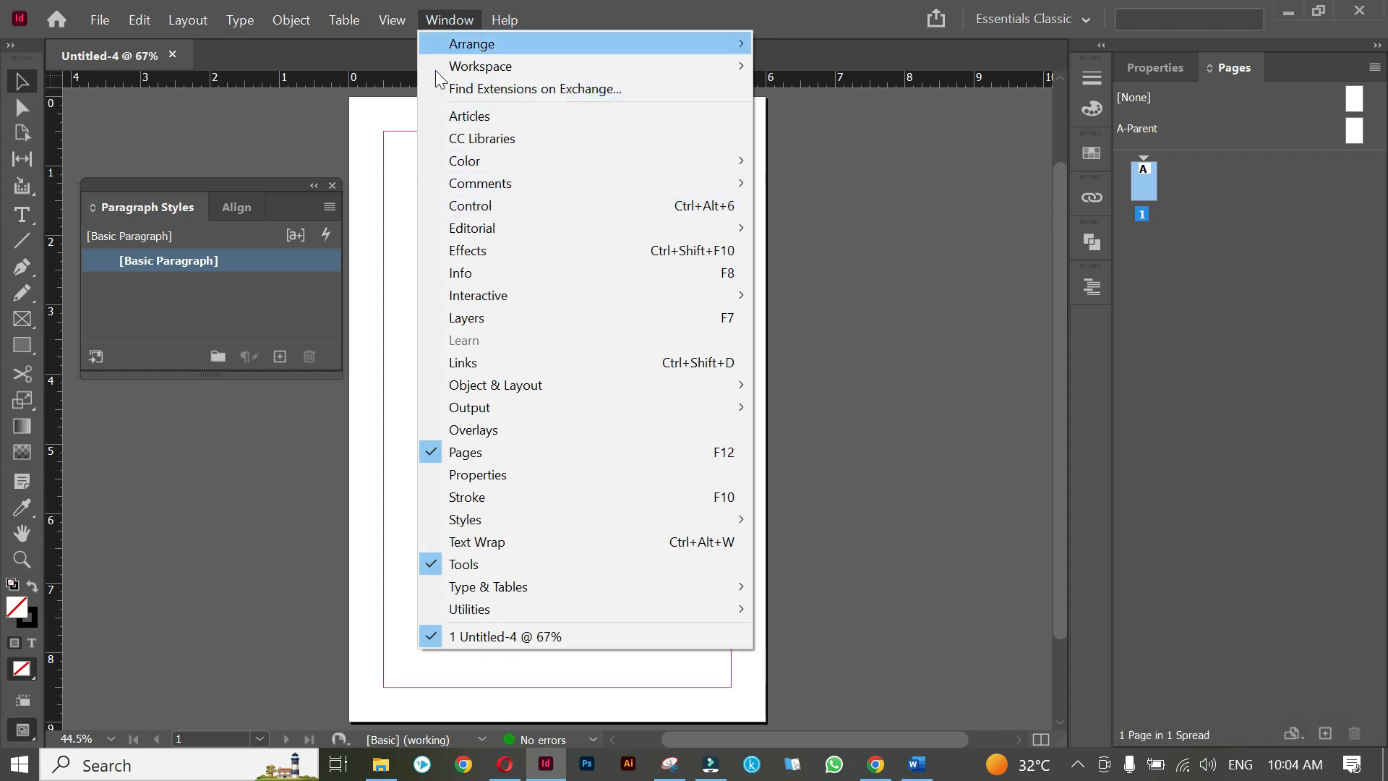
{"action": "left_click", "coordinate": [470, 206]}
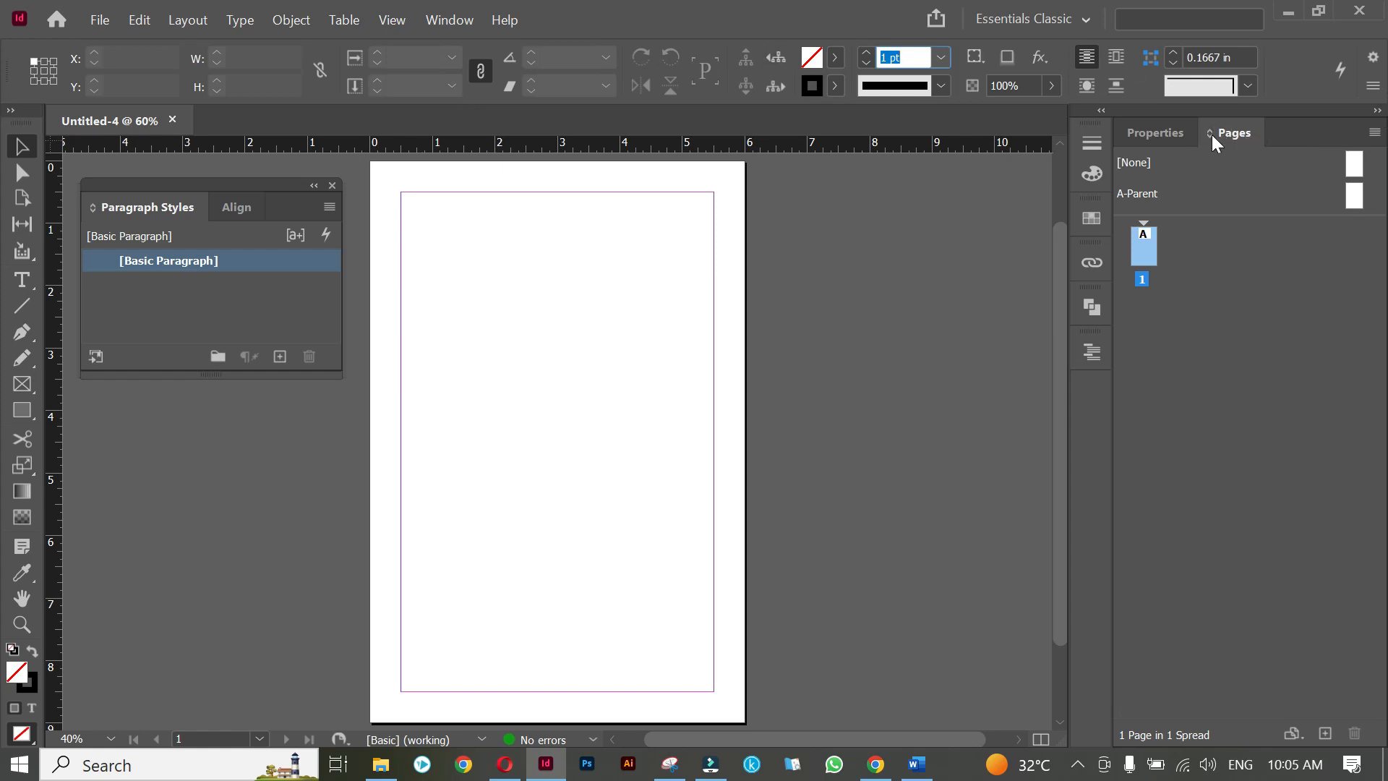
{"action": "left_click", "coordinate": [459, 23]}
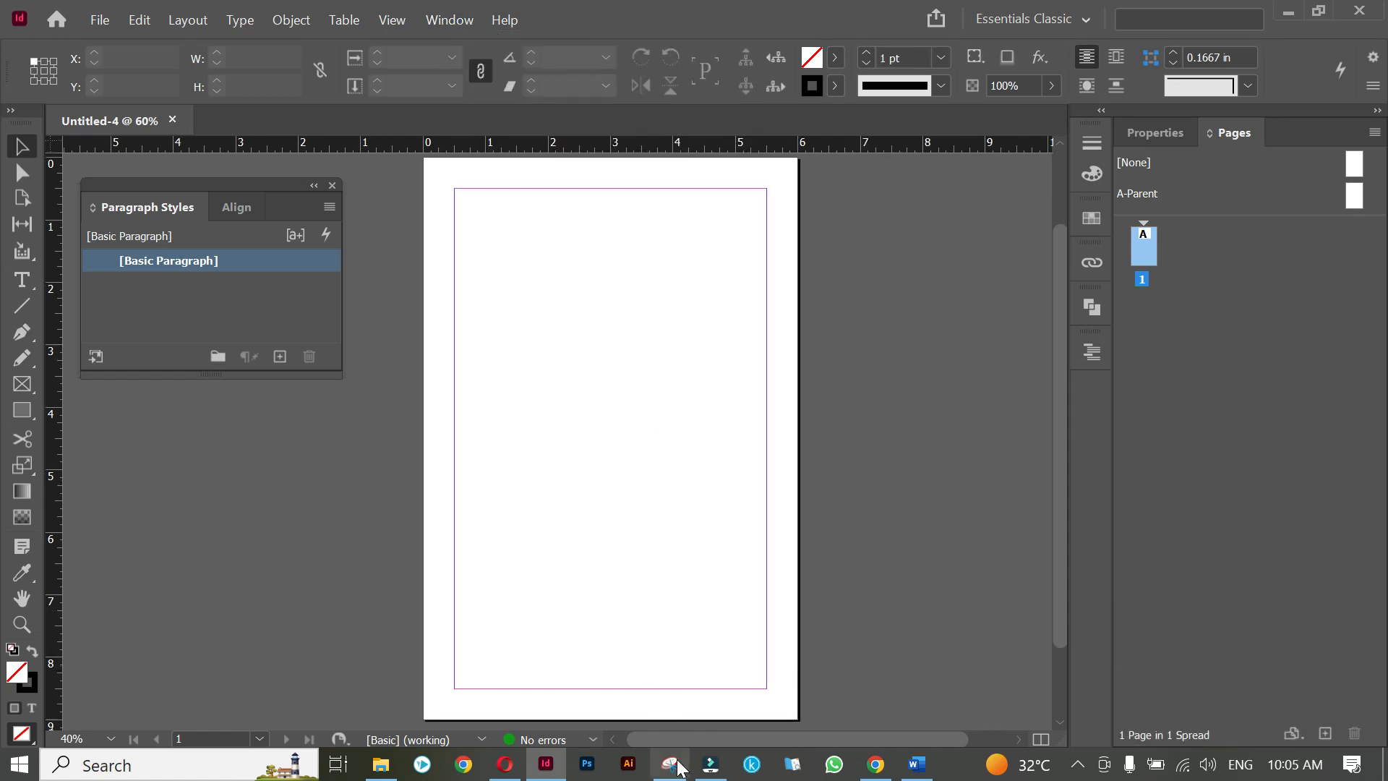
Copy the captured color swatches from Snipping Tool and return to the InDesign document.
{"action": "left_click", "coordinate": [677, 765]}
{"action": "key", "text": "ctrl+c"}
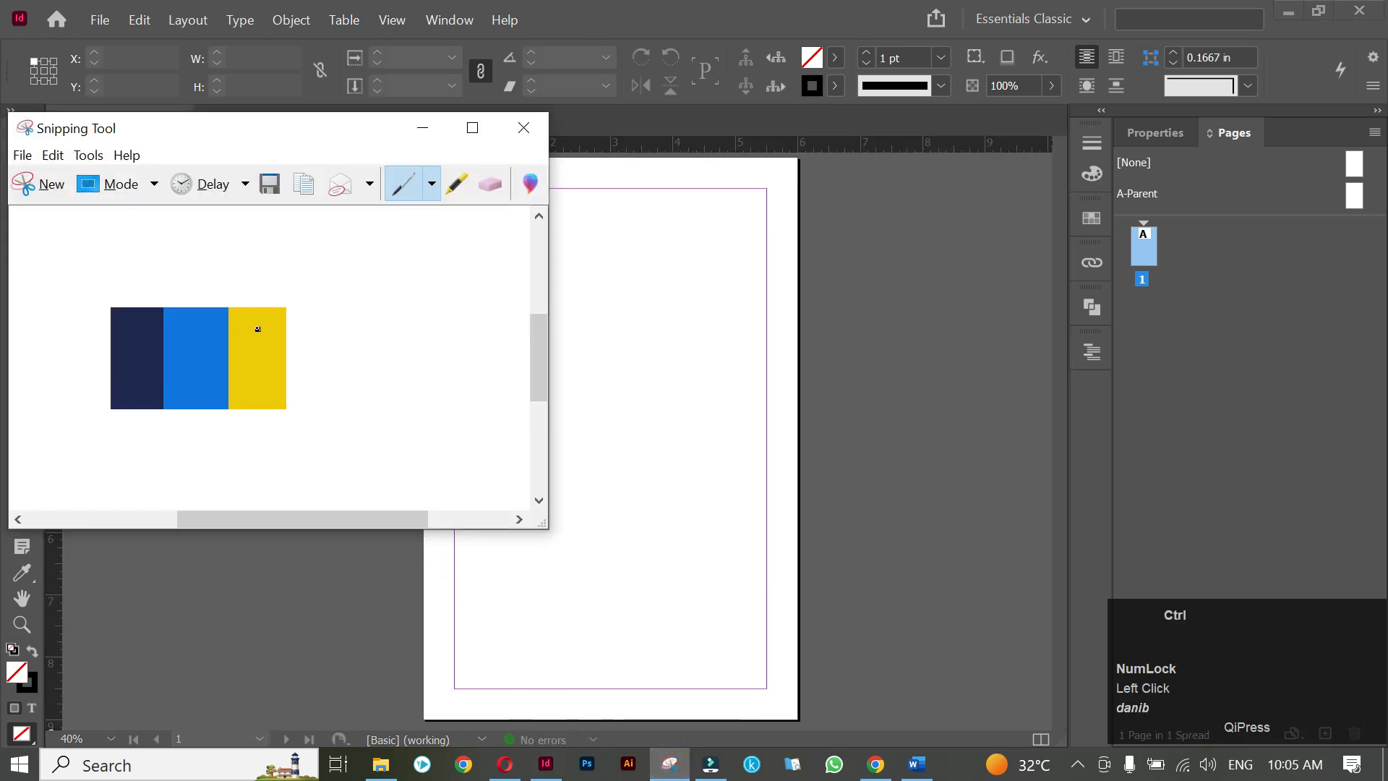
{"action": "left_click", "coordinate": [438, 130]}
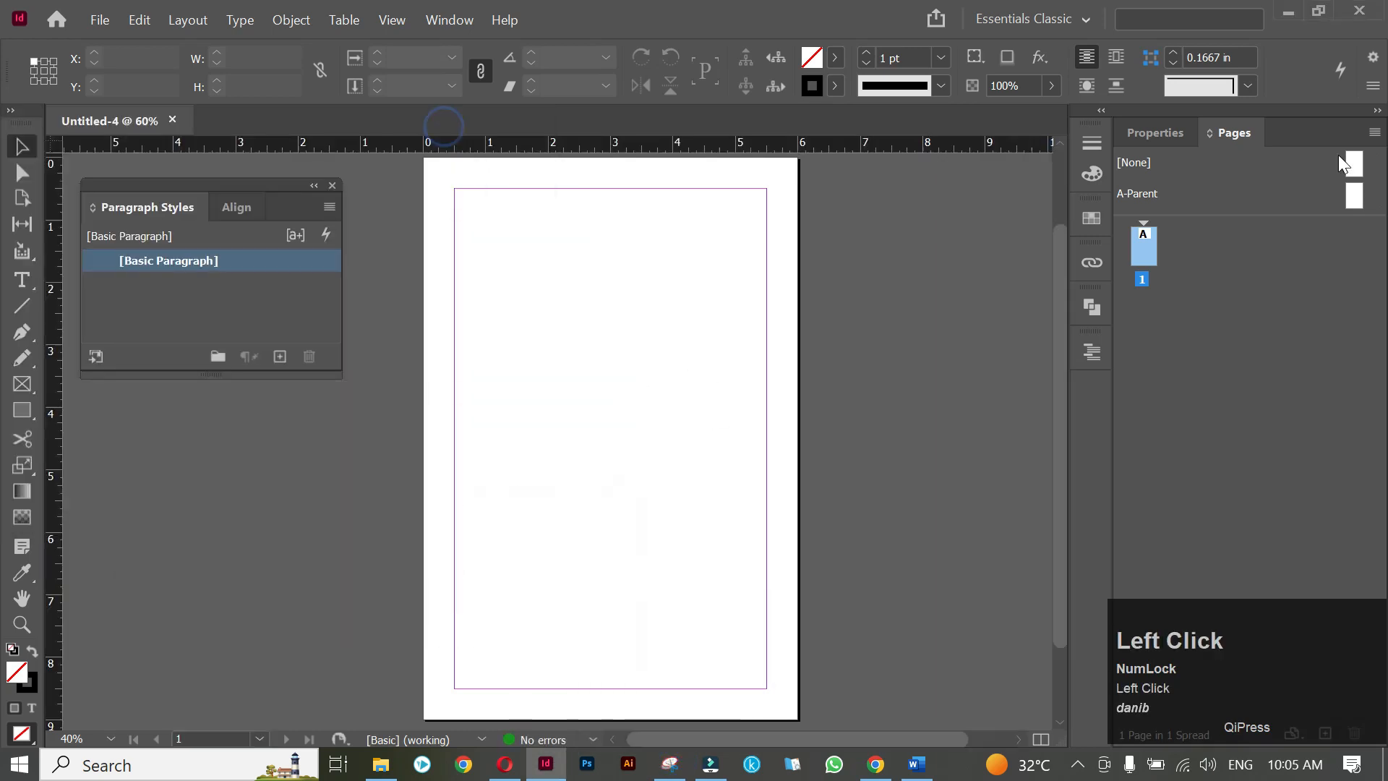
Paste the swatch image on the A-Parent page and place it beside the page's lower right edge, about X 6.3 in, Y 5.42 in.
{"action": "double_click", "coordinate": [1339, 193]}
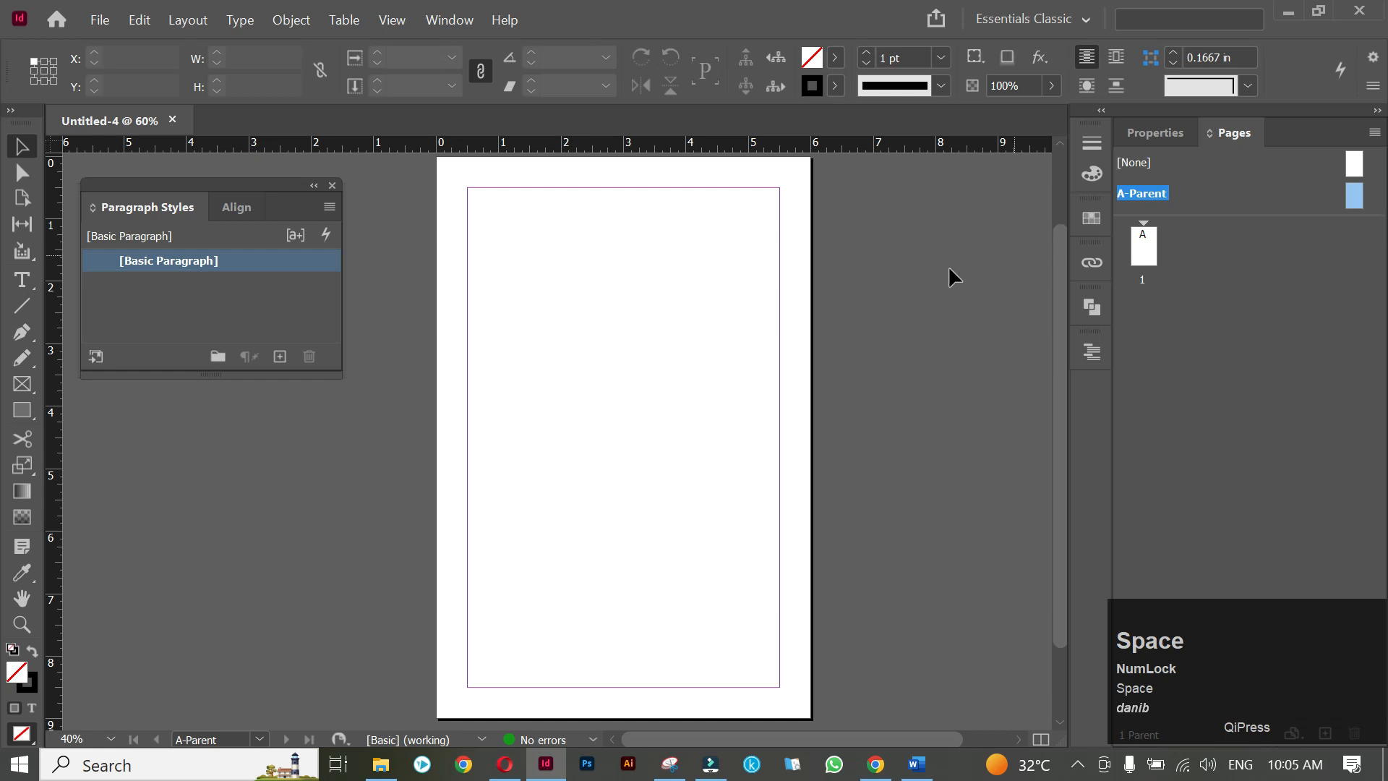
{"action": "key", "text": "ctrl+v"}
{"action": "left_click_drag", "start_coordinate": [533, 437], "coordinate": [889, 327]}
{"action": "key", "text": "space"}
{"action": "left_click_drag", "start_coordinate": [694, 539], "coordinate": [641, 415]}
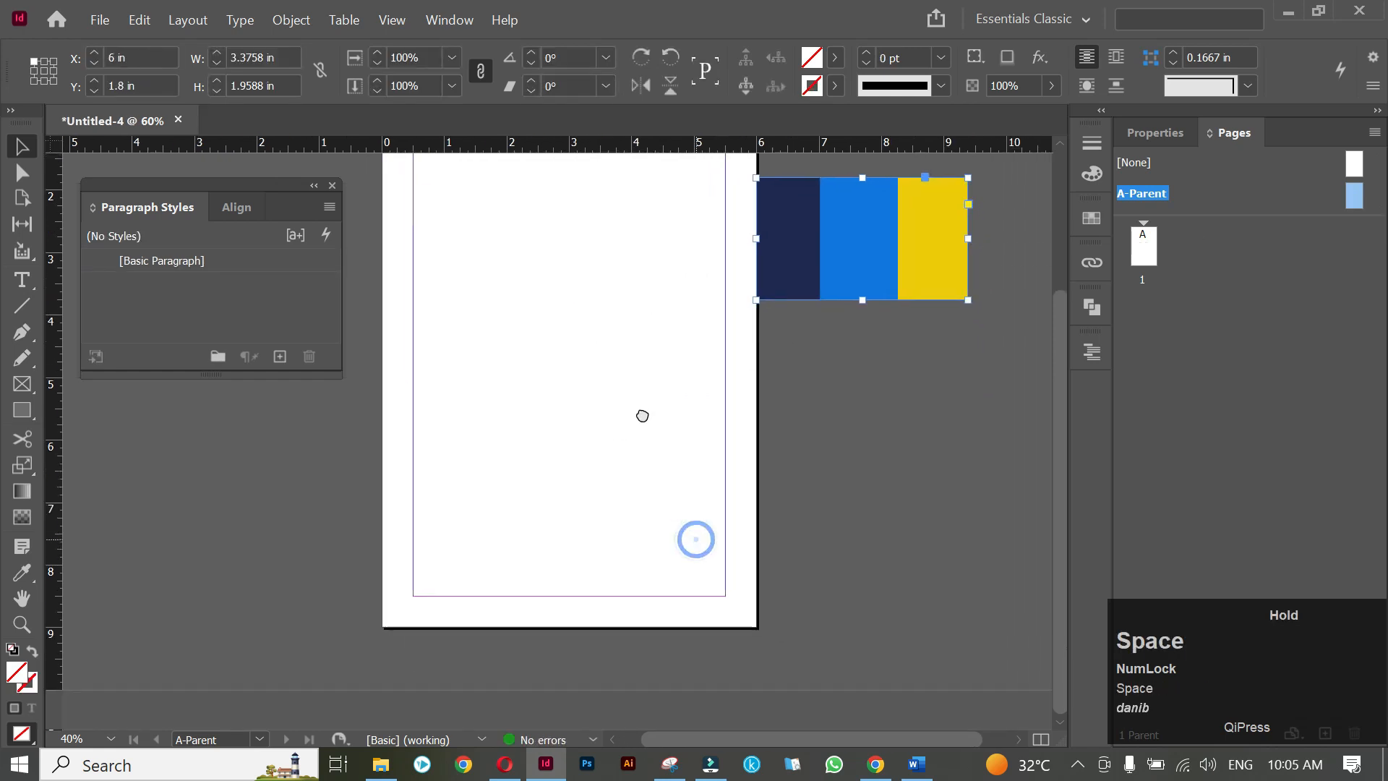
{"action": "scroll", "coordinate": [577, 627], "scroll_direction": "up", "scroll_amount": 1}
{"action": "key", "text": "space"}
{"action": "left_click_drag", "start_coordinate": [640, 569], "coordinate": [563, 554]}
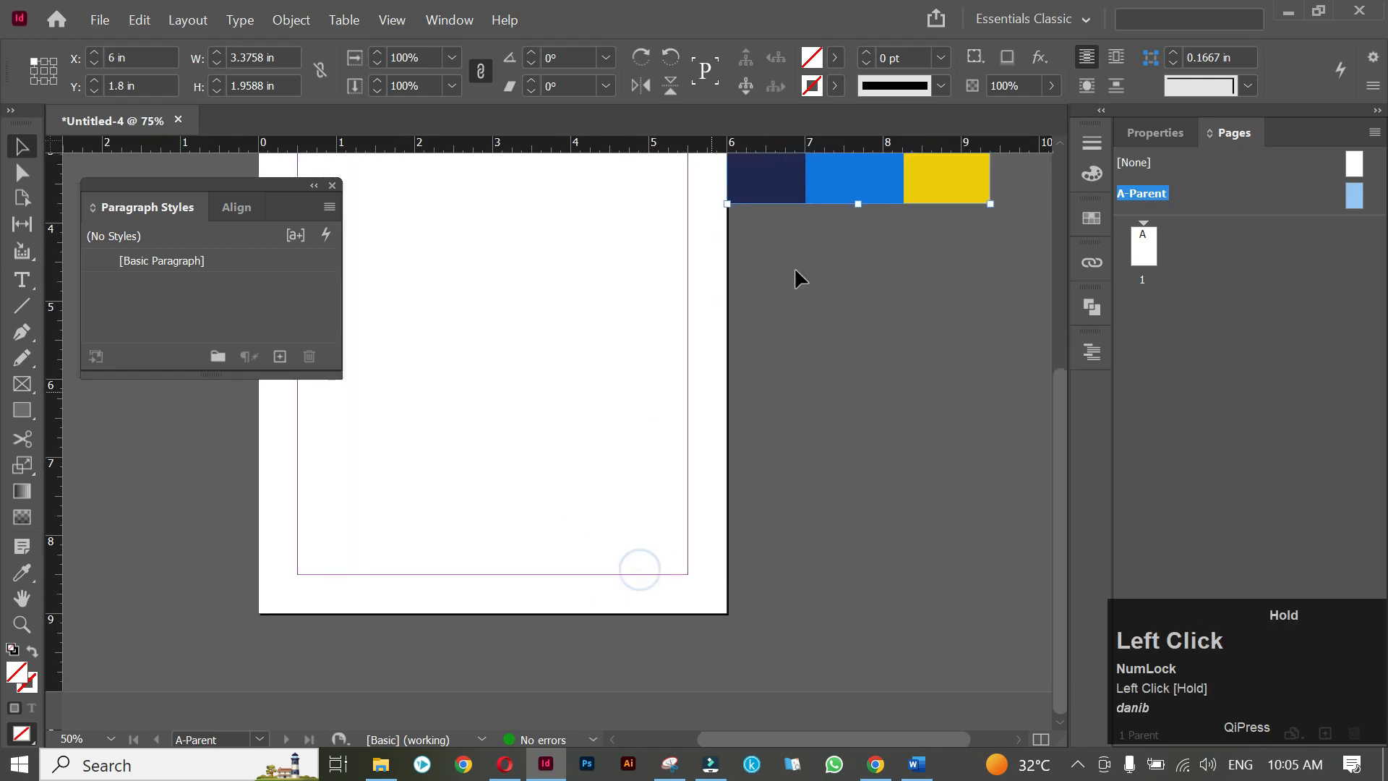
{"action": "left_click_drag", "start_coordinate": [768, 180], "coordinate": [730, 525]}
Draw a rectangle about 6 x 0.46 in across the foot of the A-Parent page and give it a black fill with no stroke.
{"action": "scroll", "coordinate": [530, 580], "scroll_direction": "up", "scroll_amount": 1}
{"action": "key", "text": "space"}
{"action": "left_click_drag", "start_coordinate": [533, 583], "coordinate": [541, 543]}
{"action": "key", "text": "space"}
{"action": "mouse_move", "coordinate": [544, 482]}
{"action": "left_mouse_down"}
{"action": "mouse_move", "coordinate": [525, 484]}
{"action": "mouse_move", "coordinate": [540, 460]}
{"action": "left_mouse_up"}
{"action": "key", "text": "space"}
{"action": "key", "text": "space"}
{"action": "left_click", "coordinate": [23, 410]}
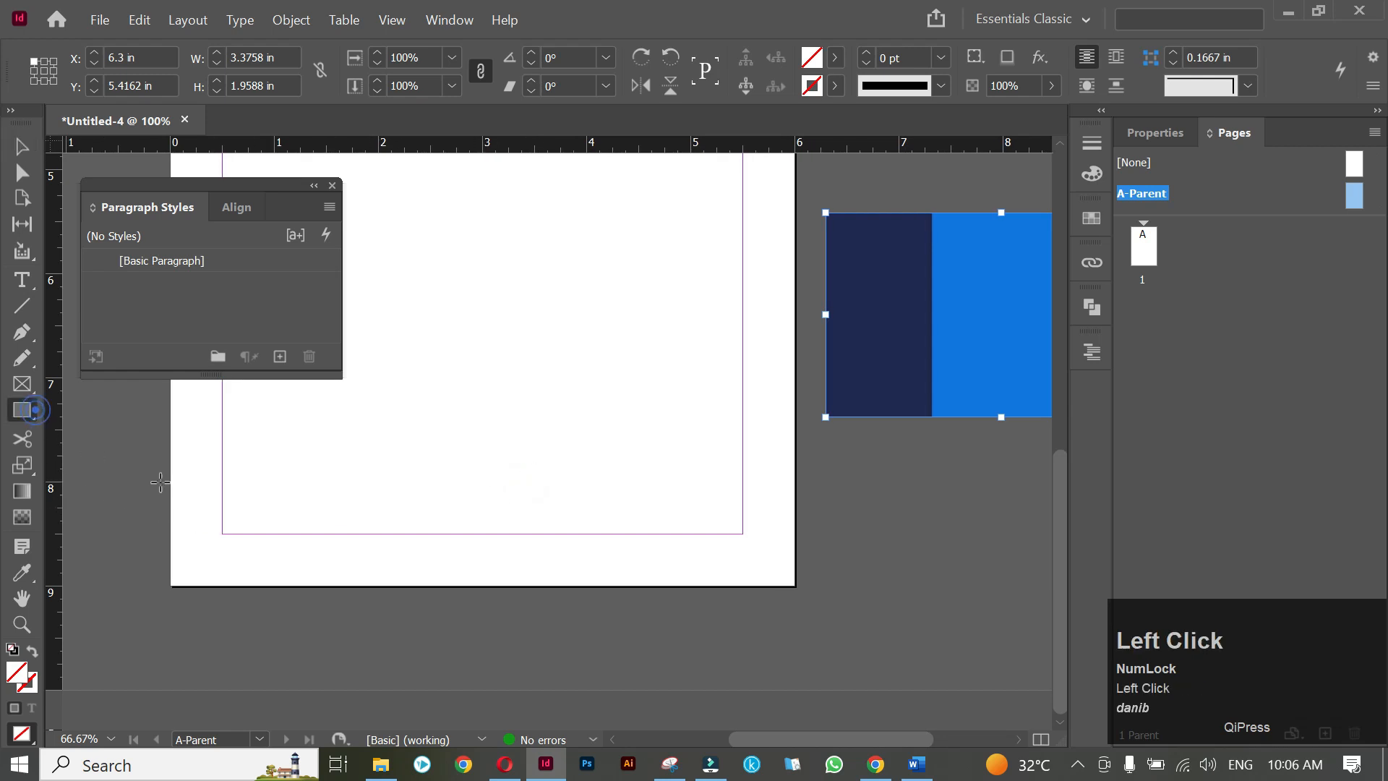
{"action": "left_click_drag", "start_coordinate": [171, 538], "coordinate": [796, 587]}
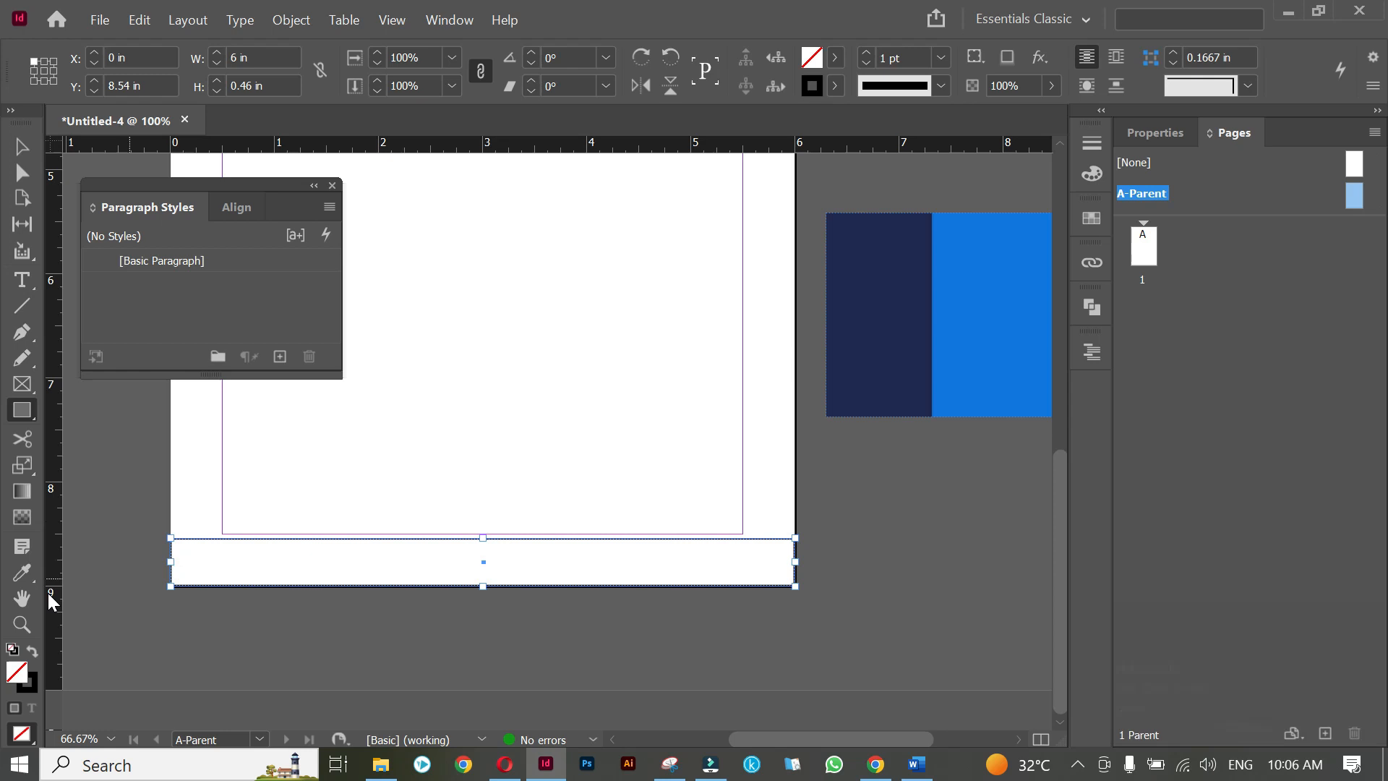
{"action": "left_click", "coordinate": [32, 650]}
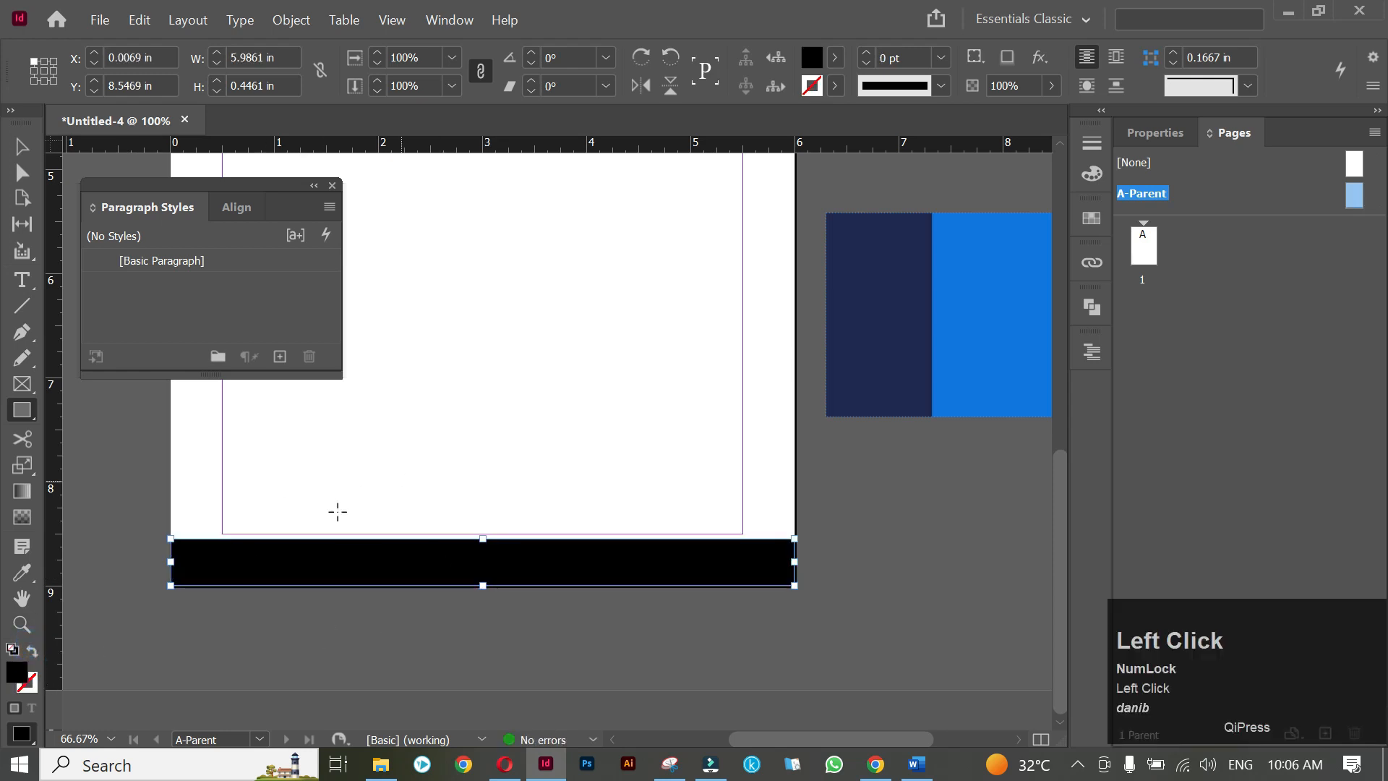
{"action": "left_click", "coordinate": [515, 390]}
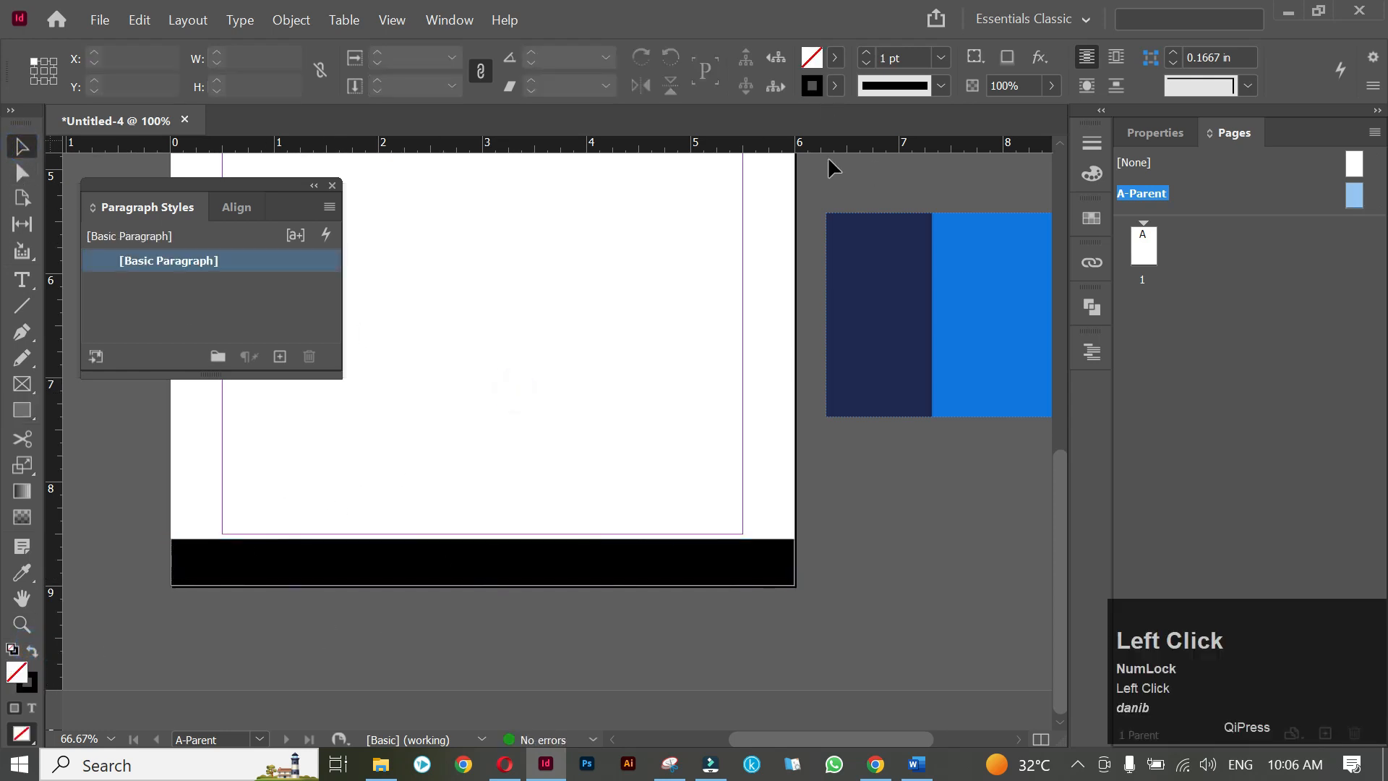
Extend the black footer bar to the page's right edge and align its lower side with the page's bottom edge.
{"action": "left_click", "coordinate": [528, 578]}
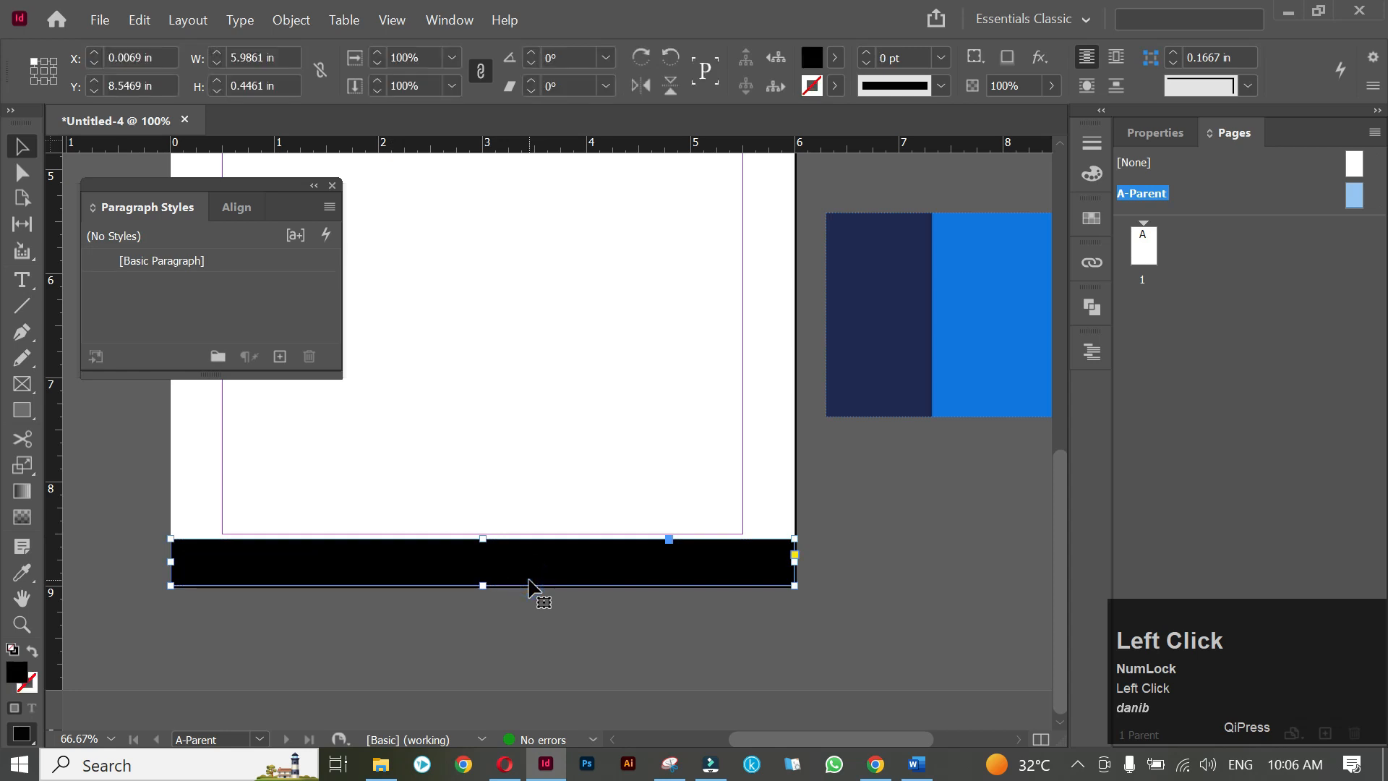
{"action": "key", "text": "Down"}
{"action": "scroll", "coordinate": [814, 591], "scroll_direction": "up", "scroll_amount": 1}
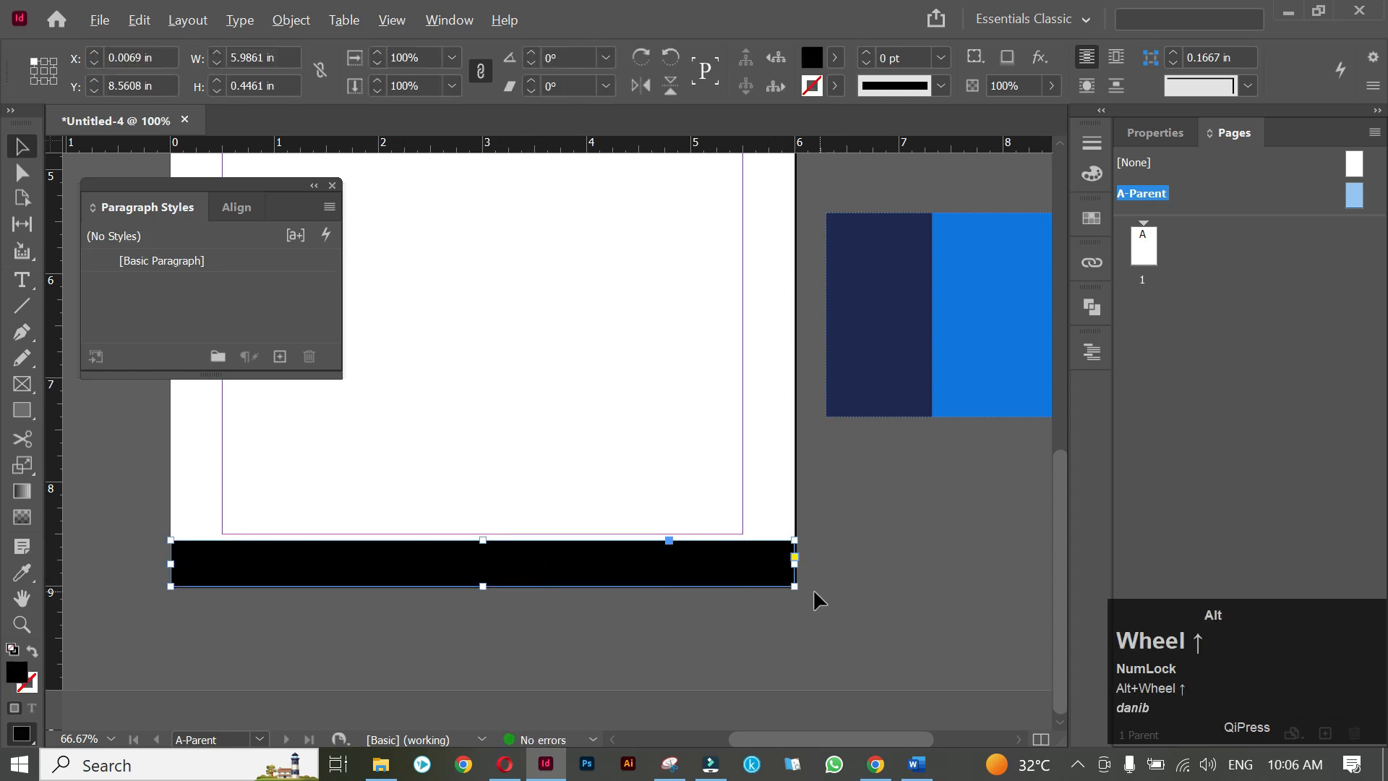
{"action": "scroll", "coordinate": [812, 588], "scroll_direction": "up", "scroll_amount": 8}
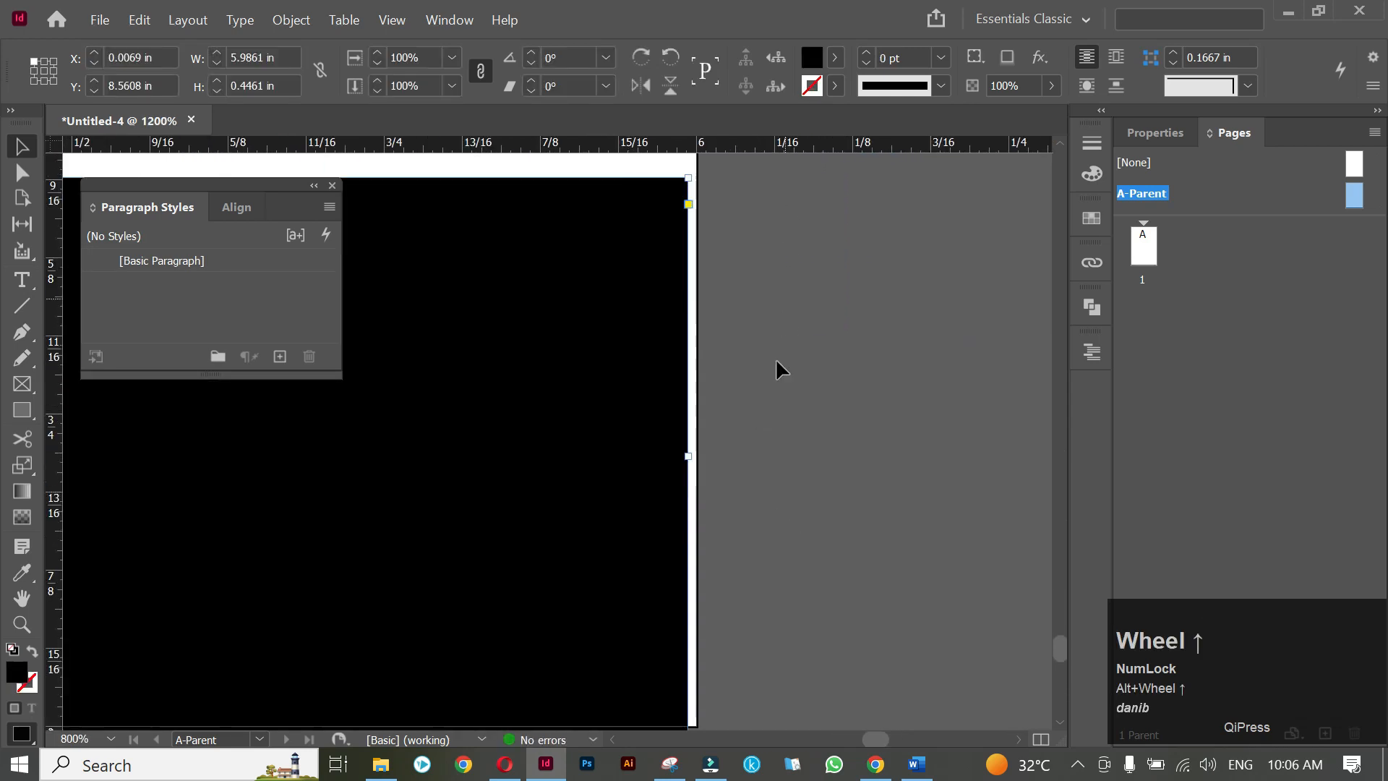
{"action": "left_click", "coordinate": [690, 456]}
{"action": "left_click_drag", "start_coordinate": [691, 456], "coordinate": [695, 456]}
{"action": "scroll", "coordinate": [771, 457], "scroll_direction": "up", "scroll_amount": 4}
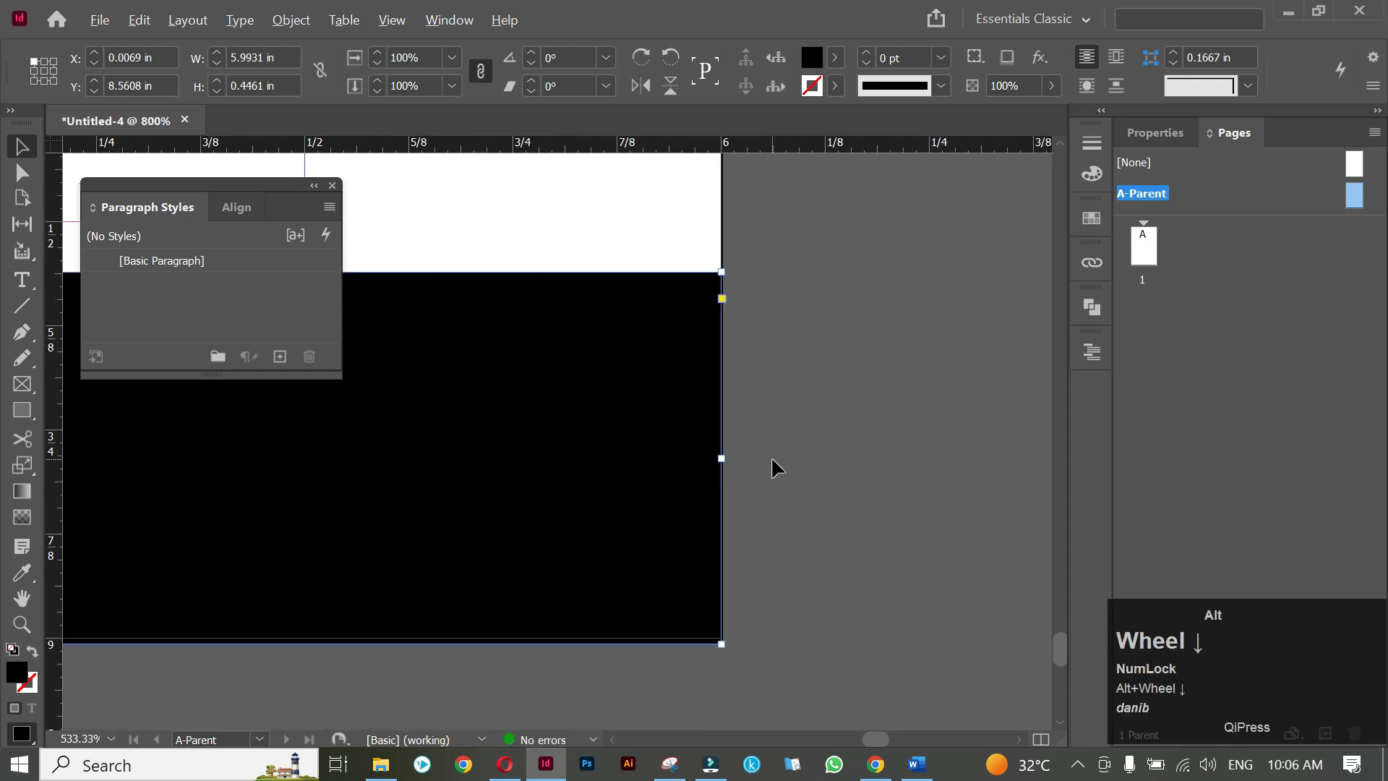
{"action": "left_click_drag", "start_coordinate": [744, 511], "coordinate": [743, 493]}
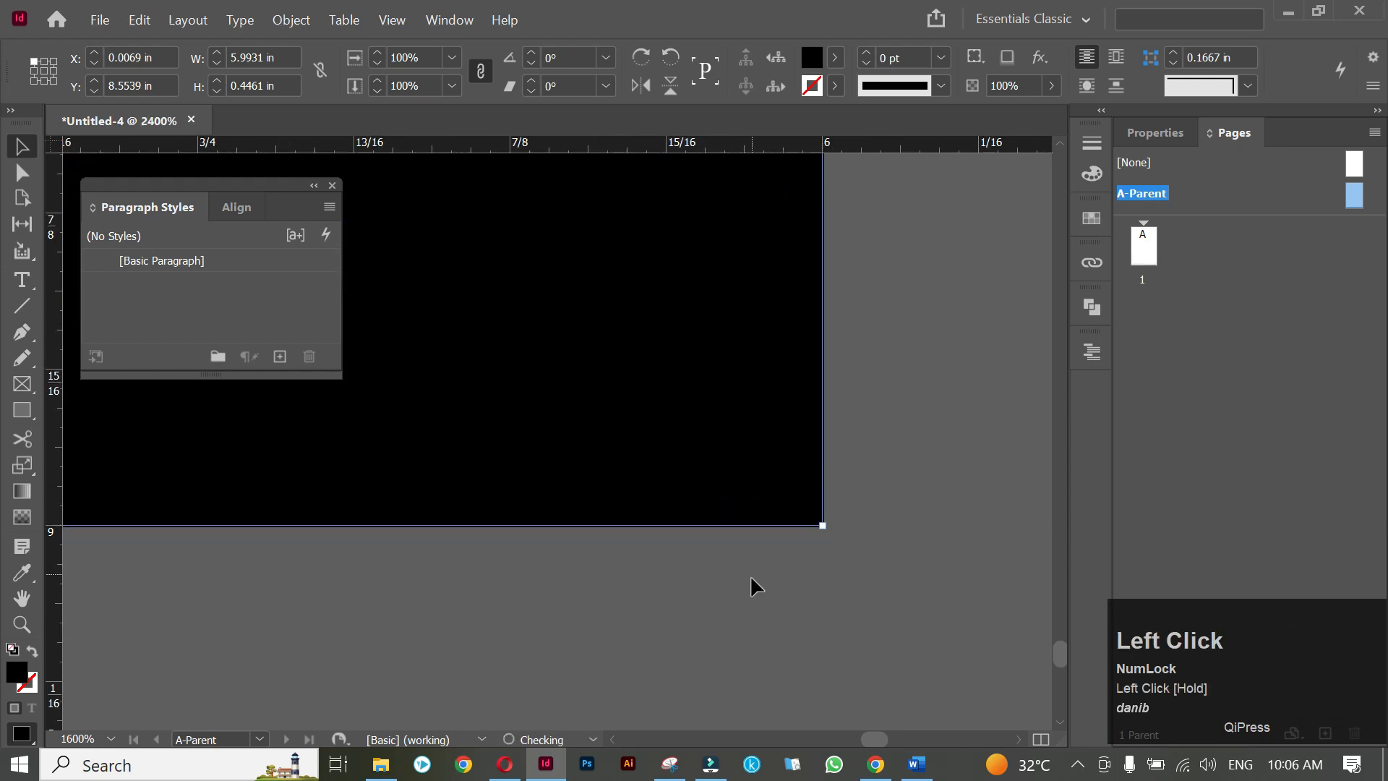
{"action": "left_click", "coordinate": [752, 595]}
{"action": "scroll", "coordinate": [752, 594], "scroll_direction": "down", "scroll_amount": 4}
{"action": "scroll", "coordinate": [752, 594], "scroll_direction": "down", "scroll_amount": 1}
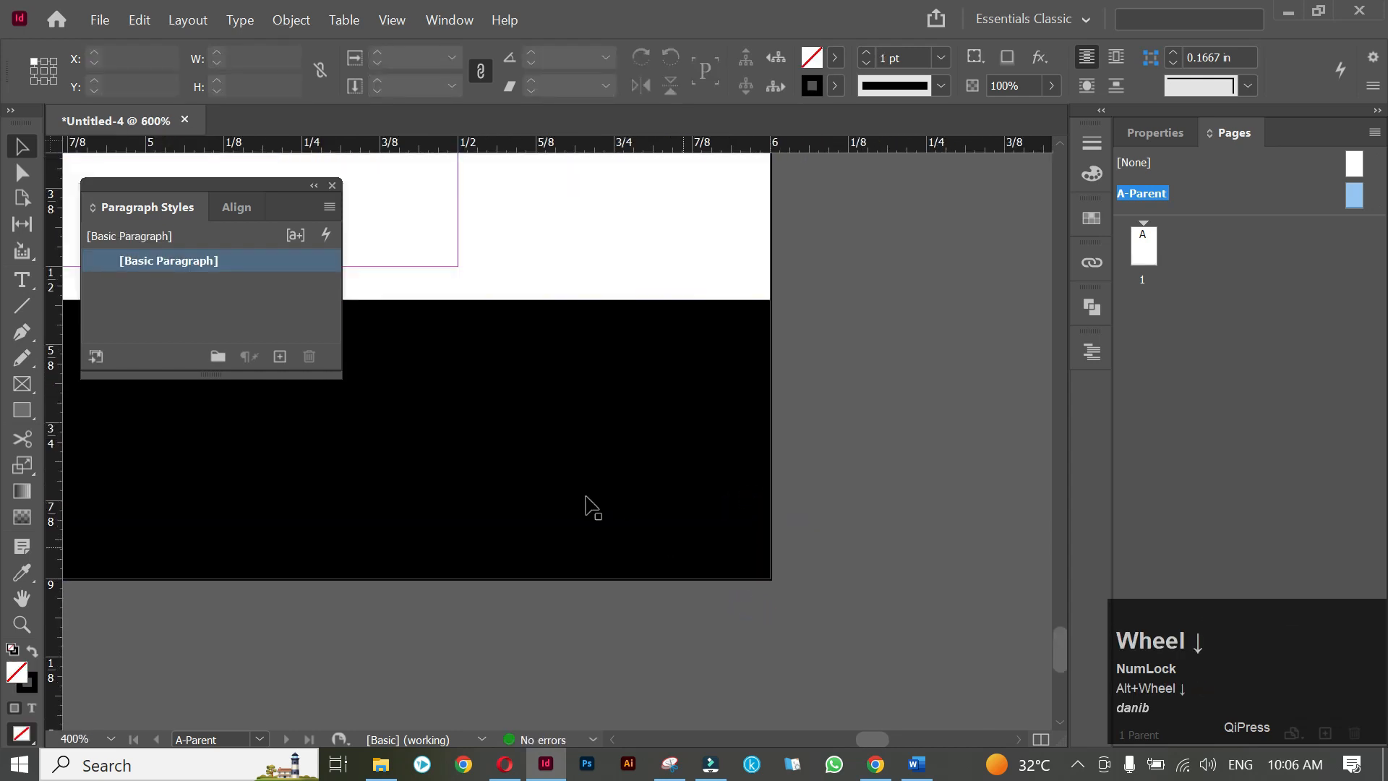
Extend the footer bar's left side to the page edge so it spans the full 6 in width.
{"action": "left_click_drag", "start_coordinate": [448, 449], "coordinate": [653, 501]}
{"action": "scroll", "coordinate": [642, 501], "scroll_direction": "down", "scroll_amount": 1}
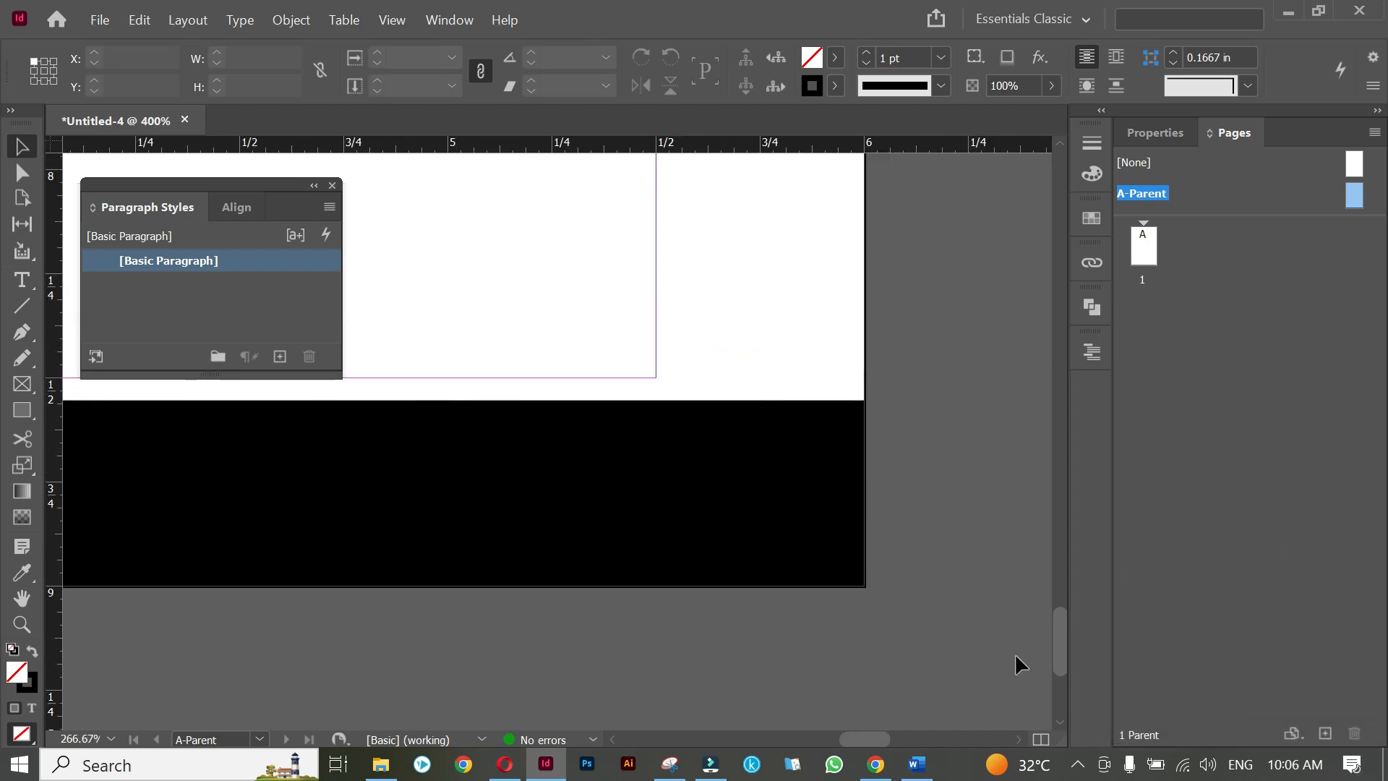
{"action": "scroll", "coordinate": [393, 506], "scroll_direction": "down", "scroll_amount": 2}
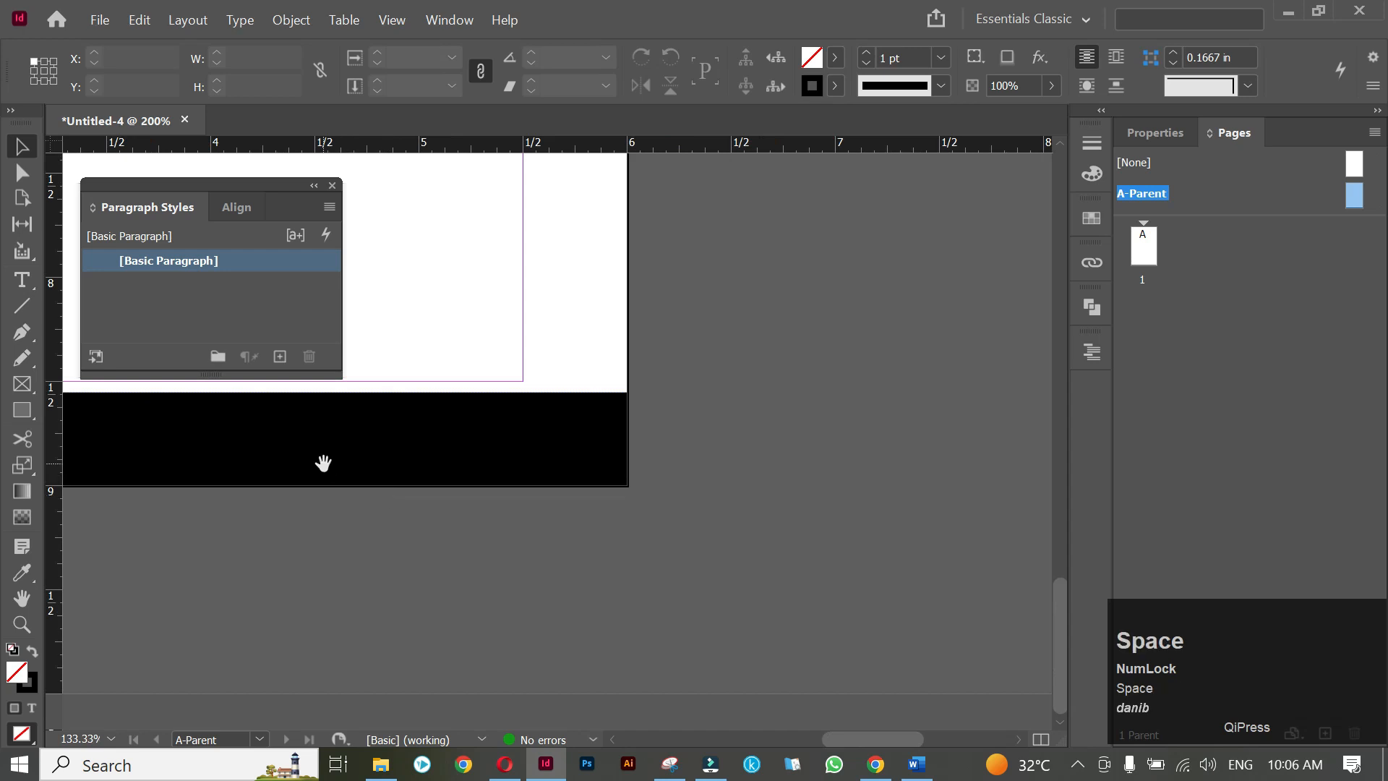
{"action": "left_click_drag", "start_coordinate": [322, 462], "coordinate": [472, 551]}
{"action": "scroll", "coordinate": [409, 555], "scroll_direction": "up", "scroll_amount": 3}
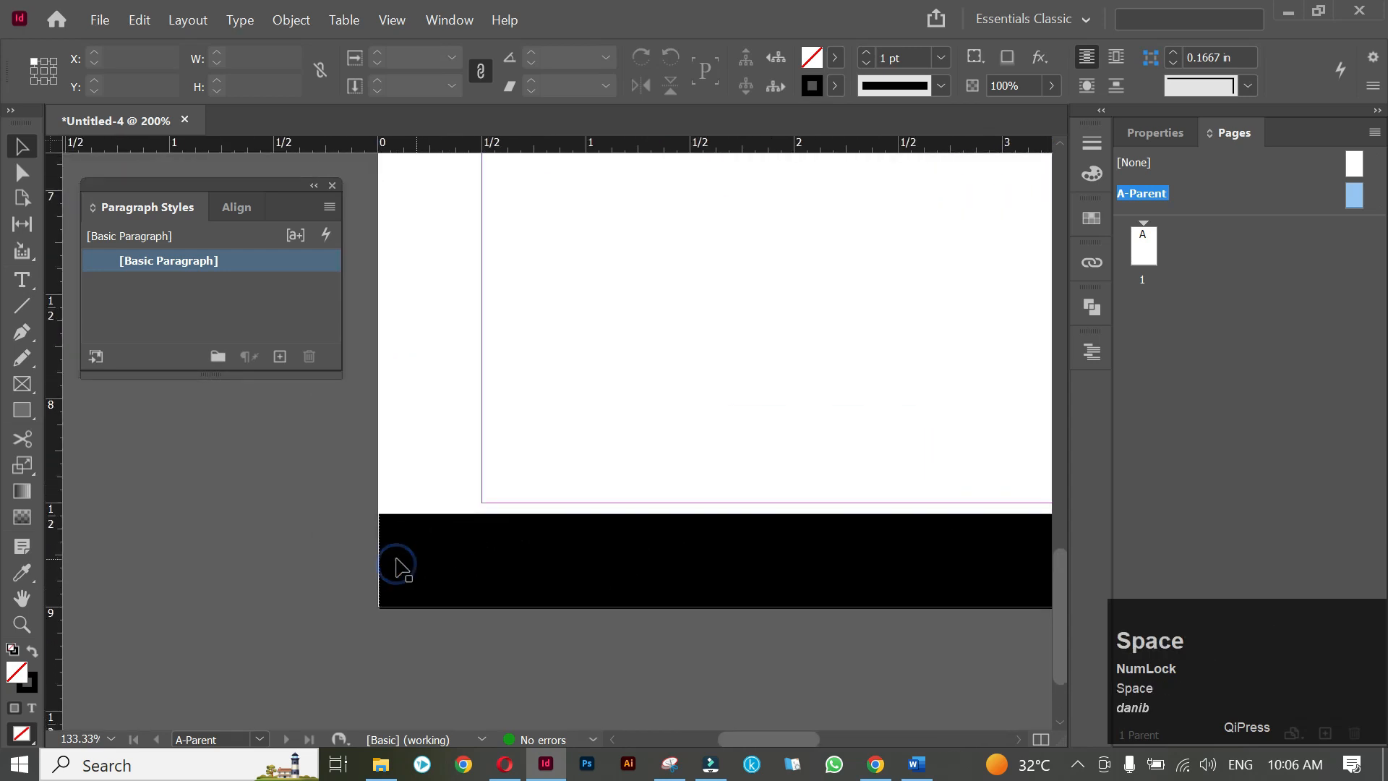
{"action": "left_click_drag", "start_coordinate": [389, 562], "coordinate": [435, 395]}
{"action": "left_click", "coordinate": [470, 392]}
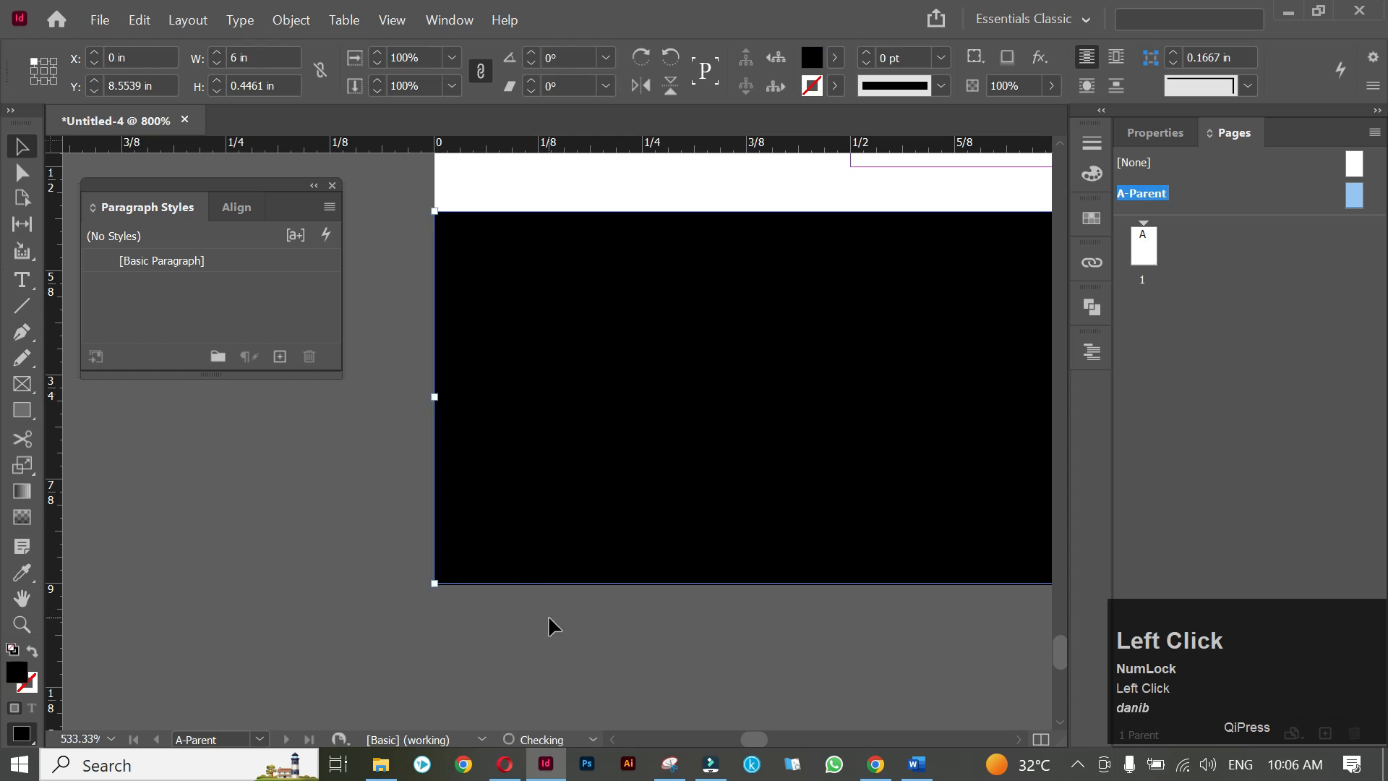
{"action": "left_click", "coordinate": [549, 626]}
Fill the footer bar with the navy sampled from the swatch image using the Eyedropper, and deselect it.
{"action": "scroll", "coordinate": [613, 571], "scroll_direction": "down", "scroll_amount": 1}
{"action": "scroll", "coordinate": [613, 571], "scroll_direction": "down", "scroll_amount": 5}
{"action": "left_click_drag", "start_coordinate": [607, 567], "coordinate": [413, 563]}
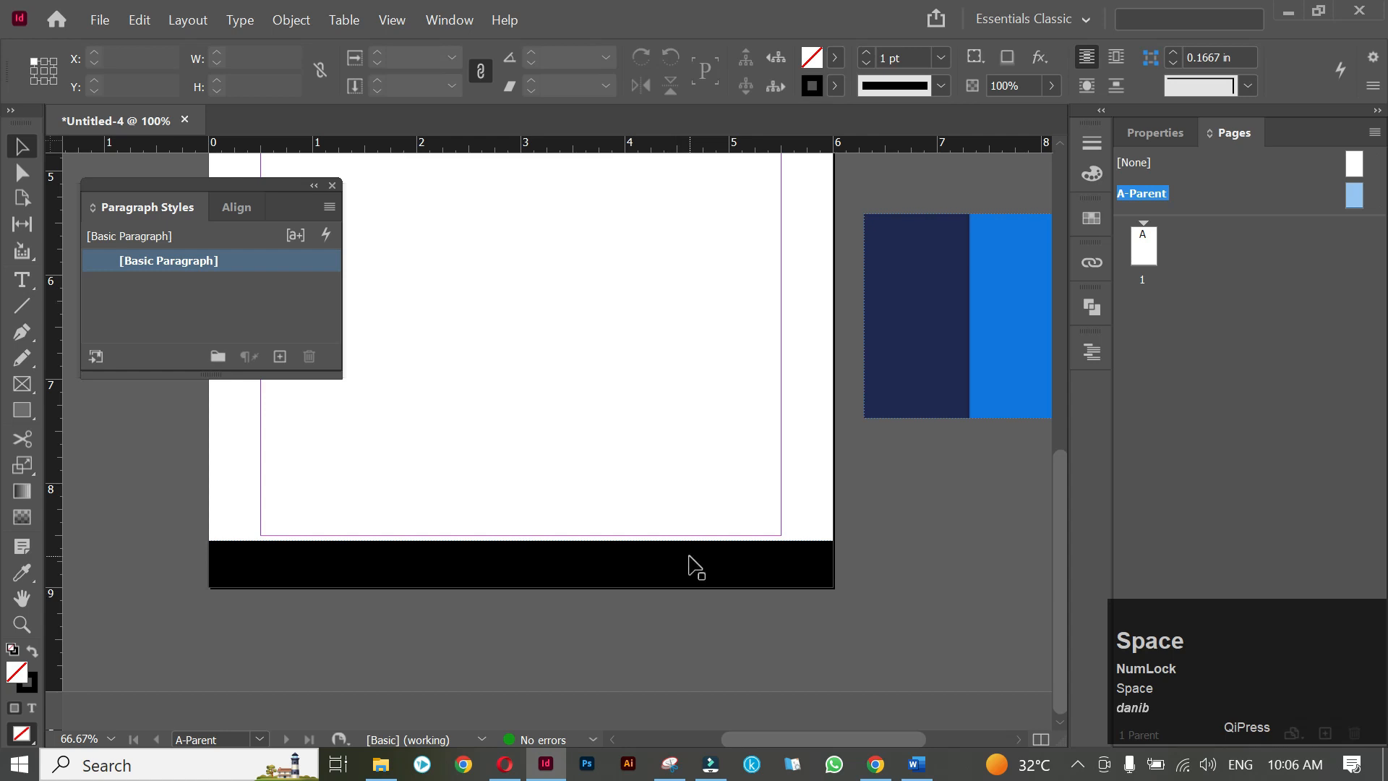
{"action": "left_click_drag", "start_coordinate": [718, 484], "coordinate": [696, 492]}
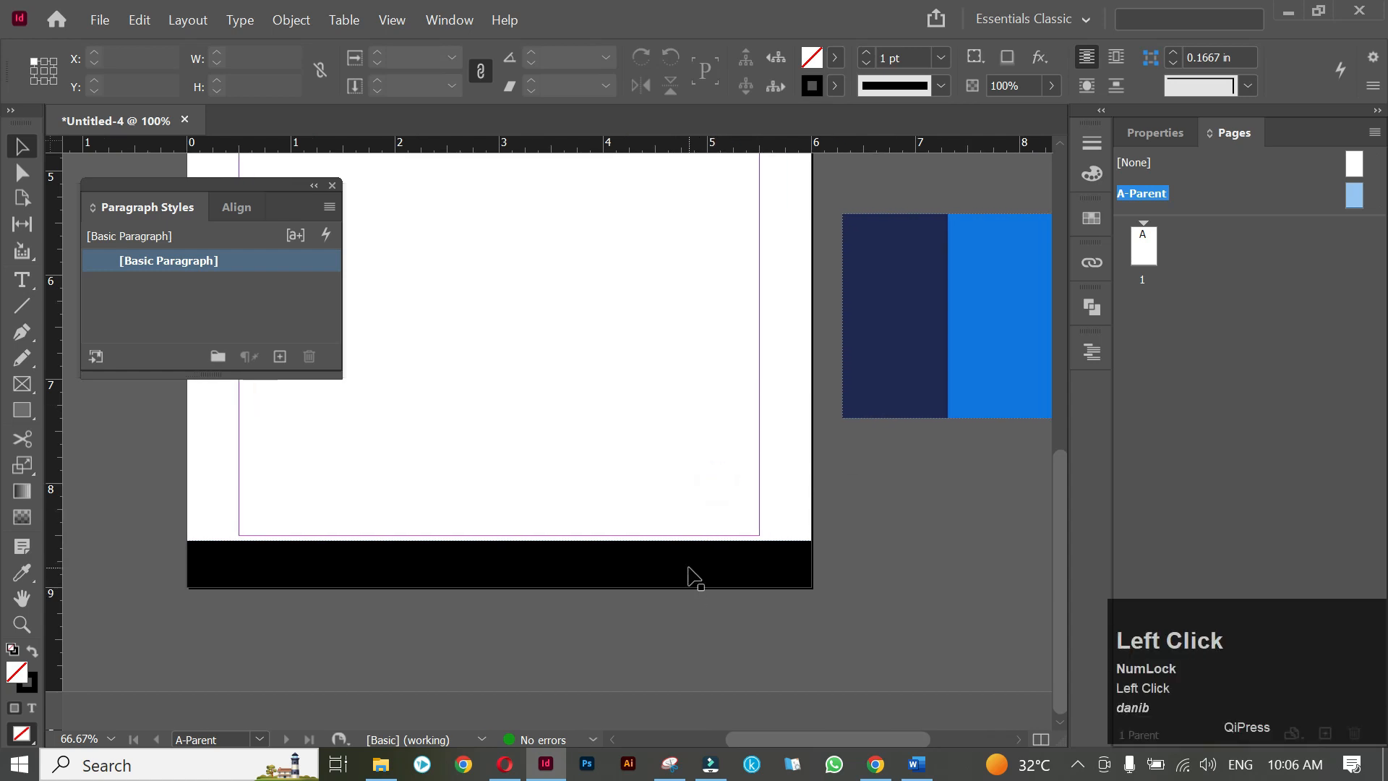
{"action": "left_click", "coordinate": [694, 576]}
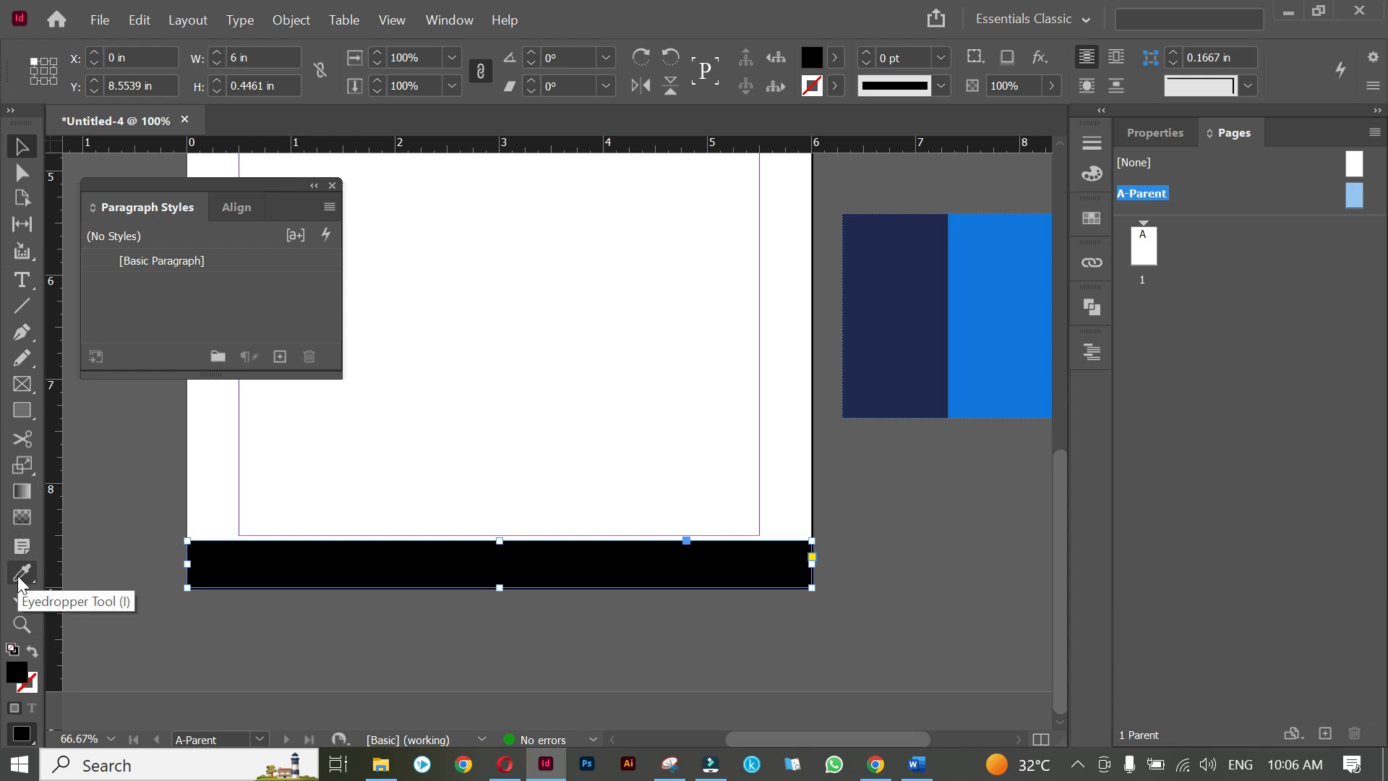
{"action": "left_click_drag", "start_coordinate": [28, 575], "coordinate": [120, 623]}
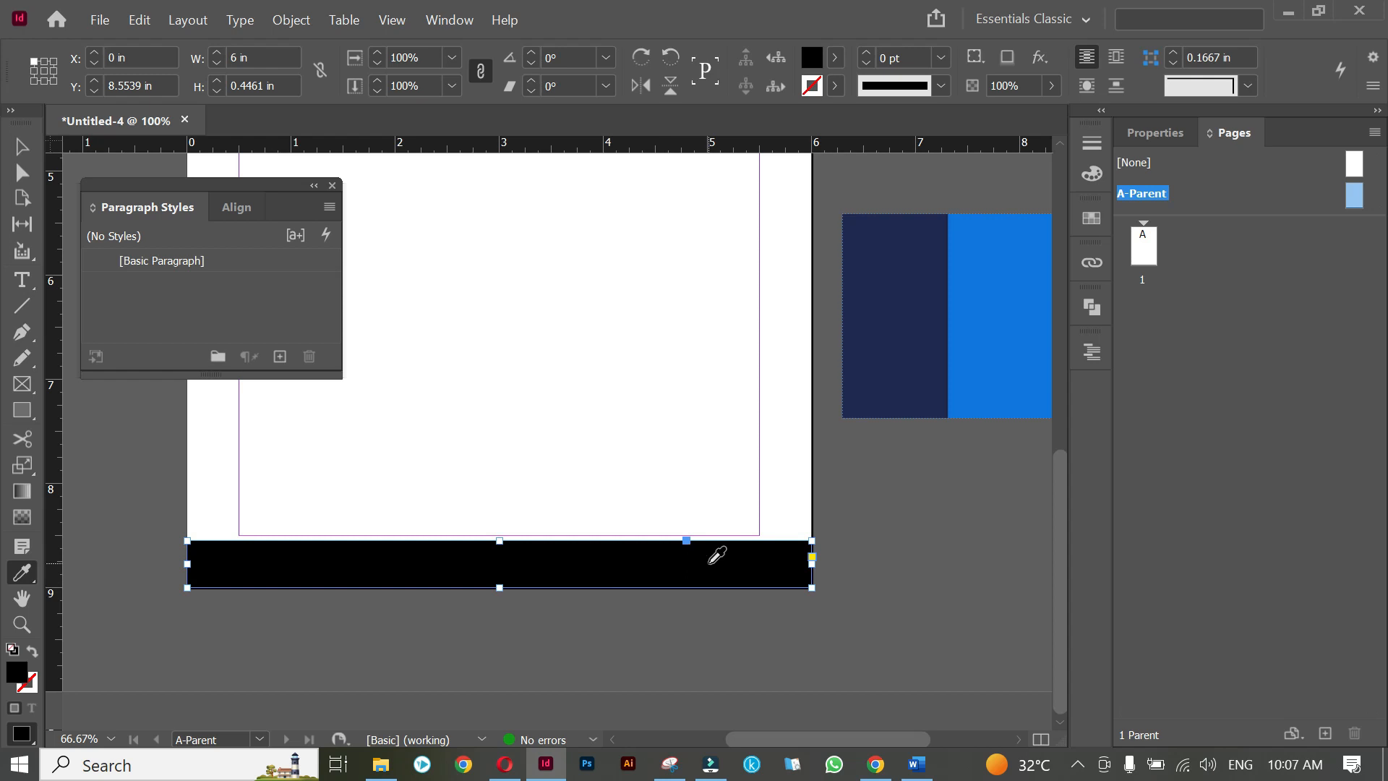
{"action": "left_click", "coordinate": [882, 281]}
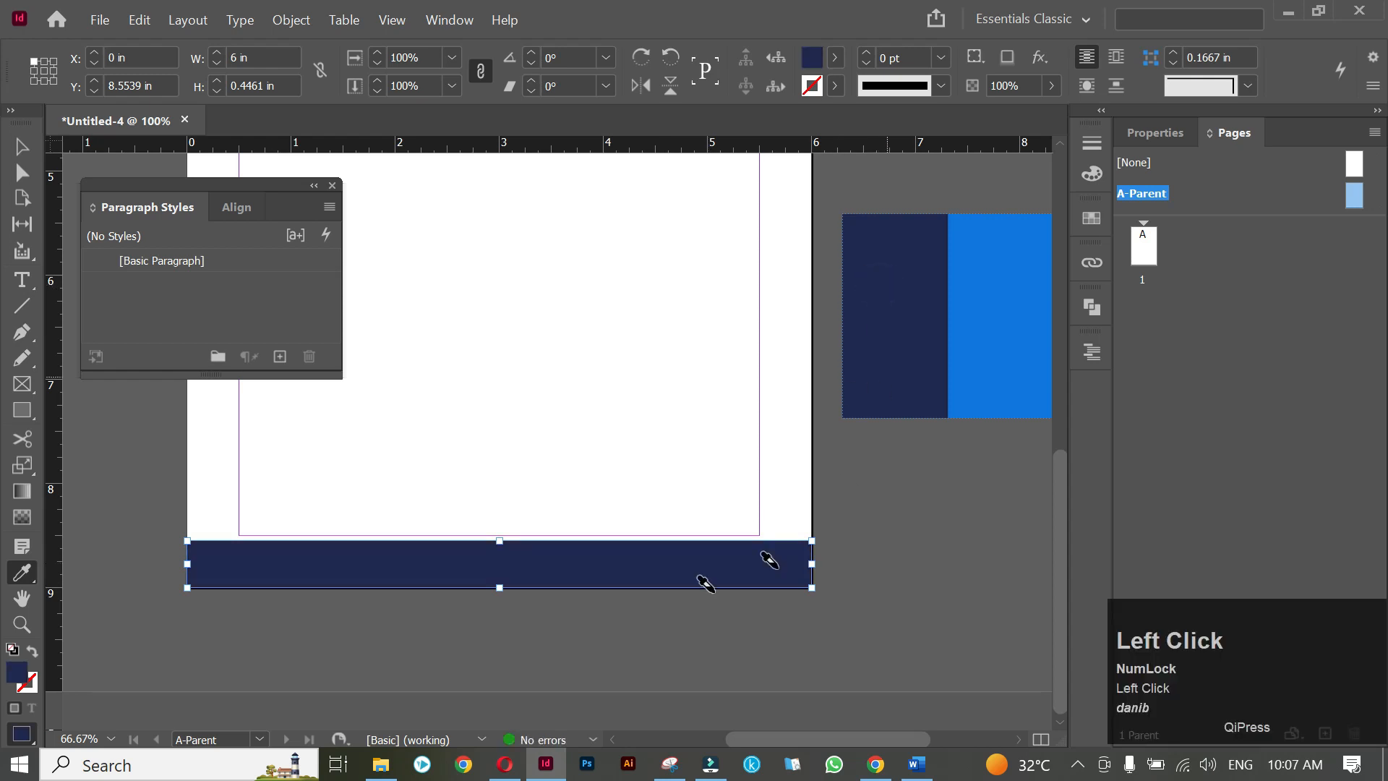
{"action": "left_click", "coordinate": [20, 148]}
{"action": "left_click", "coordinate": [534, 379]}
{"action": "left_click_drag", "start_coordinate": [626, 480], "coordinate": [500, 484]}
{"action": "left_click_drag", "start_coordinate": [388, 492], "coordinate": [643, 494]}
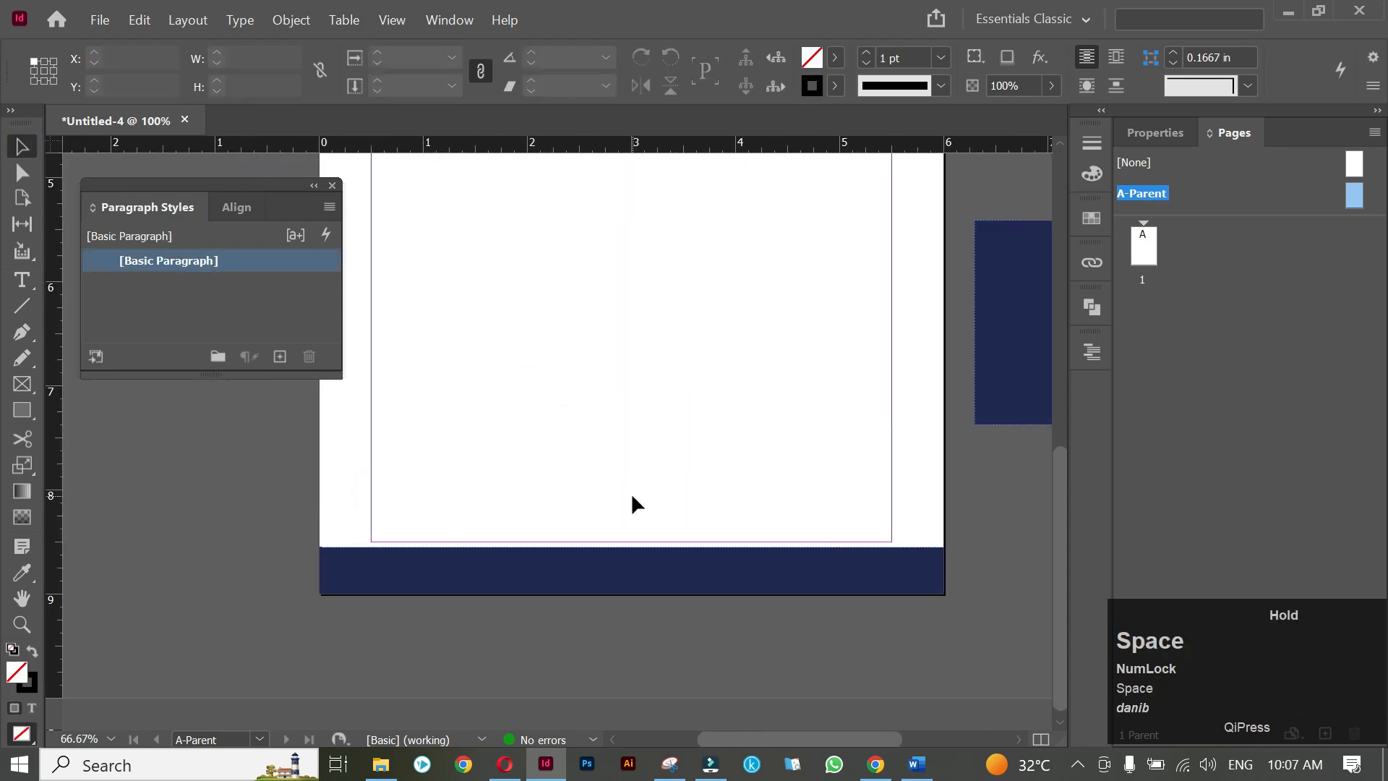
Draw a 6 in horizontal line across the page just above the navy footer bar and set its stroke weight to 2 pt.
{"action": "left_click", "coordinate": [641, 526]}
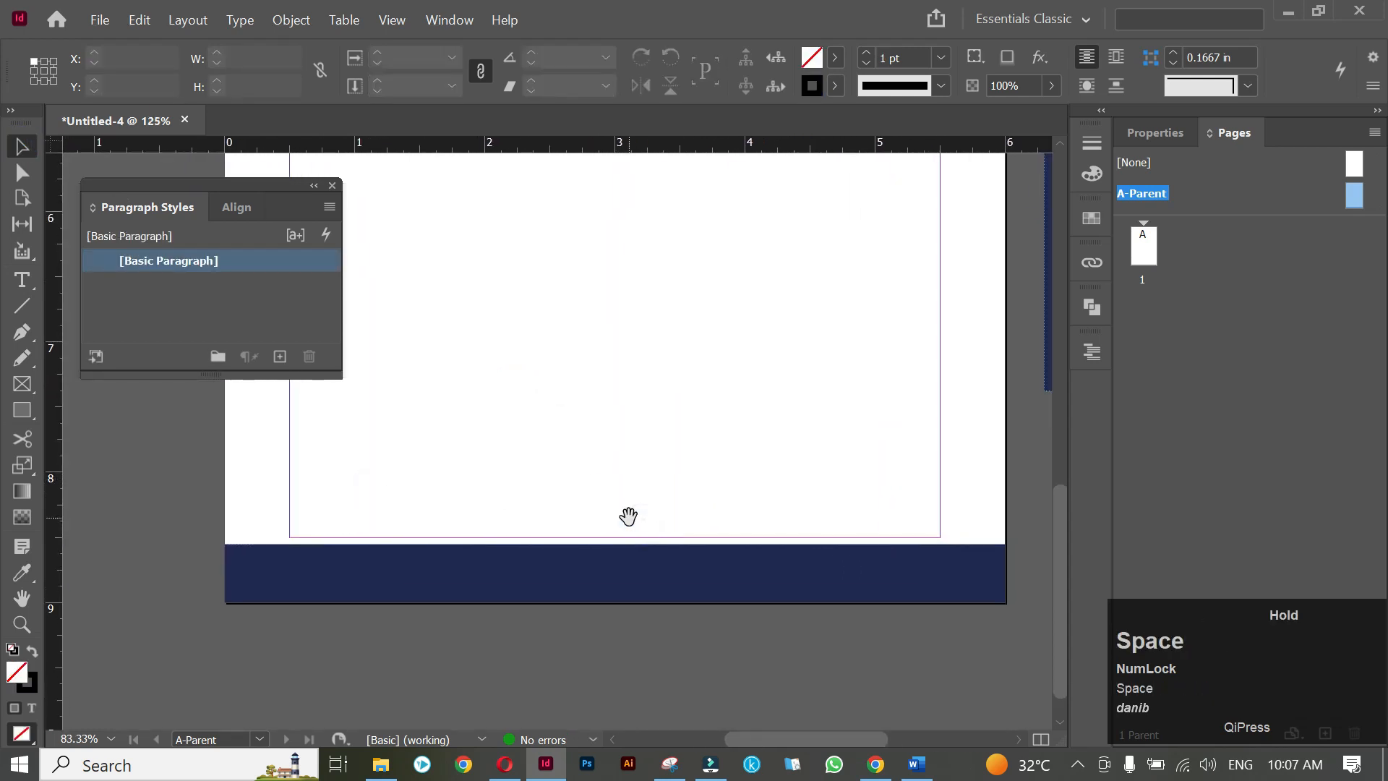
{"action": "left_click", "coordinate": [21, 309]}
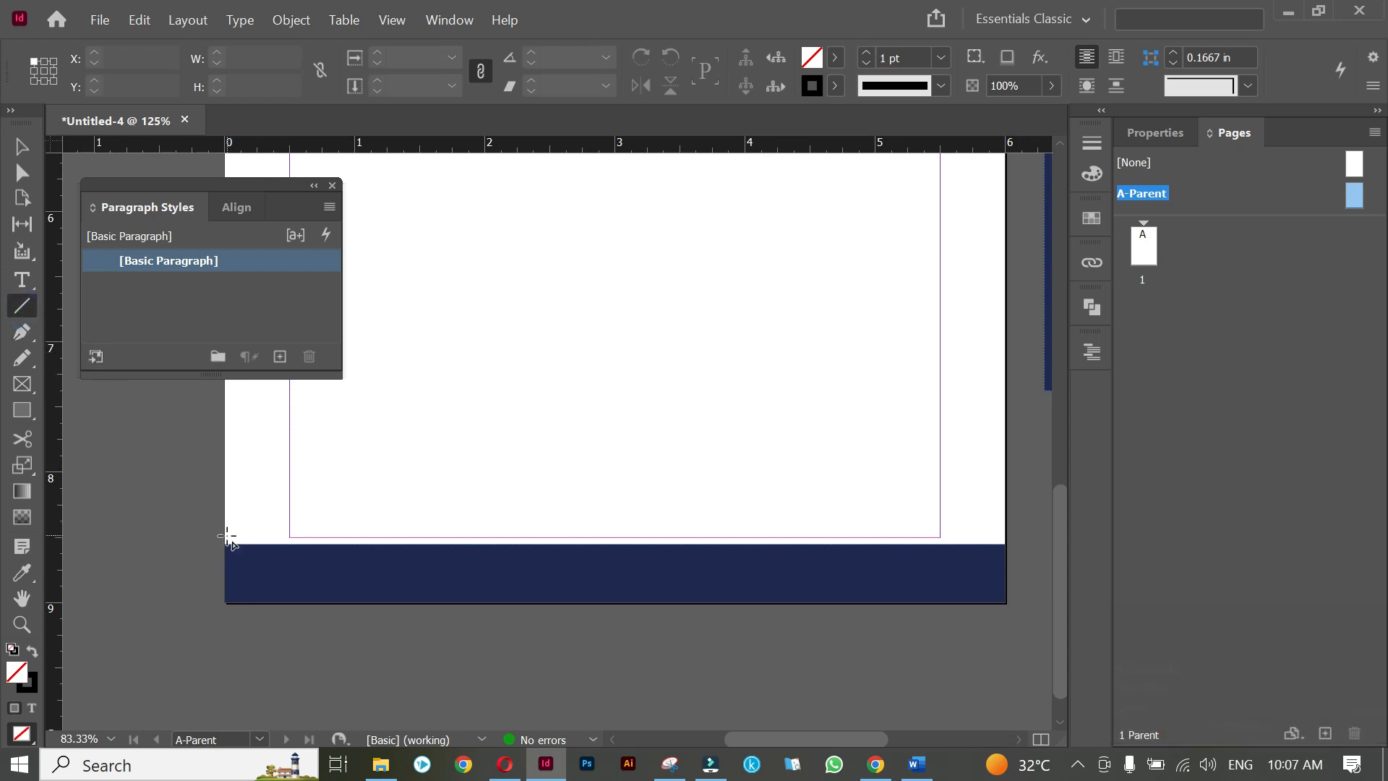
{"action": "left_click_drag", "start_coordinate": [222, 534], "coordinate": [1006, 536]}
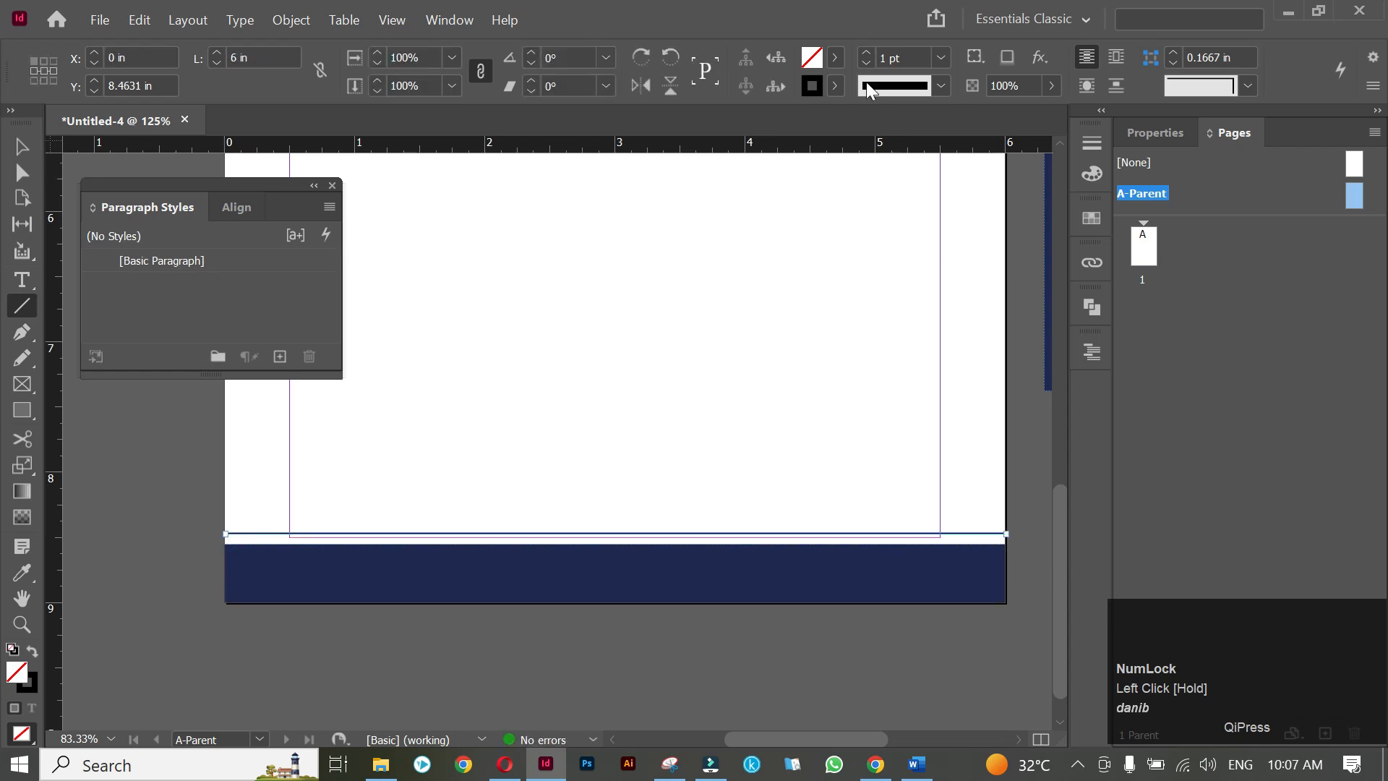
{"action": "left_click", "coordinate": [866, 52]}
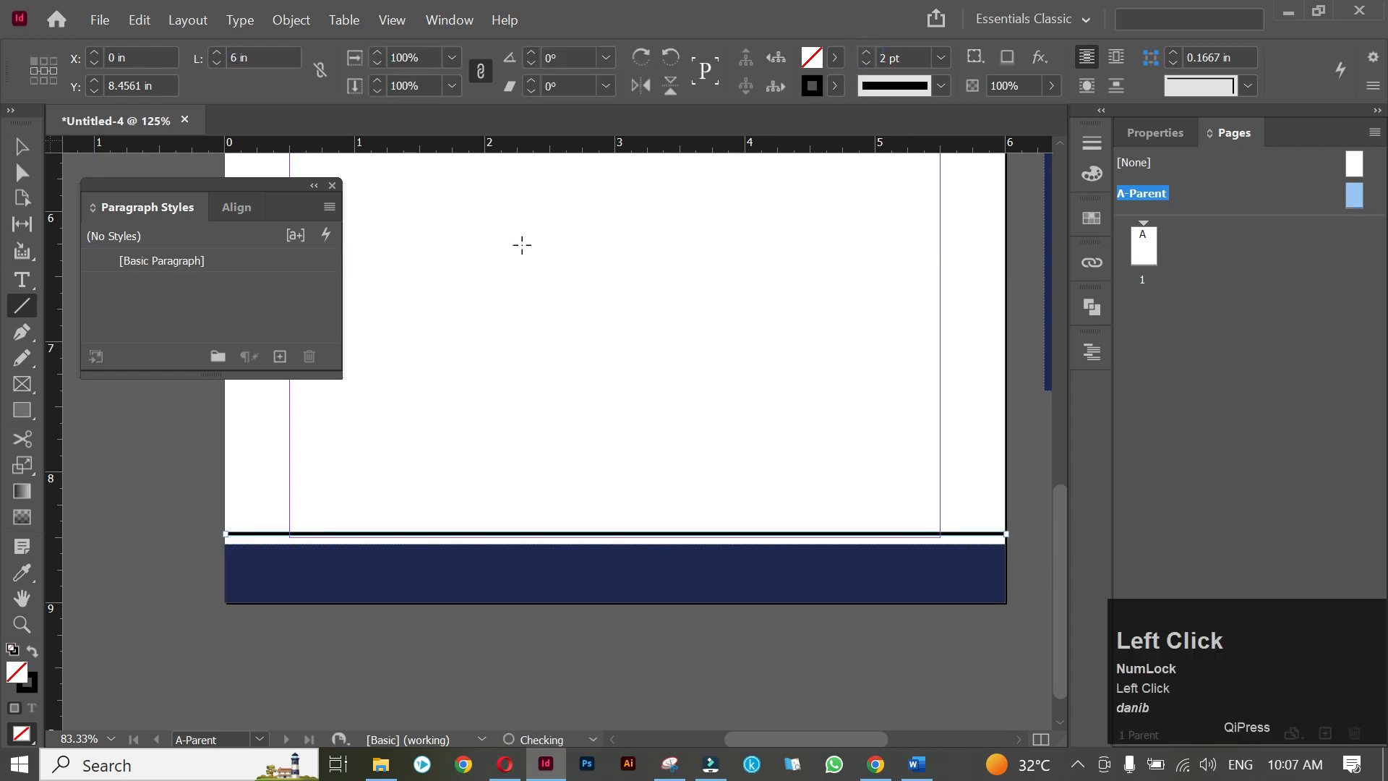
Nudge the line down to about Y 8.5 in, closer to the footer bar's upper edge, and deselect it.
{"action": "left_click", "coordinate": [19, 143]}
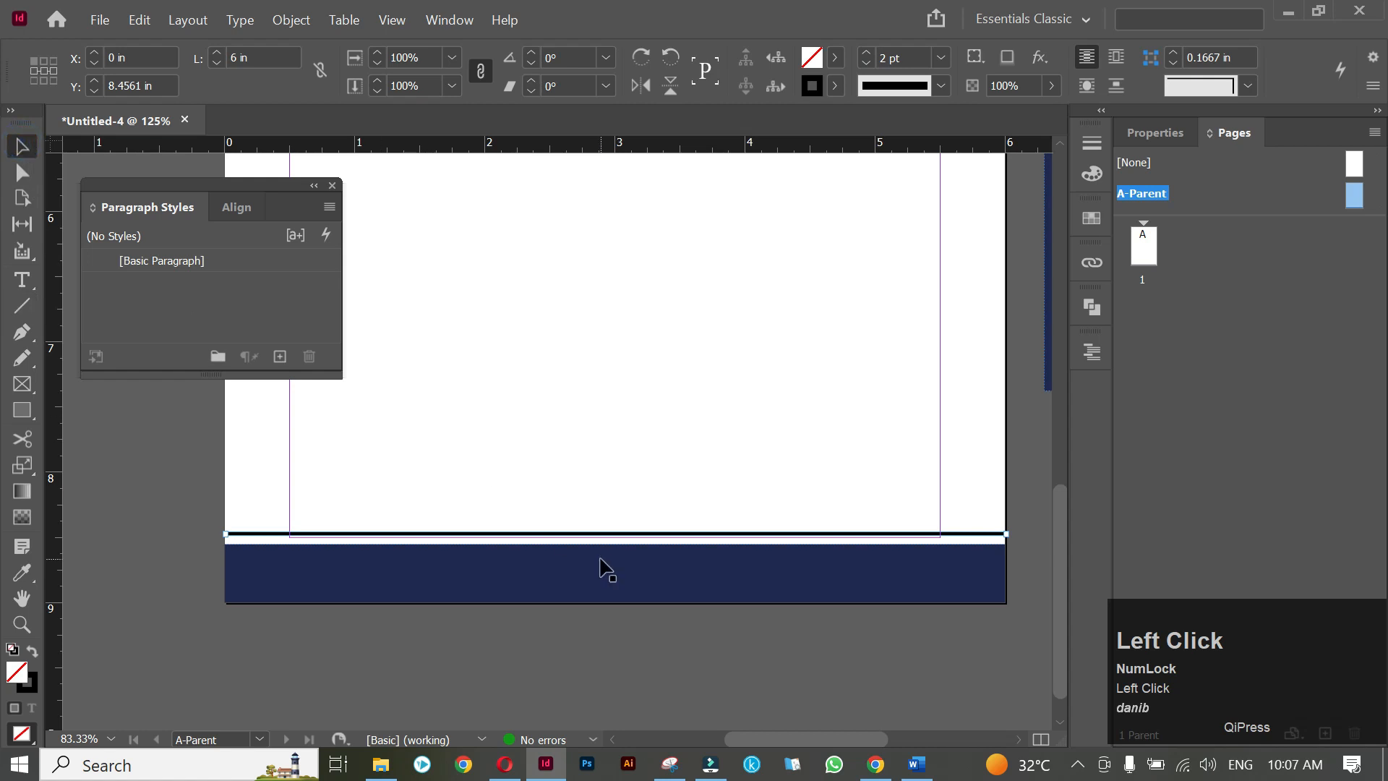
{"action": "key", "text": "Down"}
{"action": "key", "text": "Down"}
{"action": "key", "text": "Down"}
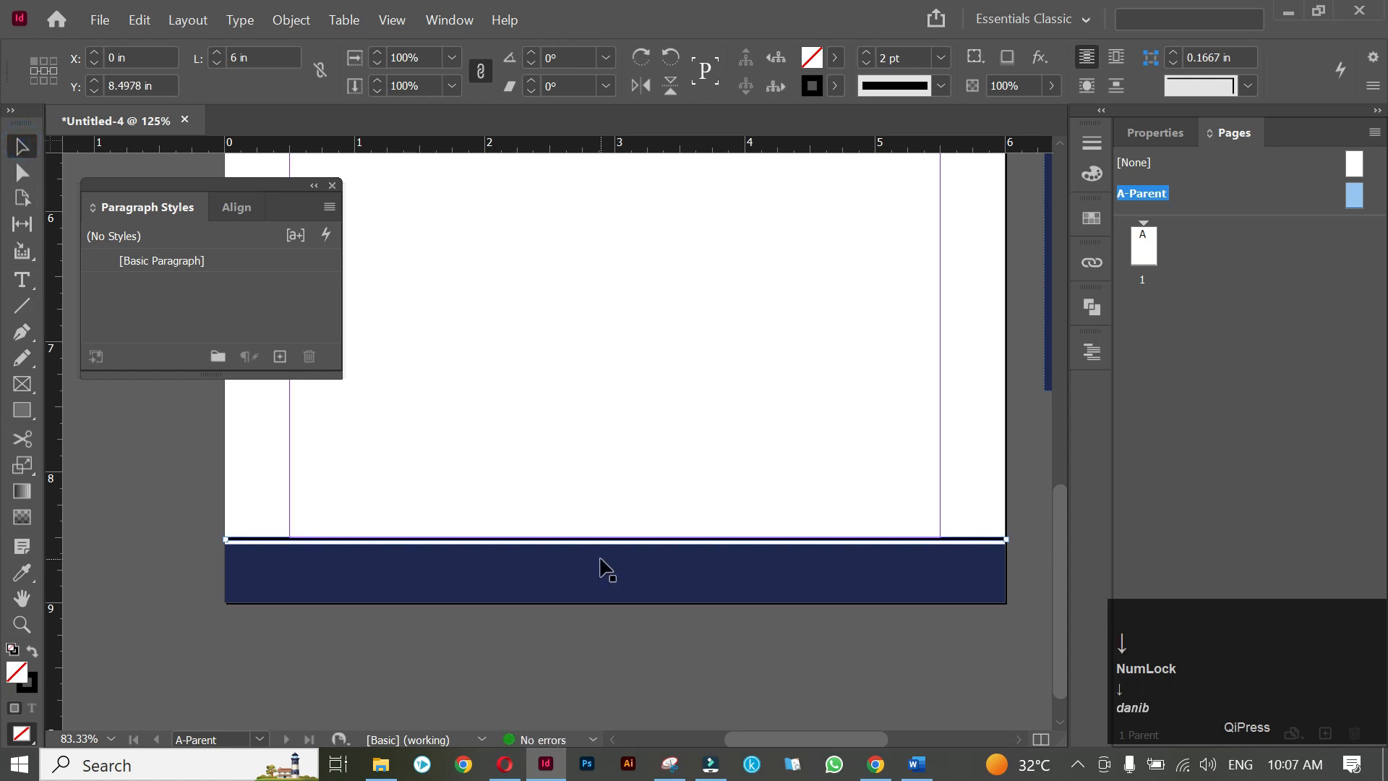
{"action": "left_click", "coordinate": [635, 487]}
{"action": "scroll", "coordinate": [715, 555], "scroll_direction": "up", "scroll_amount": 4, "text": "alt"}
{"action": "left_click", "coordinate": [672, 498]}
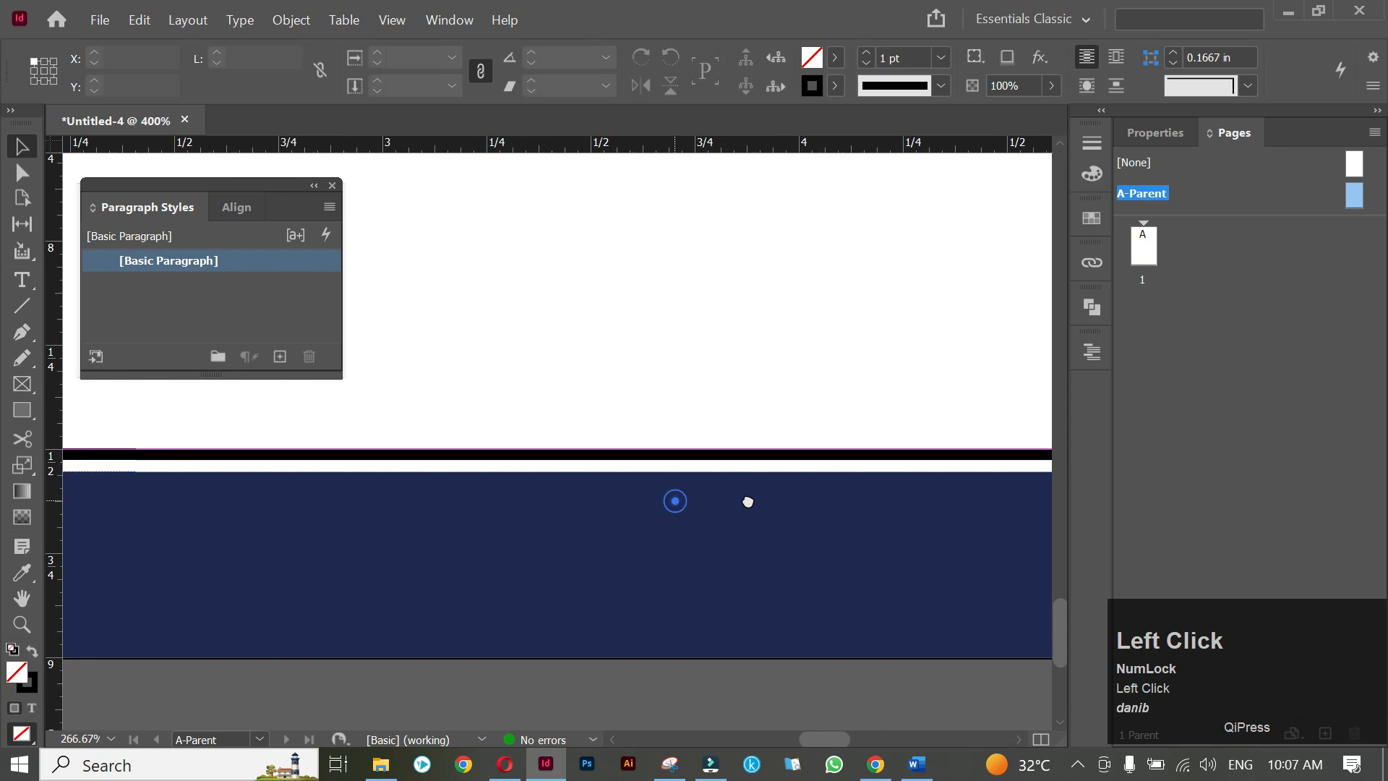
Apply the footer bar's navy to the line with the Eyedropper and swap the colour from fill to stroke.
{"action": "left_click", "coordinate": [696, 462]}
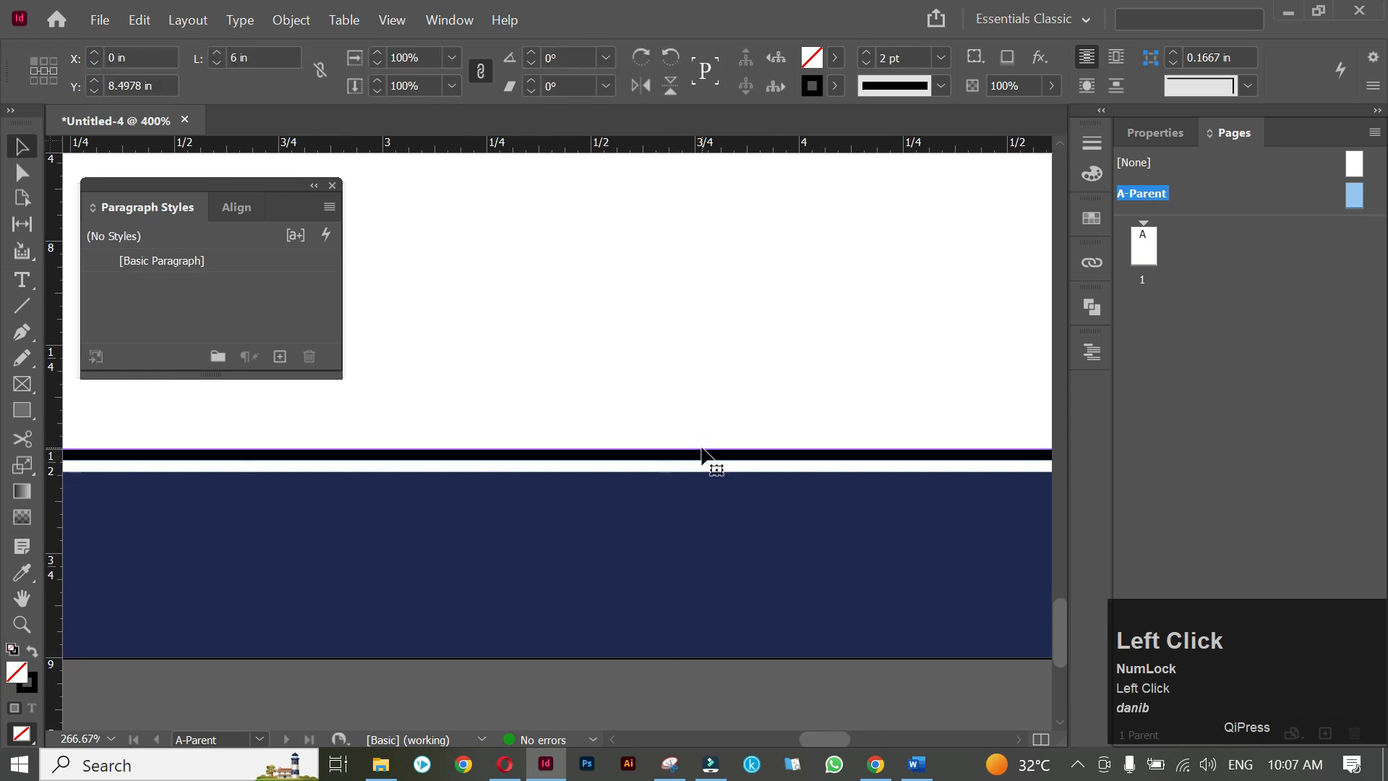
{"action": "left_click", "coordinate": [22, 572]}
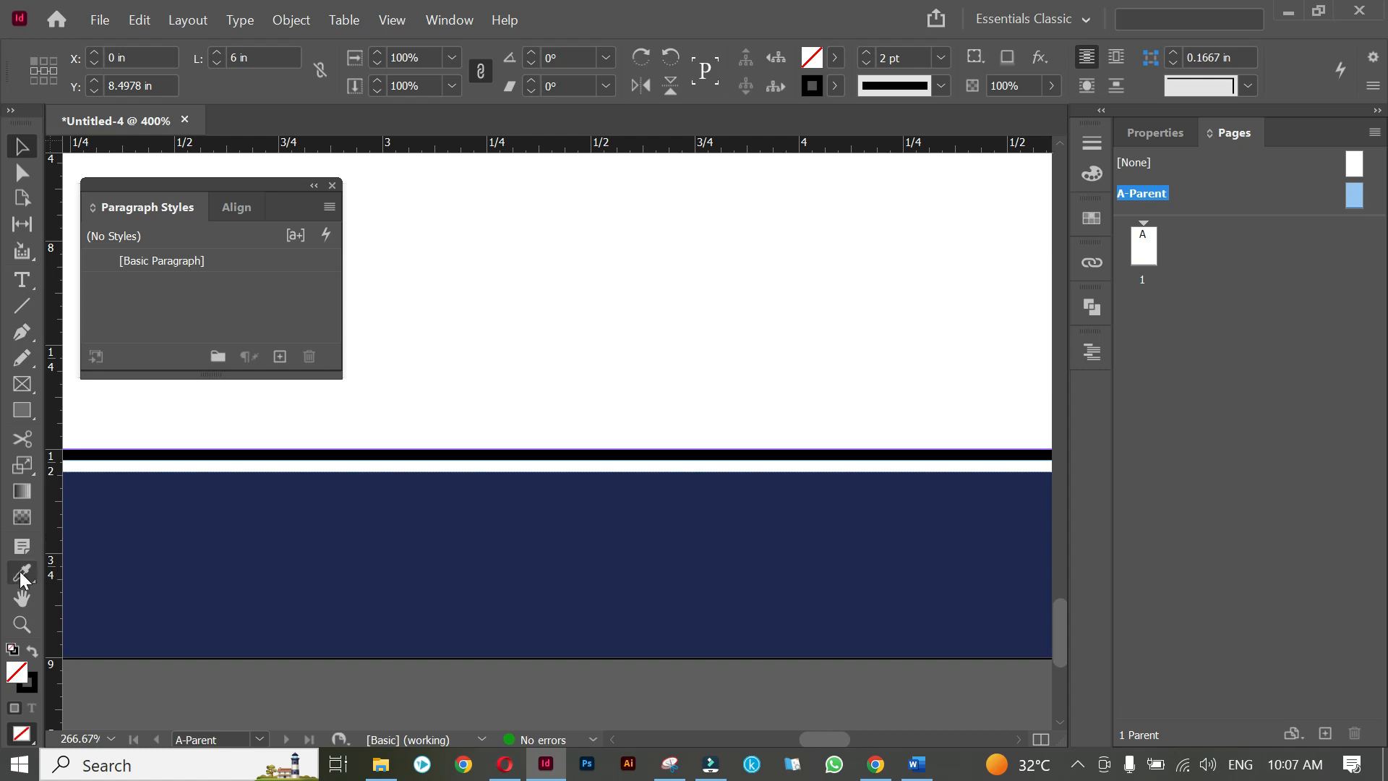
{"action": "left_click", "coordinate": [453, 501]}
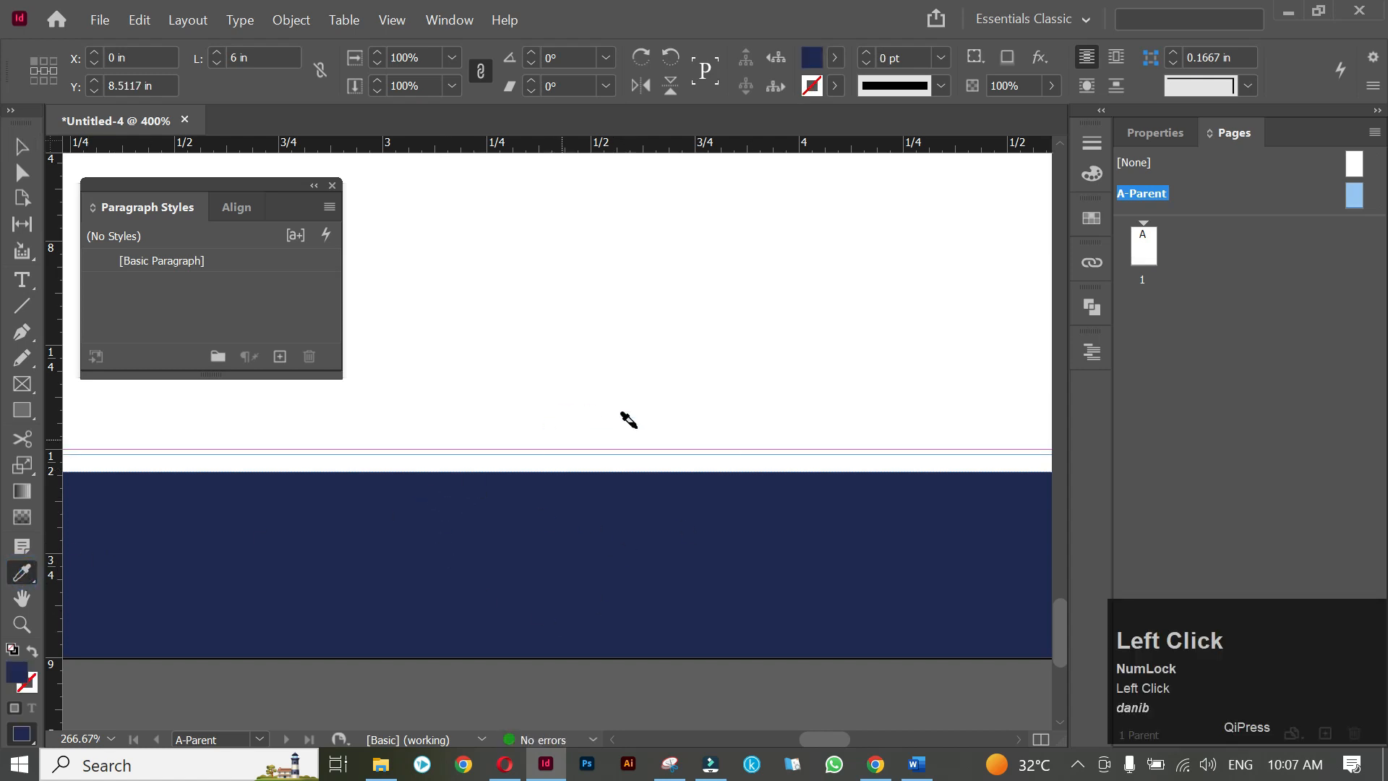
{"action": "scroll", "coordinate": [633, 445], "scroll_direction": "up", "scroll_amount": 3, "text": "alt"}
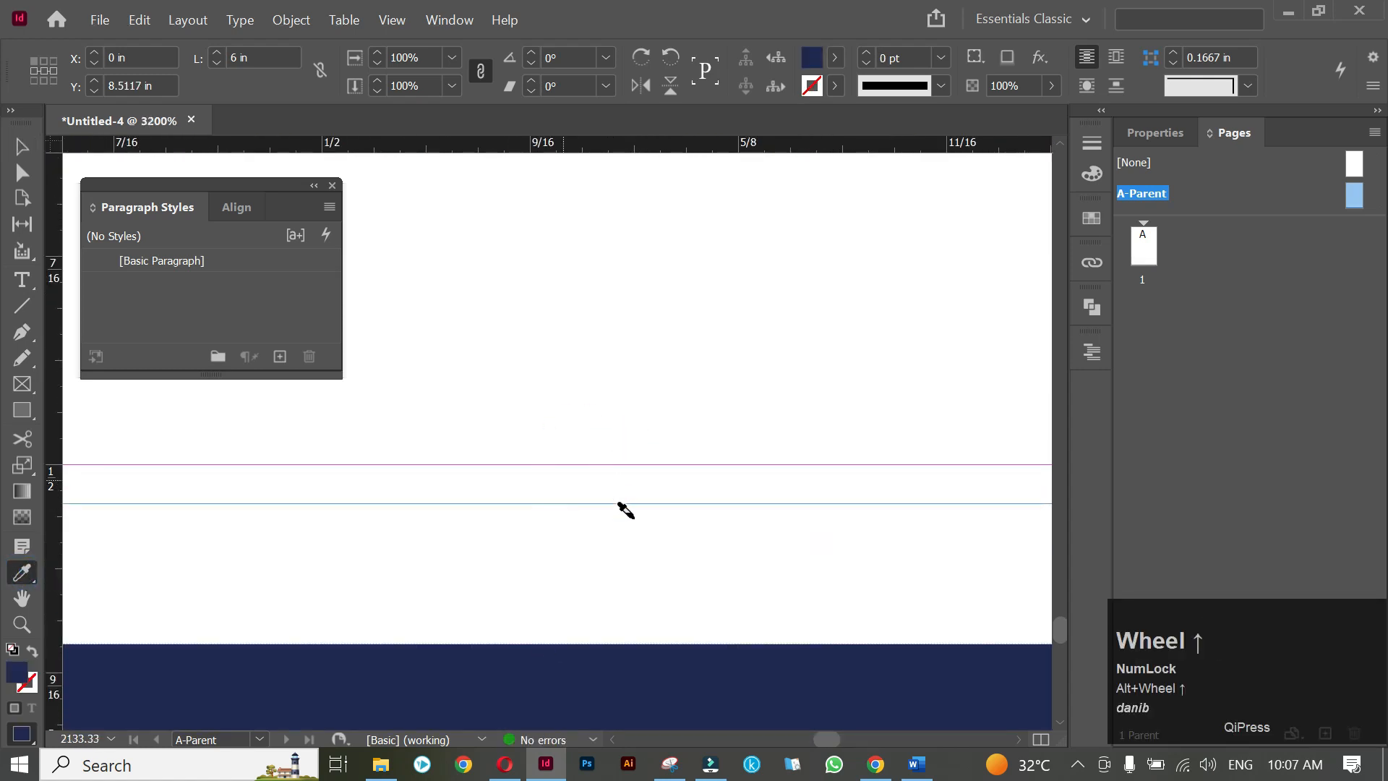
{"action": "left_click", "coordinate": [31, 653]}
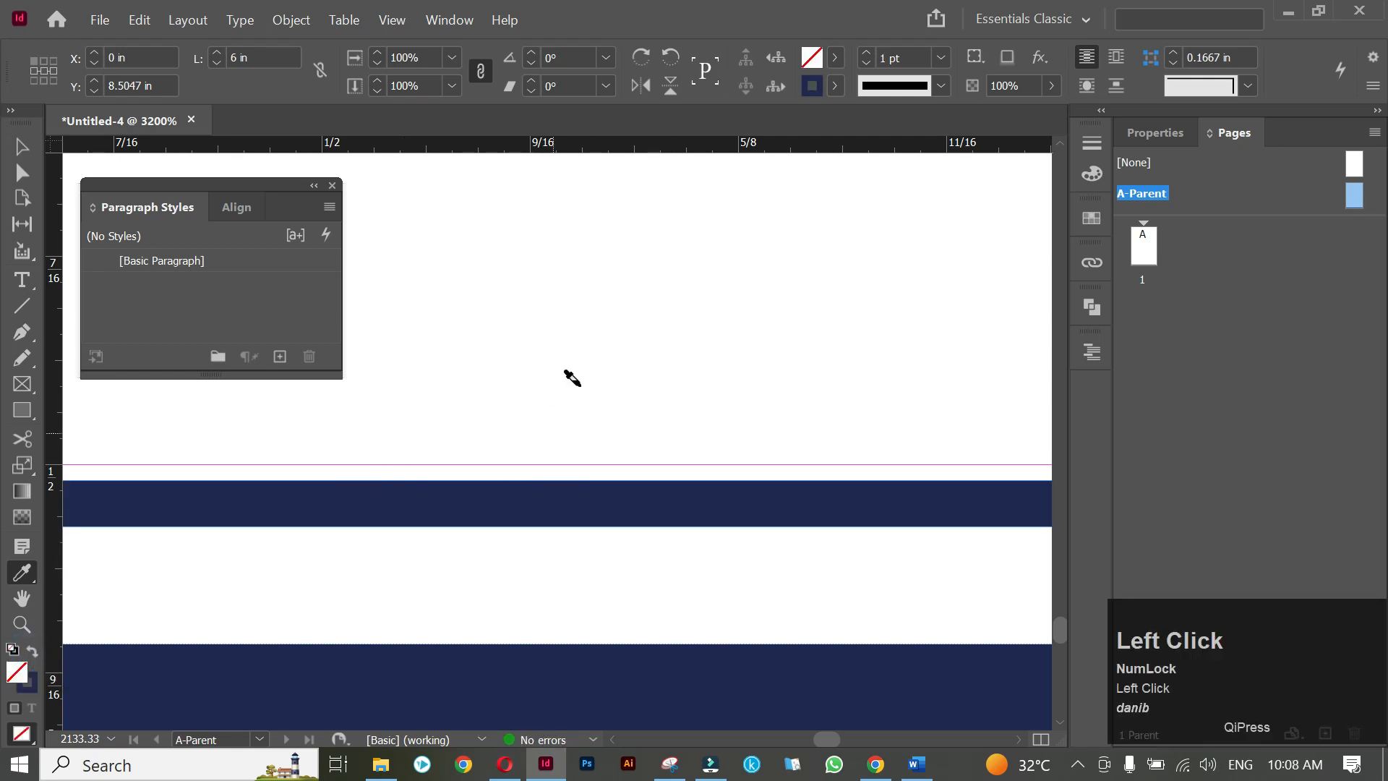
Set the navy line's stroke type to Solid and deselect it.
{"action": "left_click", "coordinate": [940, 85]}
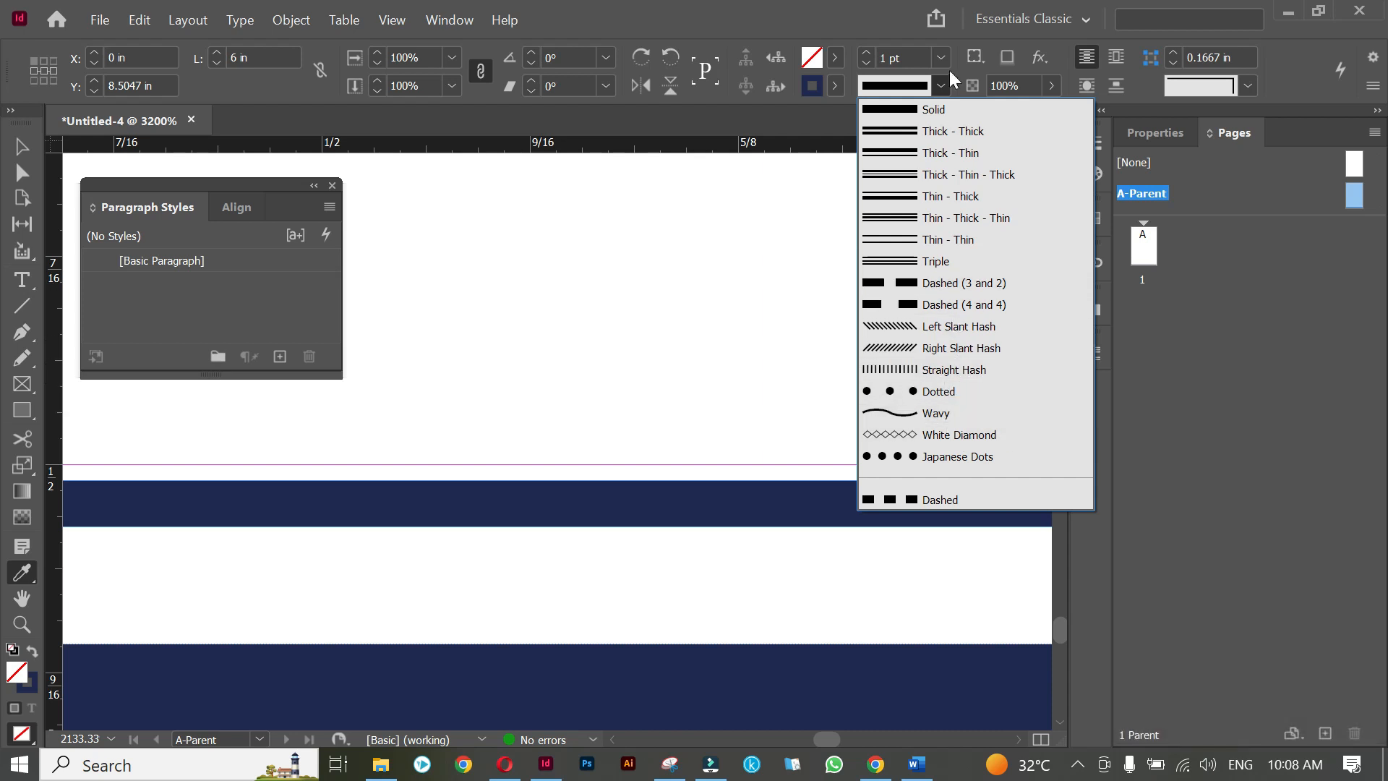
{"action": "left_click", "coordinate": [927, 110]}
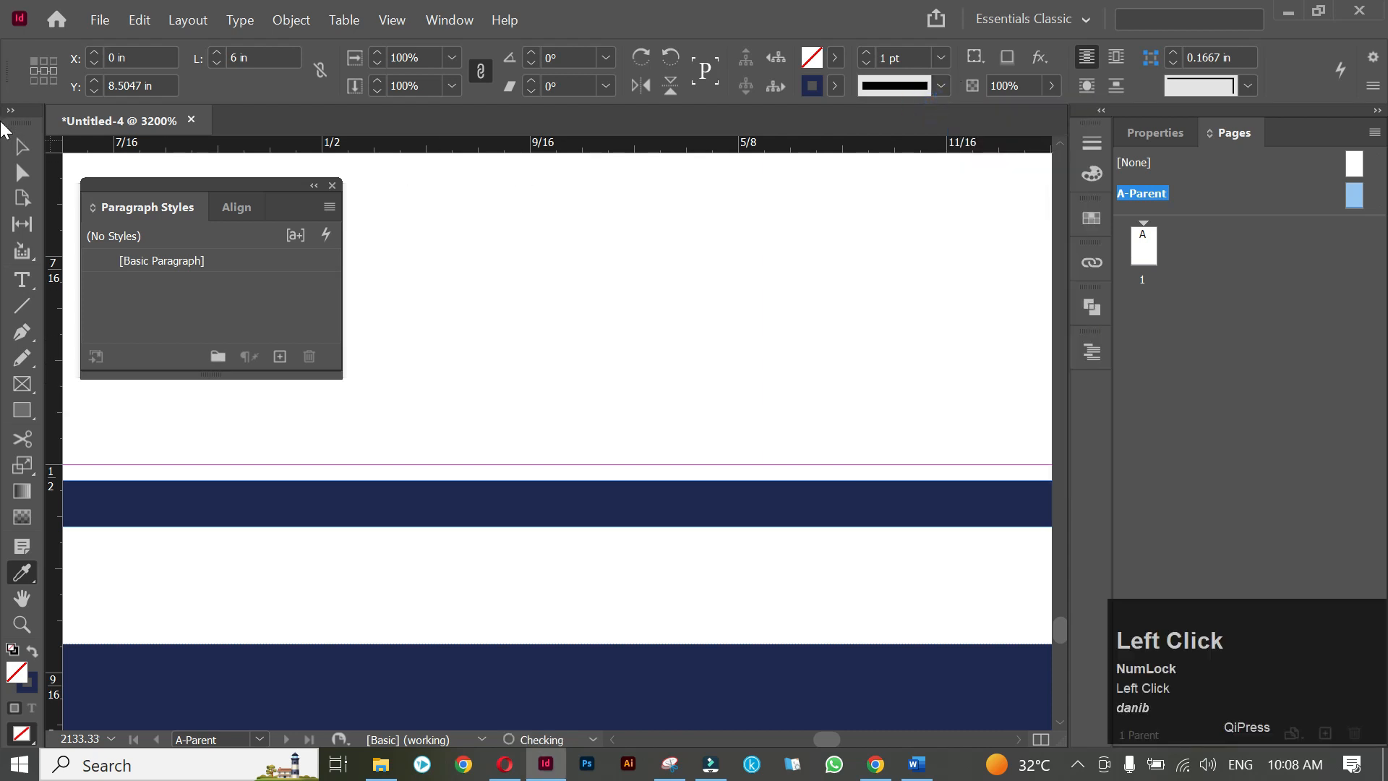
{"action": "left_click", "coordinate": [20, 147]}
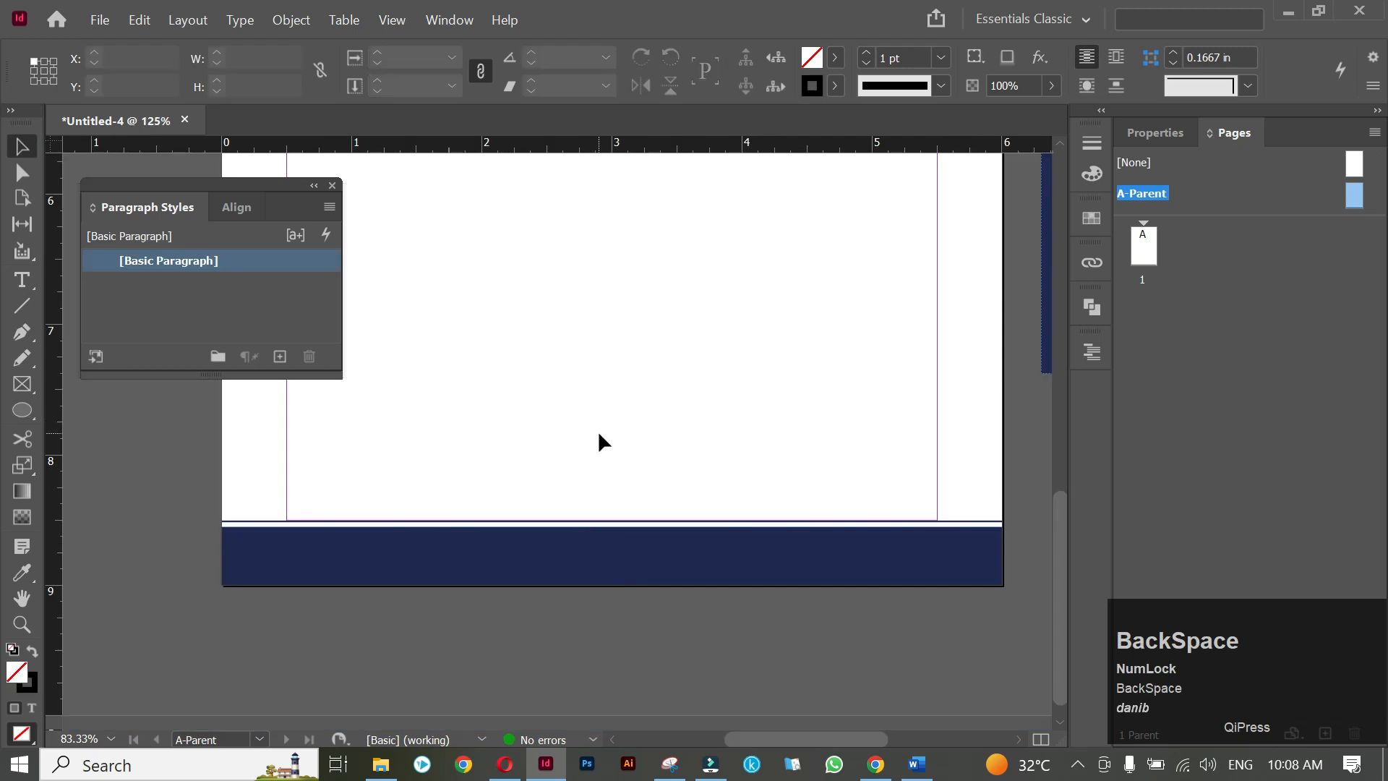
{"action": "left_click", "coordinate": [599, 433]}
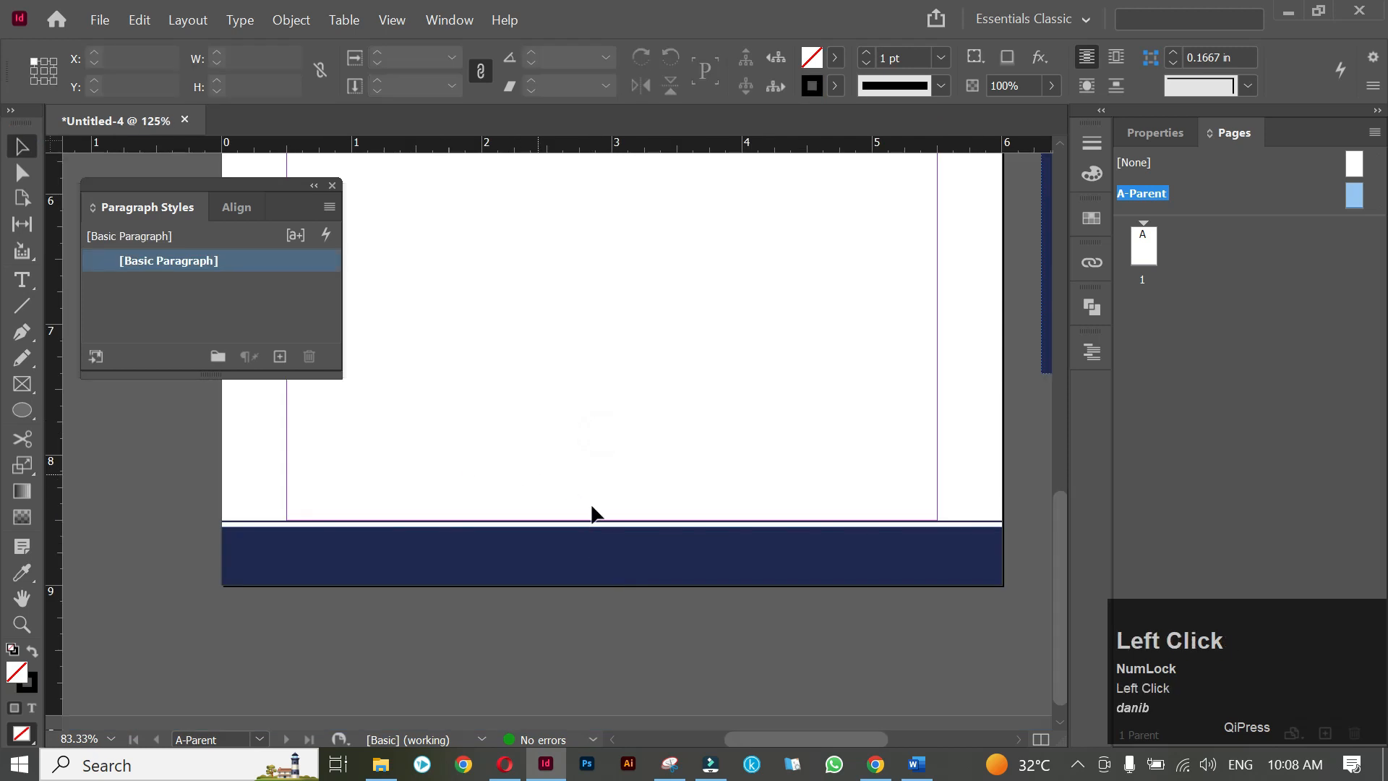
{"action": "left_click", "coordinate": [610, 437]}
Draw a text frame about 0.98 x 0.3 in in the middle of the footer bar and insert a Current Page Number marker.
{"action": "left_click", "coordinate": [20, 275]}
{"action": "left_click_drag", "start_coordinate": [544, 545], "coordinate": [671, 584]}
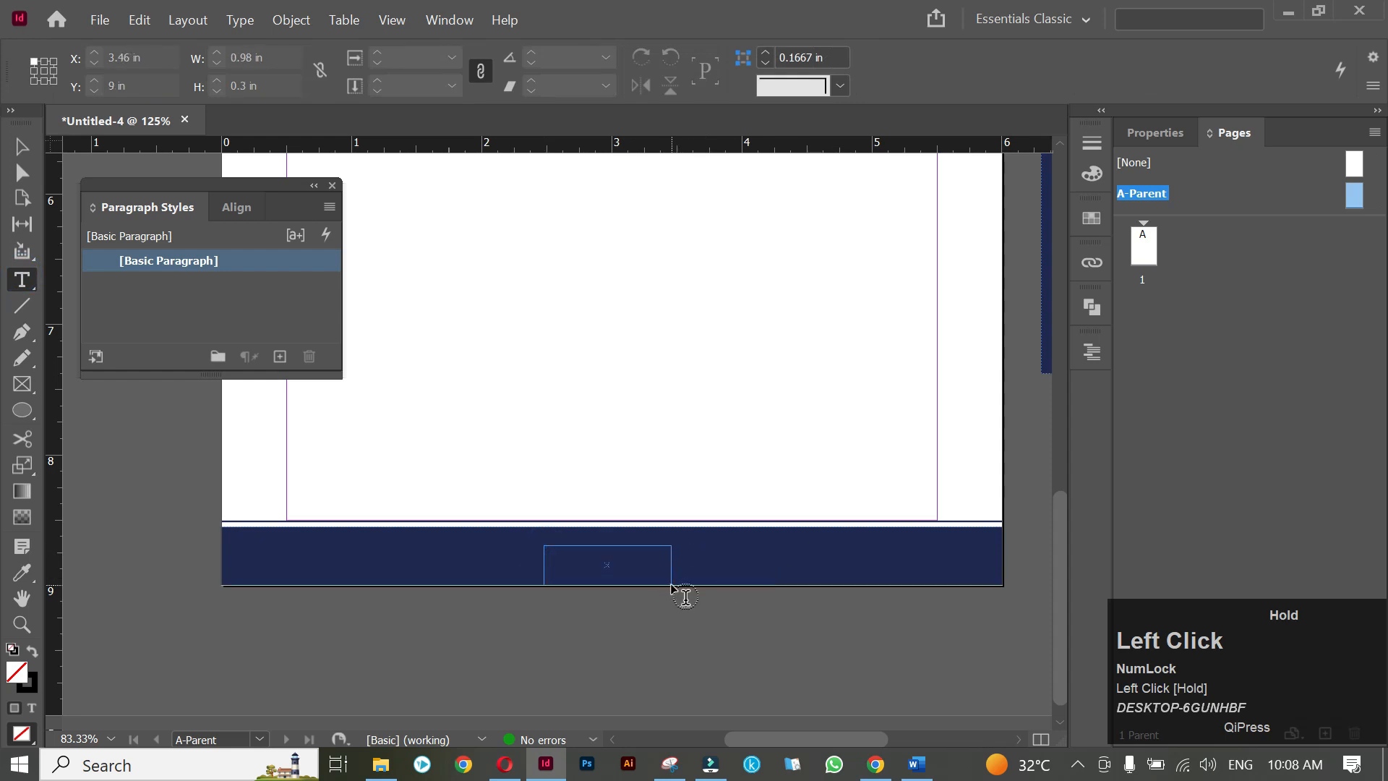
{"action": "left_click", "coordinate": [244, 18]}
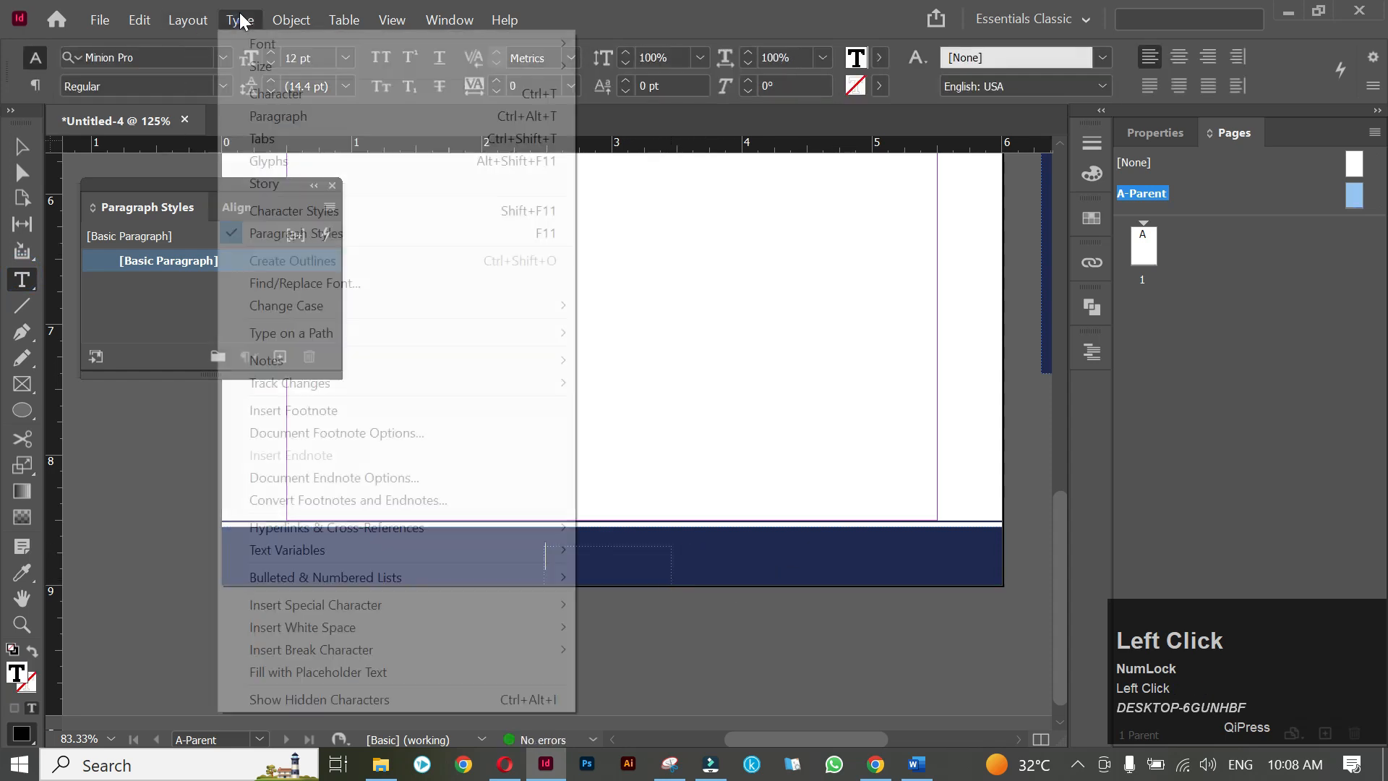
{"action": "mouse_move", "coordinate": [391, 600]}
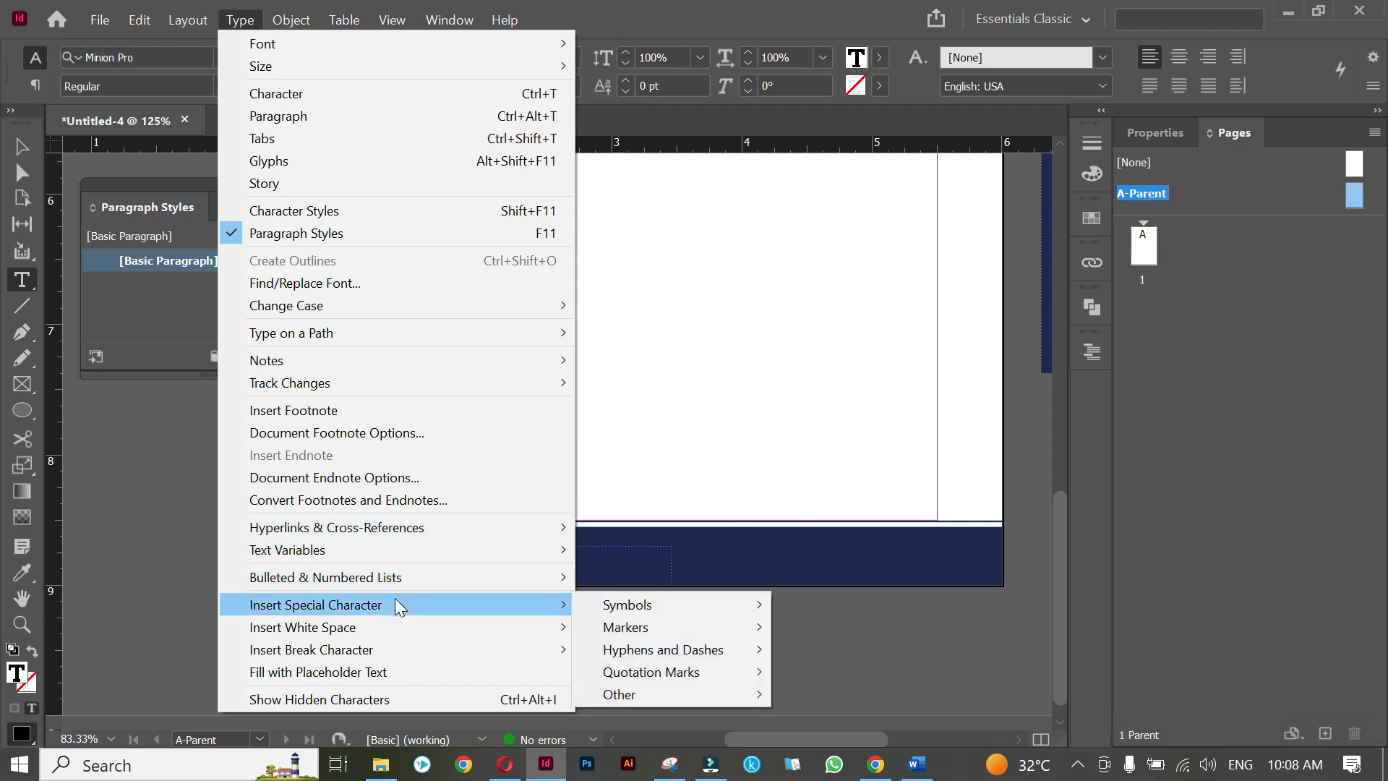
{"action": "mouse_move", "coordinate": [645, 626]}
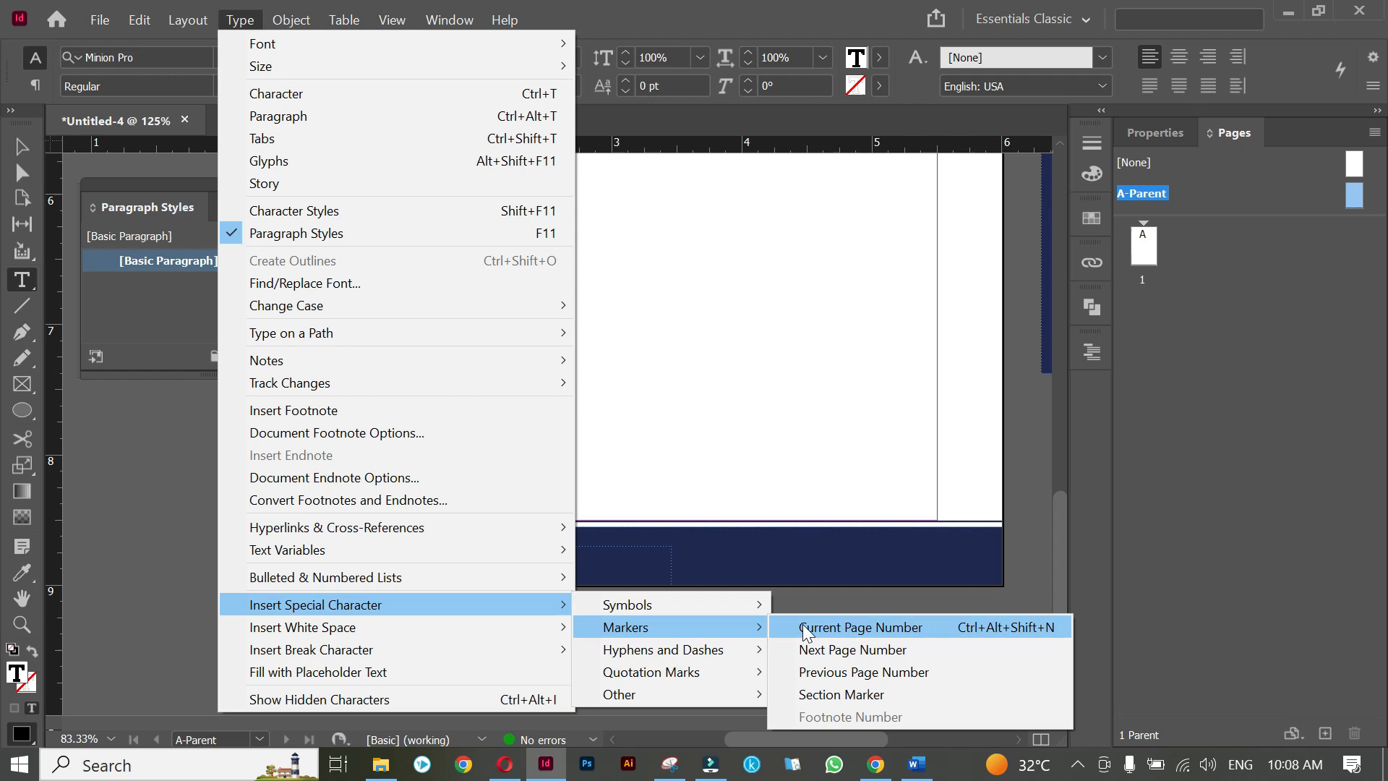
{"action": "left_click", "coordinate": [803, 626]}
Colour the page number marker Paper white (ffffff) and centre-align it within its text frame.
{"action": "left_click", "coordinate": [558, 559]}
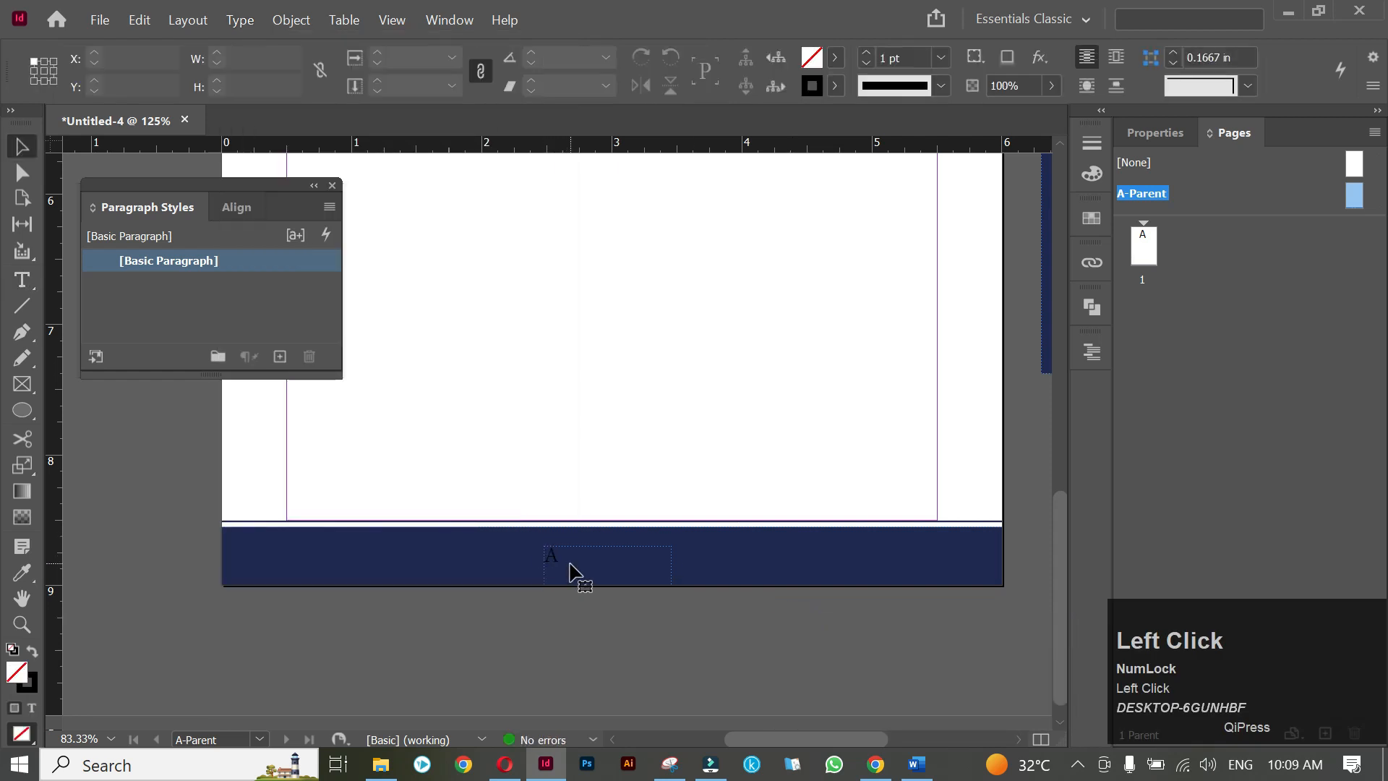
{"action": "left_click_drag", "start_coordinate": [557, 555], "coordinate": [688, 472]}
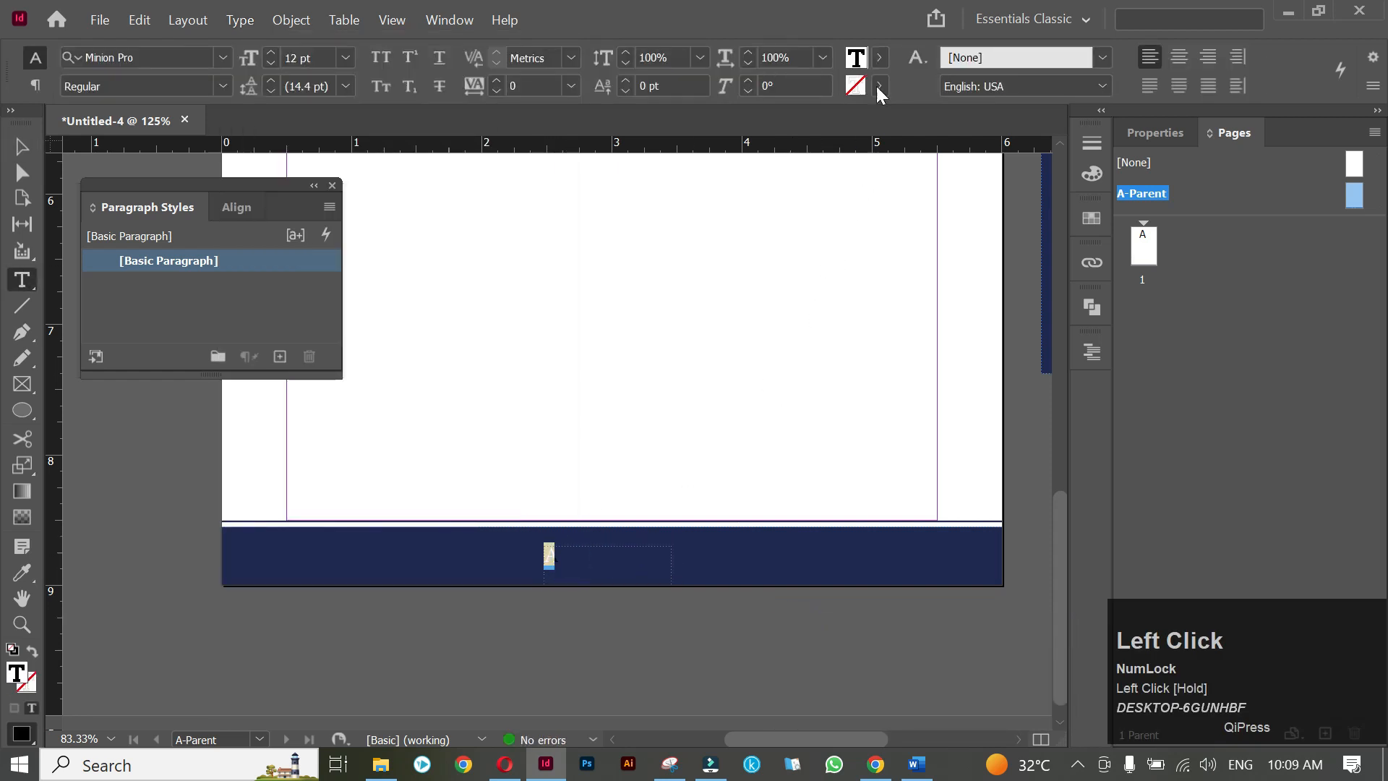
{"action": "left_click", "coordinate": [882, 57]}
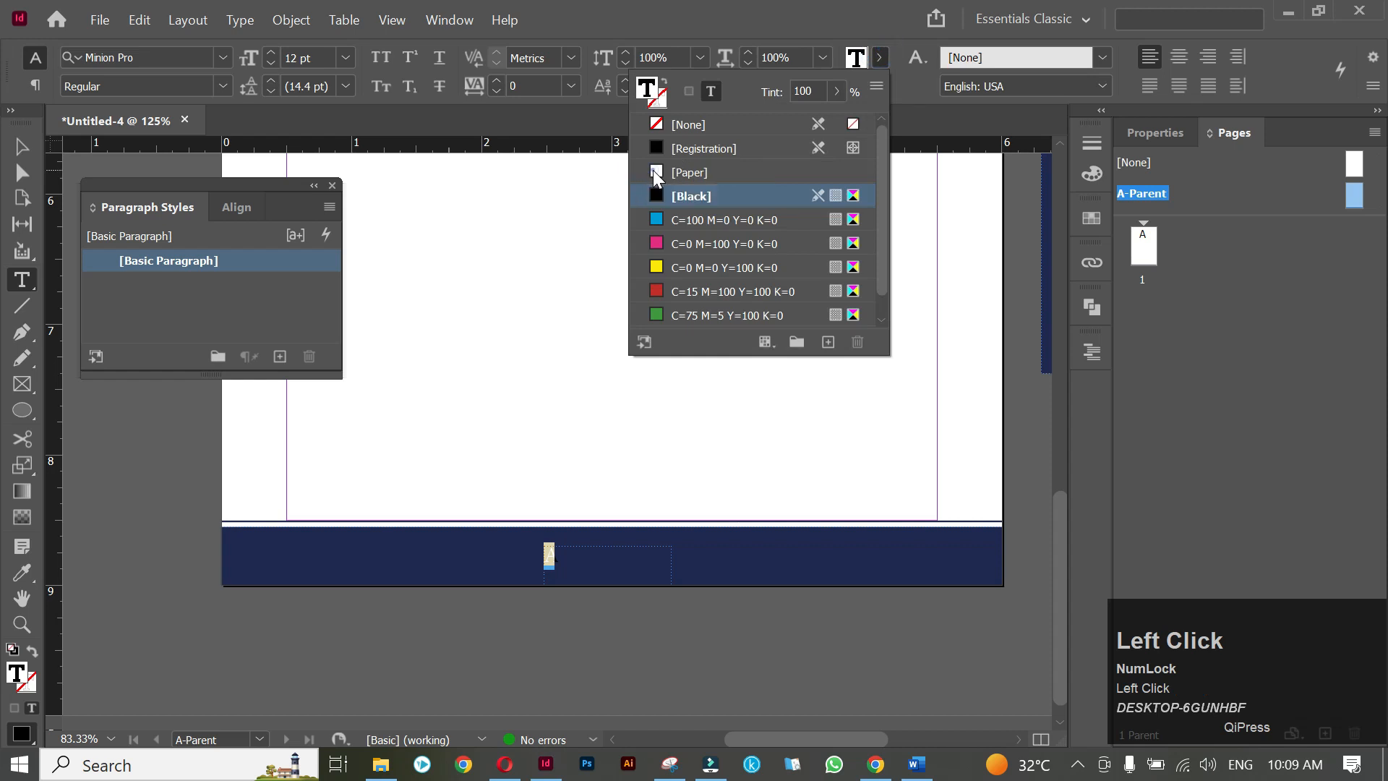
{"action": "left_click", "coordinate": [655, 173]}
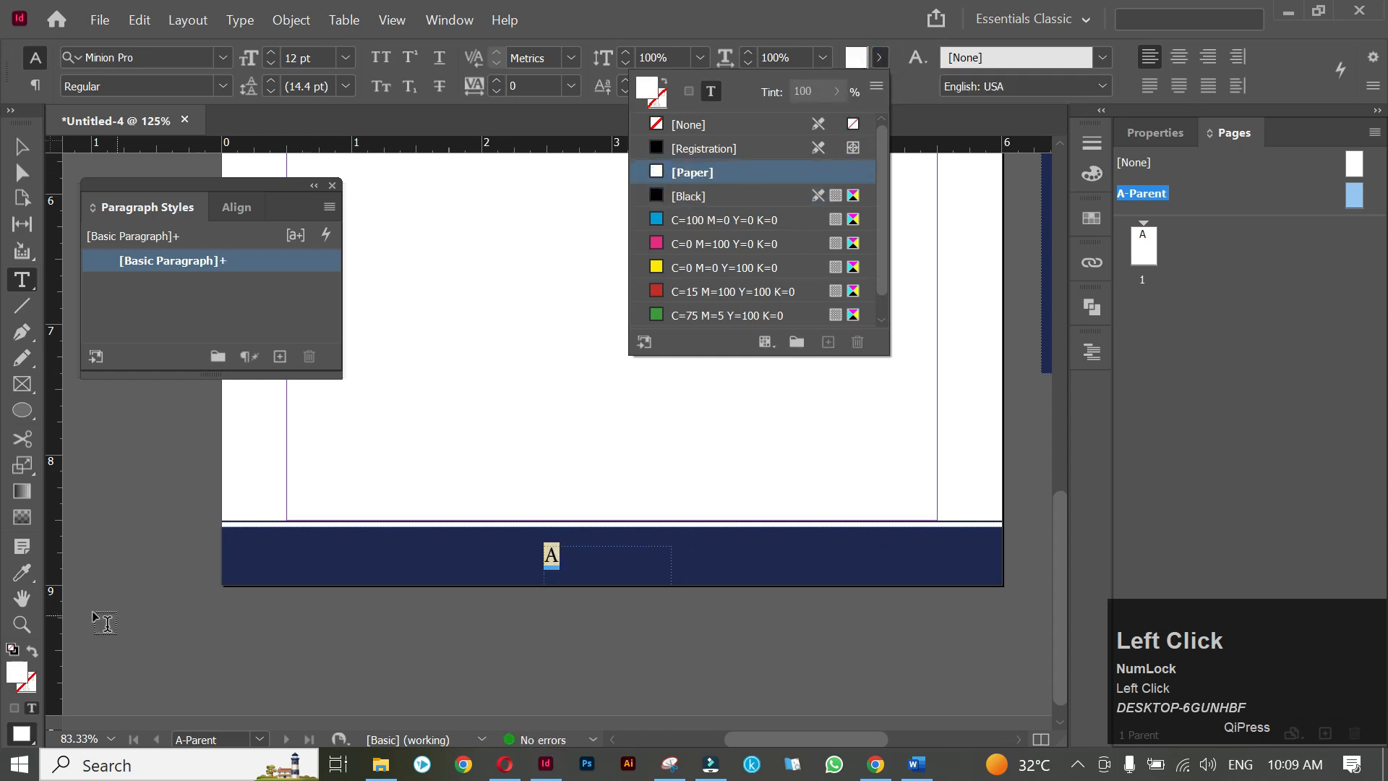
{"action": "double_click", "coordinate": [16, 673]}
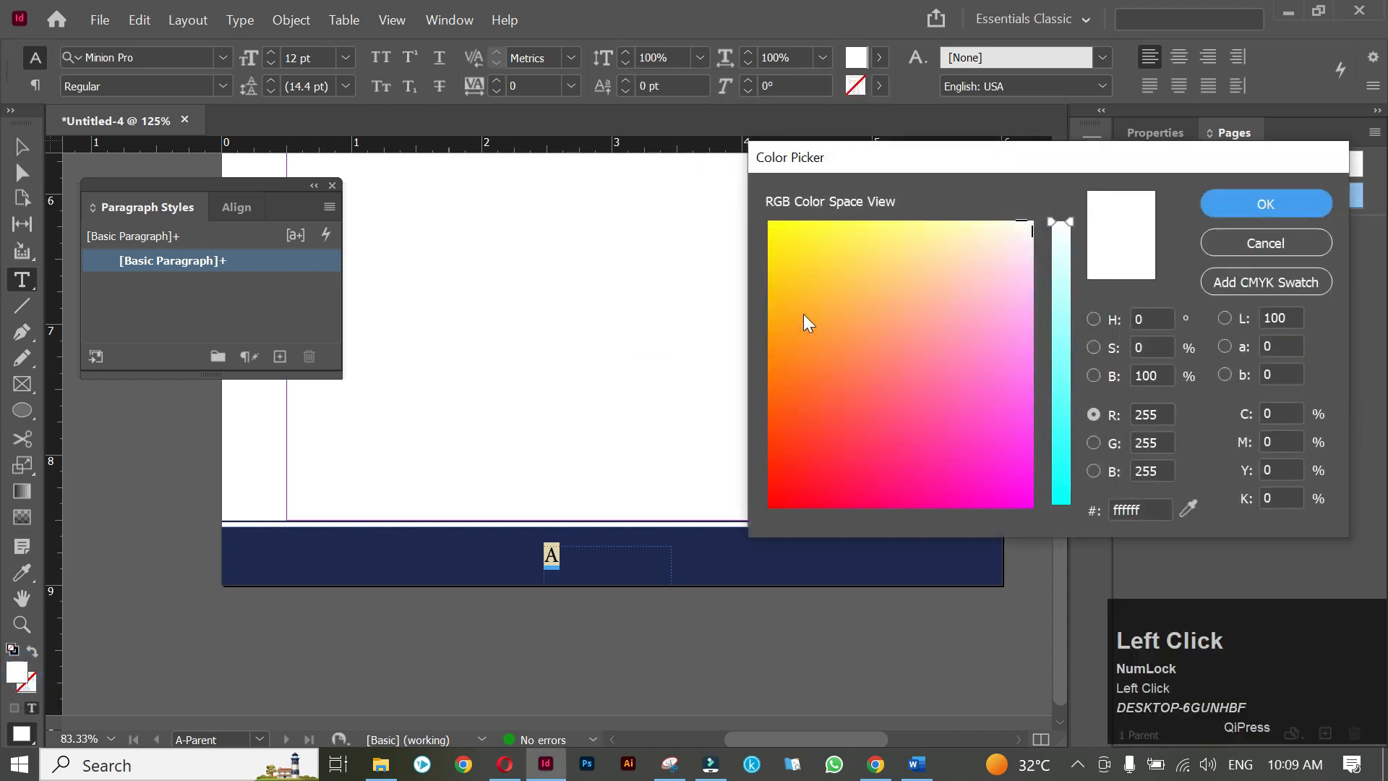
{"action": "left_click", "coordinate": [1093, 318]}
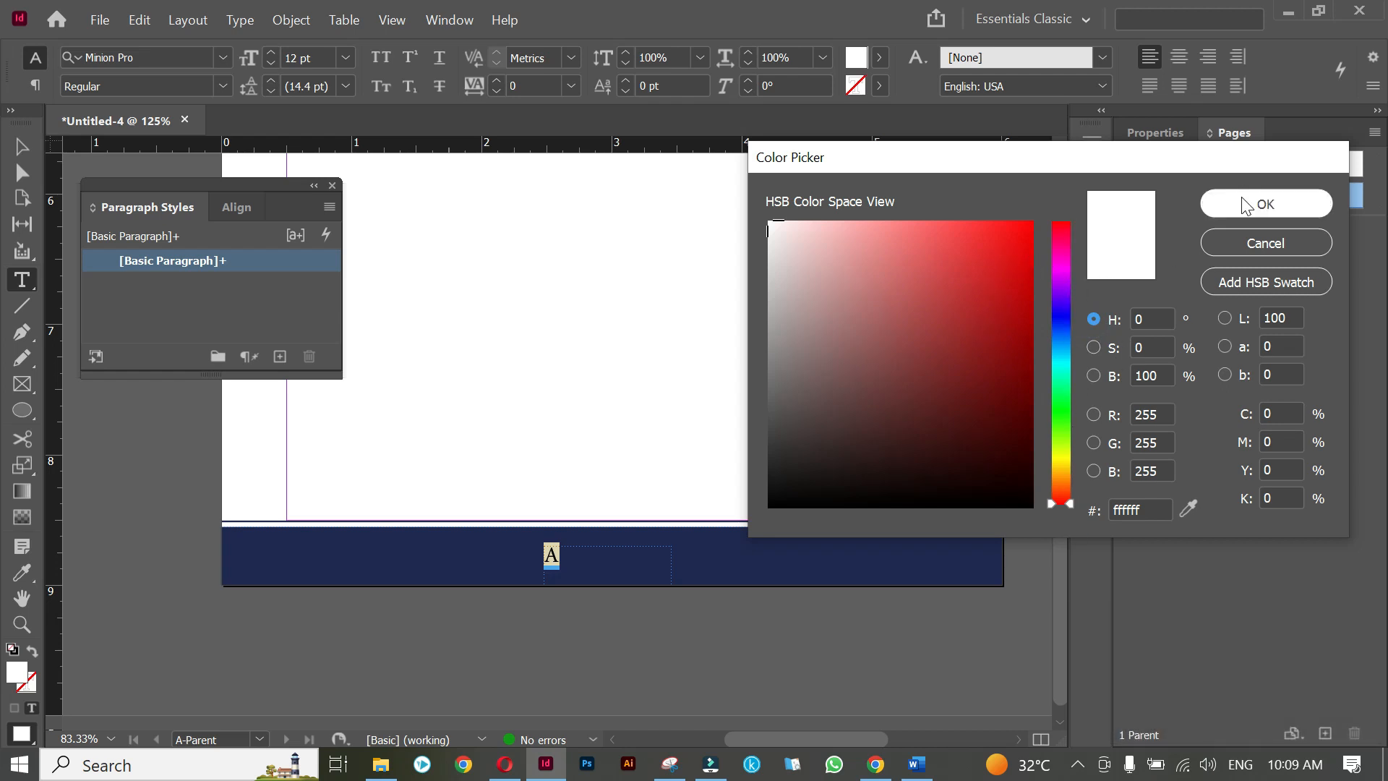
{"action": "left_click", "coordinate": [1265, 204]}
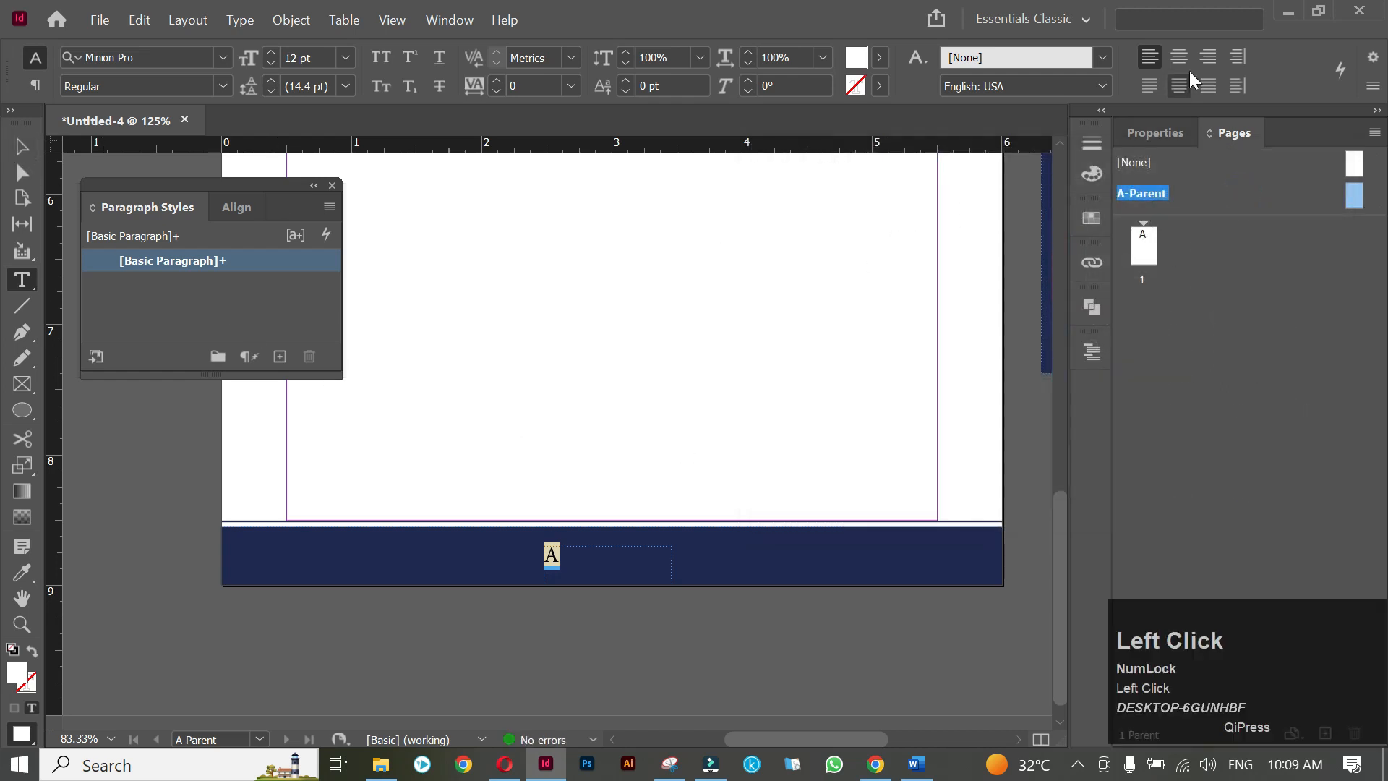
{"action": "left_click", "coordinate": [1181, 58]}
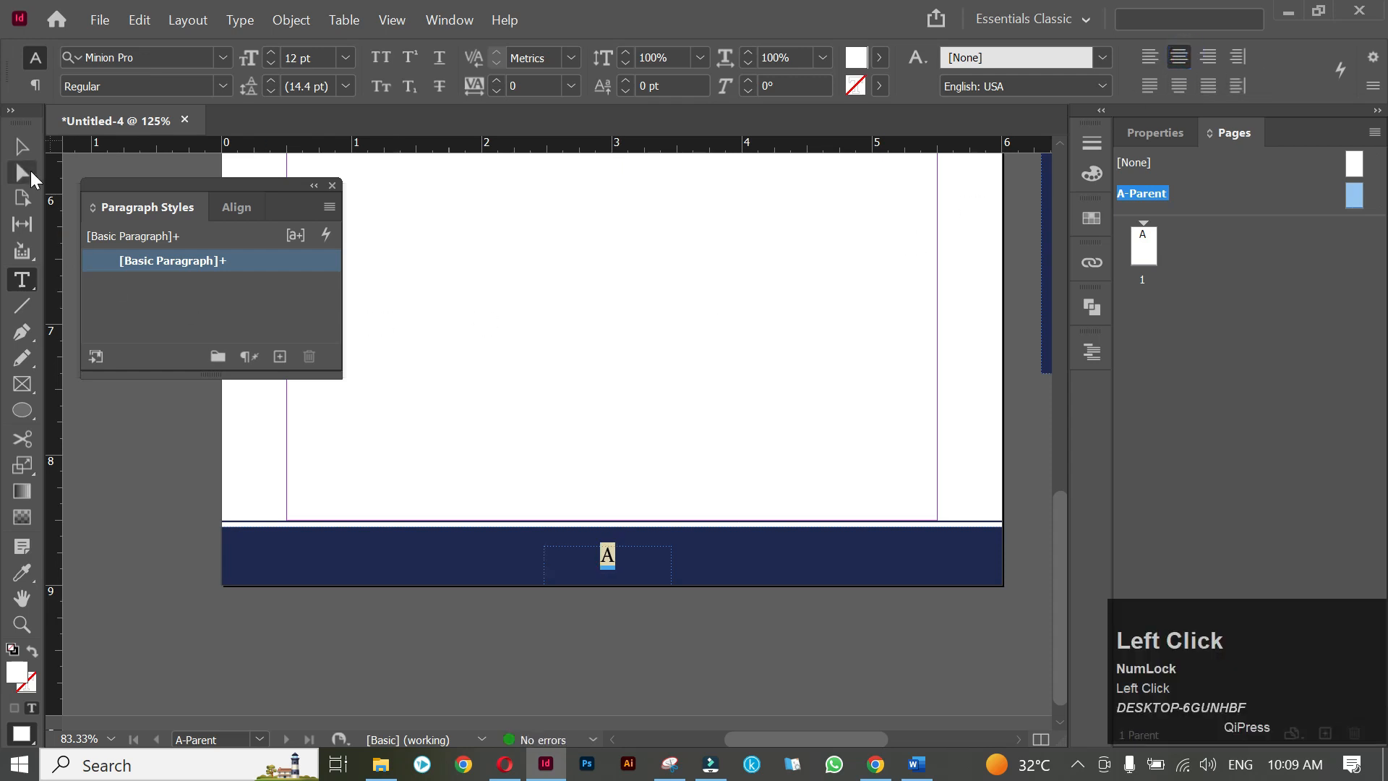
Shorten the page number's text frame to a height of about 0.12 in and deselect it.
{"action": "left_click", "coordinate": [24, 146]}
{"action": "left_click", "coordinate": [633, 565]}
{"action": "scroll", "coordinate": [629, 567], "scroll_direction": "up", "scroll_amount": 3}
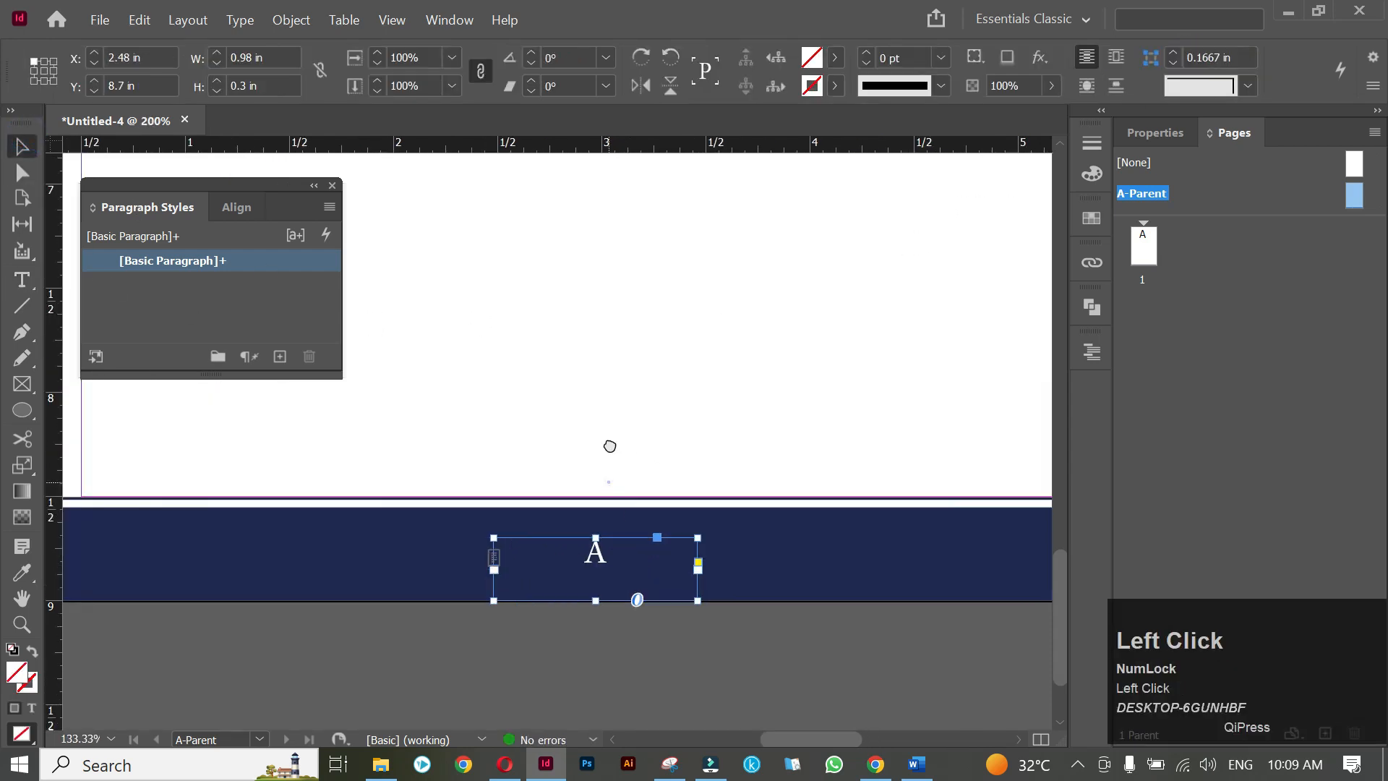
{"action": "left_click_drag", "start_coordinate": [604, 528], "coordinate": [605, 491]}
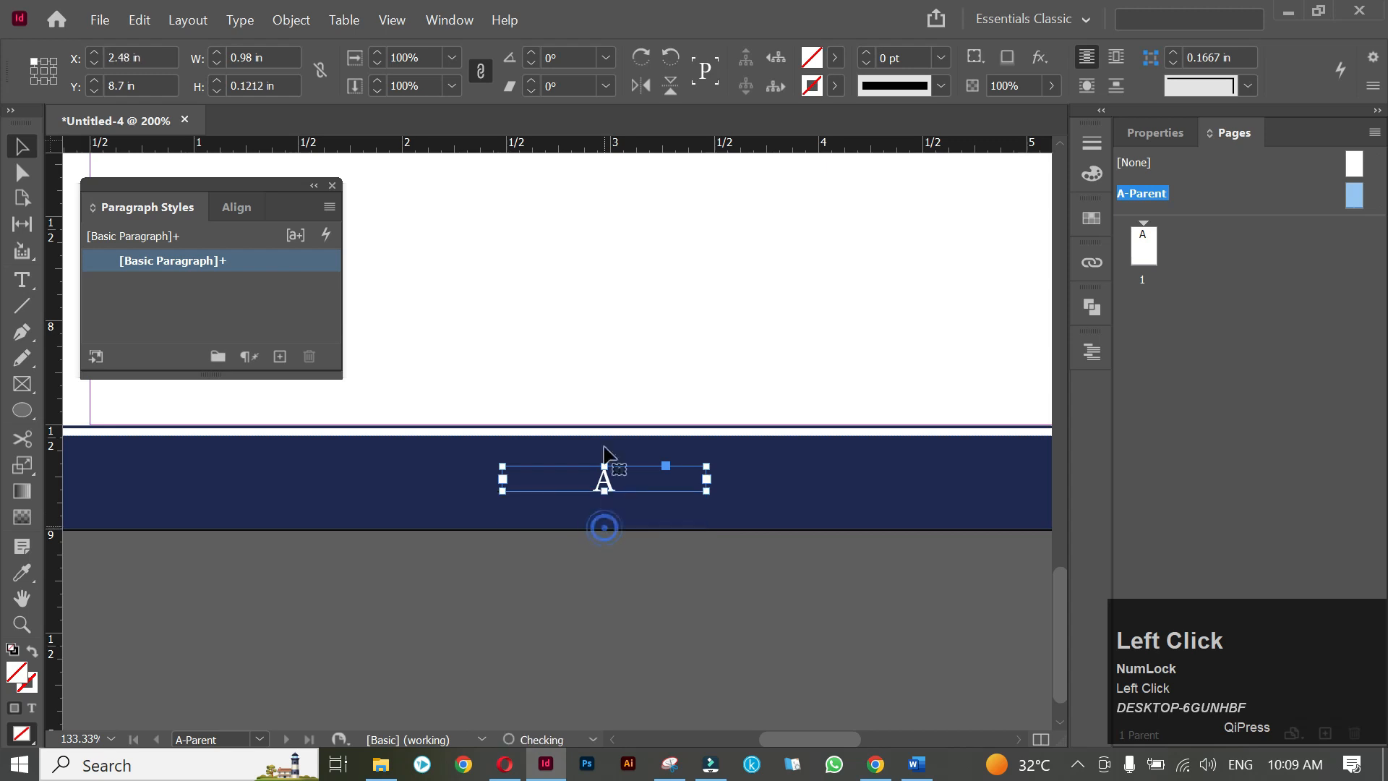
{"action": "left_click", "coordinate": [601, 371]}
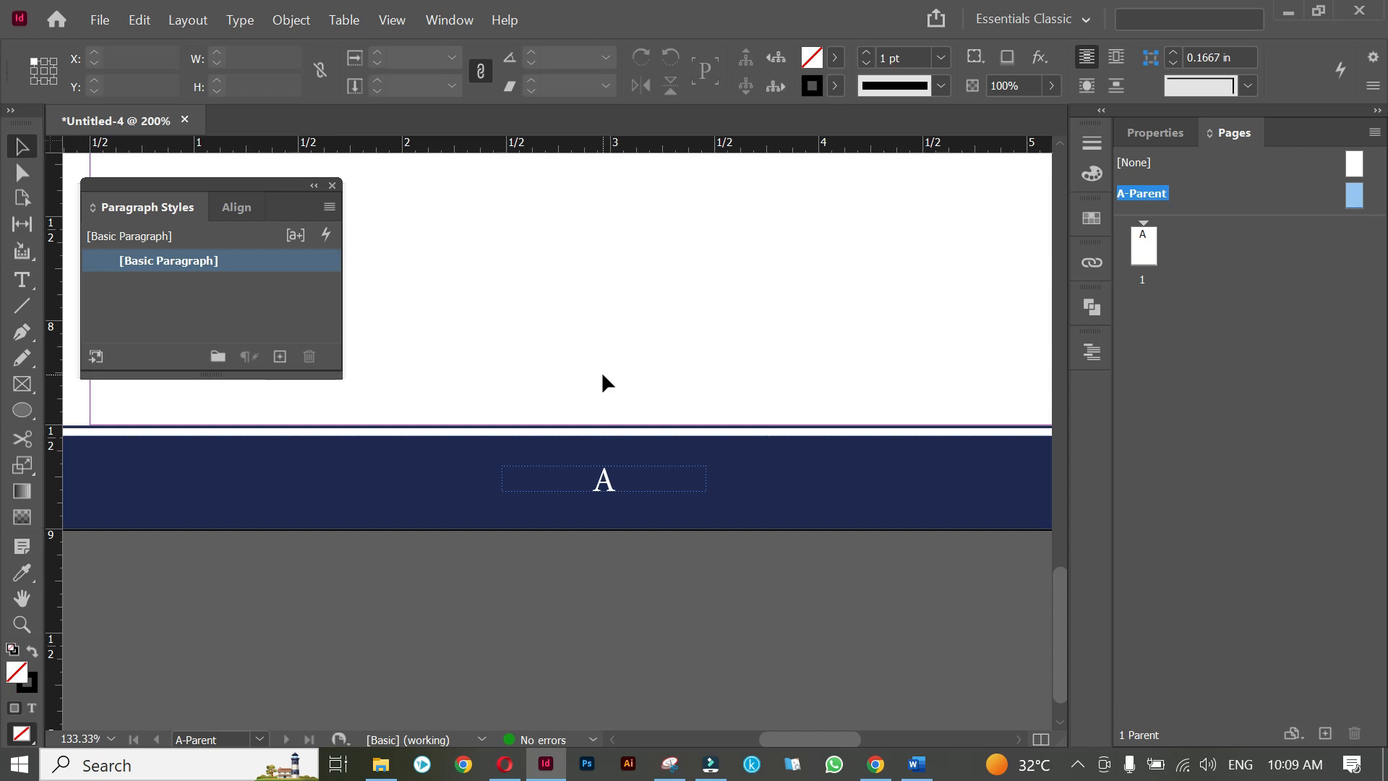
{"action": "scroll", "coordinate": [603, 375], "scroll_direction": "down", "scroll_amount": 1}
{"action": "left_click", "coordinate": [602, 374]}
{"action": "left_click_drag", "start_coordinate": [594, 402], "coordinate": [611, 403]}
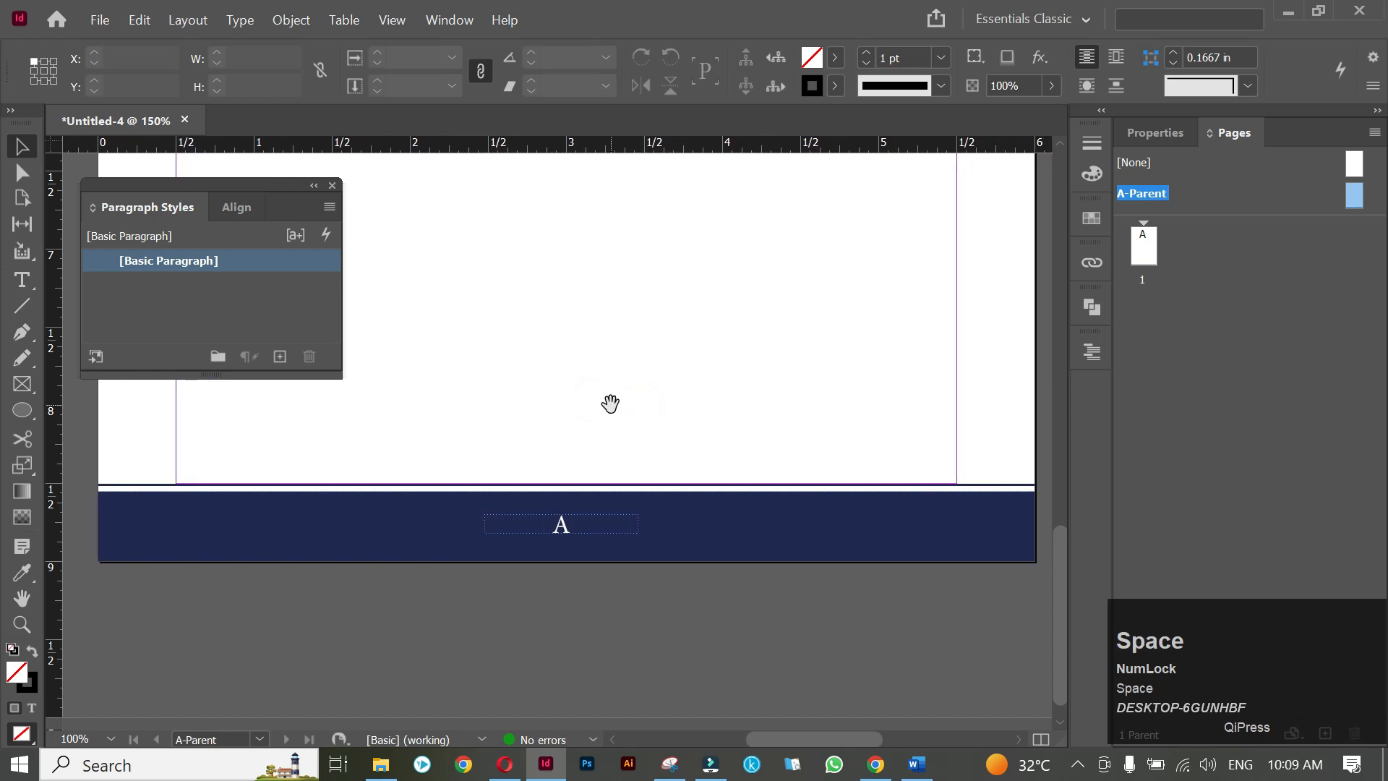
Switch to Chrome, search Google Images for "real estate report" and preview the Bit.ai Real Estate Reports image with its related content.
{"action": "left_click", "coordinate": [876, 764]}
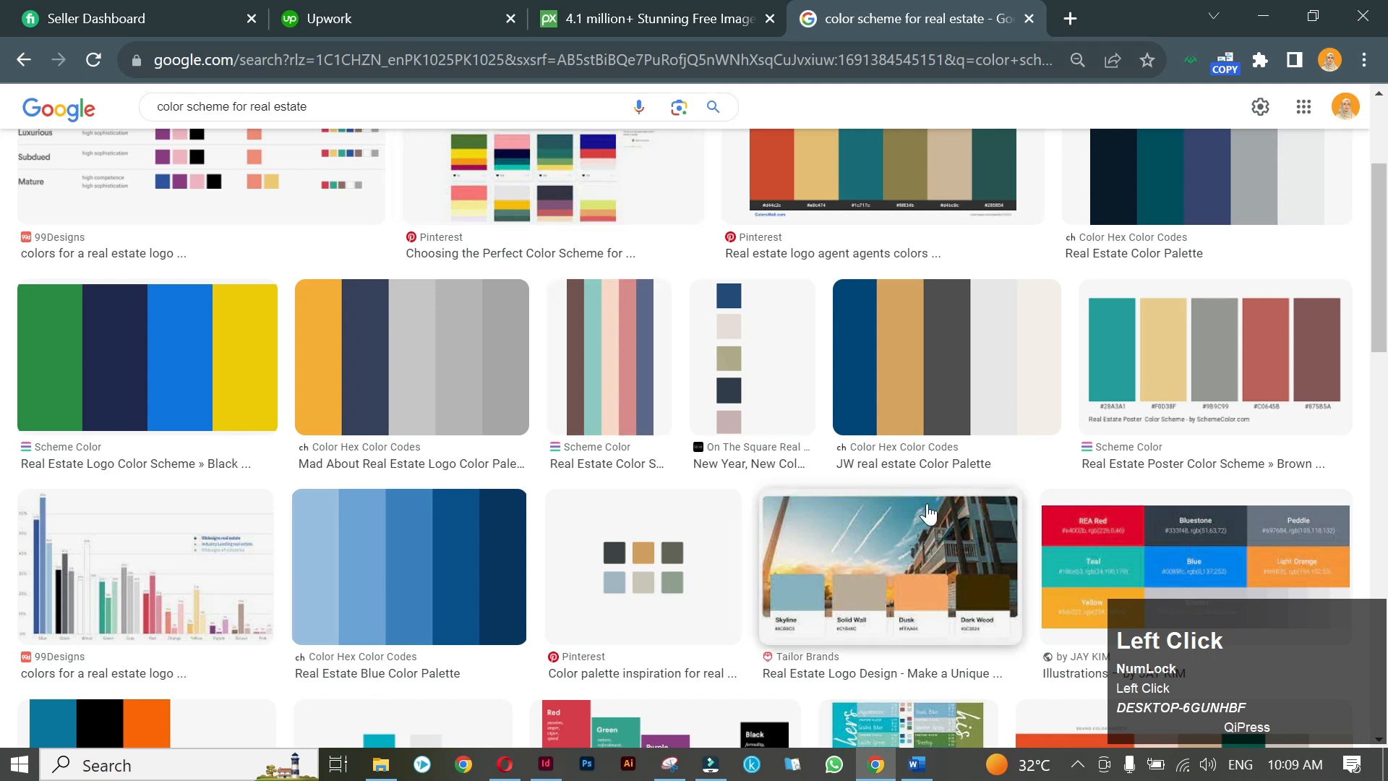
{"action": "scroll", "coordinate": [434, 325], "scroll_direction": "up", "scroll_amount": 3}
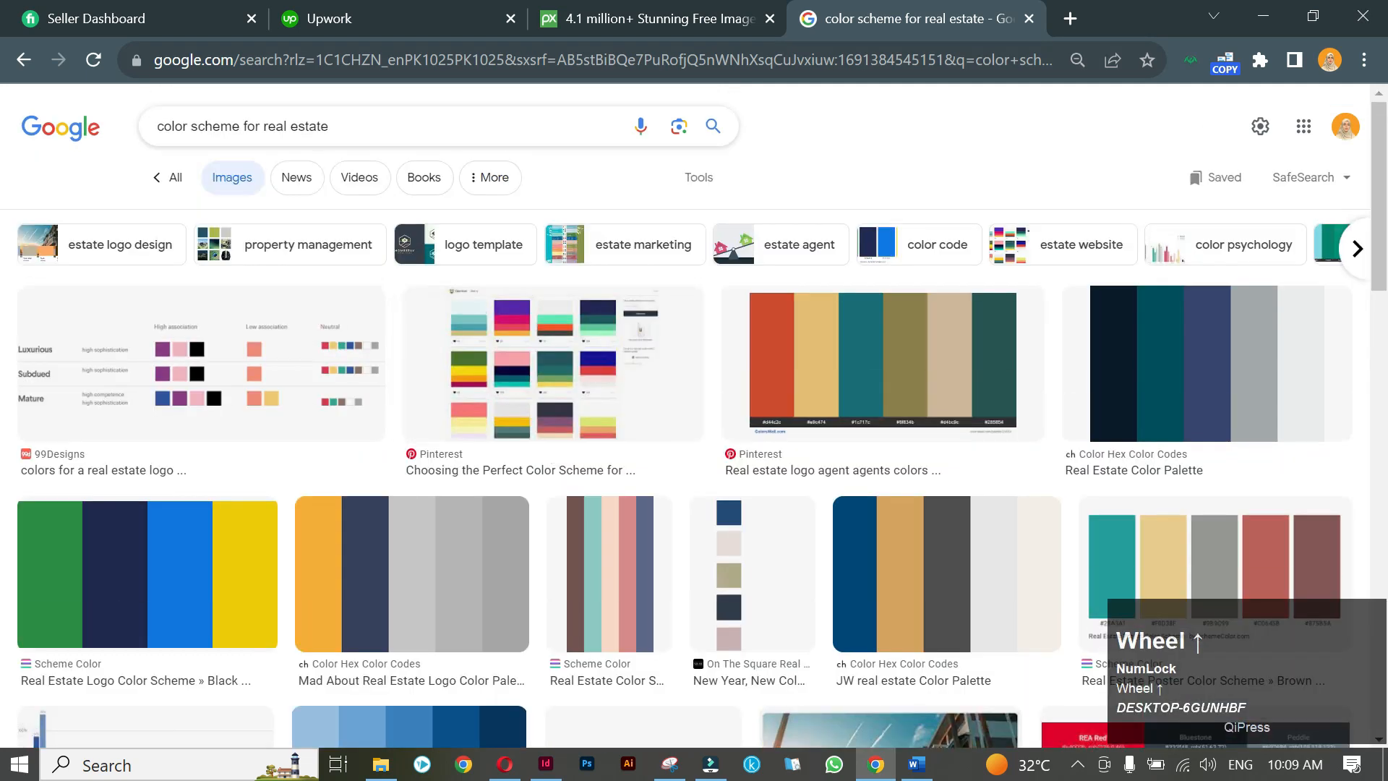
{"action": "left_click", "coordinate": [362, 120]}
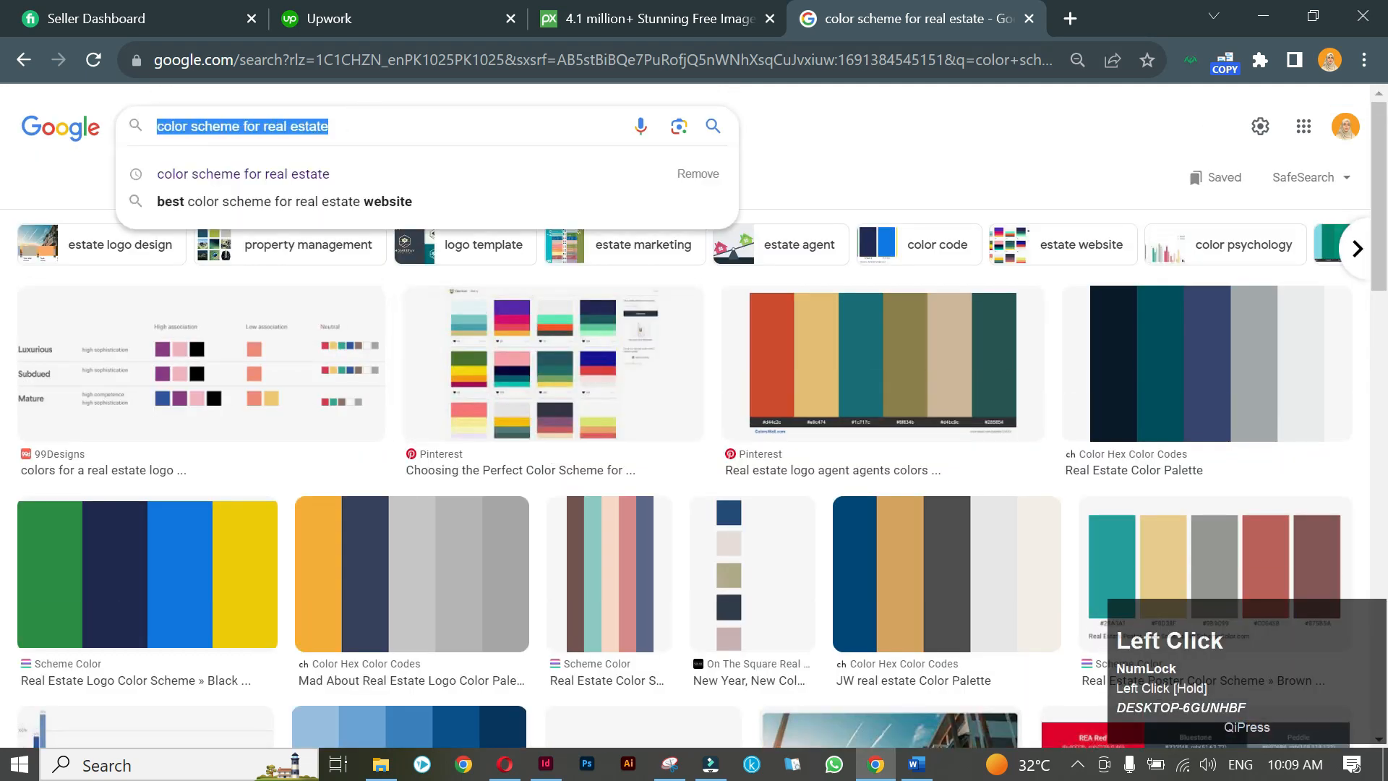
{"action": "type", "text": "real estate report"}
{"action": "key", "text": "Return"}
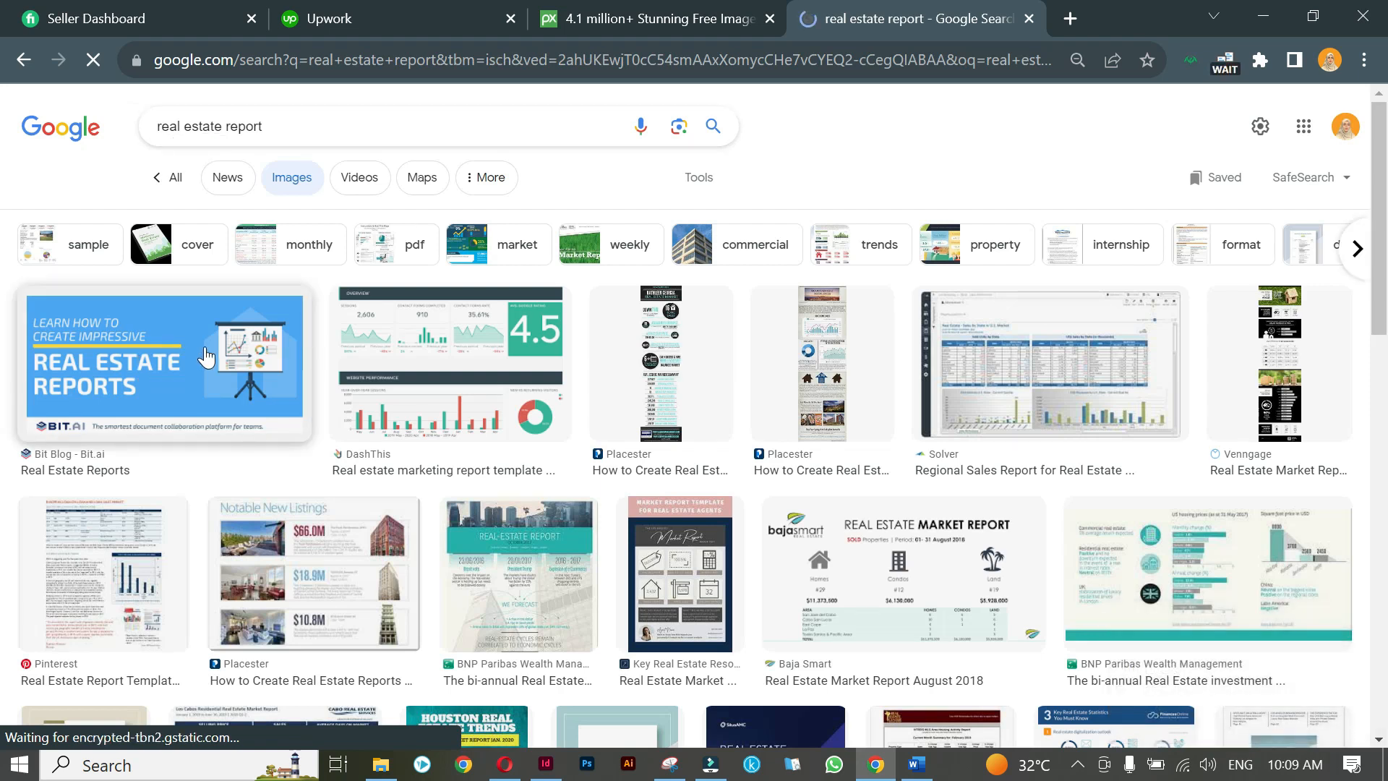
{"action": "left_click", "coordinate": [153, 346]}
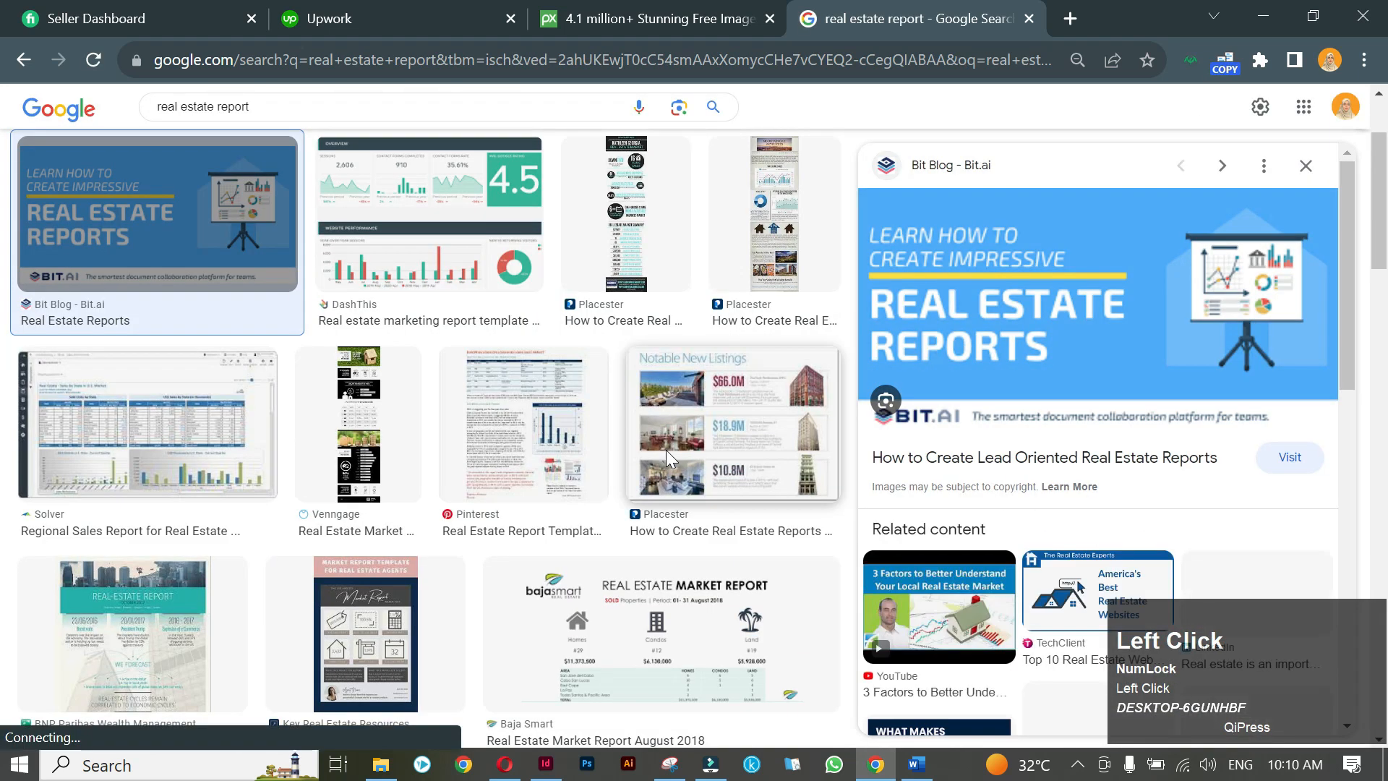
{"action": "left_click", "coordinate": [974, 578]}
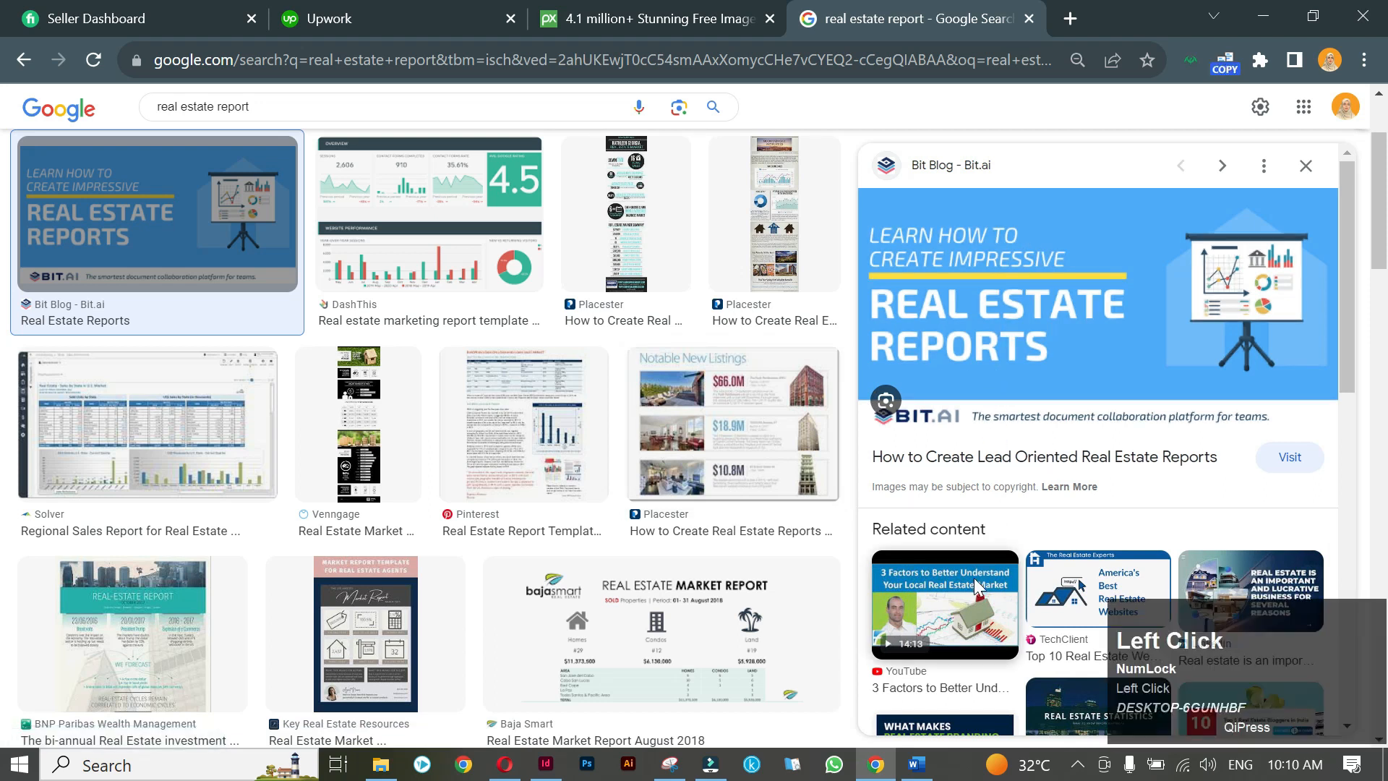
{"action": "scroll", "coordinate": [1065, 335], "scroll_direction": "down", "scroll_amount": 1}
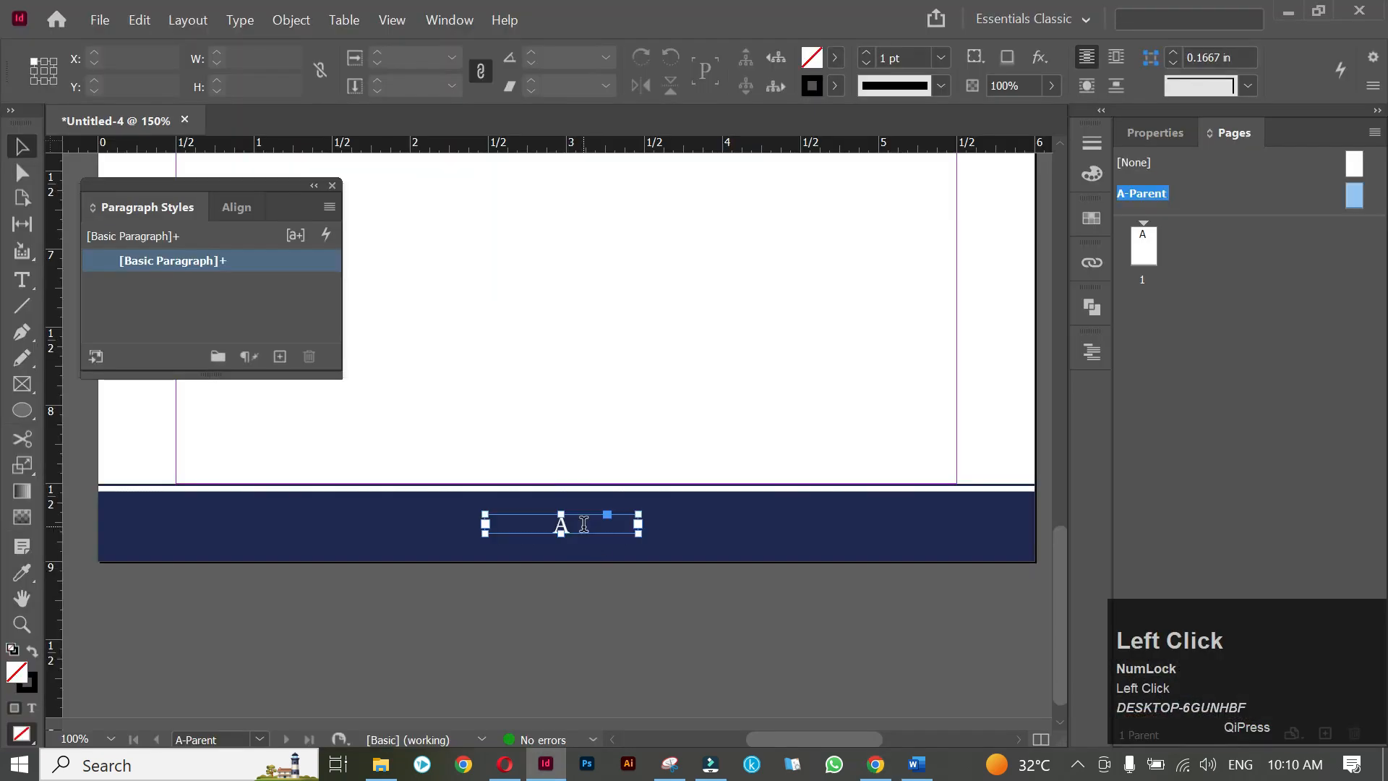
Back in InDesign, set the footer page number marker's font to Poppins Regular.
{"action": "double_click", "coordinate": [583, 526]}
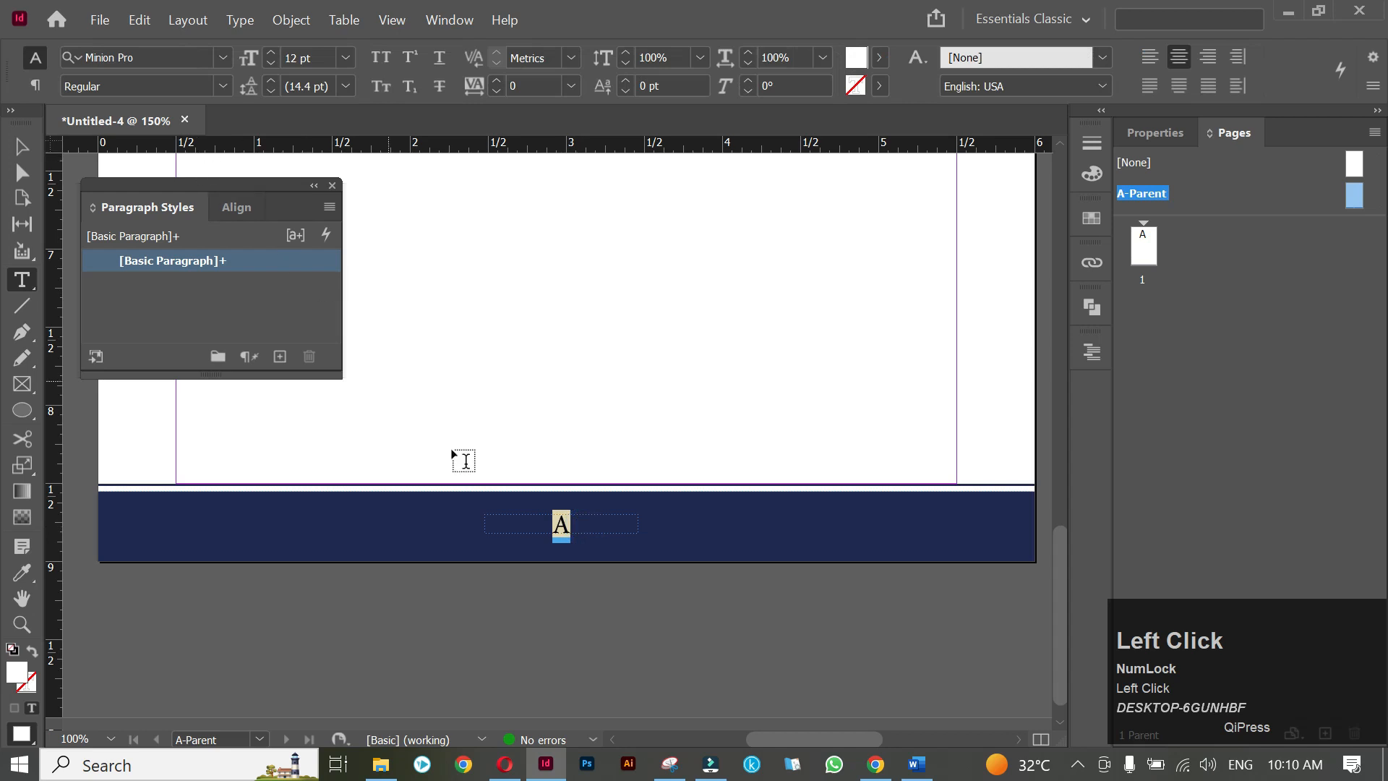
{"action": "left_click", "coordinate": [188, 56]}
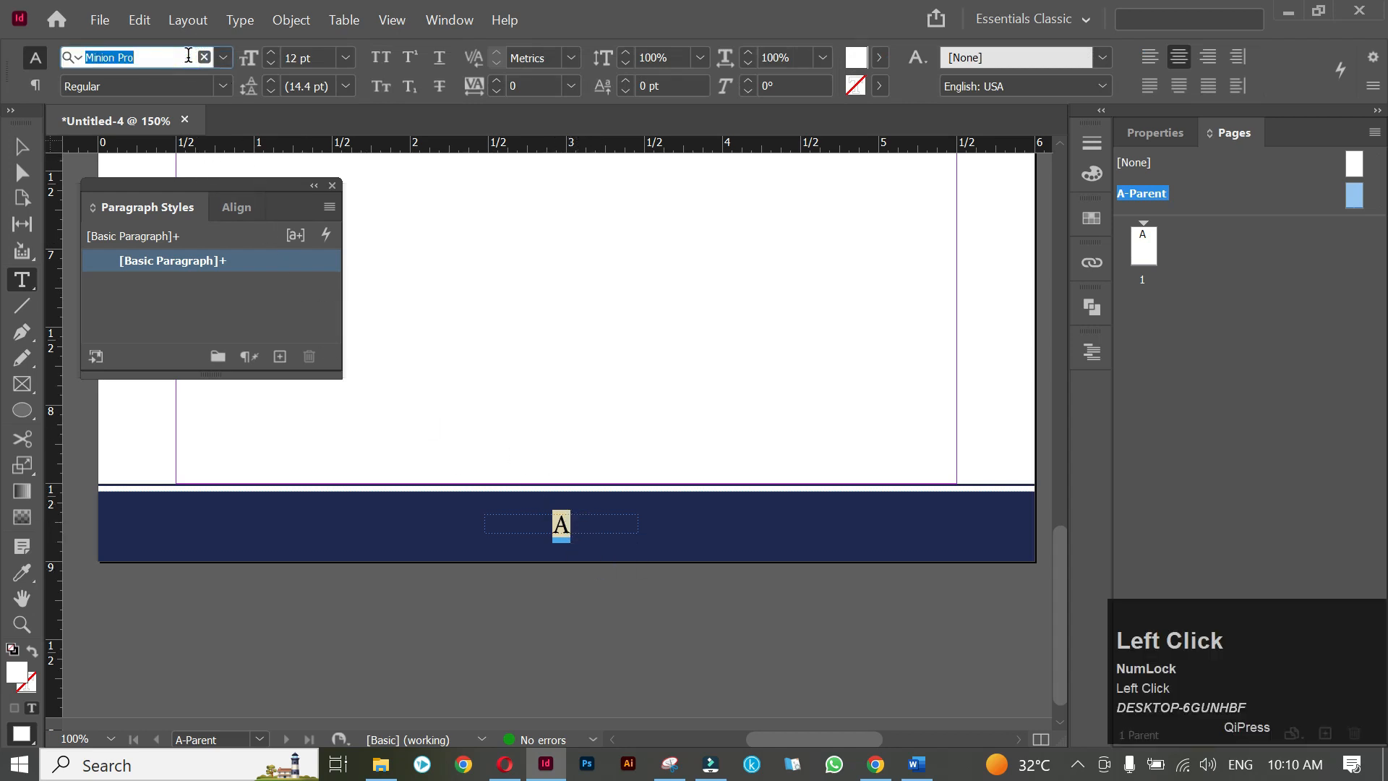
{"action": "type", "text": "pop"}
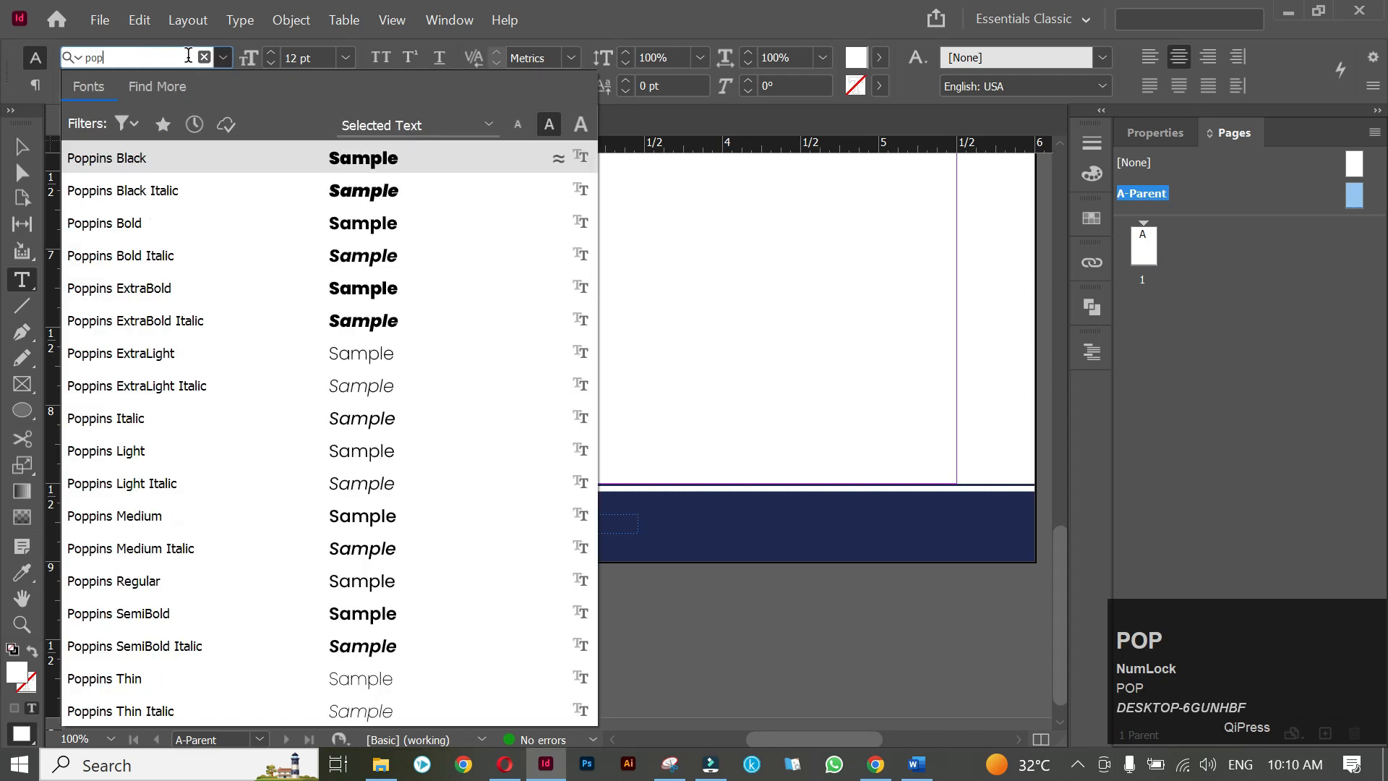
{"action": "left_click", "coordinate": [154, 582]}
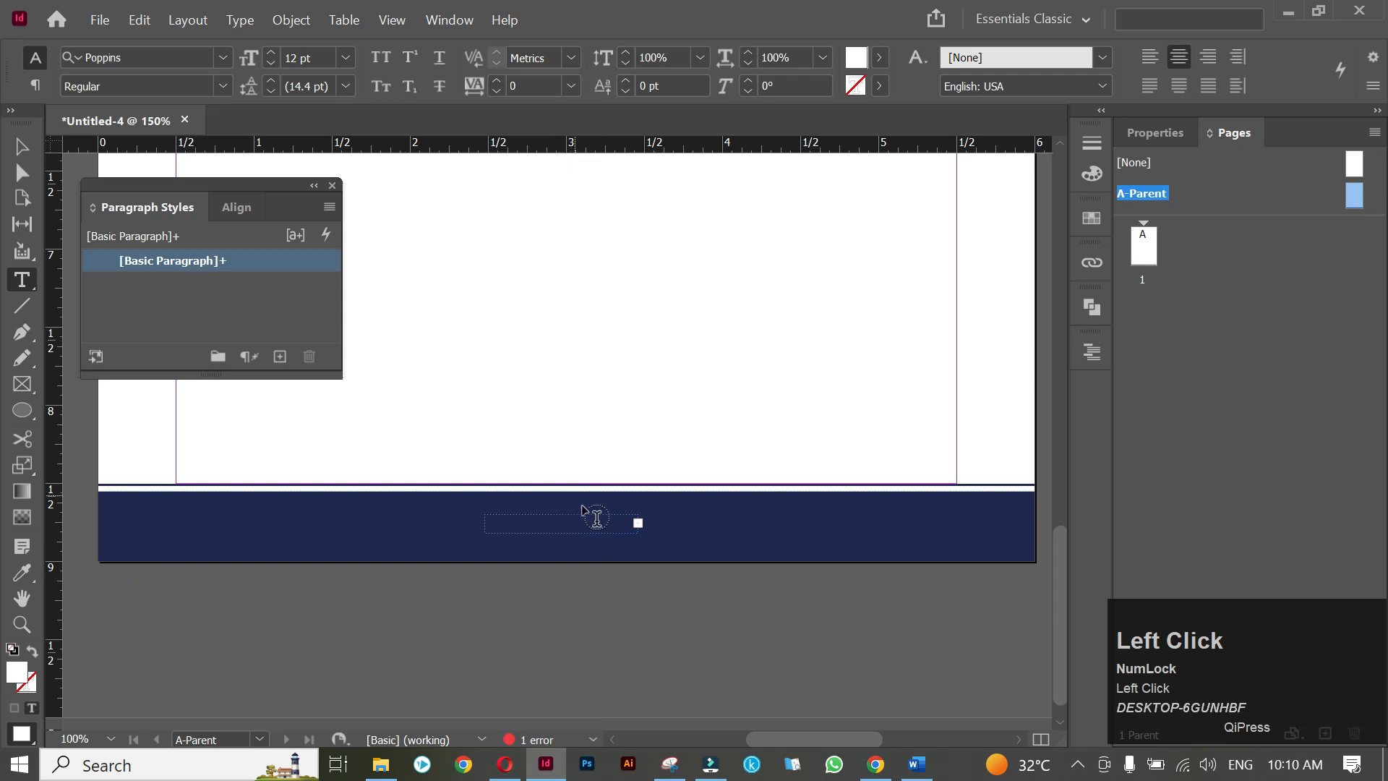
Enlarge the page number's text frame to show the marker, then fit it to its content at about 0.33 x 0.175 in.
{"action": "key", "text": "Escape"}
{"action": "left_click_drag", "start_coordinate": [640, 533], "coordinate": [658, 551]}
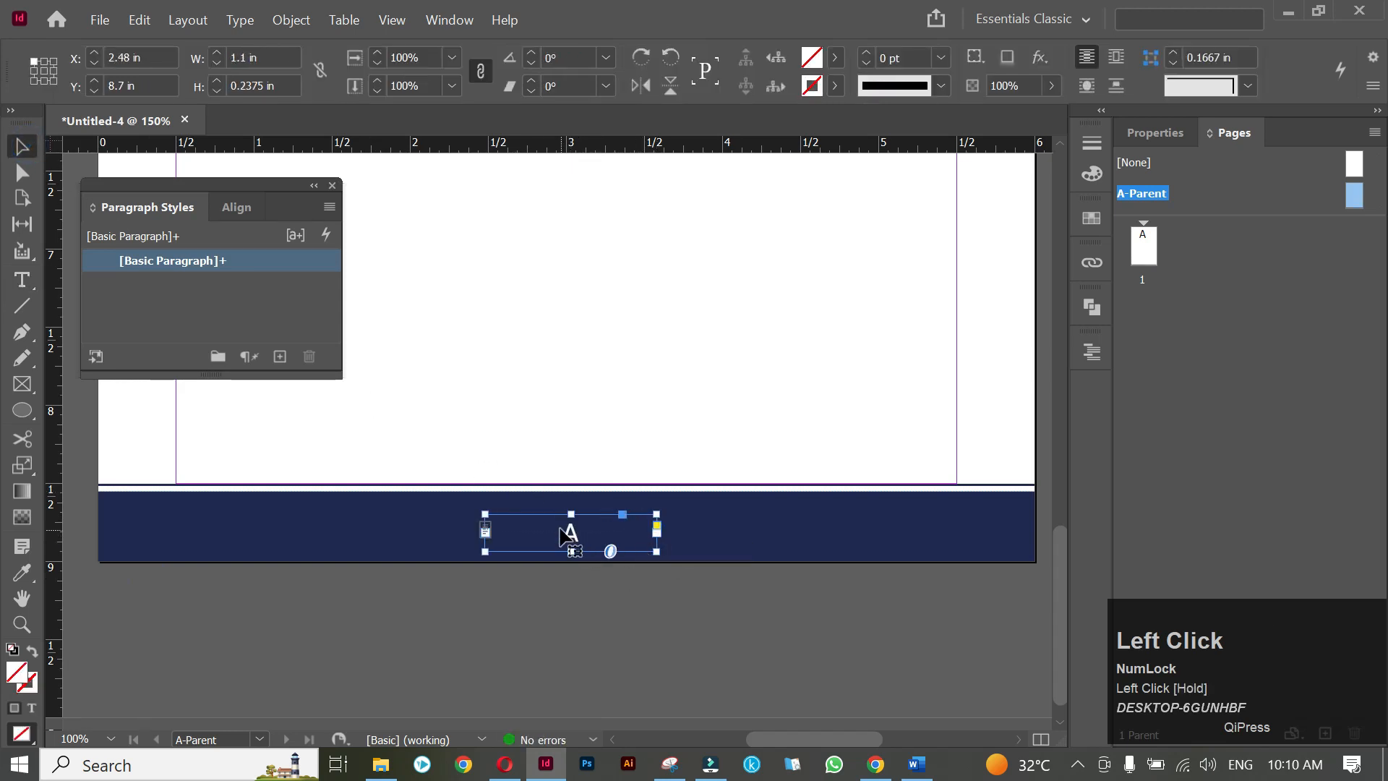
{"action": "double_click", "coordinate": [571, 552]}
{"action": "double_click", "coordinate": [569, 533]}
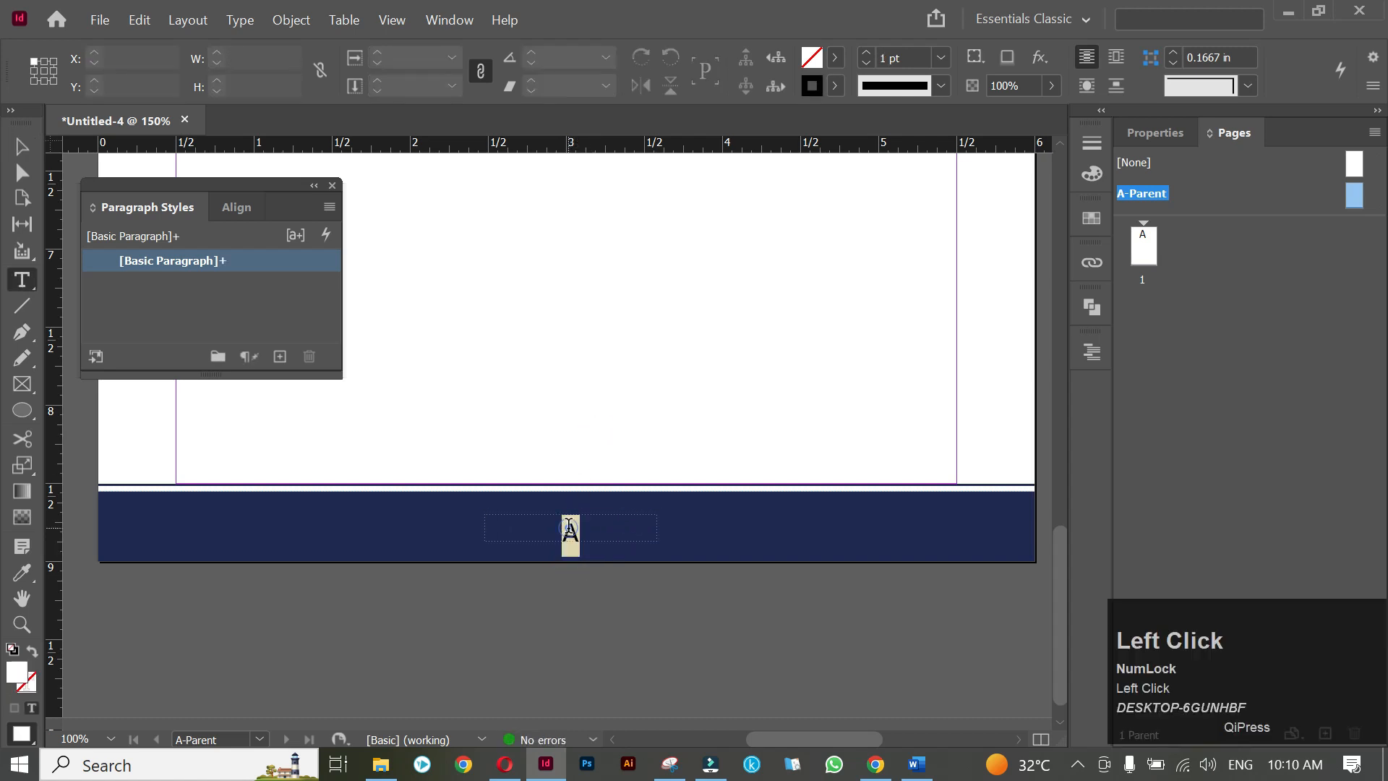
{"action": "left_click", "coordinate": [1175, 64]}
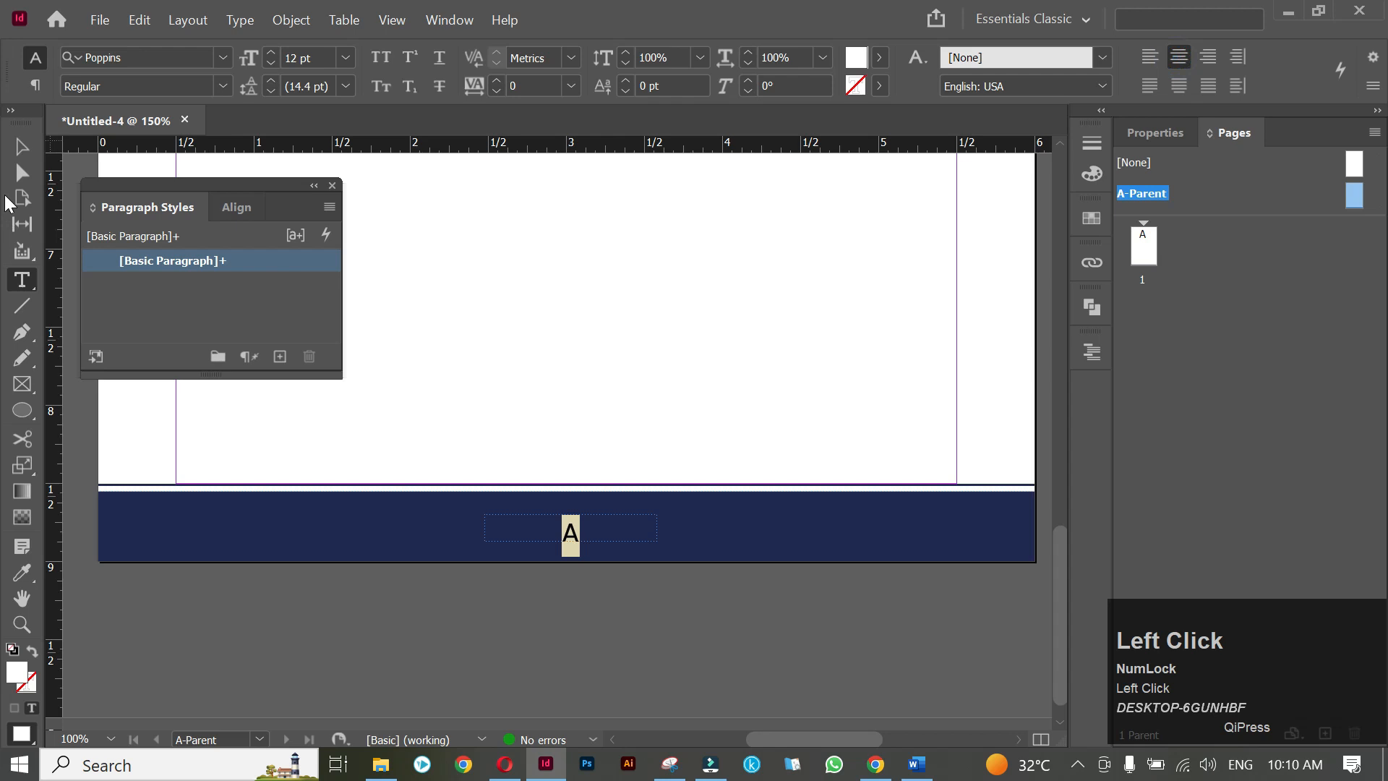
{"action": "left_click", "coordinate": [19, 147]}
{"action": "left_click", "coordinate": [568, 533]}
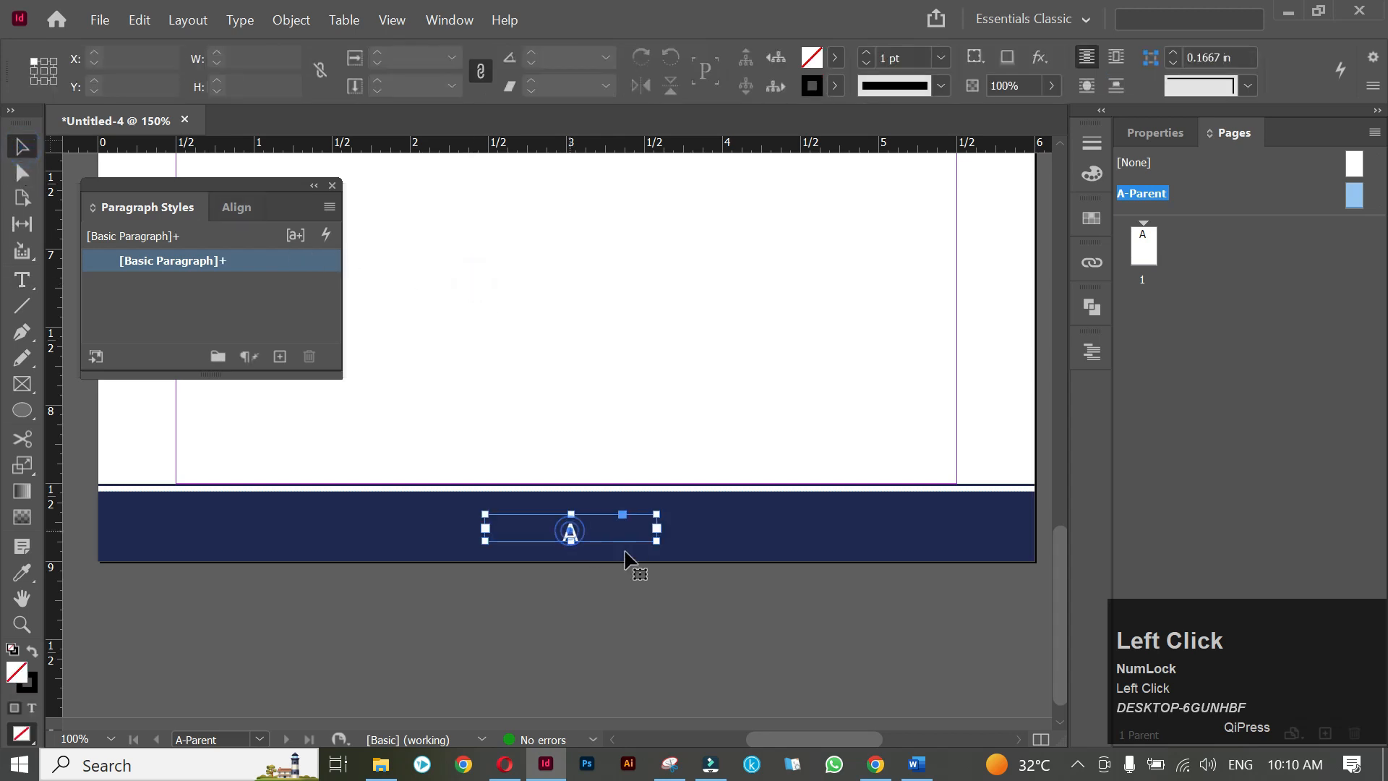
{"action": "double_click", "coordinate": [658, 544]}
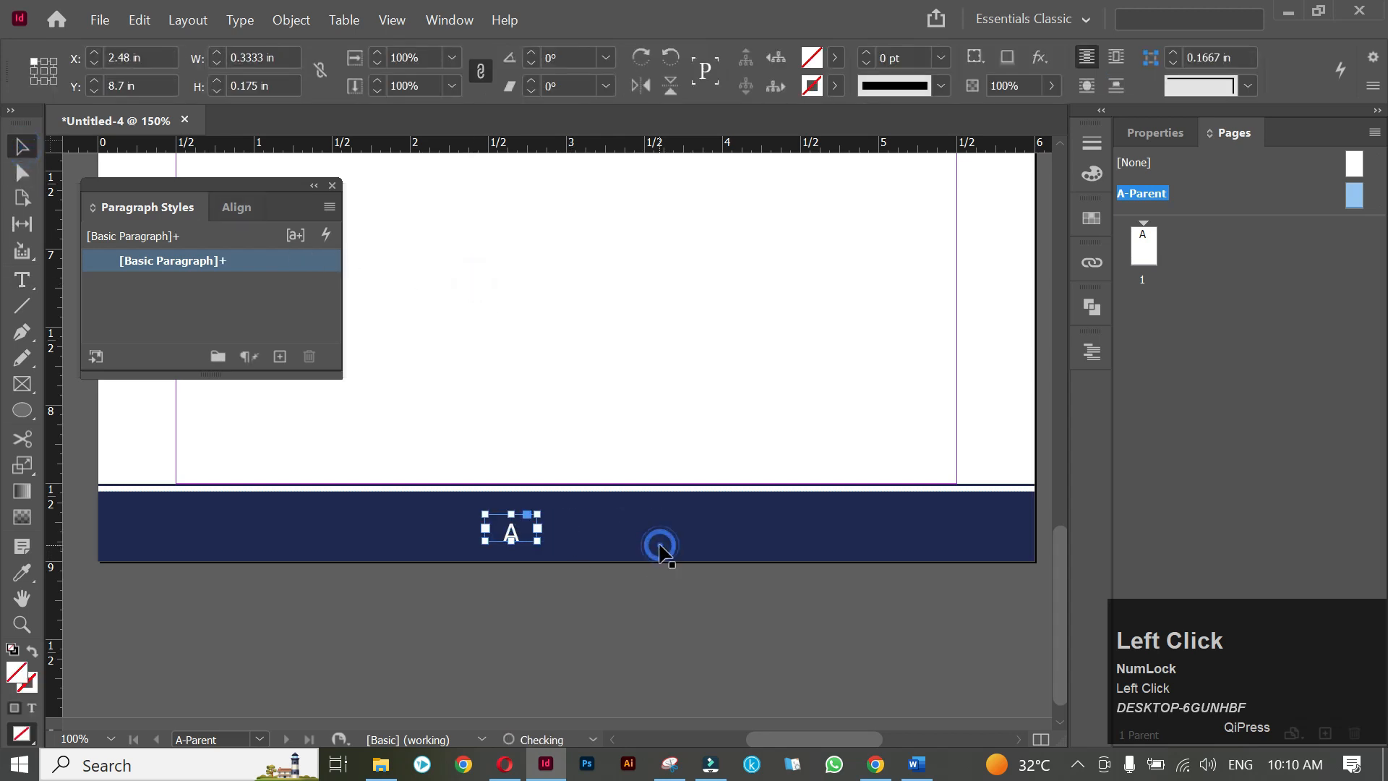
Centre the page number frame horizontally and vertically against the navy footer bar and deselect both.
{"action": "left_click", "coordinate": [565, 409]}
{"action": "left_click_drag", "start_coordinate": [487, 610], "coordinate": [551, 532]}
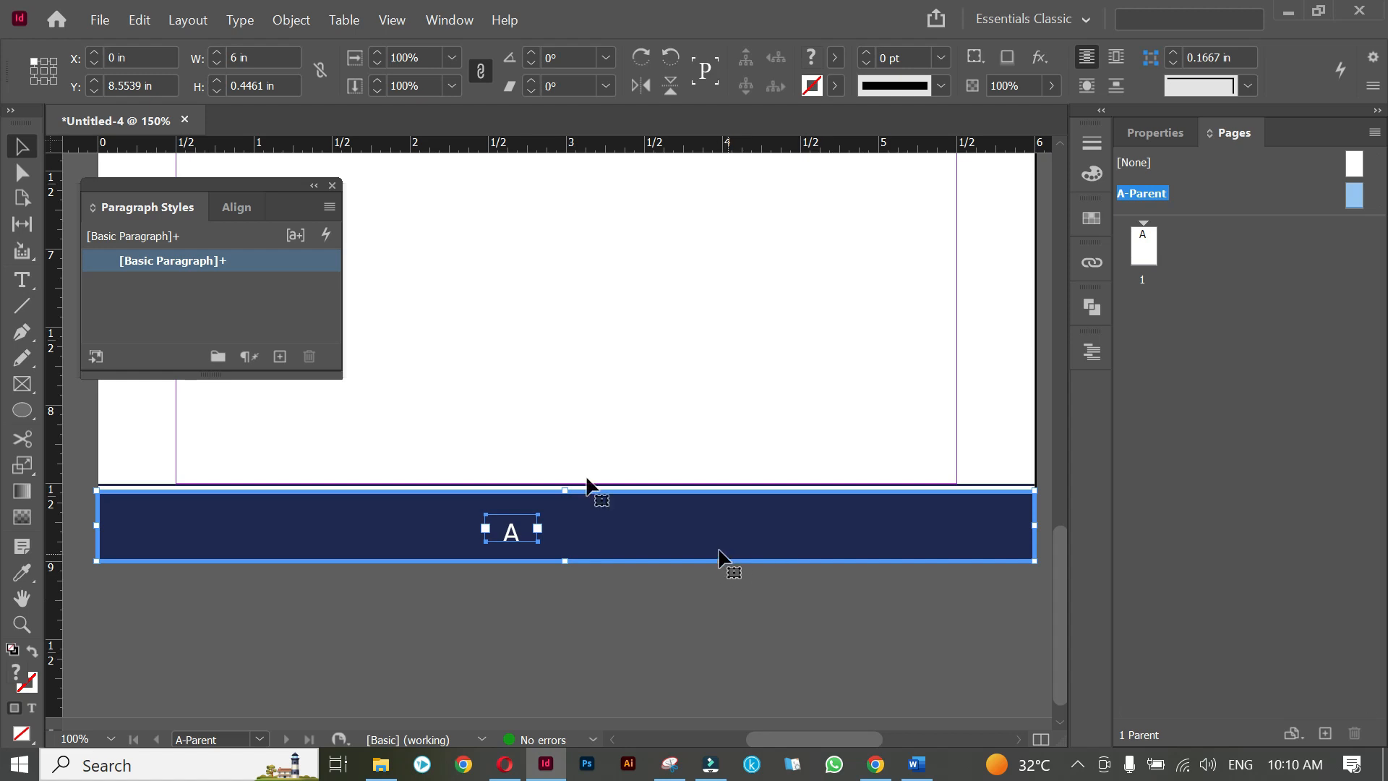
{"action": "left_click", "coordinate": [235, 208]}
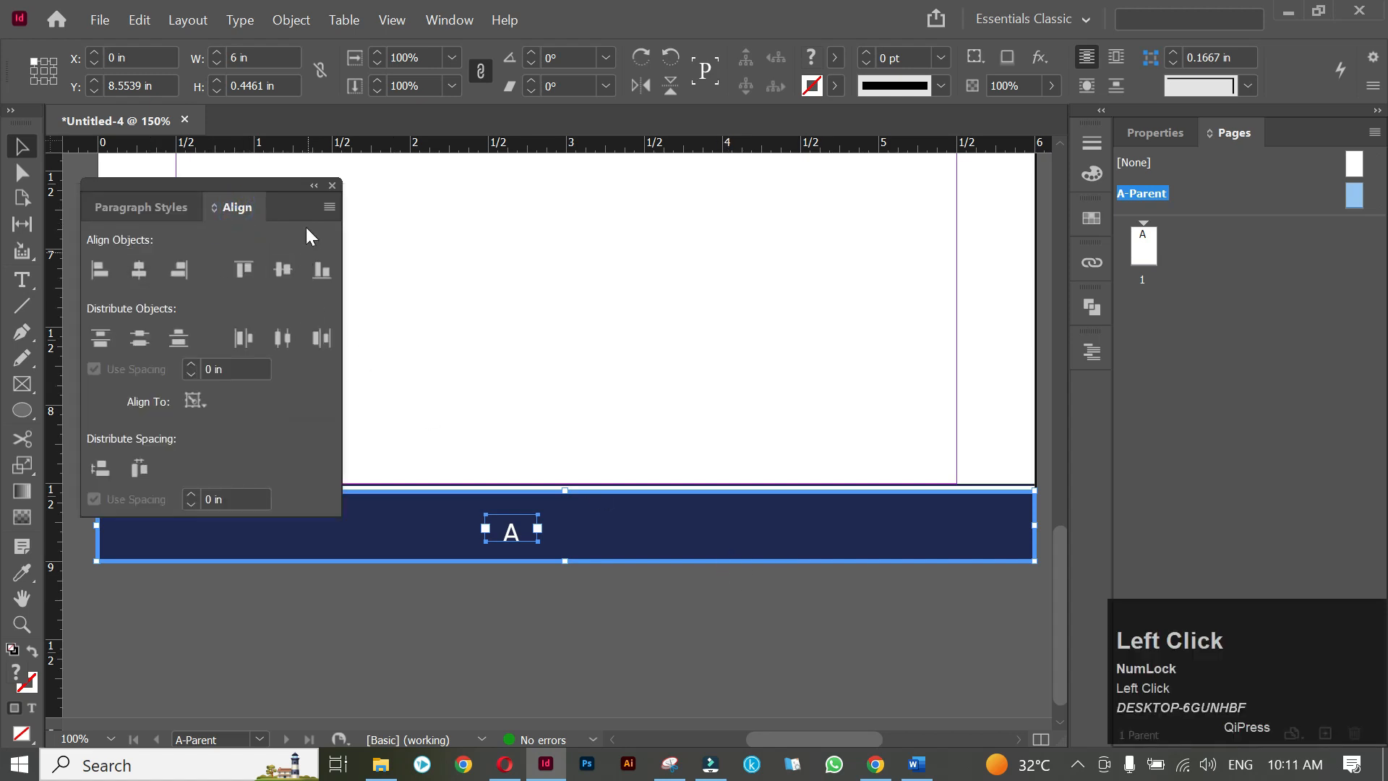
{"action": "left_click", "coordinate": [140, 273]}
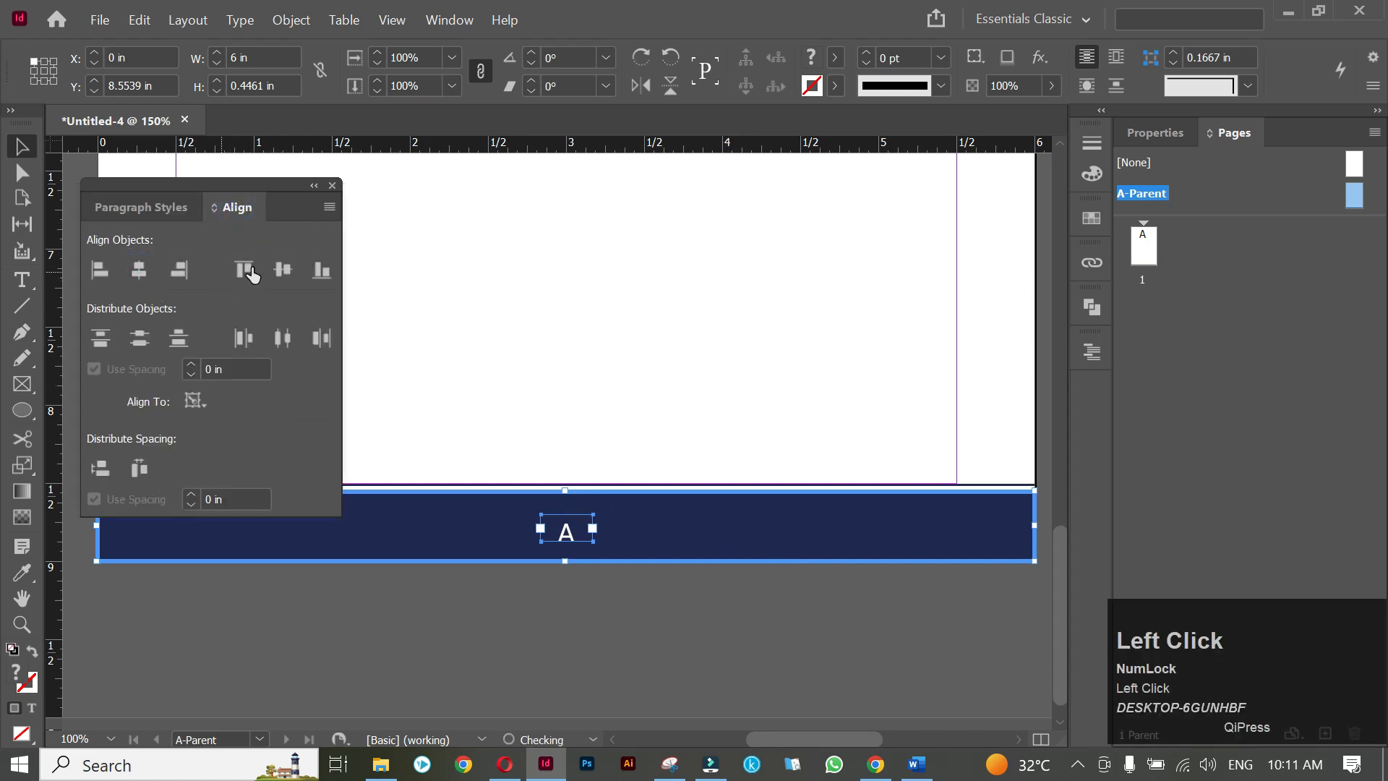
{"action": "left_click", "coordinate": [282, 271]}
{"action": "left_click", "coordinate": [643, 306]}
Move the Align panel clear of the page and open page 1 of the document.
{"action": "scroll", "coordinate": [635, 449], "scroll_direction": "down", "scroll_amount": 2, "text": "alt"}
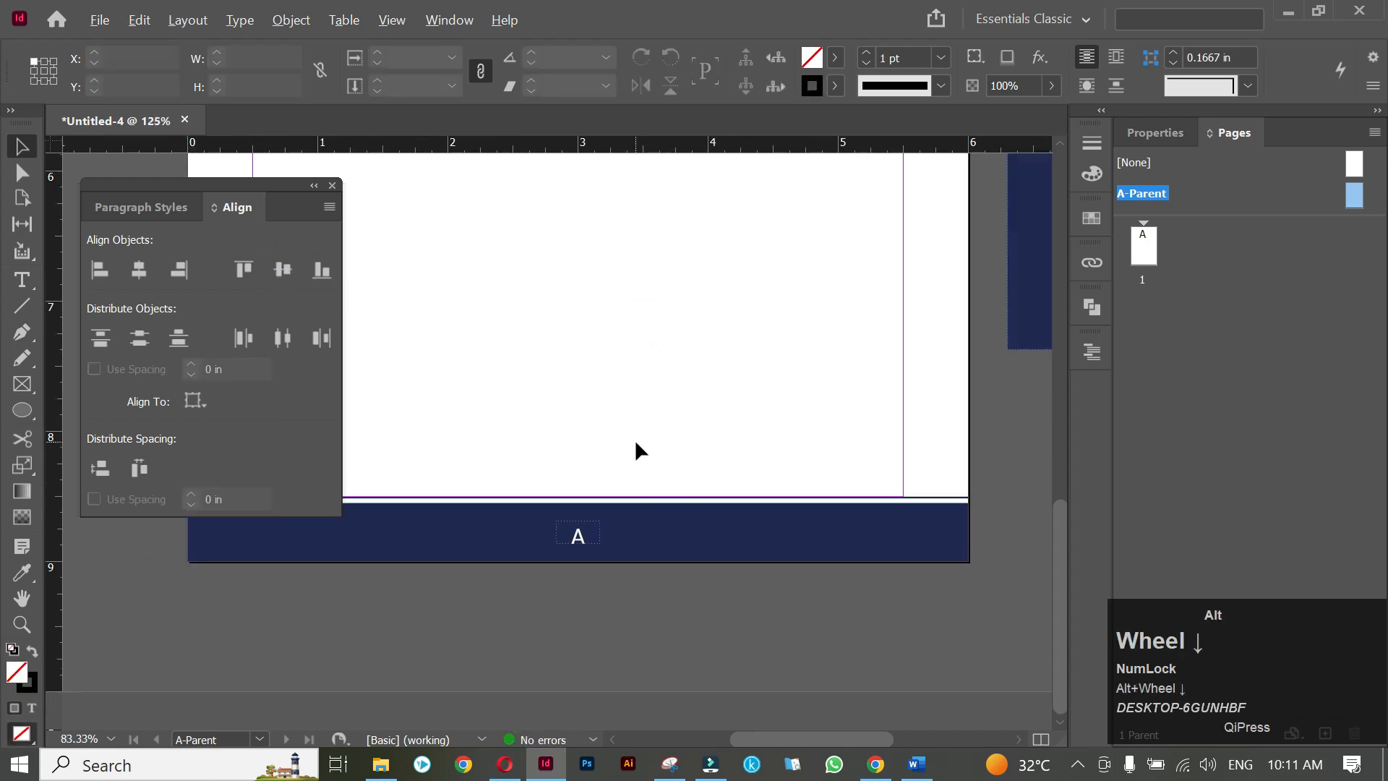
{"action": "left_click_drag", "start_coordinate": [224, 185], "coordinate": [201, 174]}
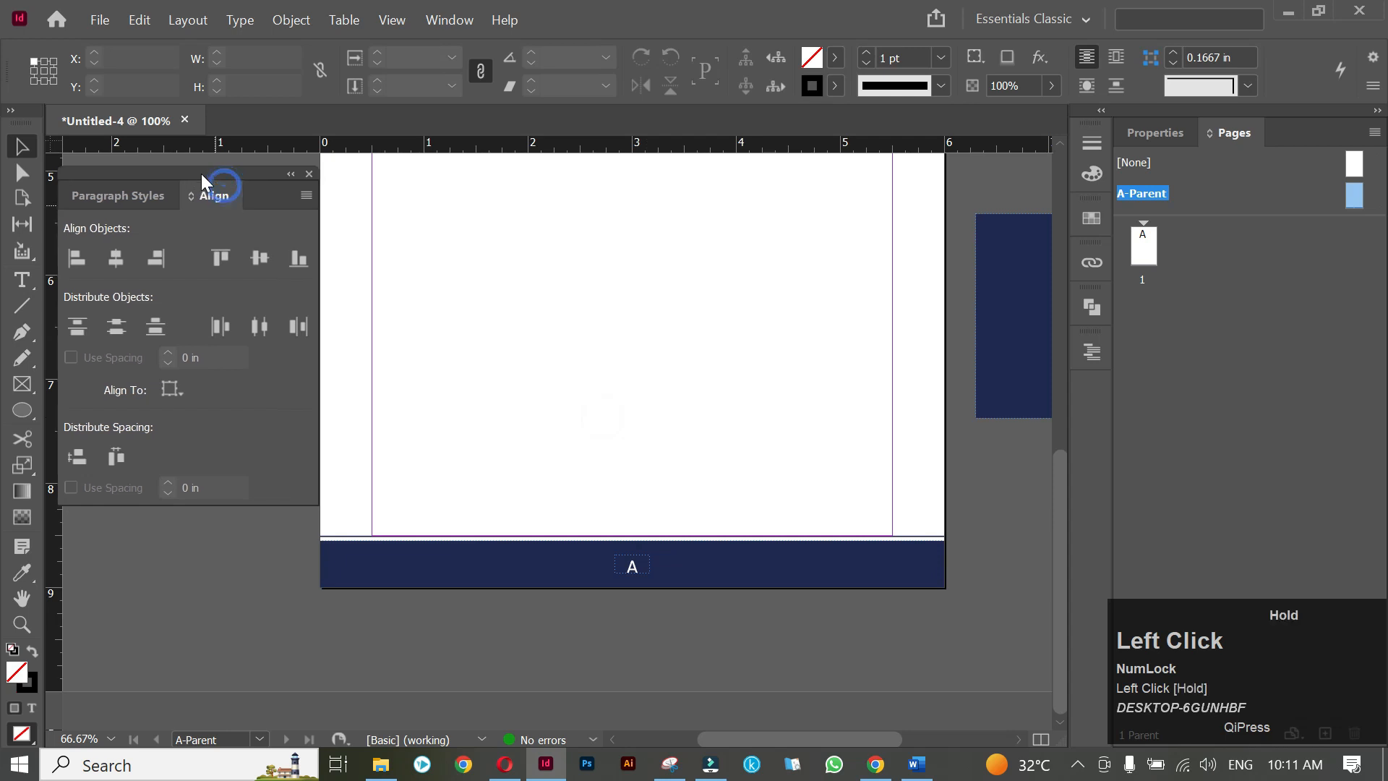
{"action": "double_click", "coordinate": [1144, 247]}
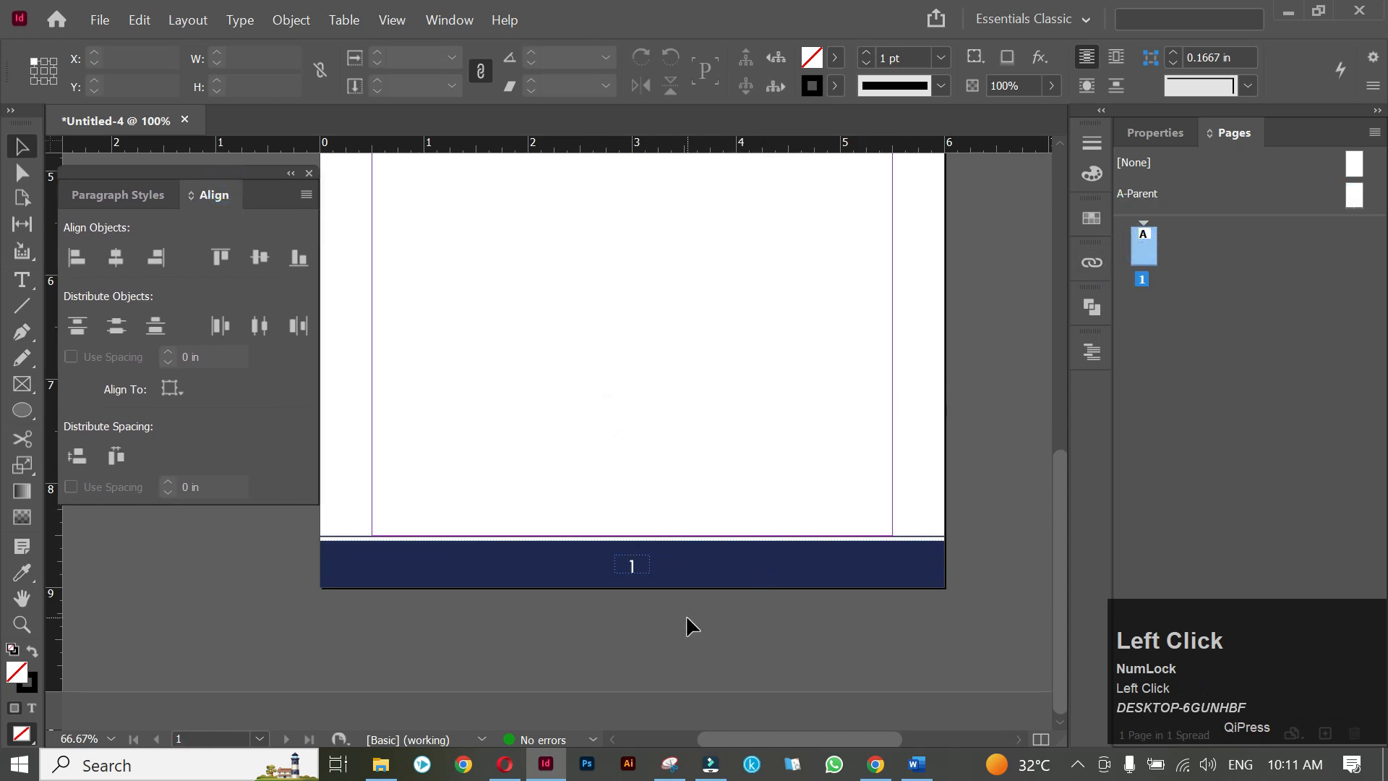
{"action": "scroll", "coordinate": [686, 535], "scroll_direction": "up", "scroll_amount": 5}
{"action": "left_click_drag", "start_coordinate": [734, 416], "coordinate": [708, 362]}
{"action": "scroll", "coordinate": [748, 374], "scroll_direction": "down", "scroll_amount": 1}
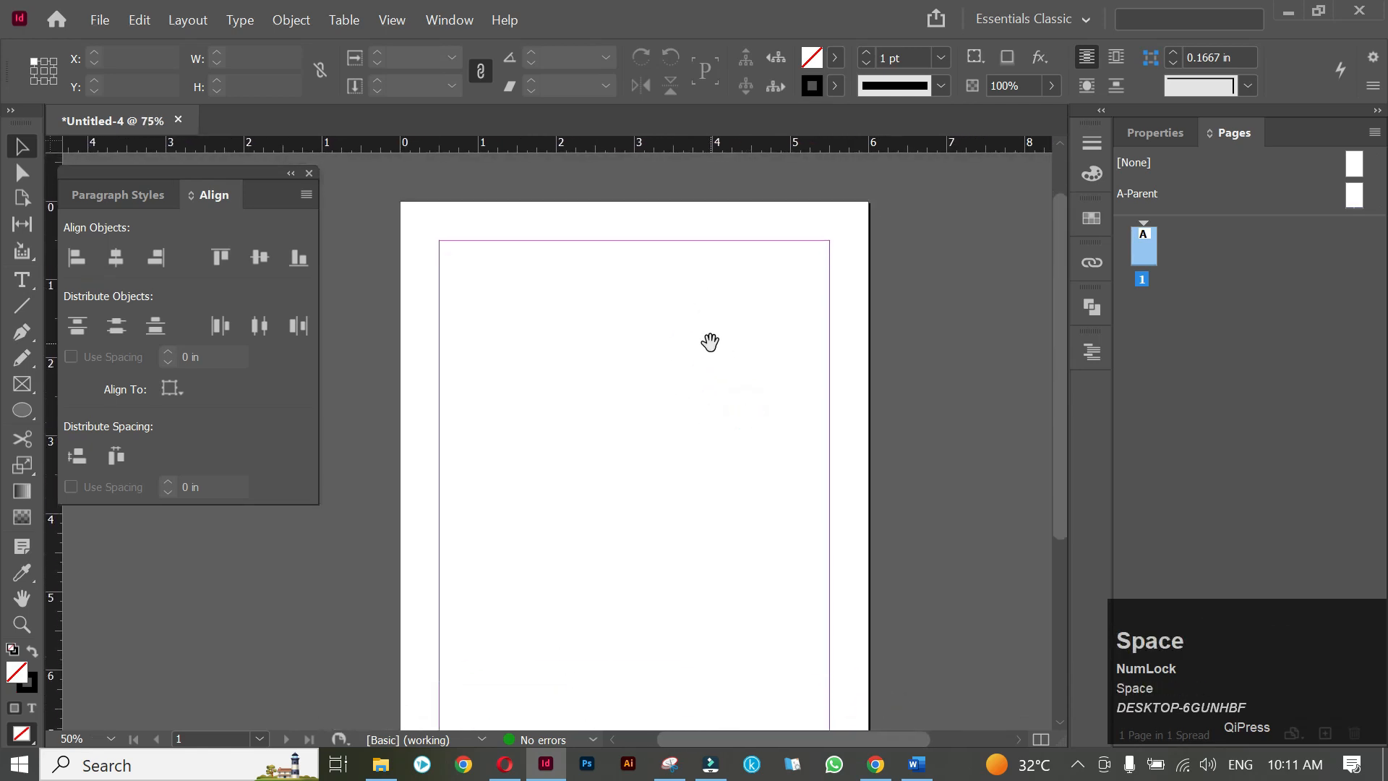
Save the document to the Desktop as Book in InDesign 2022 document format.
{"action": "key", "text": "ctrl+s"}
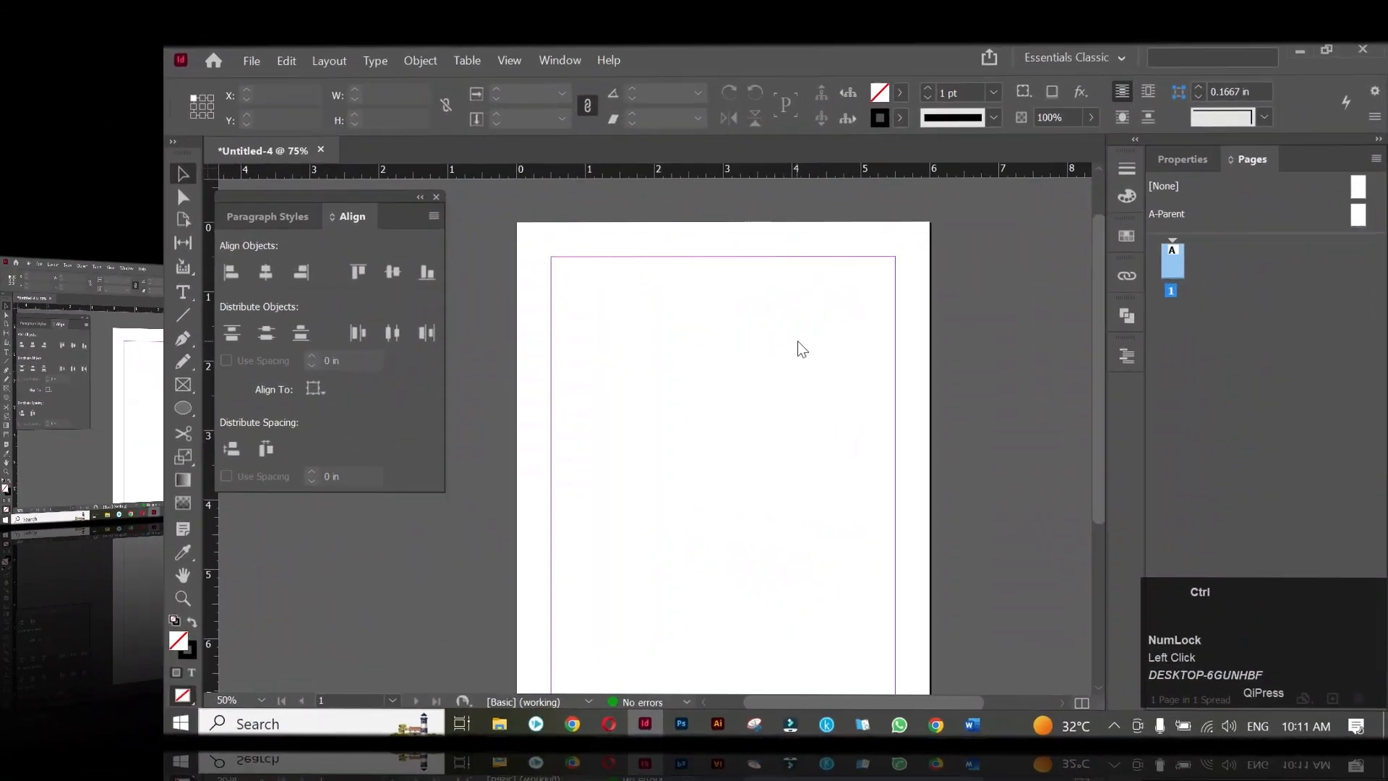
{"action": "key", "text": "ctrl+s"}
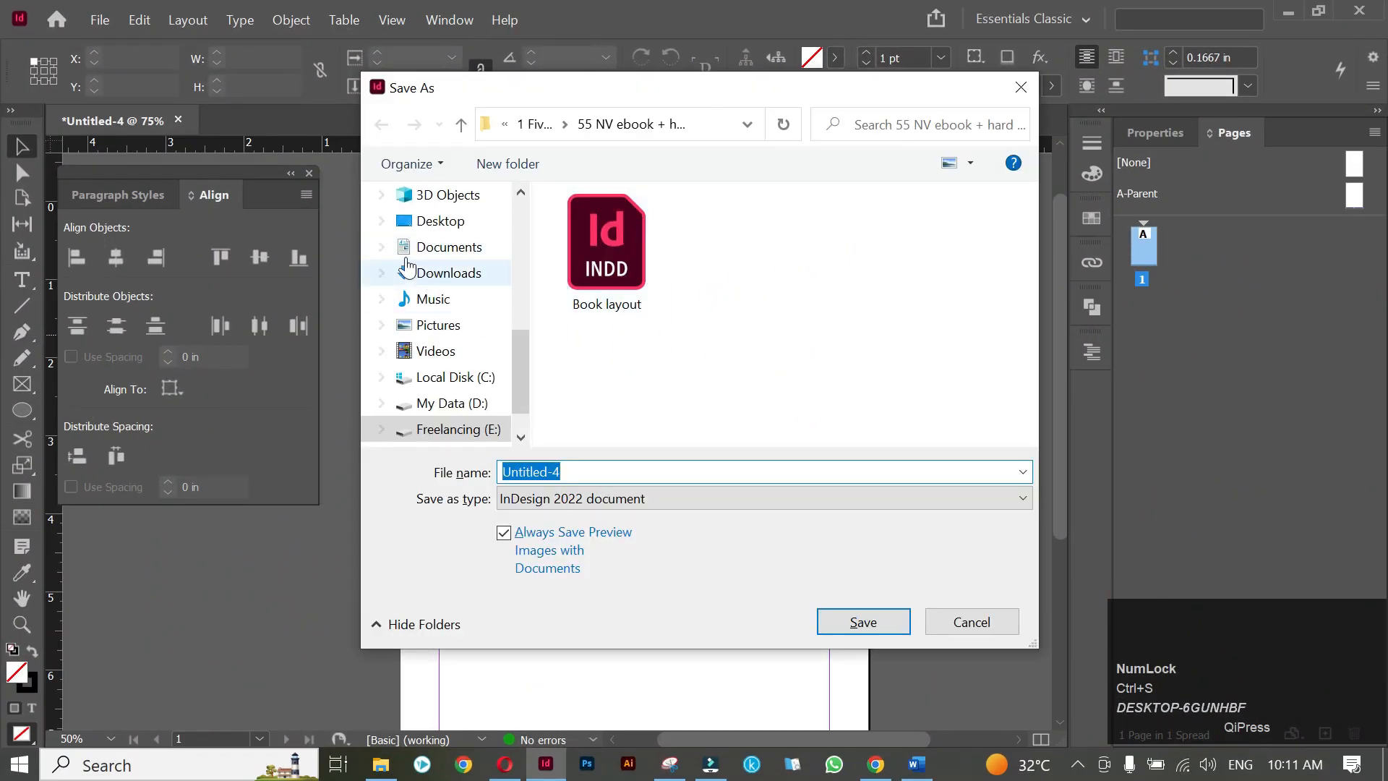
{"action": "left_click", "coordinate": [448, 221]}
{"action": "left_click", "coordinate": [646, 472]}
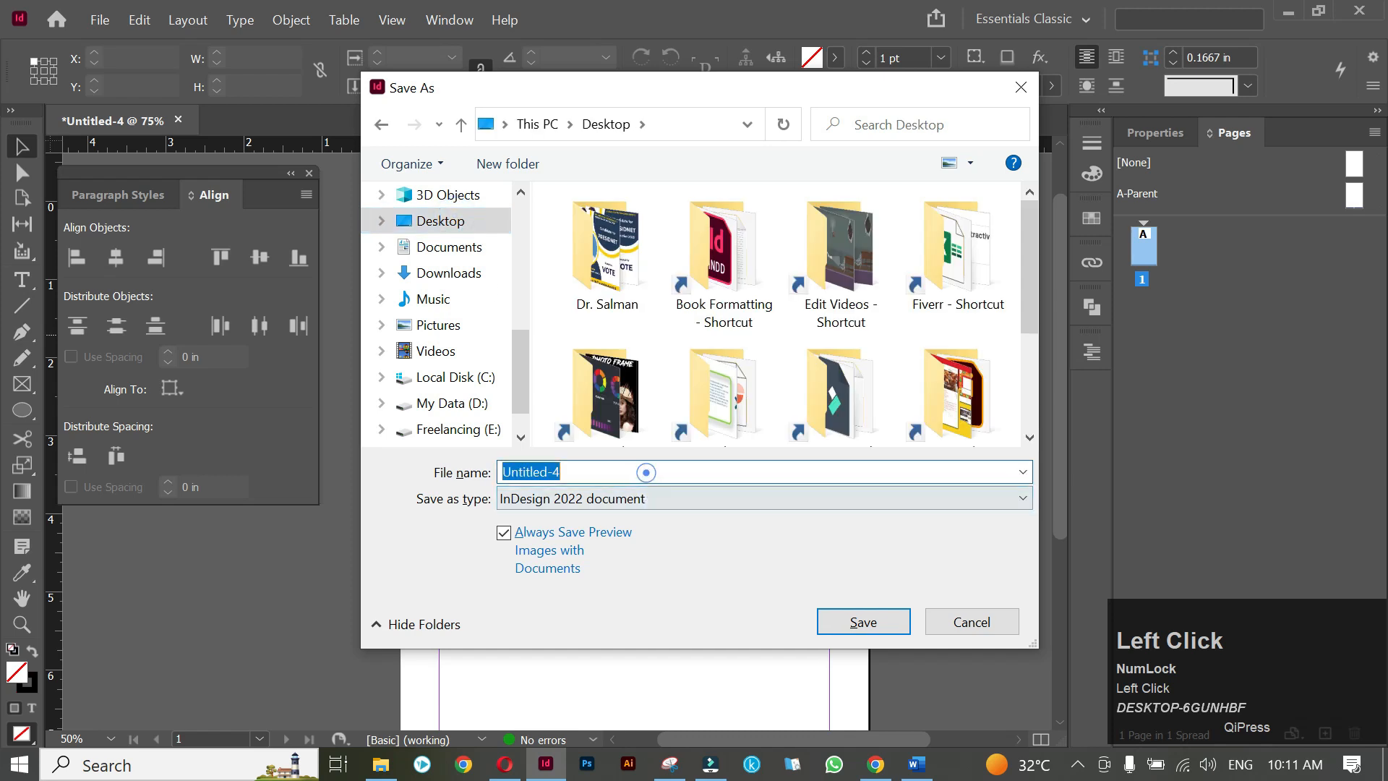
{"action": "type", "text": "Book"}
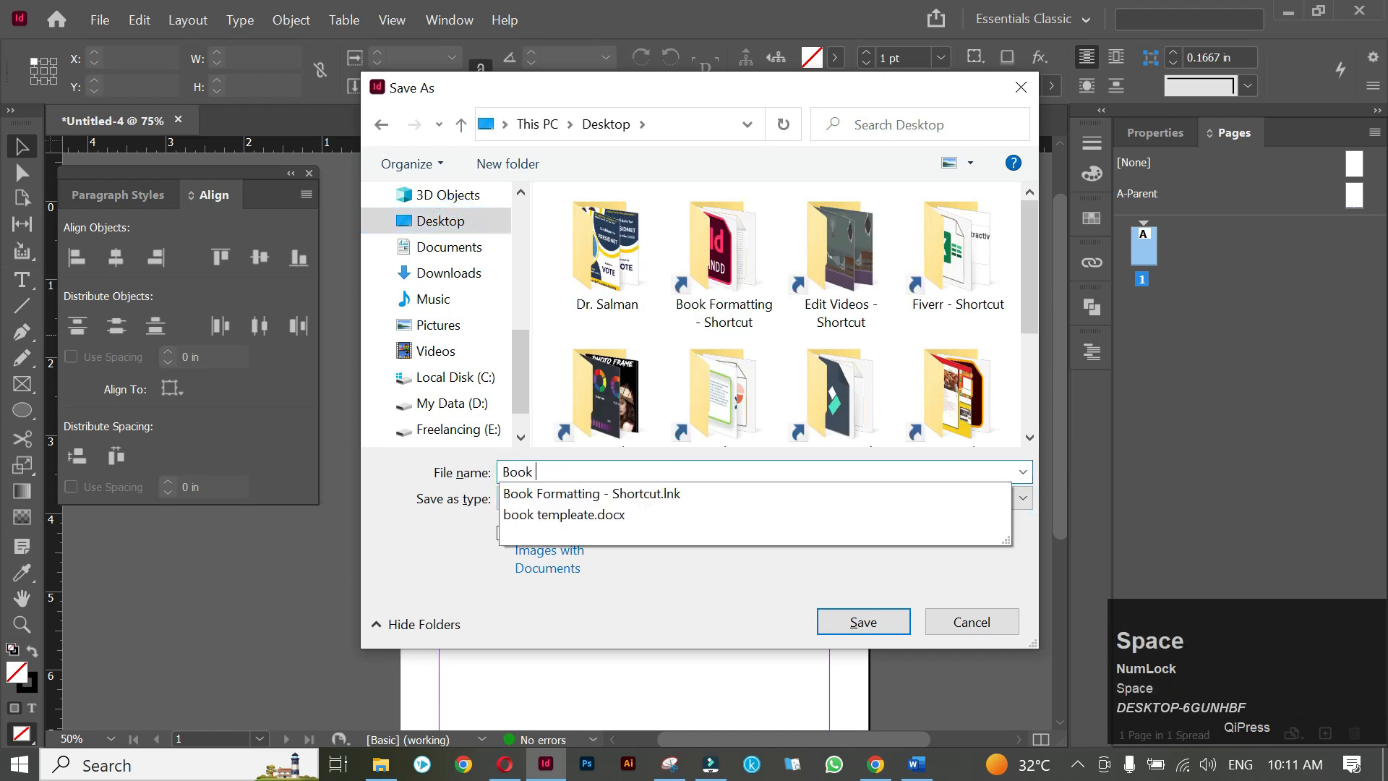
{"action": "key", "text": "BackSpace"}
{"action": "key", "text": "Return"}
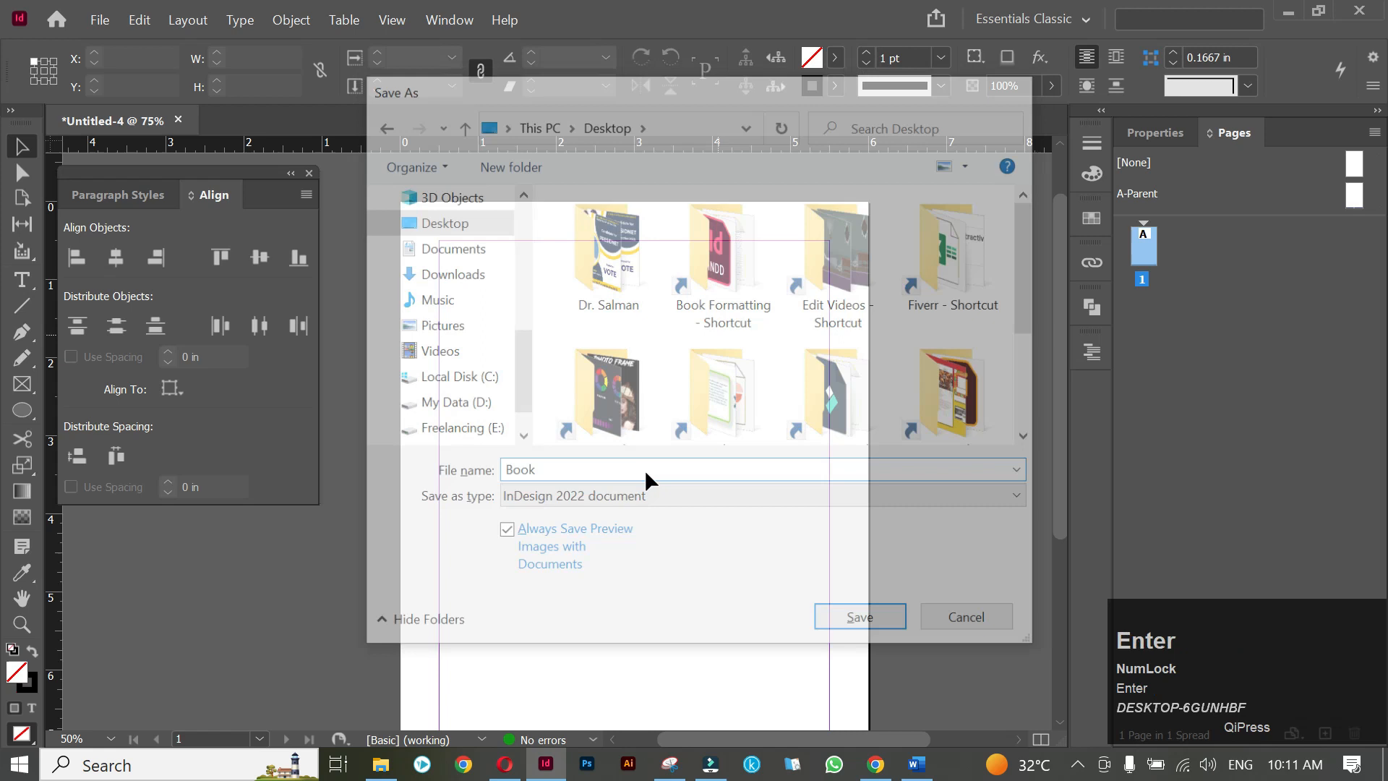
Copy the heading "What is a Real Estate Business?" from the Word document book templeate and return to page 1 in InDesign.
{"action": "key", "text": "space"}
{"action": "left_click_drag", "start_coordinate": [527, 375], "coordinate": [531, 336]}
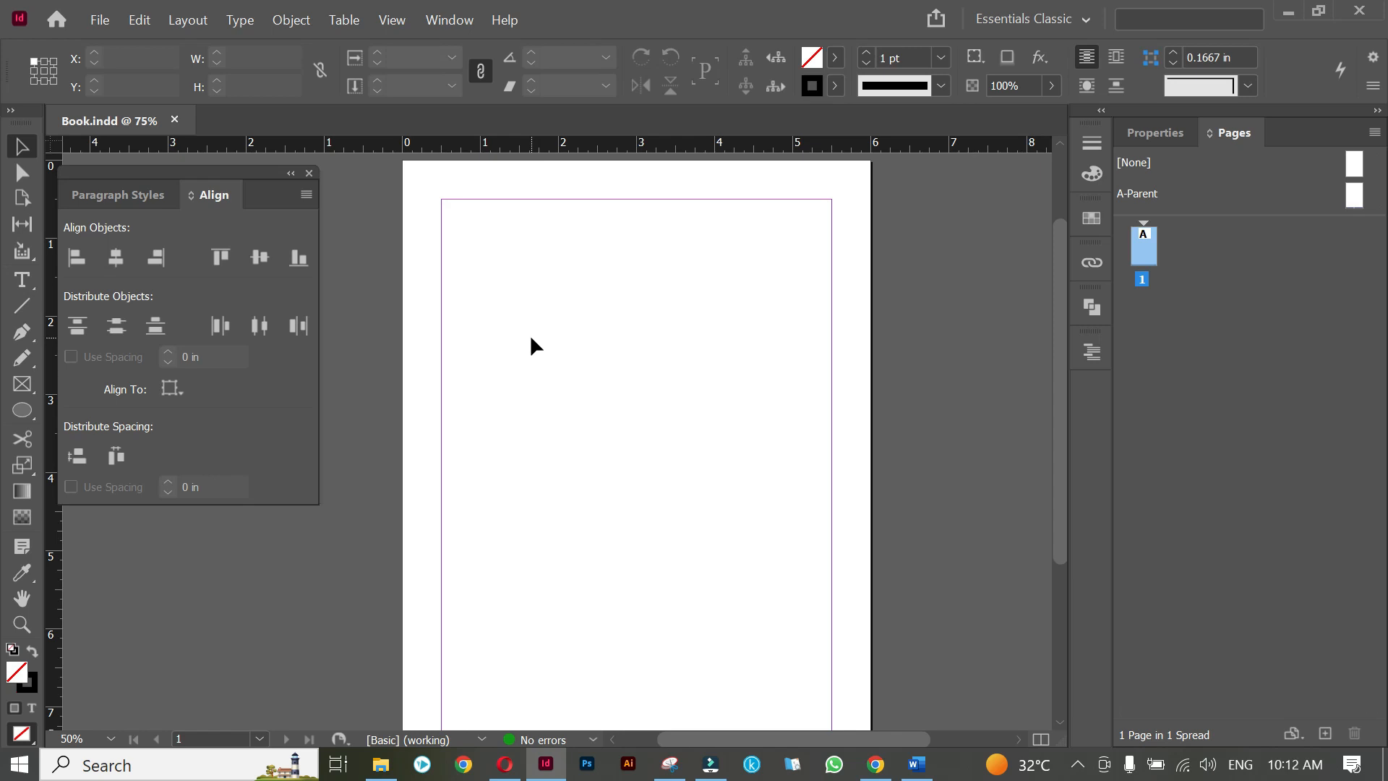
{"action": "left_click", "coordinate": [917, 764]}
{"action": "scroll", "coordinate": [694, 470], "scroll_direction": "up", "scroll_amount": 2}
{"action": "scroll", "coordinate": [698, 488], "scroll_direction": "up", "scroll_amount": 2}
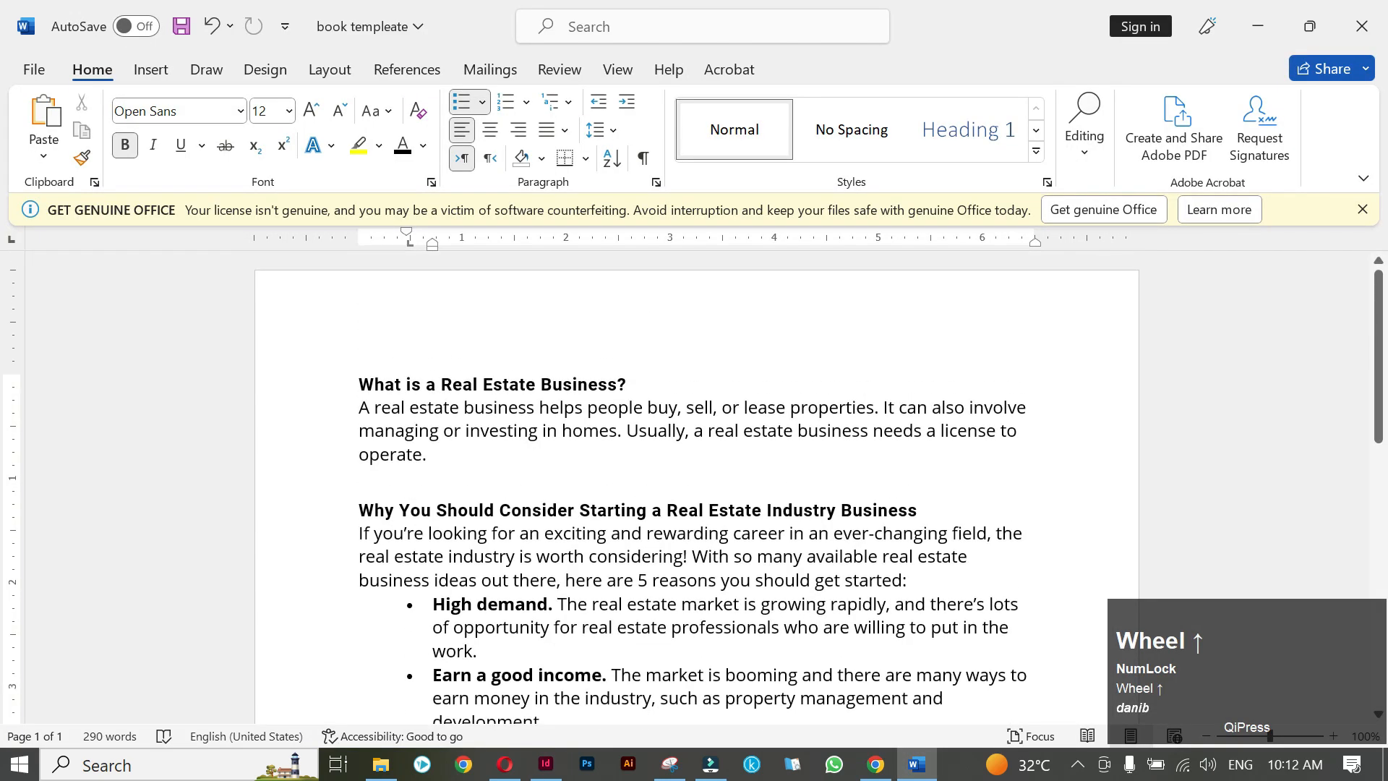
{"action": "left_click_drag", "start_coordinate": [353, 385], "coordinate": [699, 358]}
{"action": "key", "text": "ctrl+c"}
{"action": "key", "text": "alt+Tab"}
{"action": "key", "text": "space"}
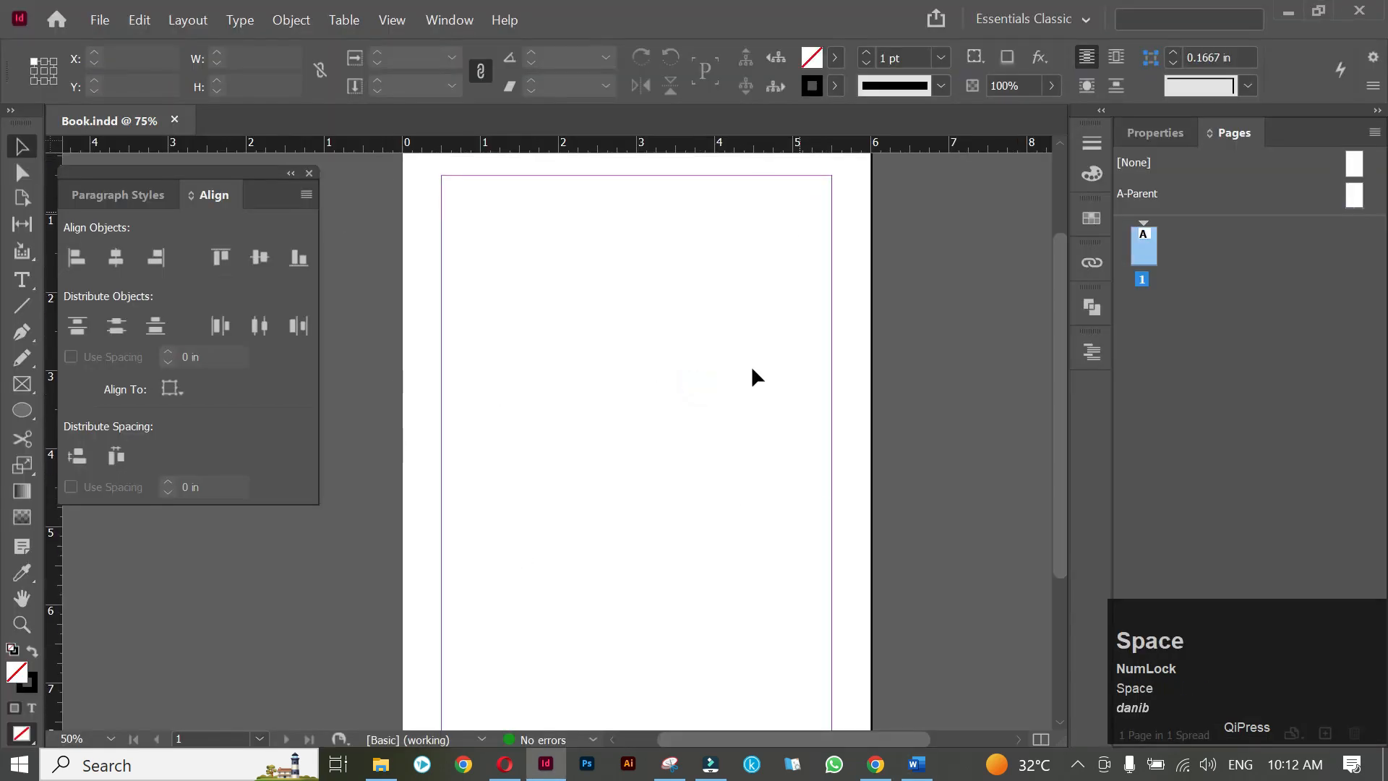
{"action": "left_click_drag", "start_coordinate": [437, 287], "coordinate": [833, 532]}
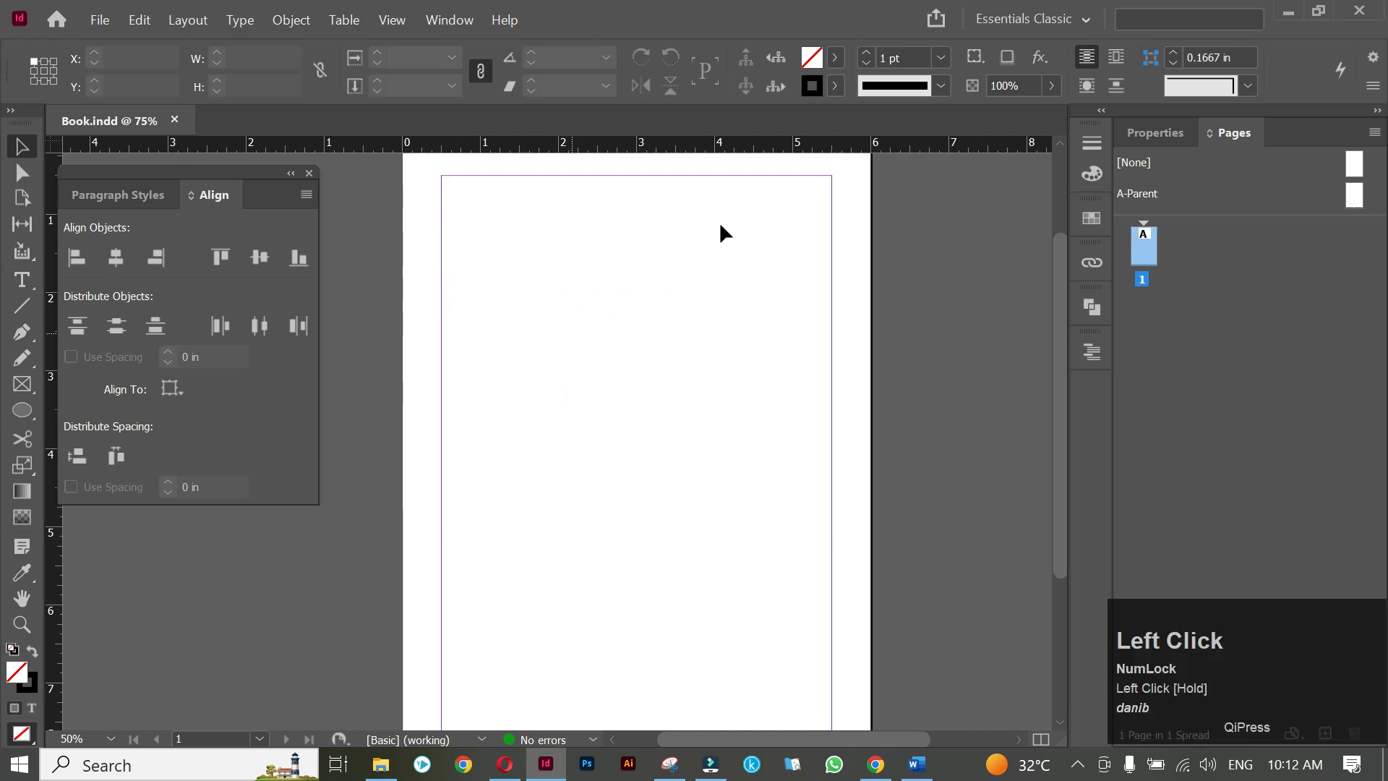
{"action": "left_click", "coordinate": [917, 764]}
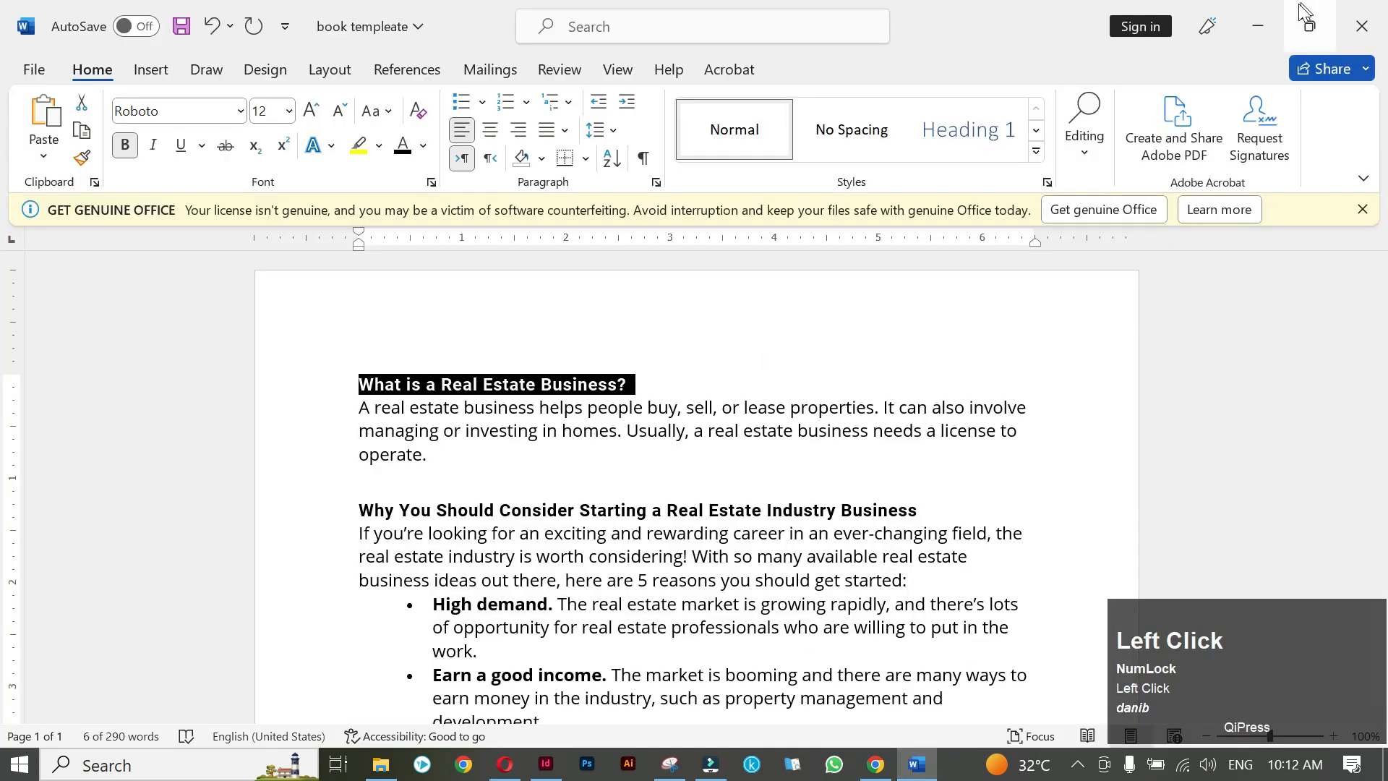
{"action": "left_click", "coordinate": [1263, 23]}
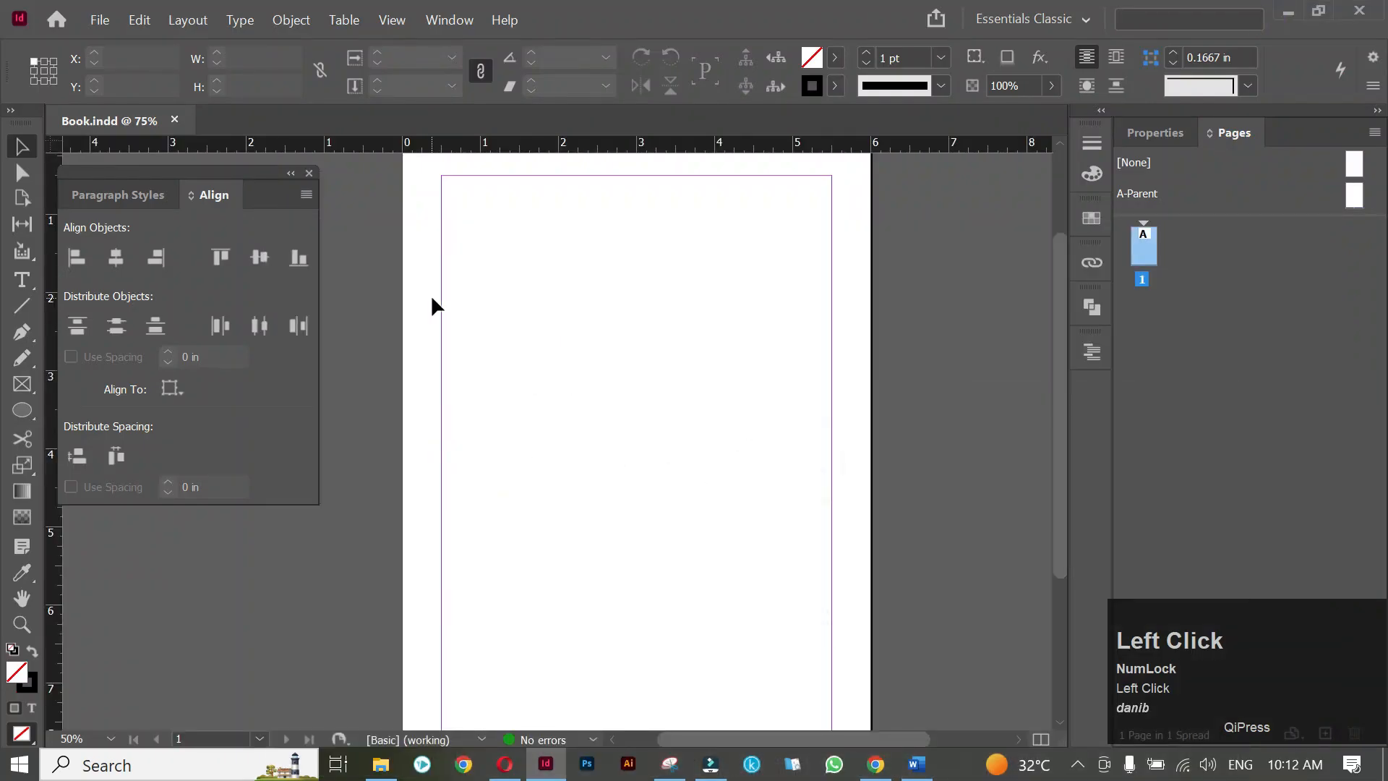
{"action": "left_click_drag", "start_coordinate": [442, 304], "coordinate": [830, 589]}
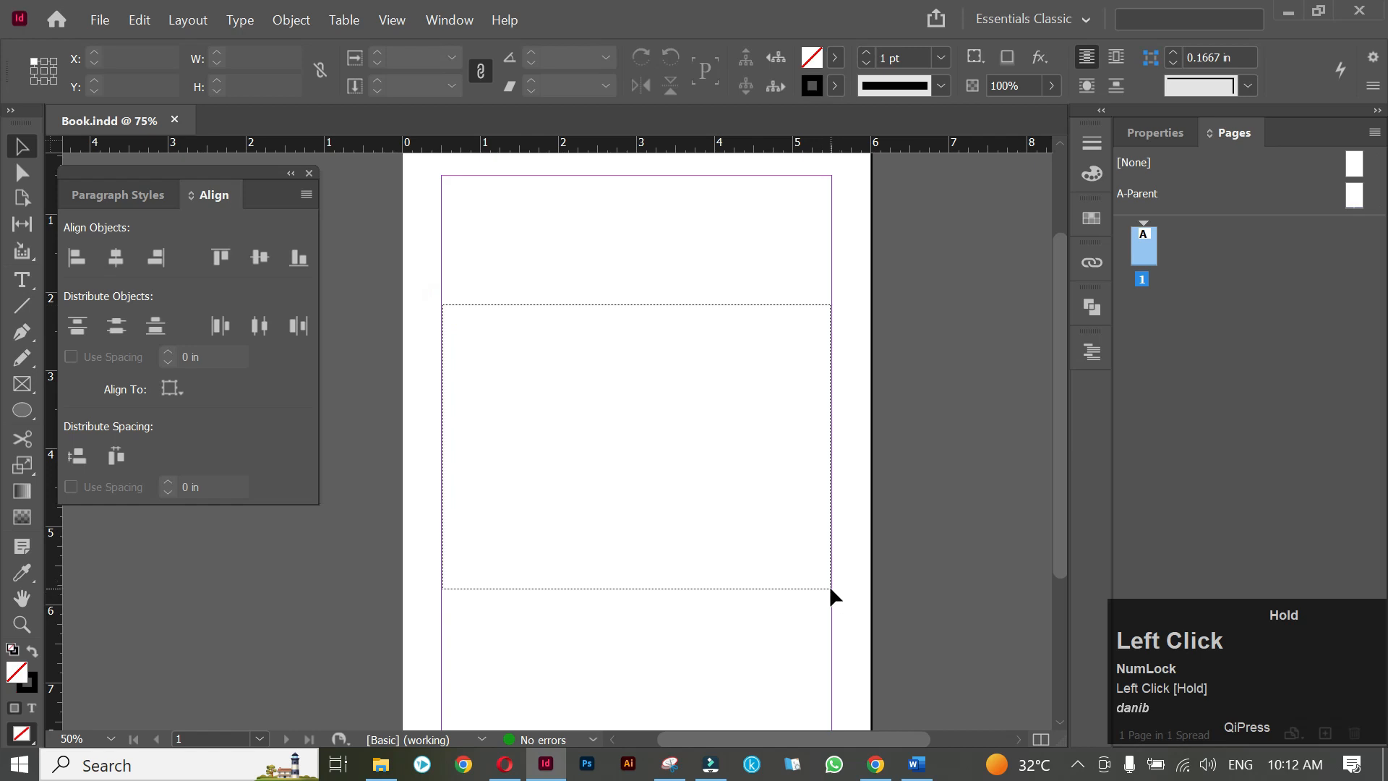
Remove the parent footer and page number from page 1 by applying the [None] parent to it.
{"action": "scroll", "coordinate": [718, 539], "scroll_direction": "down", "scroll_amount": 3}
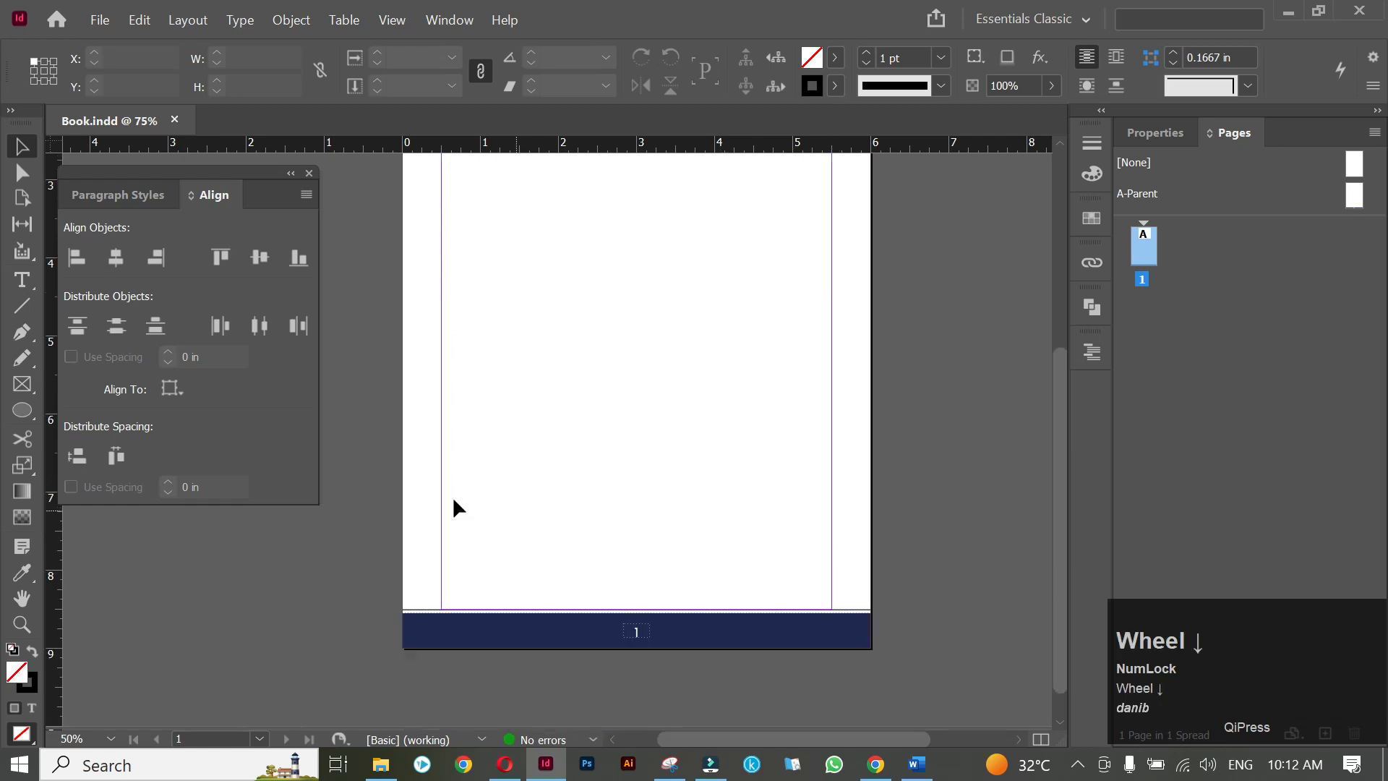
{"action": "left_click", "coordinate": [697, 604]}
{"action": "left_click_drag", "start_coordinate": [498, 520], "coordinate": [806, 568]}
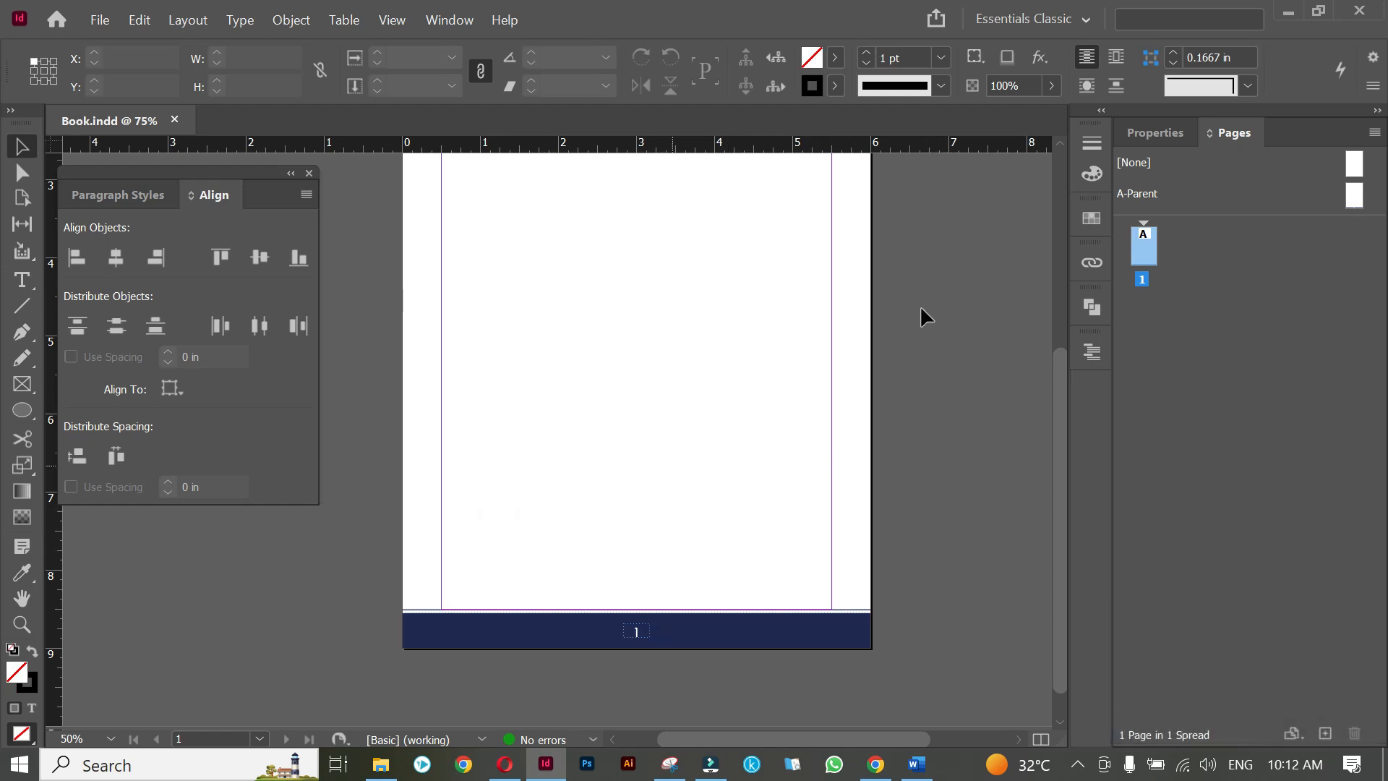
{"action": "left_click", "coordinate": [1355, 166]}
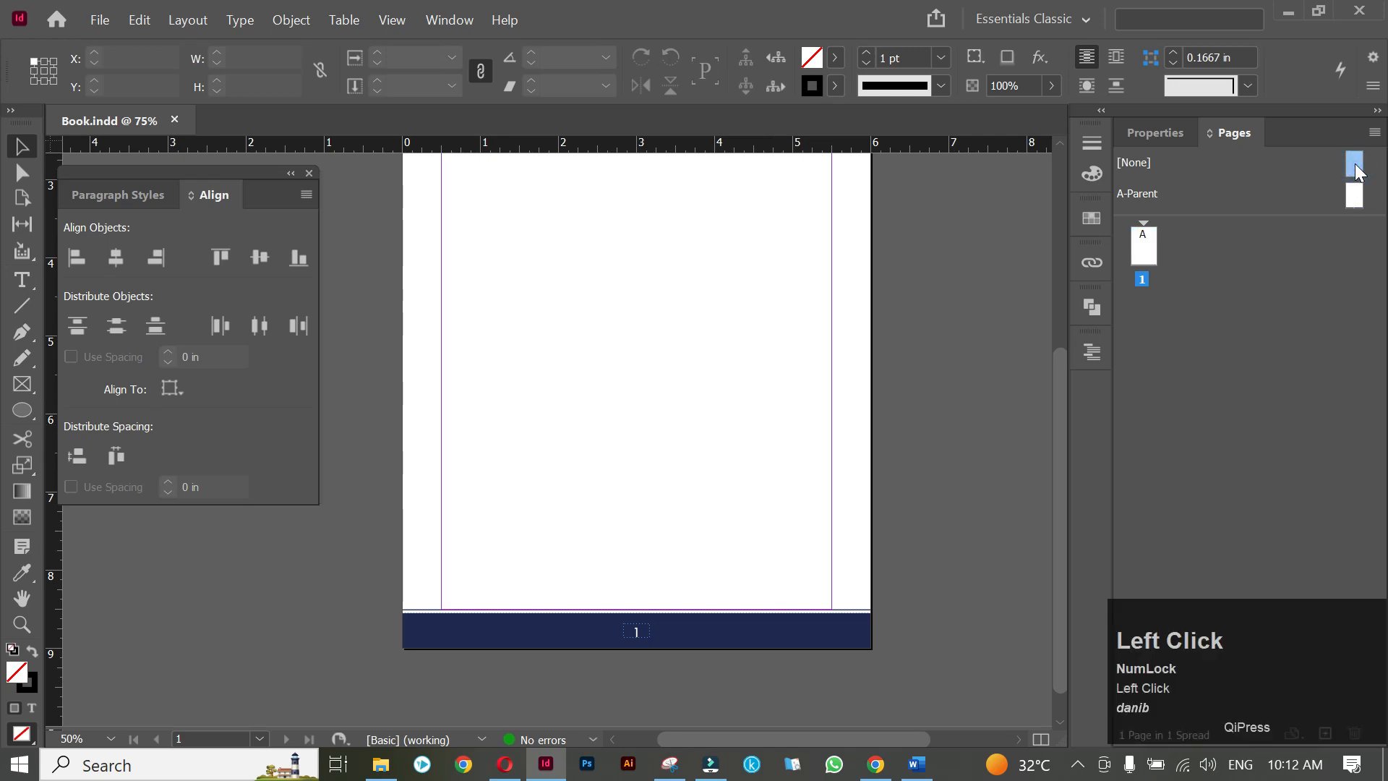
{"action": "left_click_drag", "start_coordinate": [1355, 167], "coordinate": [1261, 173]}
{"action": "left_click_drag", "start_coordinate": [1257, 190], "coordinate": [1151, 258]}
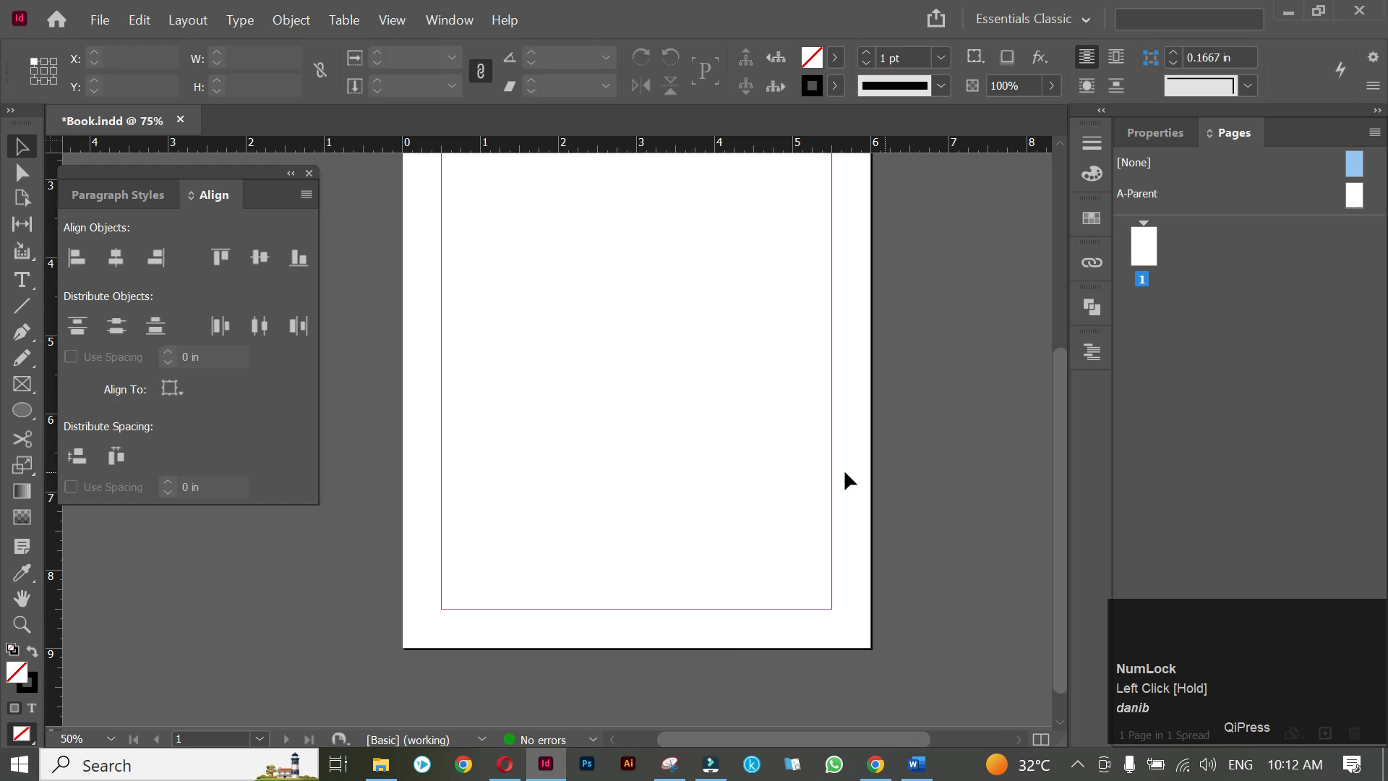
Add a second page to the document and apply A-Parent to it.
{"action": "left_click", "coordinate": [1323, 733]}
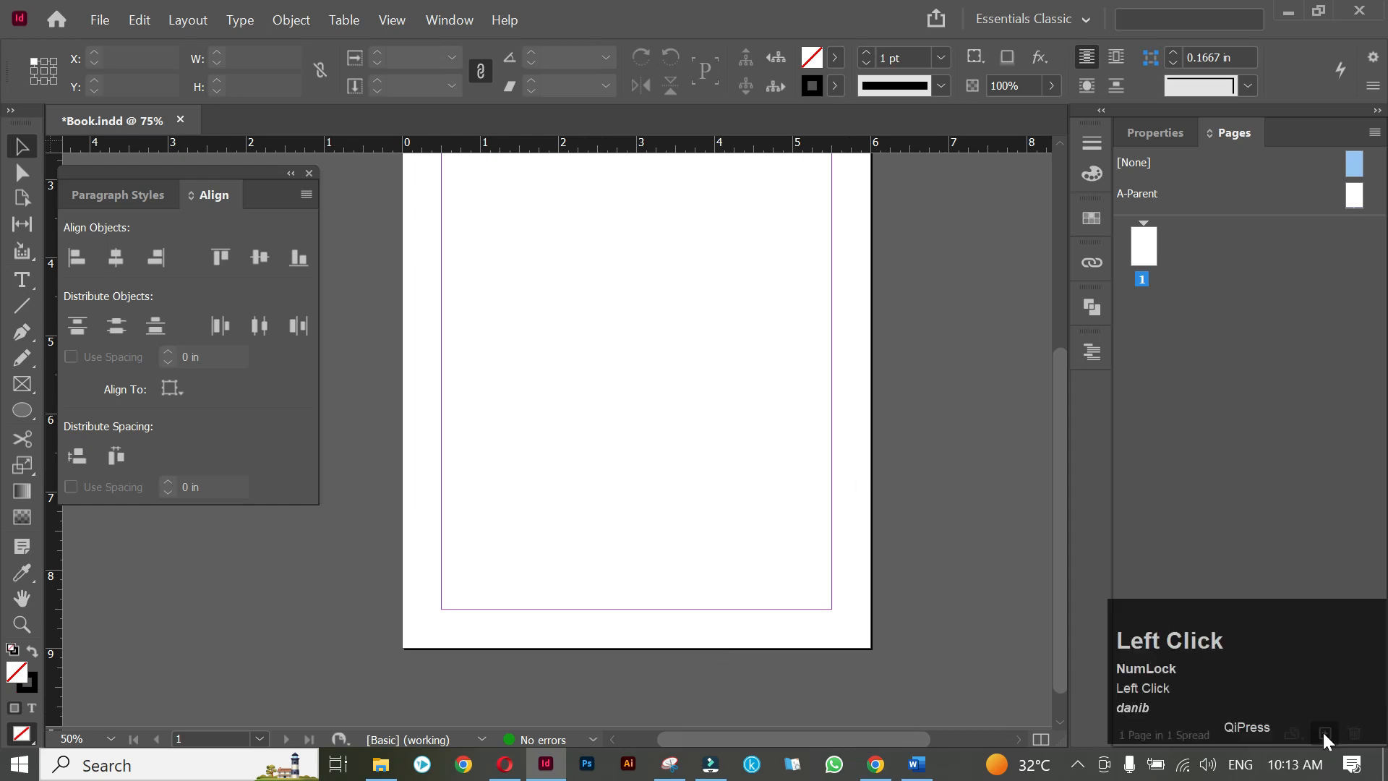
{"action": "key", "text": "space"}
{"action": "left_click_drag", "start_coordinate": [561, 337], "coordinate": [609, 307]}
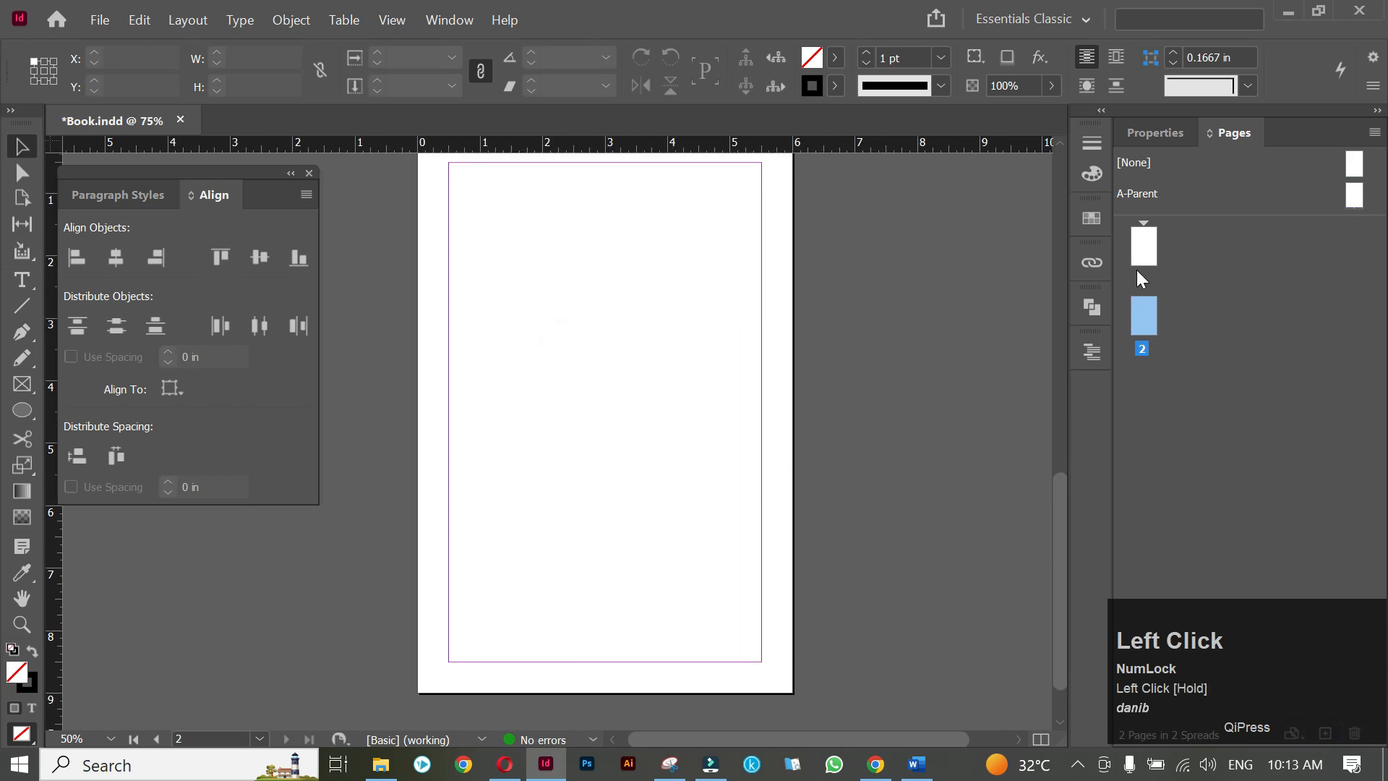
{"action": "left_click_drag", "start_coordinate": [1359, 210], "coordinate": [1153, 324]}
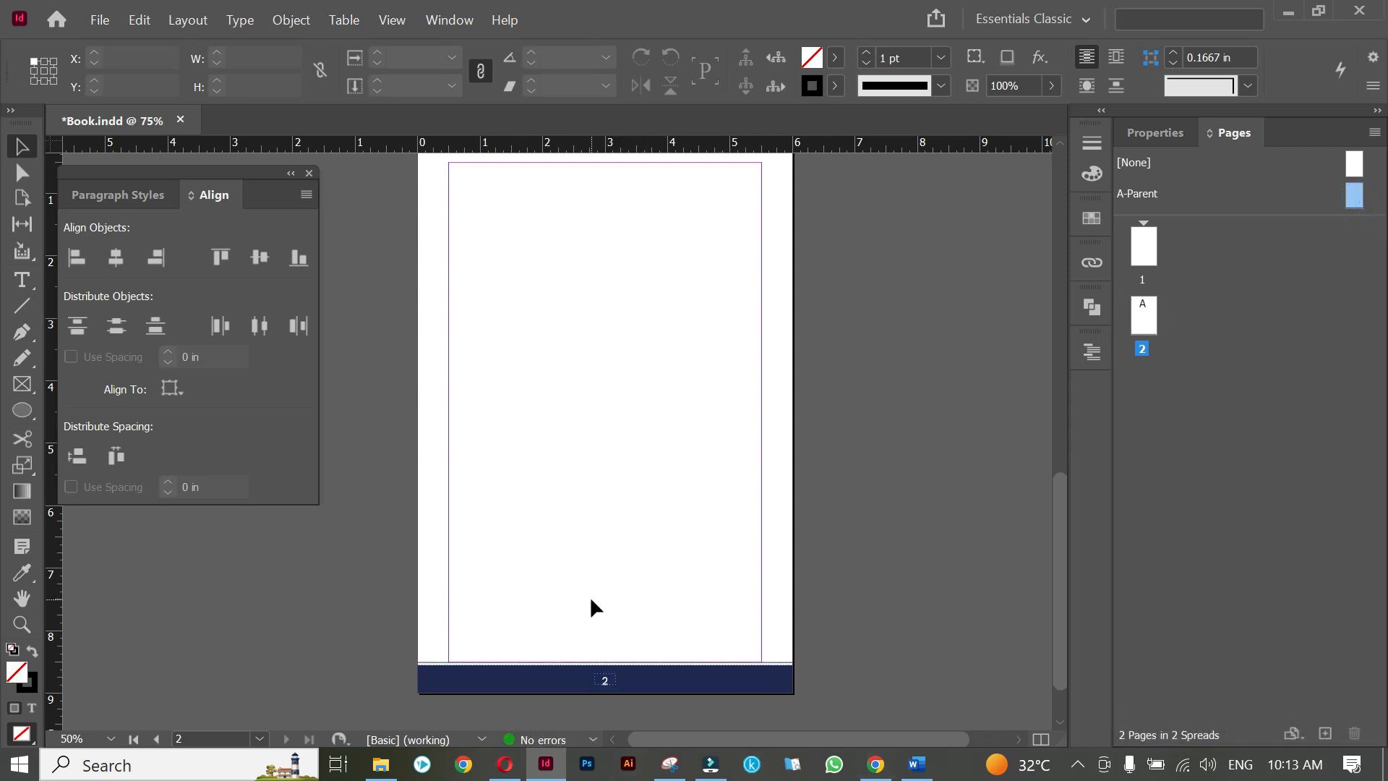
{"action": "scroll", "coordinate": [669, 372], "scroll_direction": "up", "scroll_amount": 2}
{"action": "scroll", "coordinate": [666, 372], "scroll_direction": "down", "scroll_amount": 3}
{"action": "key", "text": "space"}
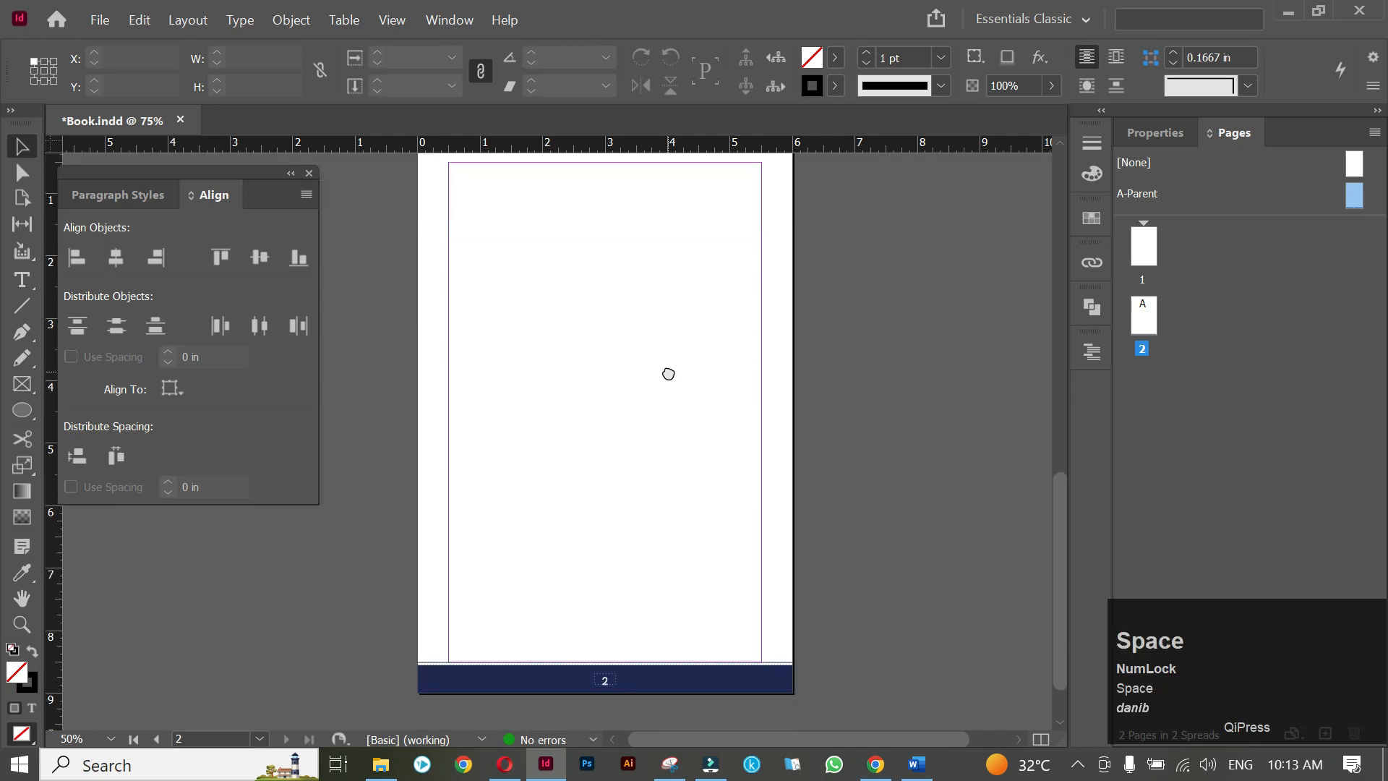
{"action": "left_click_drag", "start_coordinate": [666, 372], "coordinate": [688, 391]}
{"action": "left_click_drag", "start_coordinate": [598, 694], "coordinate": [655, 705]}
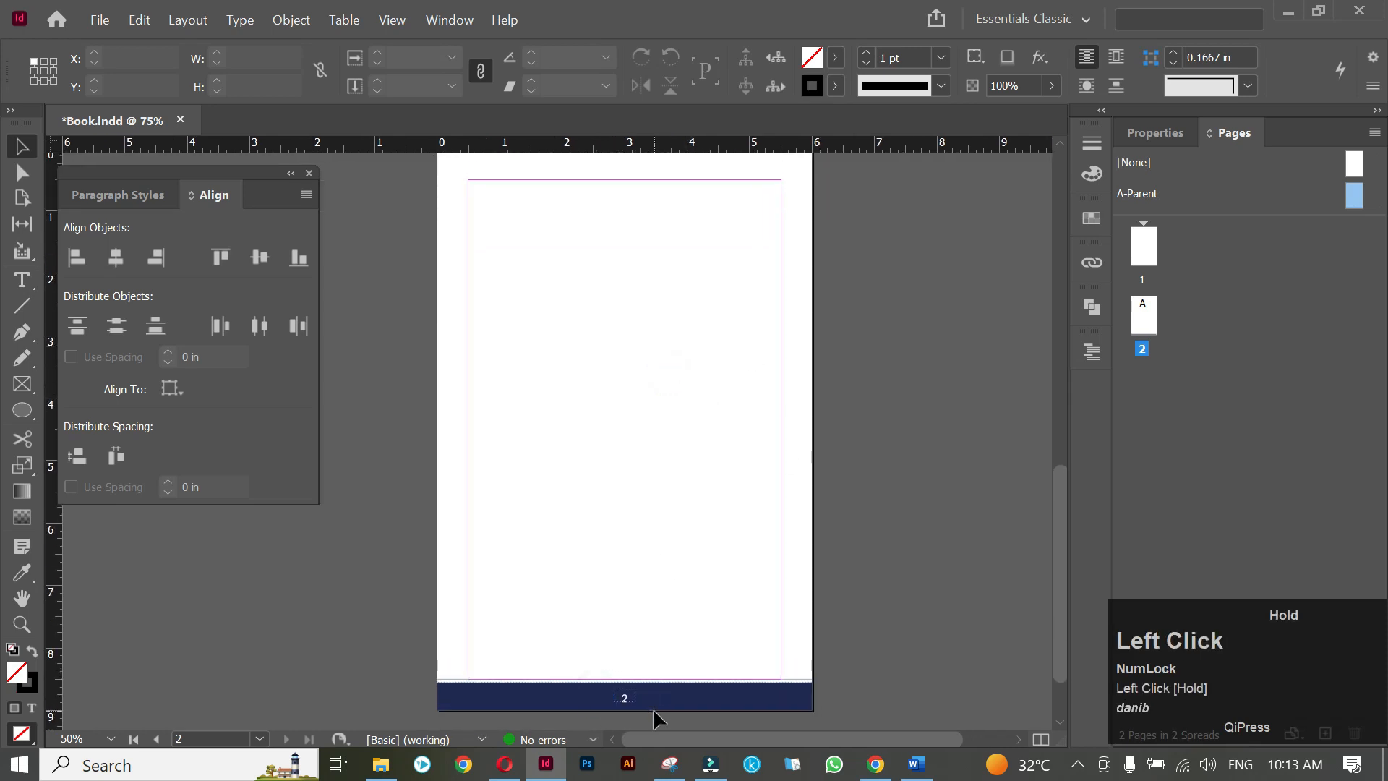
{"action": "left_click", "coordinate": [726, 367]}
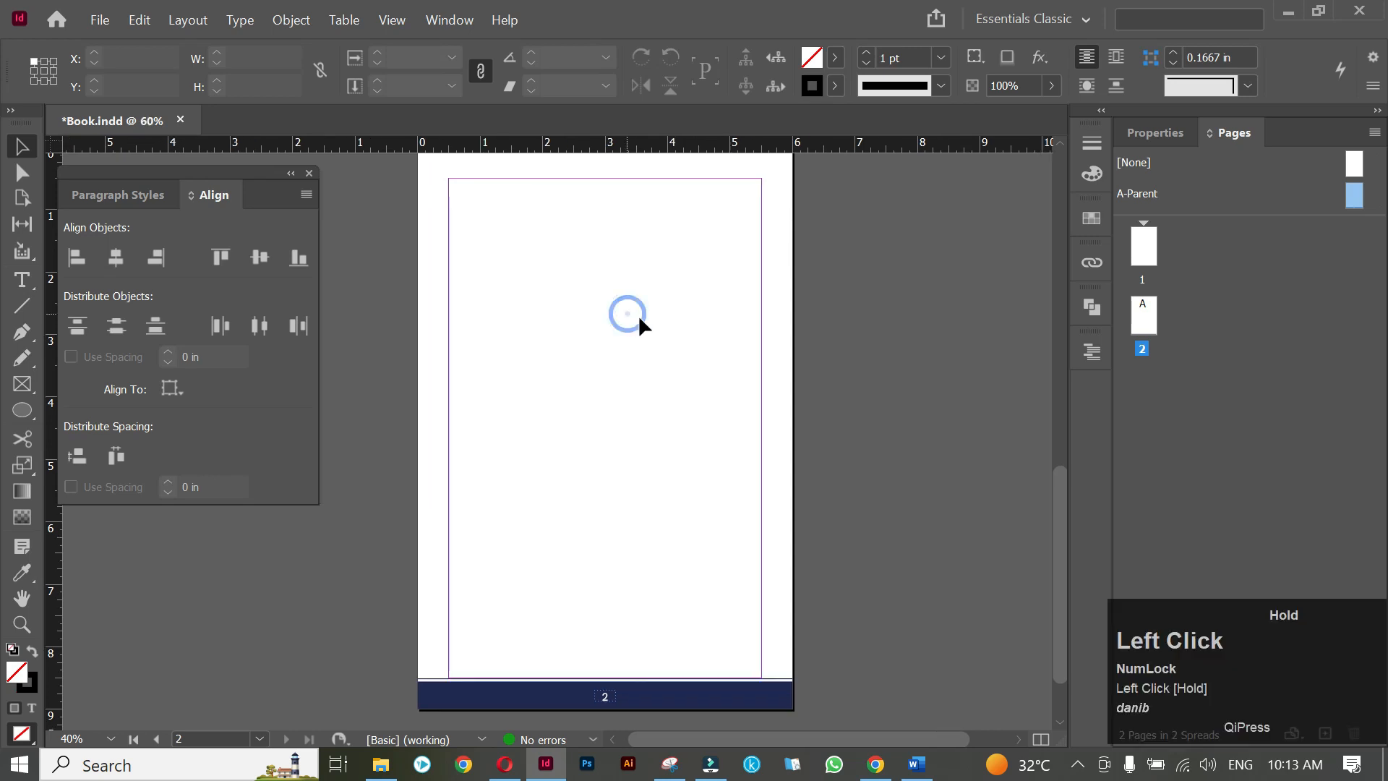
Copy the heading "What is a Real Estate Business?" from Word and paste it into a new text frame about 3.82 x 2.52 in on page 2 in InDesign.
{"action": "left_click", "coordinate": [917, 765]}
{"action": "key", "text": "ctrl+c"}
{"action": "key", "text": "alt+Tab"}
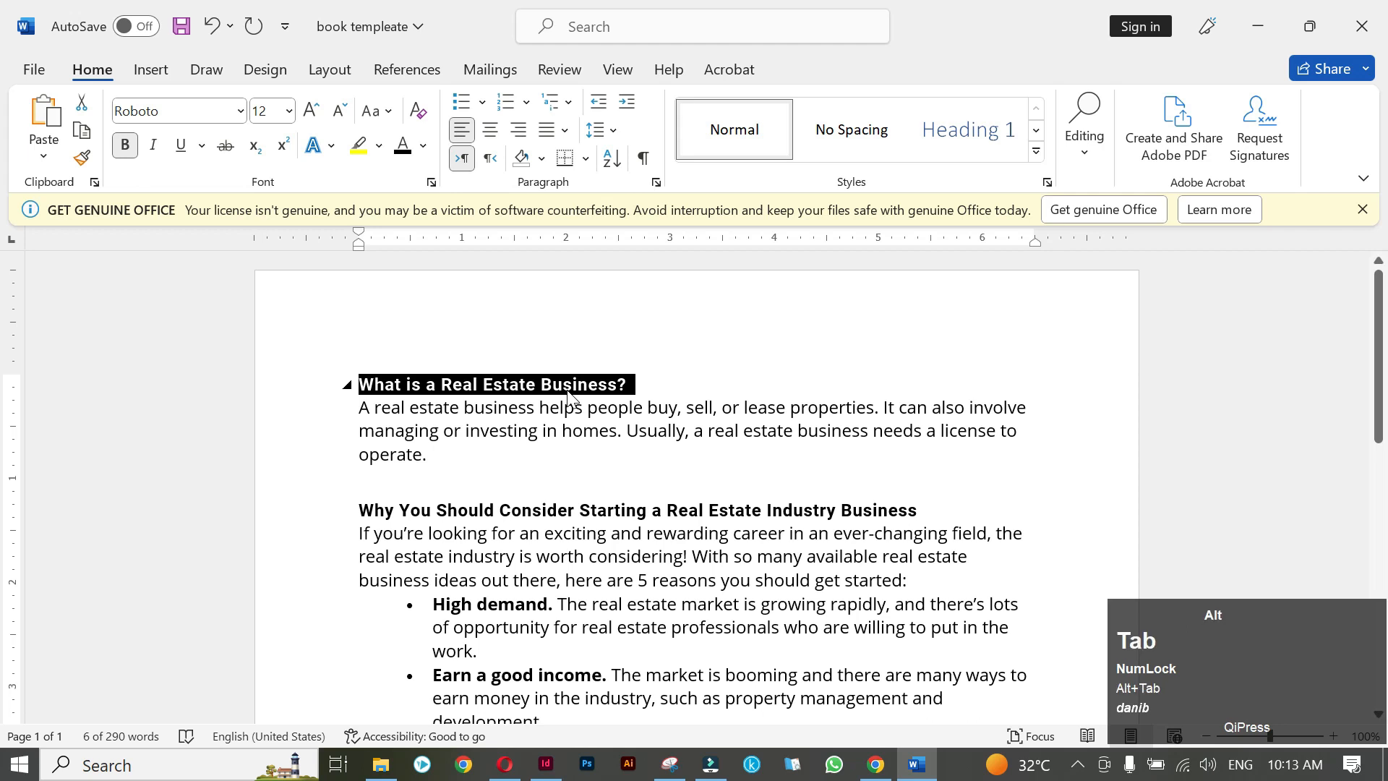
{"action": "key", "text": "space"}
{"action": "left_click_drag", "start_coordinate": [591, 283], "coordinate": [609, 296]}
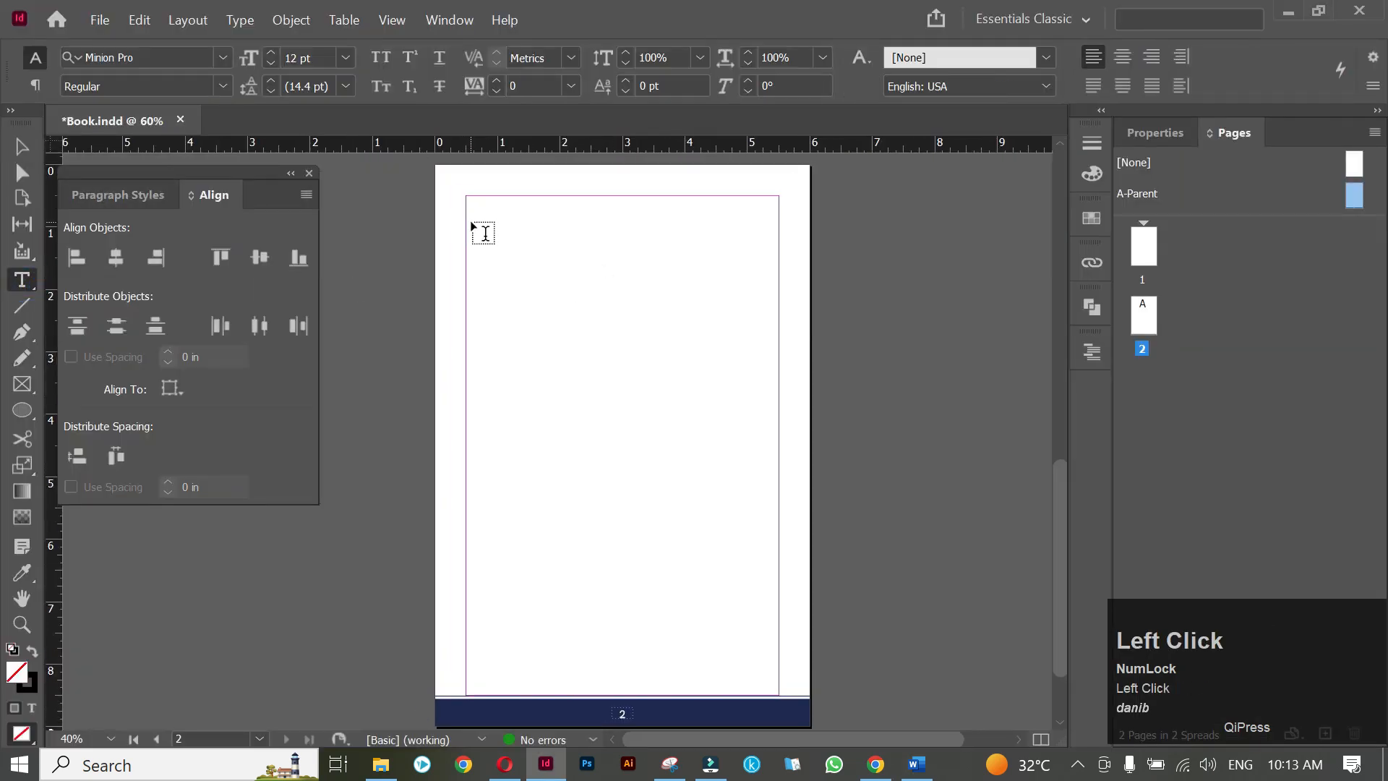
{"action": "left_click_drag", "start_coordinate": [468, 223], "coordinate": [707, 379]}
{"action": "key", "text": "ctrl+v"}
Format the whole heading in Poppins Bold with All Caps.
{"action": "left_click_drag", "start_coordinate": [629, 227], "coordinate": [458, 220]}
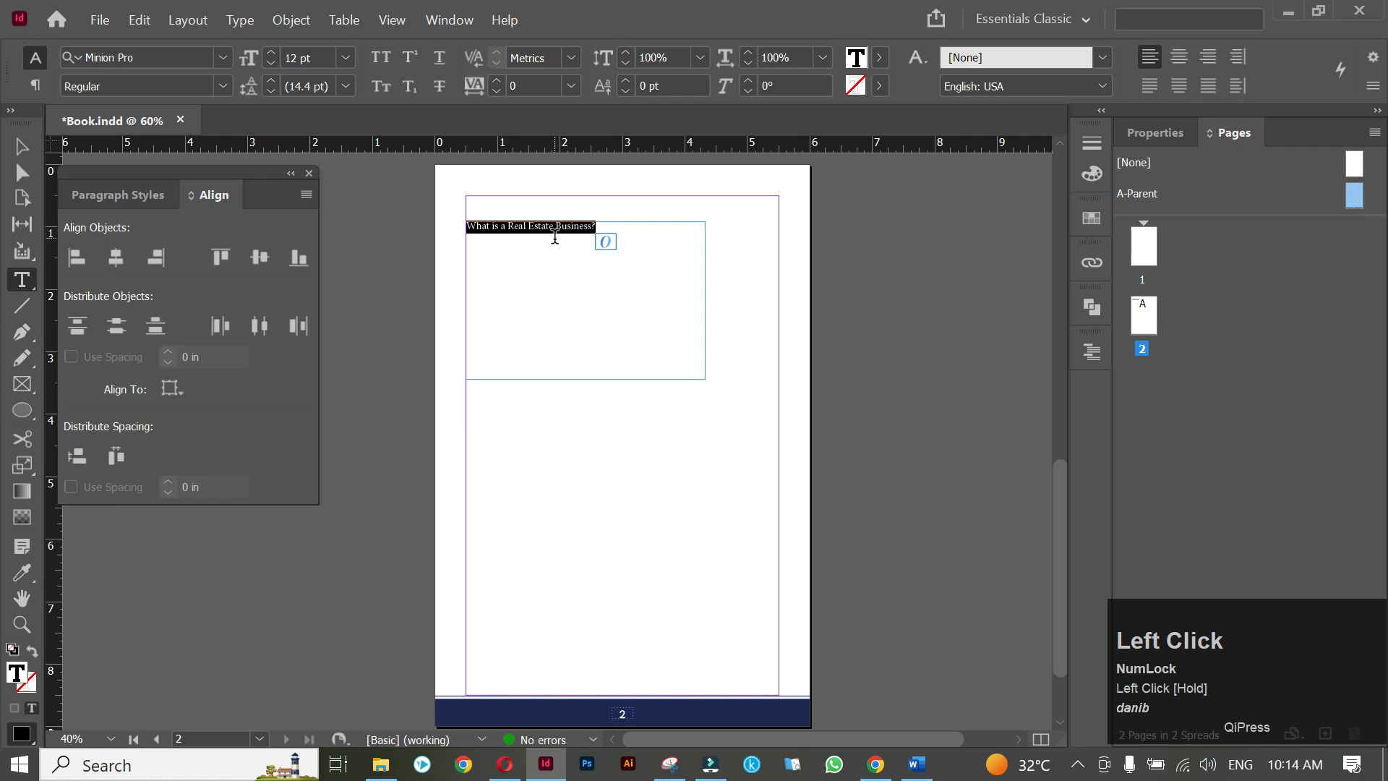
{"action": "left_click", "coordinate": [197, 58]}
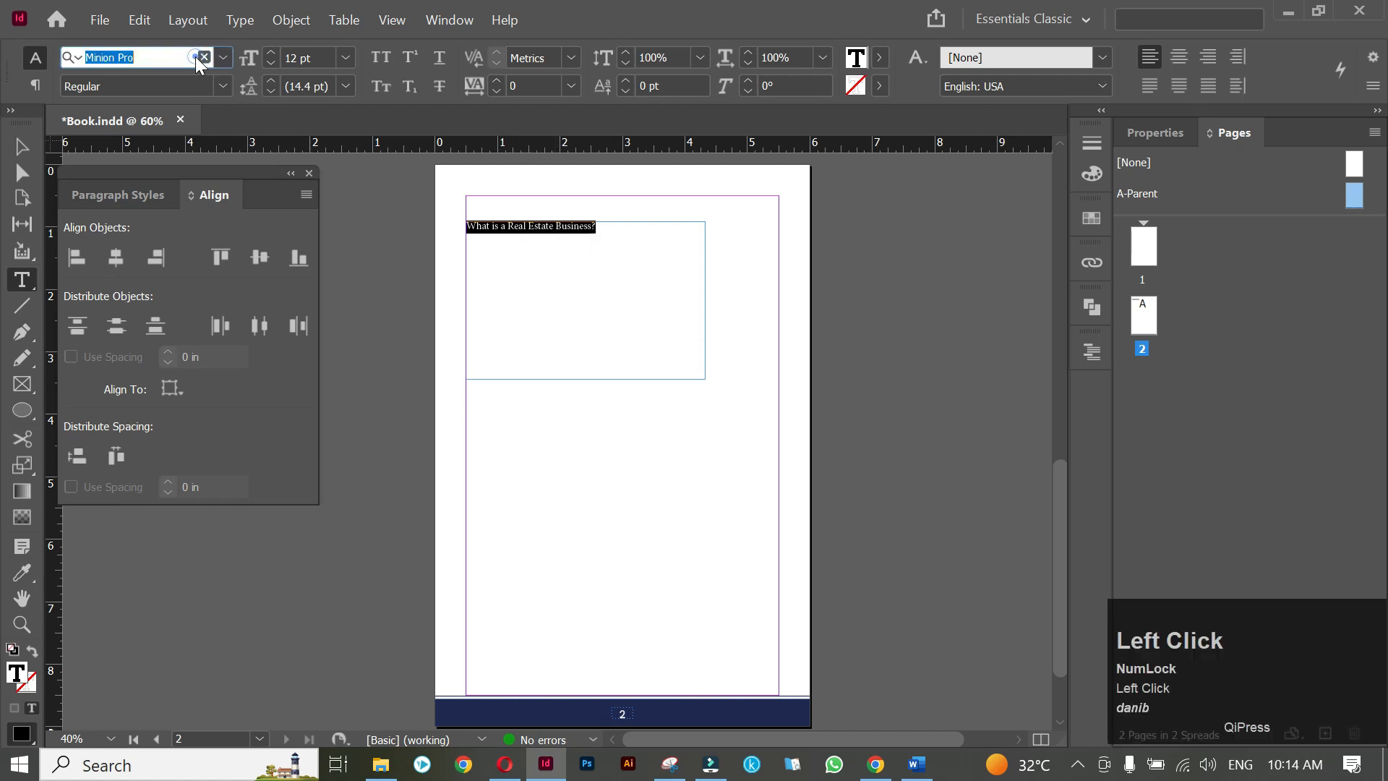
{"action": "type", "text": "pop"}
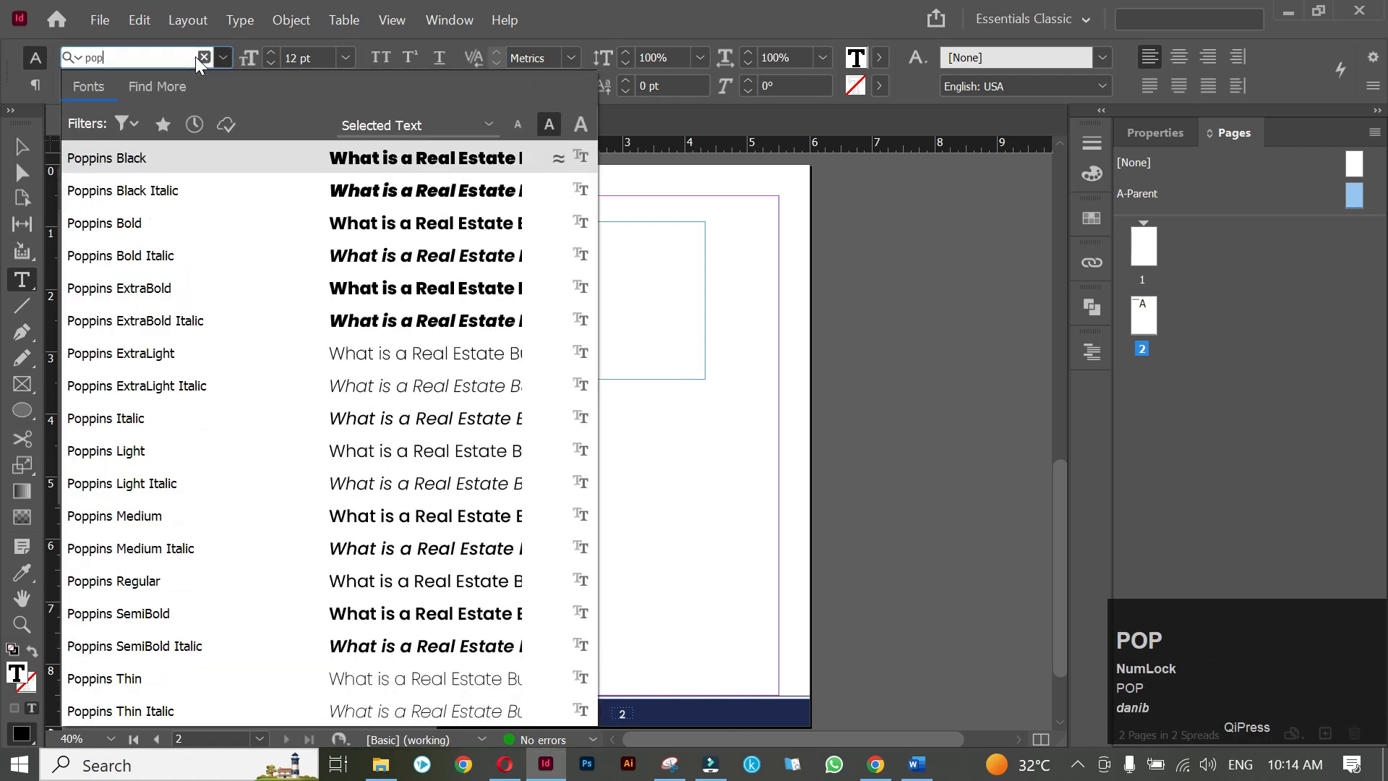
{"action": "left_click", "coordinate": [198, 225]}
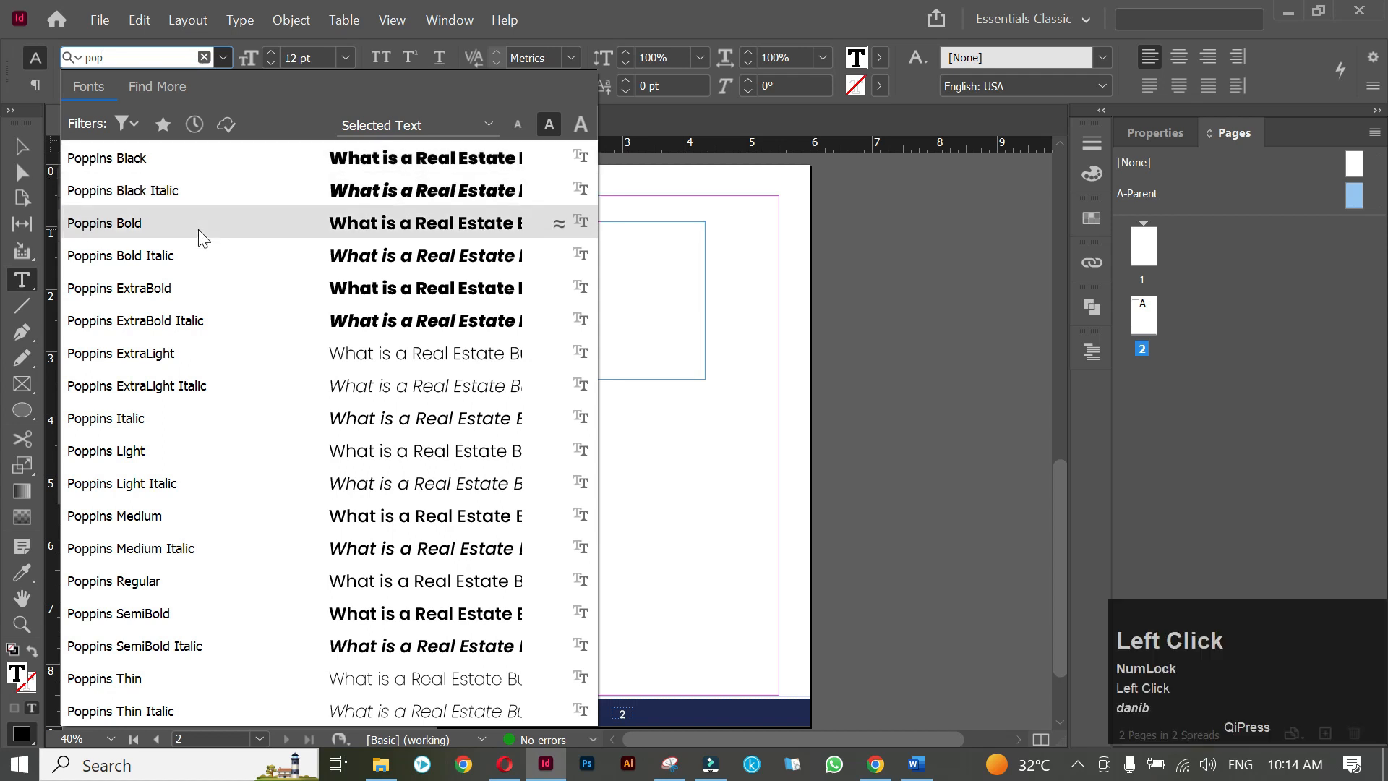
{"action": "left_click", "coordinate": [379, 64]}
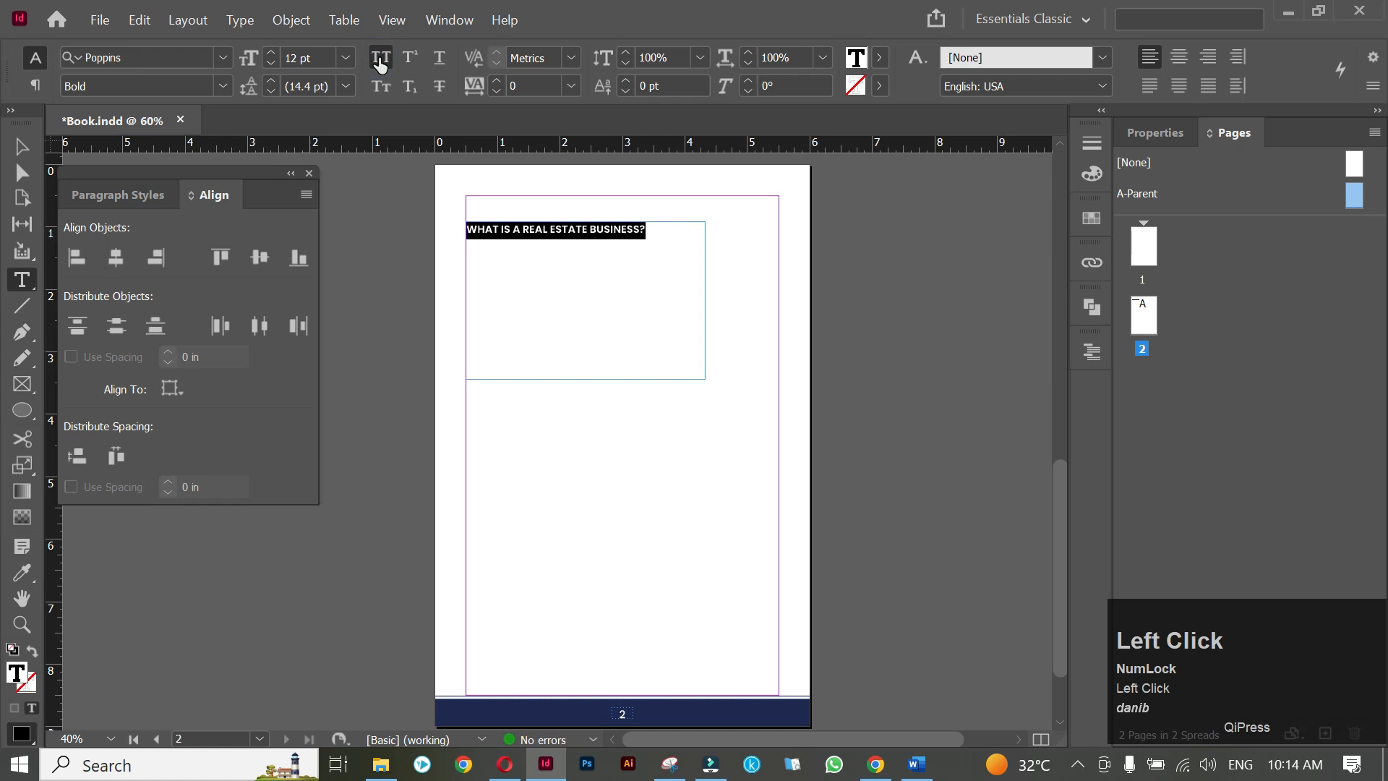
Increase the heading's font size to 28 pt.
{"action": "left_click", "coordinate": [272, 53]}
{"action": "left_click", "coordinate": [272, 53]}
{"action": "left_click", "coordinate": [272, 53]}
{"action": "left_click", "coordinate": [272, 53]}
{"action": "left_click", "coordinate": [274, 55]}
{"action": "left_click", "coordinate": [274, 55]}
{"action": "left_click", "coordinate": [274, 55]}
{"action": "left_click", "coordinate": [274, 55]}
{"action": "left_click", "coordinate": [274, 54]}
{"action": "left_click", "coordinate": [274, 55]}
{"action": "left_click", "coordinate": [274, 55]}
{"action": "left_click", "coordinate": [274, 55]}
{"action": "left_click", "coordinate": [274, 55]}
{"action": "left_click", "coordinate": [274, 55]}
{"action": "left_click", "coordinate": [274, 55]}
{"action": "left_click", "coordinate": [274, 55]}
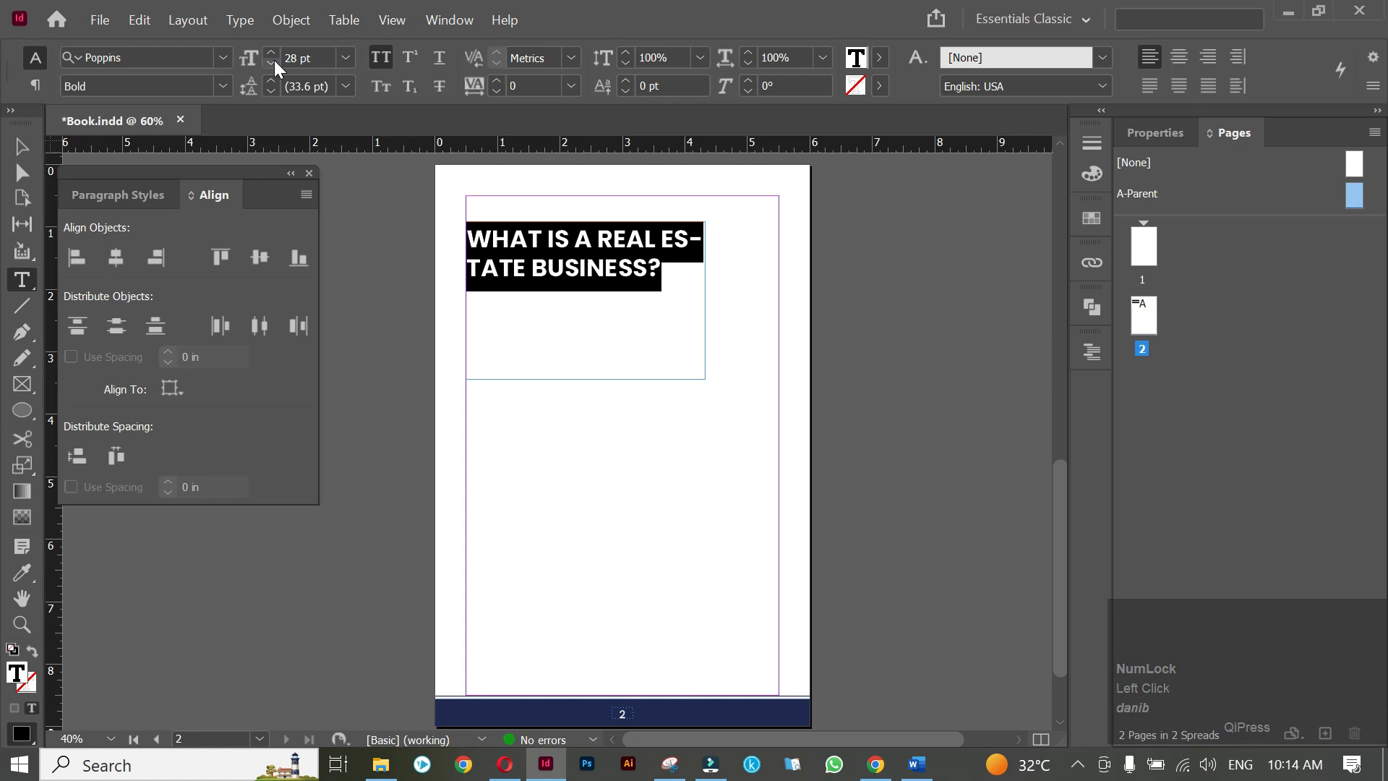
Fit the heading frame's height to its text.
{"action": "left_click", "coordinate": [16, 150]}
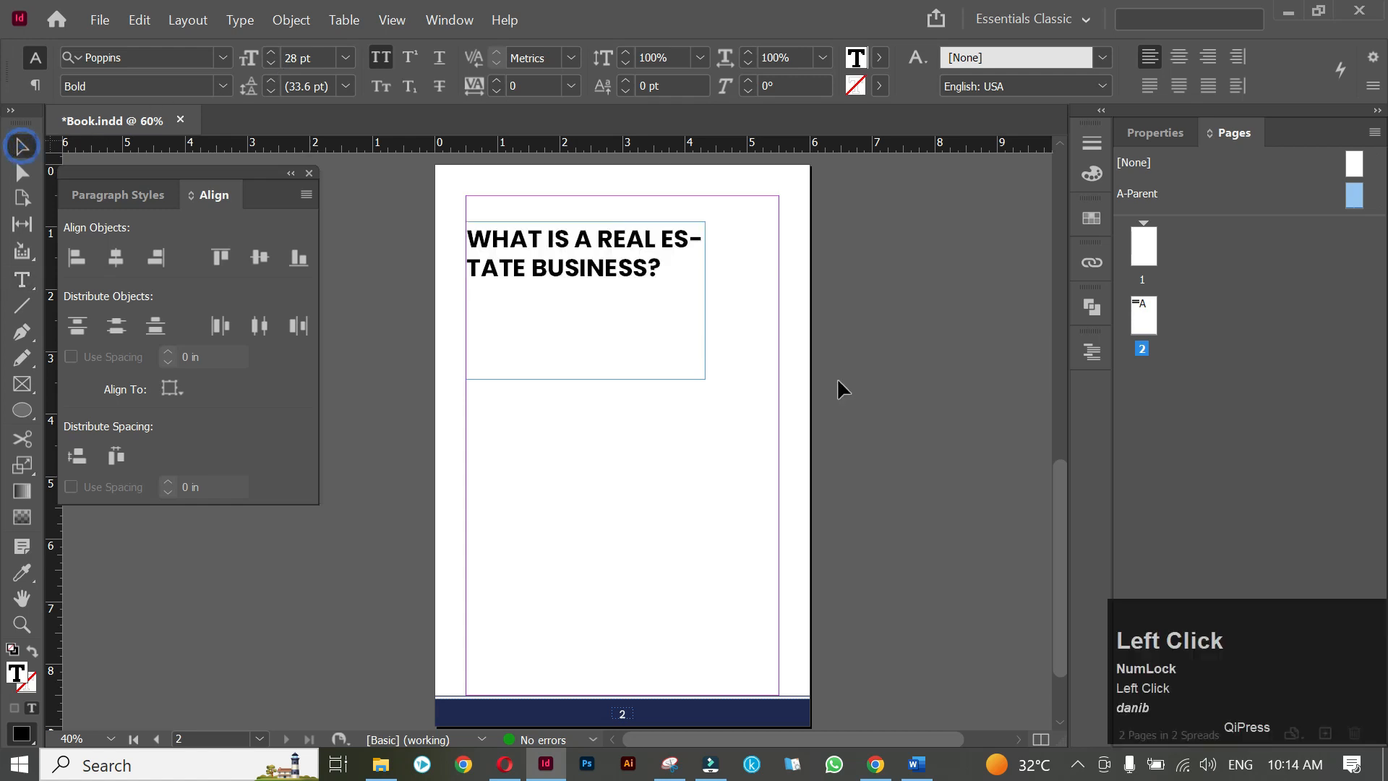
{"action": "left_click", "coordinate": [597, 288]}
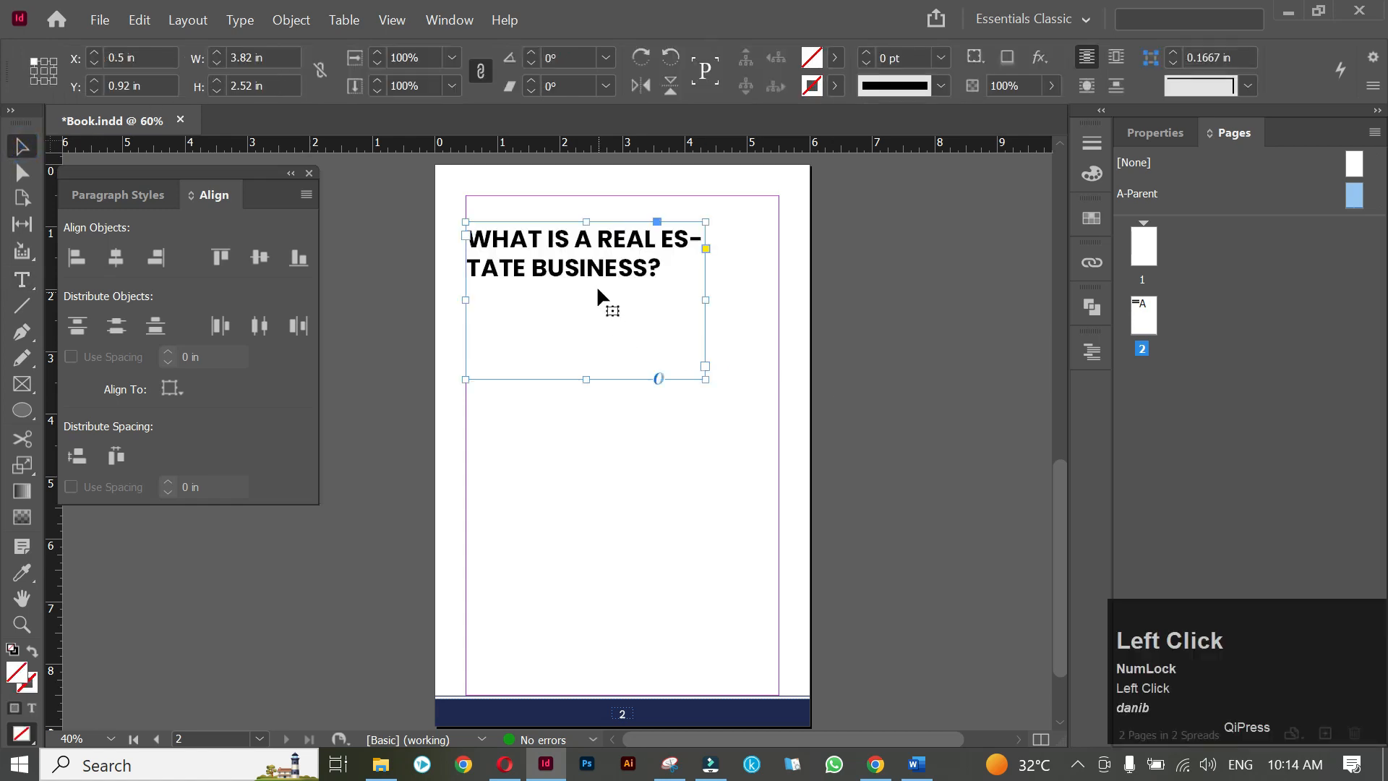
{"action": "double_click", "coordinate": [582, 379]}
Turn off hyphenation for the heading paragraph in the Hyphenation Settings and deselect the frame.
{"action": "double_click", "coordinate": [678, 261]}
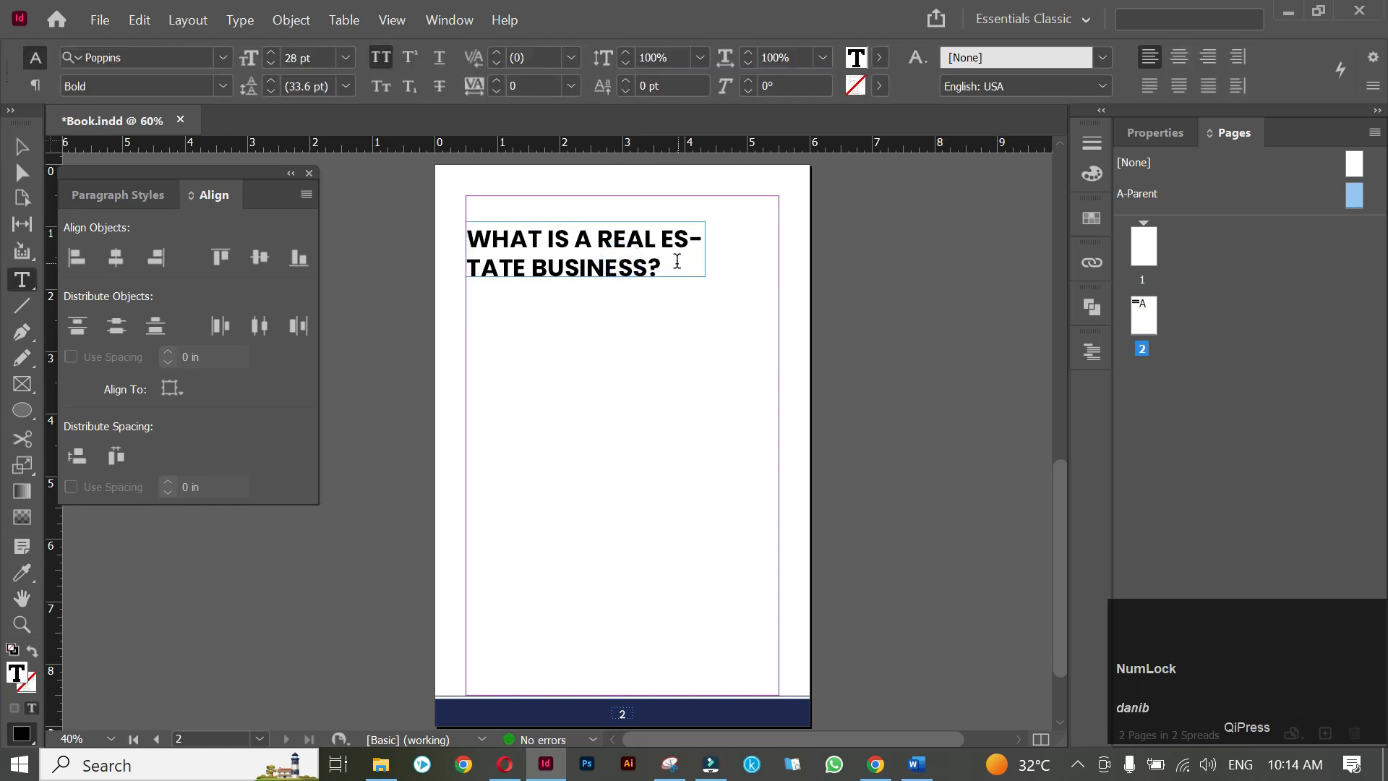
{"action": "triple_click", "coordinate": [678, 261]}
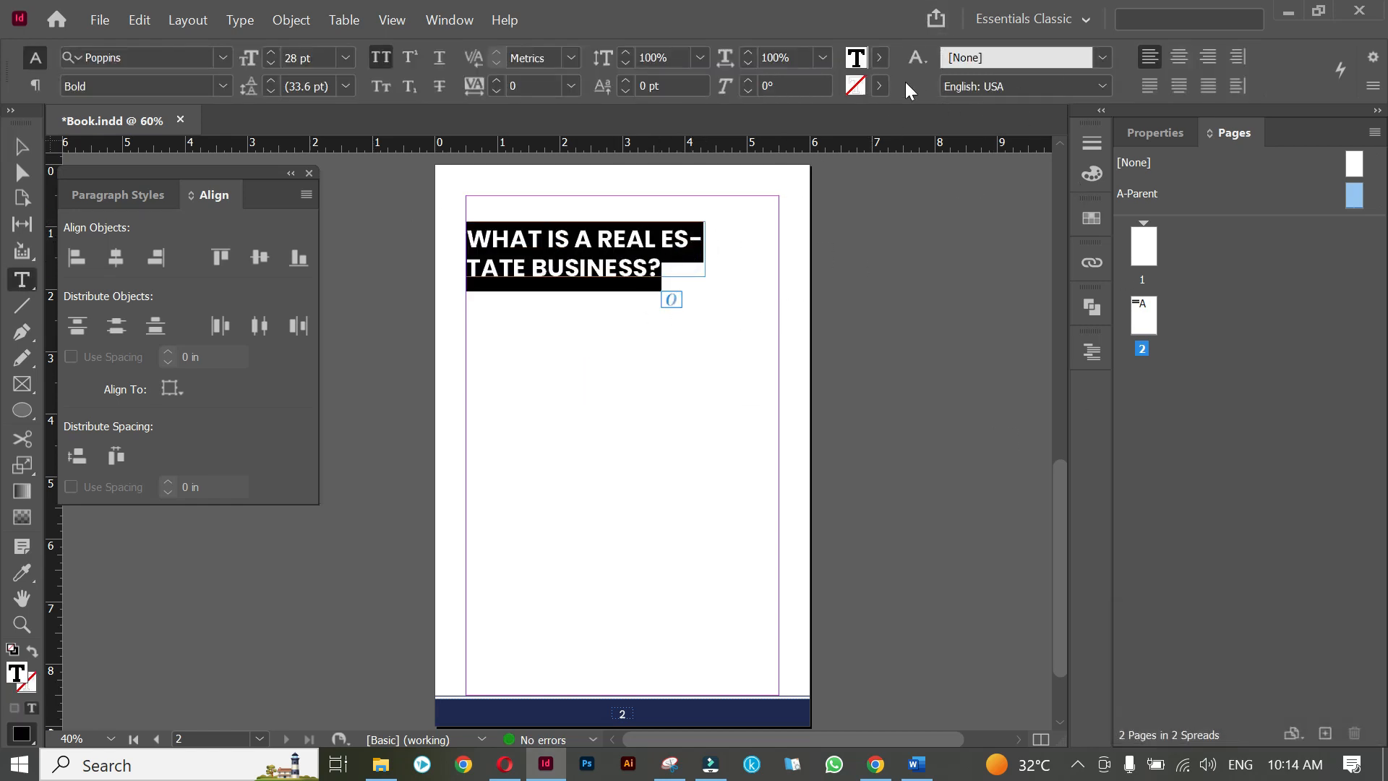
{"action": "left_click", "coordinate": [34, 84]}
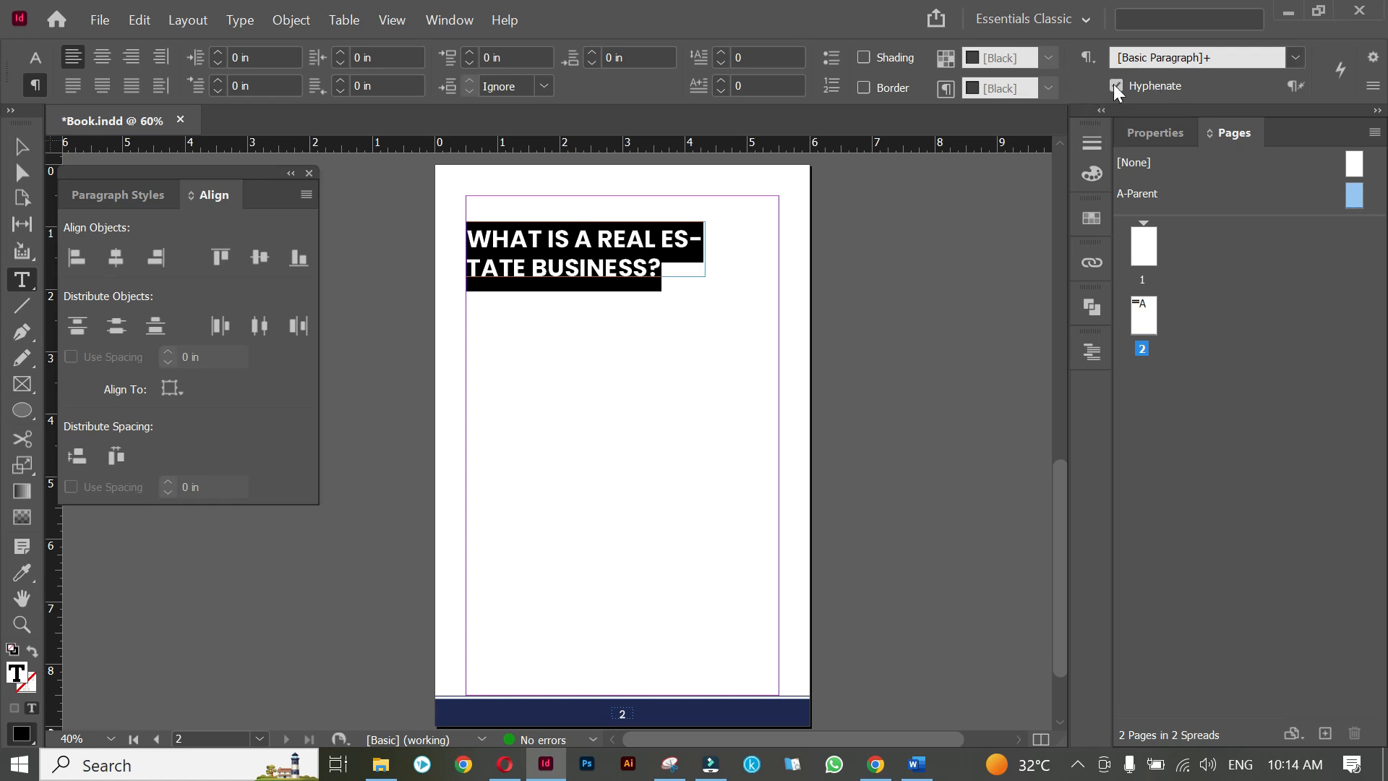
{"action": "left_click", "coordinate": [1373, 85]}
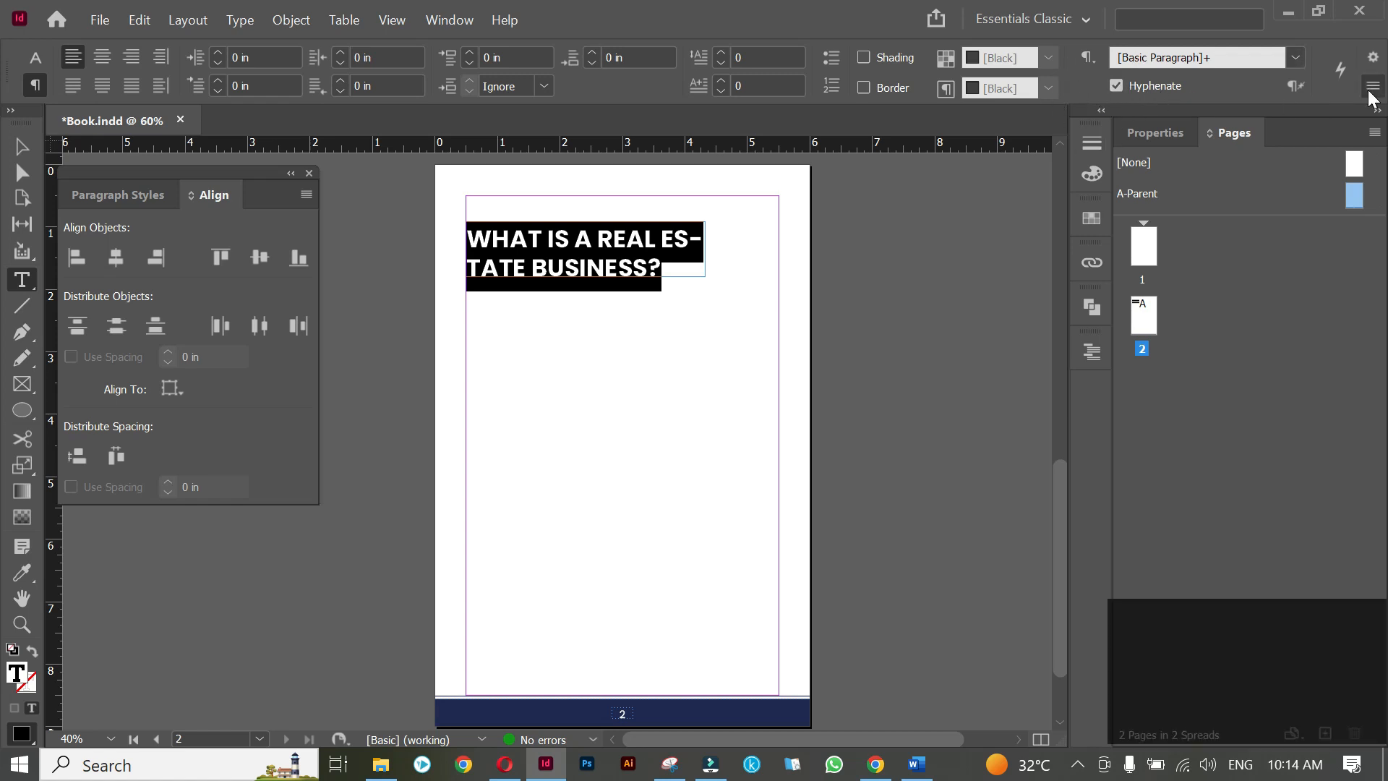
{"action": "left_click", "coordinate": [956, 246]}
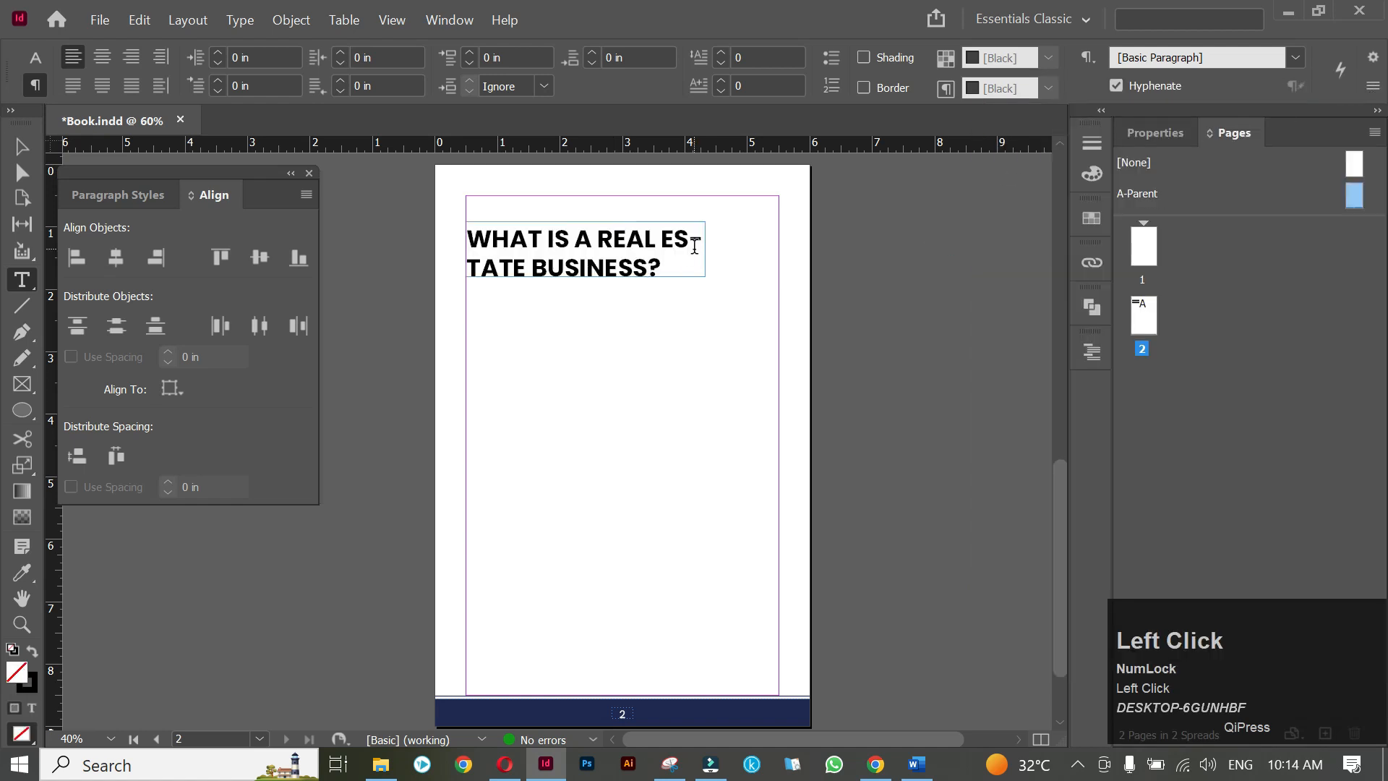
{"action": "triple_click", "coordinate": [593, 252]}
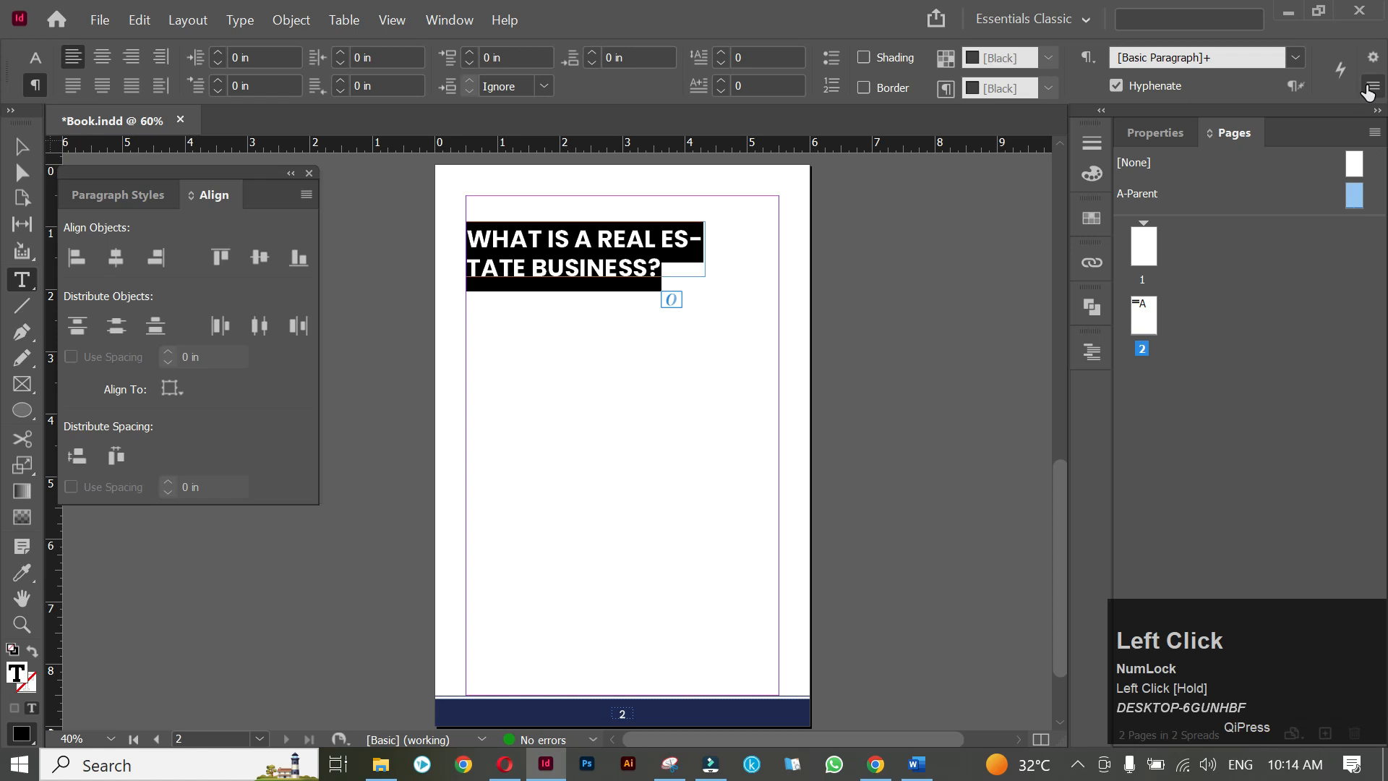
{"action": "left_click", "coordinate": [1373, 85]}
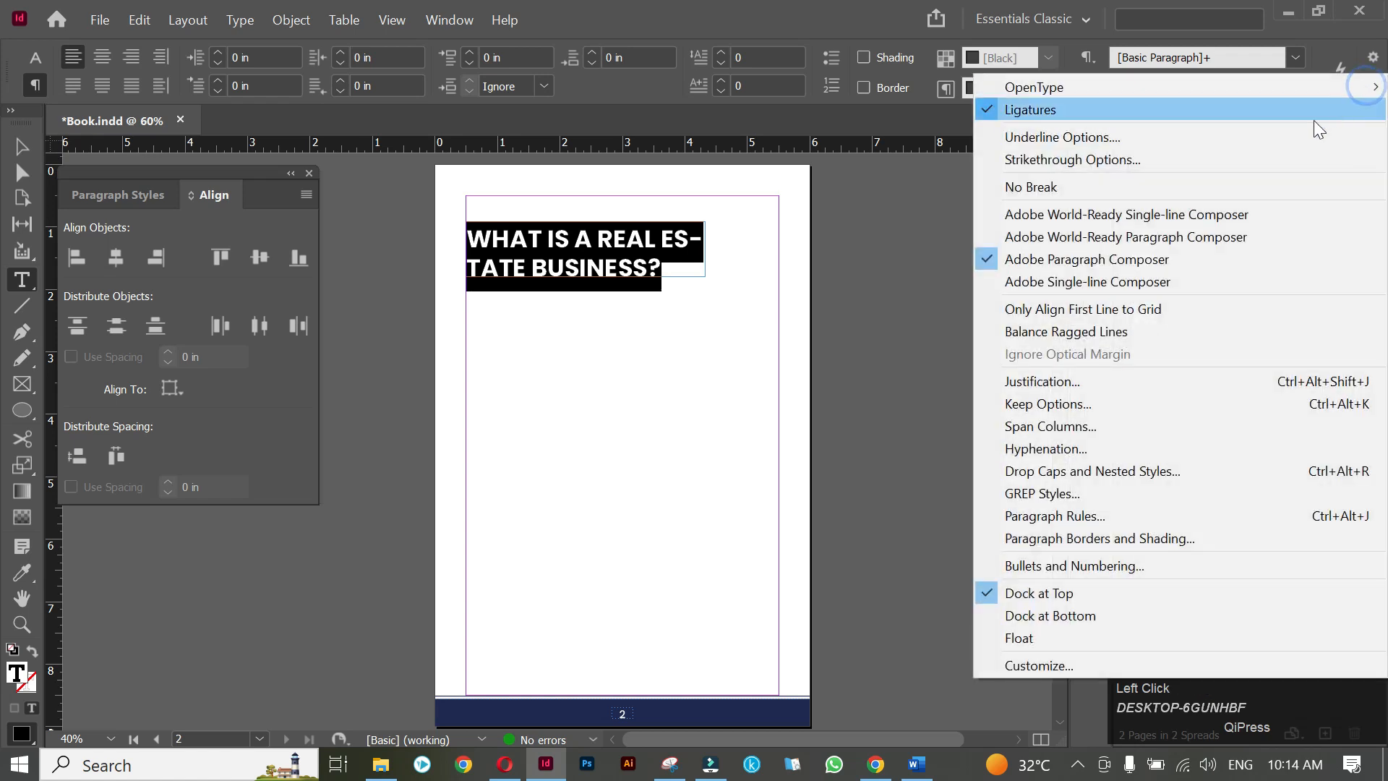
{"action": "left_click", "coordinate": [1079, 450]}
{"action": "left_click", "coordinate": [513, 567]}
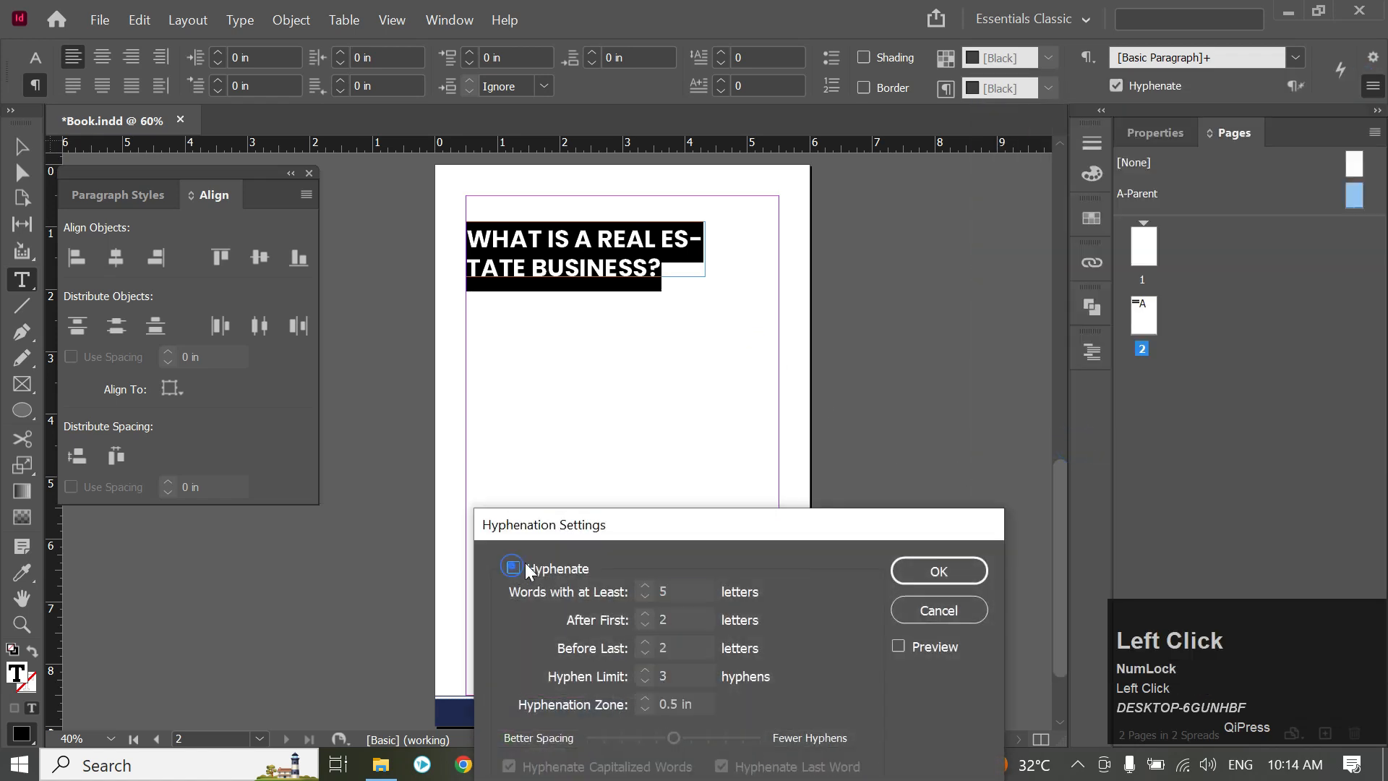
{"action": "left_click", "coordinate": [937, 572]}
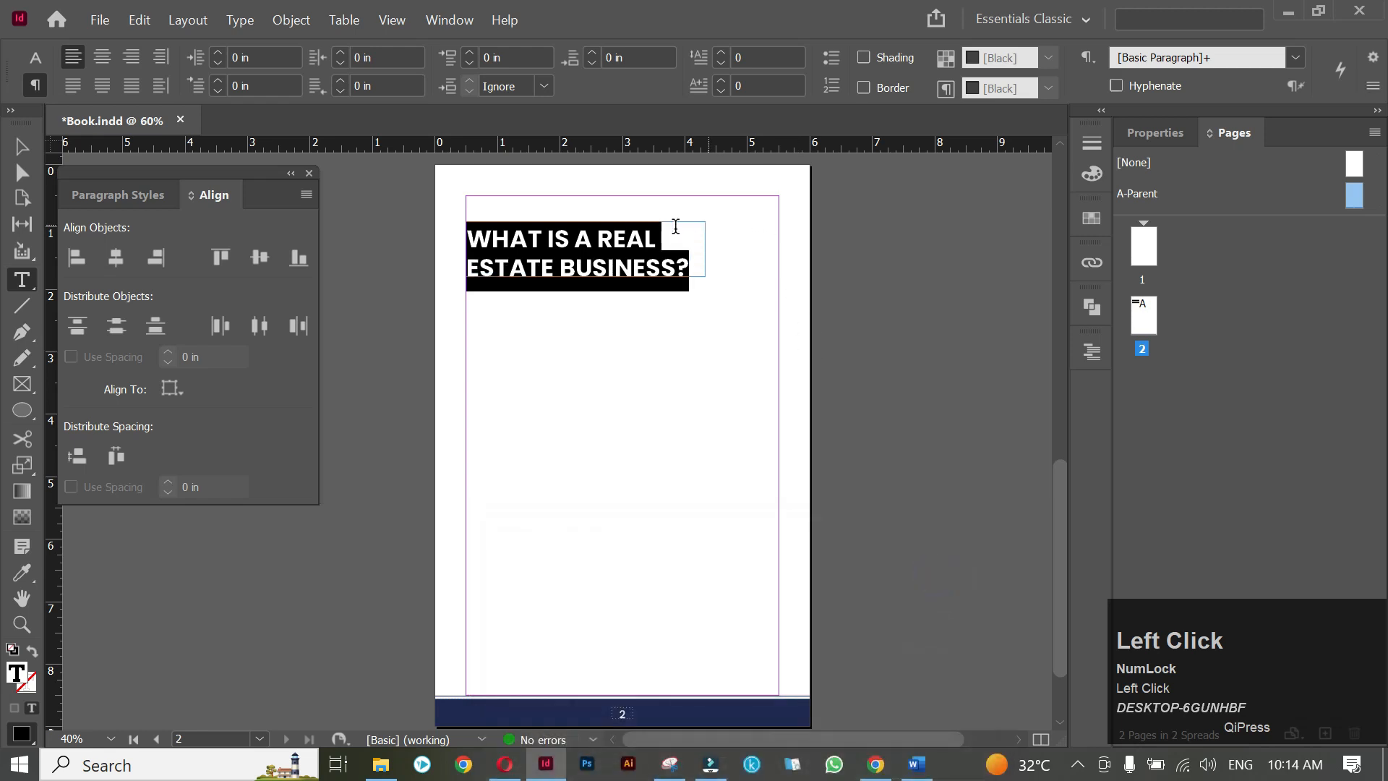
{"action": "key", "text": "Escape"}
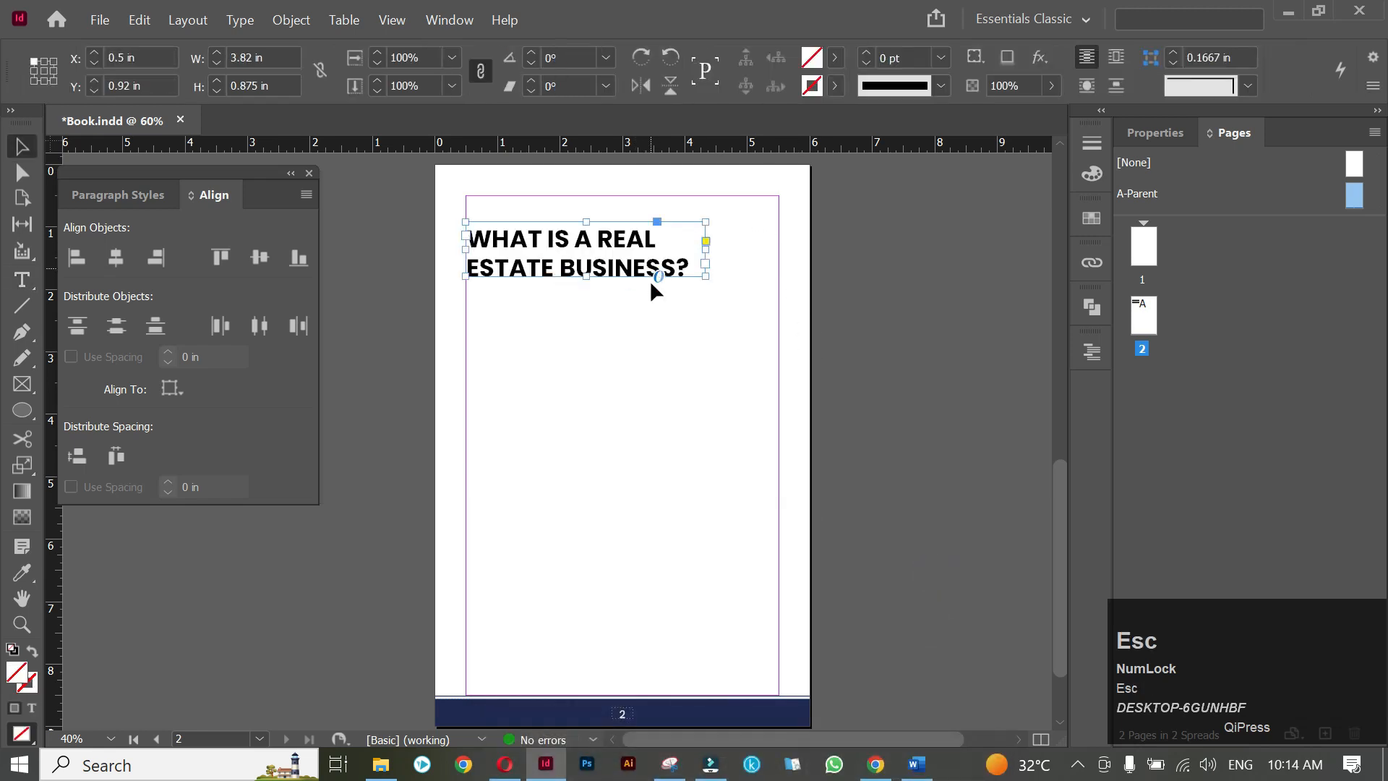
{"action": "left_click", "coordinate": [620, 339]}
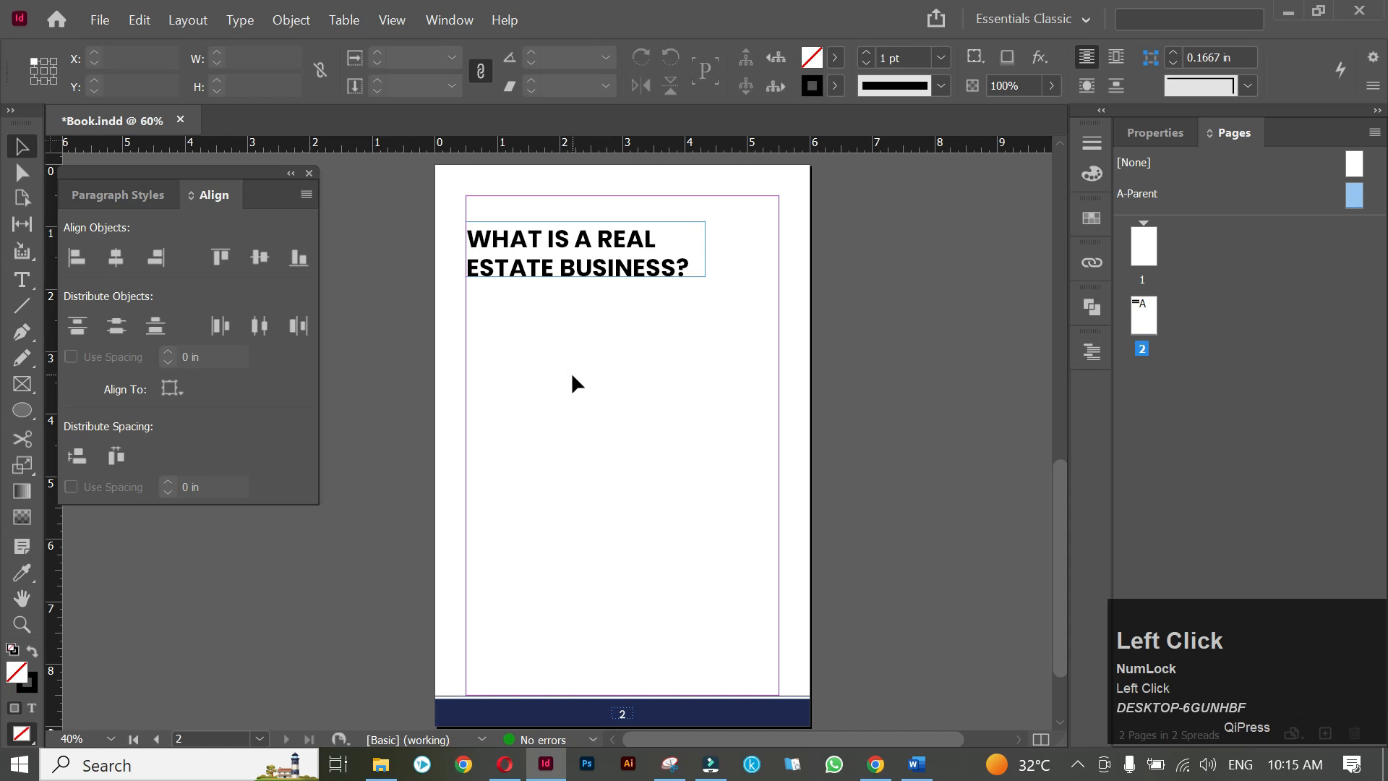
Draw a square about 1.2 in wide on the pasteboard beside page 2 and sample the footer bar's navy colour for it.
{"action": "key", "text": "space"}
{"action": "left_click_drag", "start_coordinate": [611, 348], "coordinate": [613, 351]}
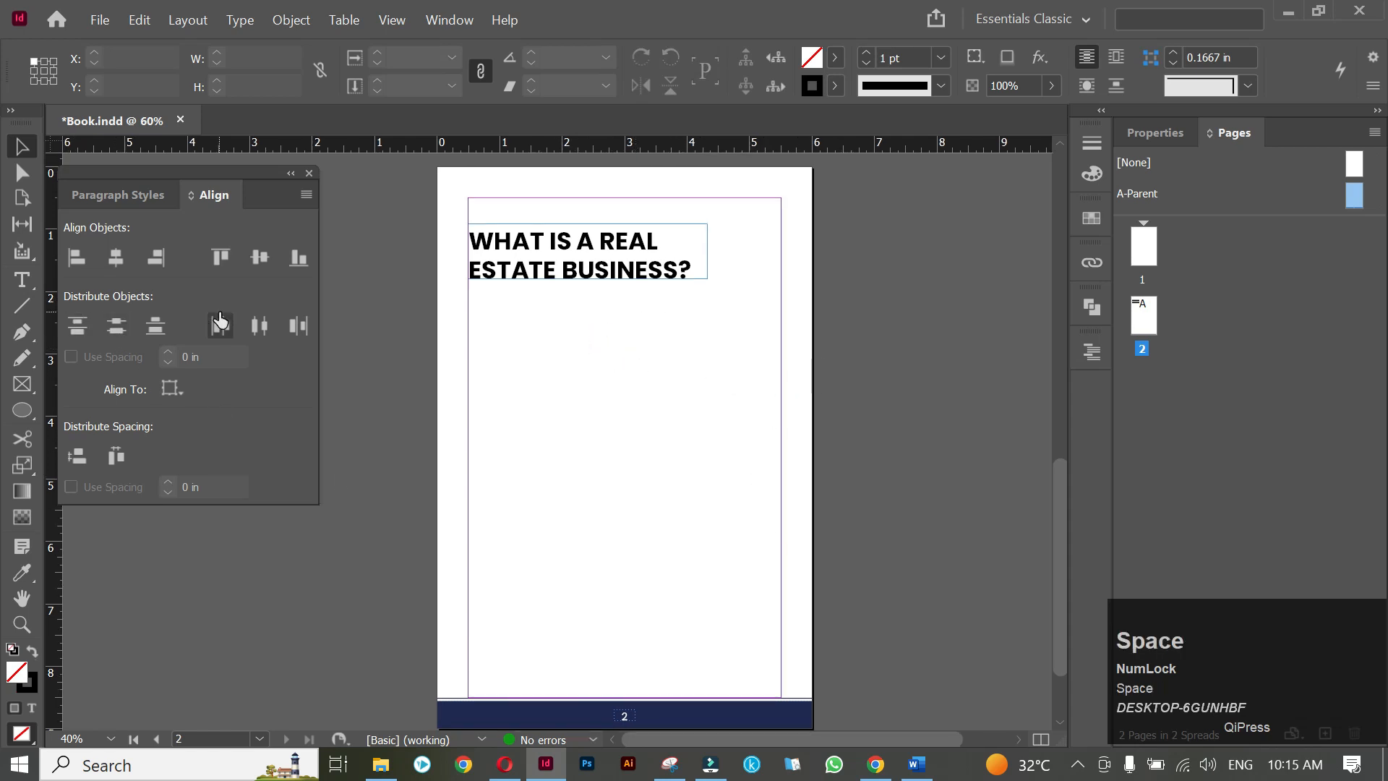
{"action": "left_click", "coordinate": [25, 408]}
{"action": "left_click_drag", "start_coordinate": [26, 410], "coordinate": [78, 437]}
{"action": "left_click_drag", "start_coordinate": [843, 287], "coordinate": [917, 362]}
{"action": "key", "text": "i"}
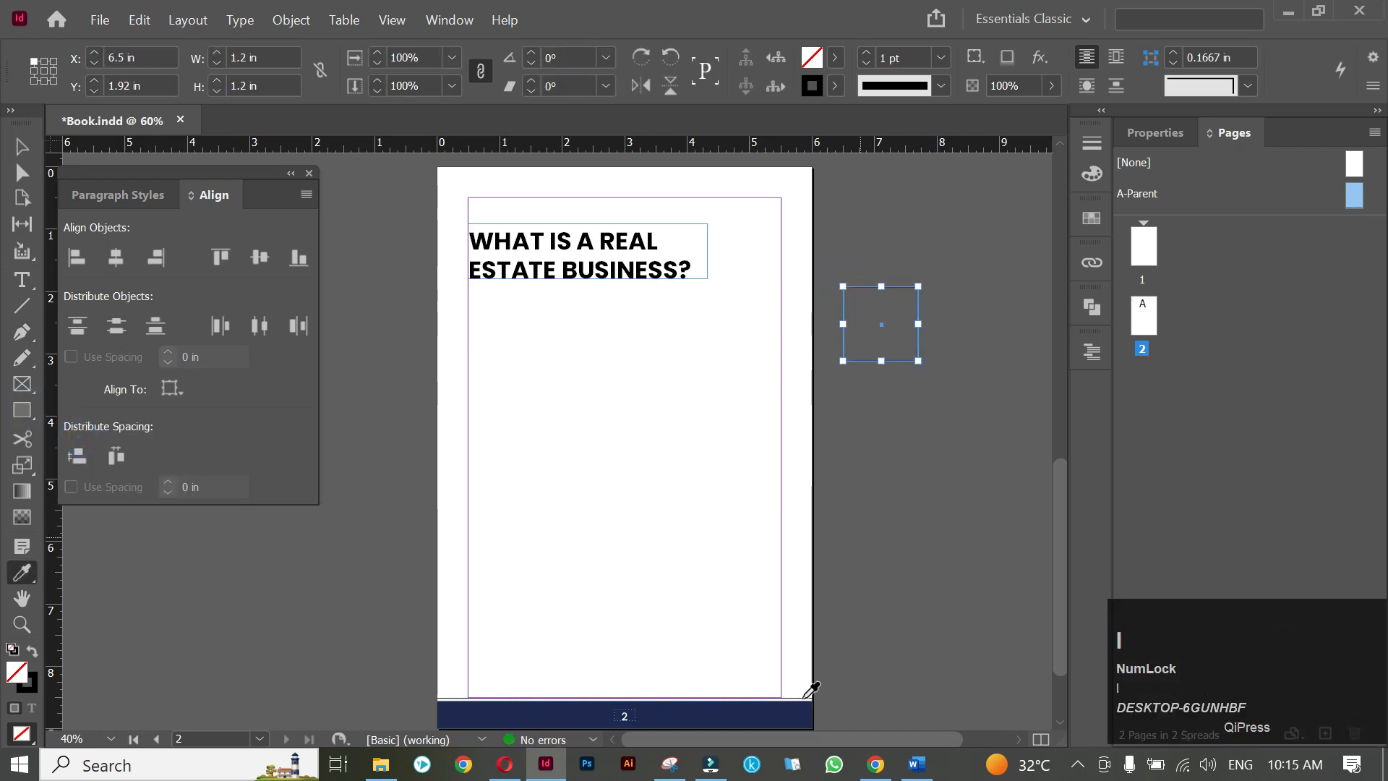
{"action": "left_click", "coordinate": [769, 722]}
Duplicate the sampled square downwards on the pasteboard beside page 2.
{"action": "left_click", "coordinate": [22, 147]}
{"action": "left_click", "coordinate": [525, 340]}
{"action": "left_click", "coordinate": [890, 299], "text": "alt"}
{"action": "left_click_drag", "start_coordinate": [889, 317], "coordinate": [891, 404]}
Cut the navy, blue and yellow palette image from the A-Parent pasteboard and paste it onto page 2.
{"action": "double_click", "coordinate": [1360, 196]}
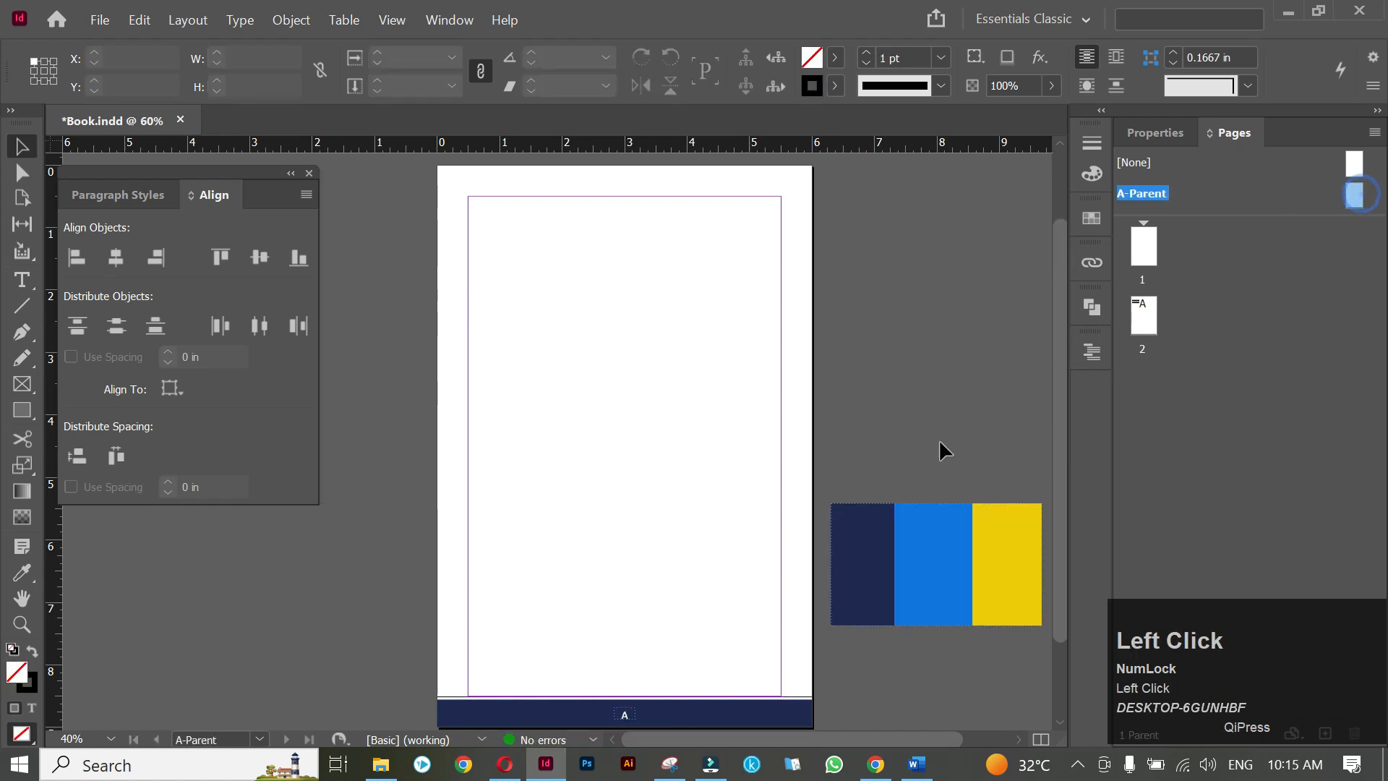
{"action": "left_click", "coordinate": [907, 492]}
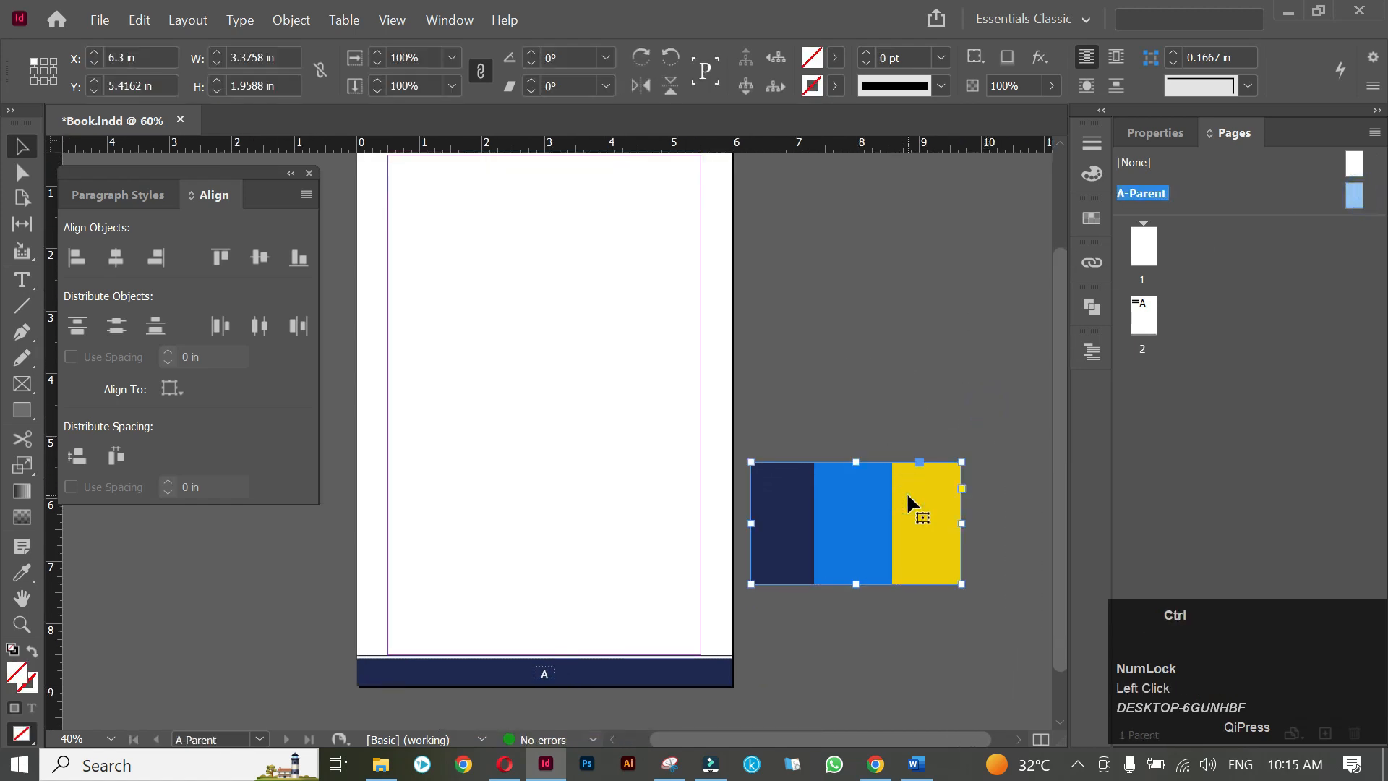
{"action": "key", "text": "ctrl+x"}
{"action": "double_click", "coordinate": [1144, 314]}
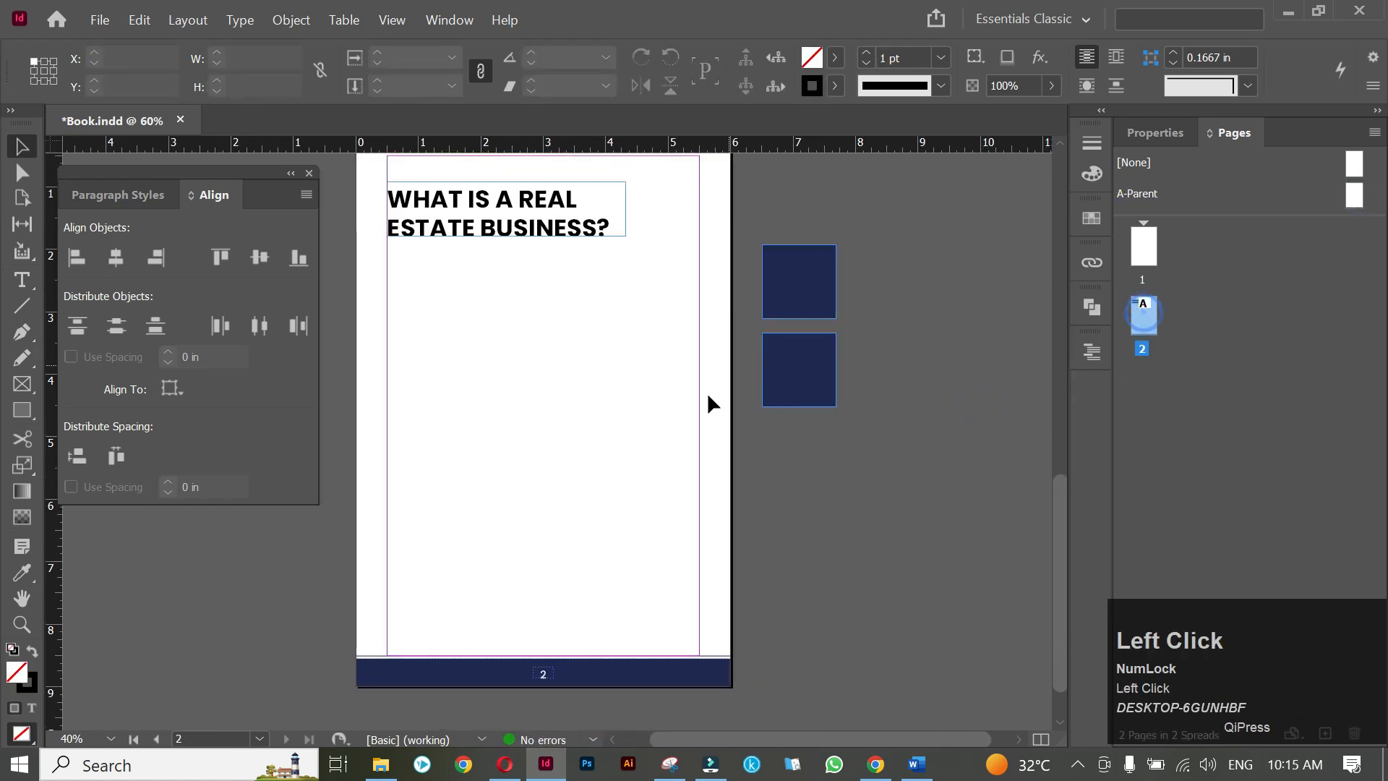
{"action": "key", "text": "ctrl+v"}
Recolour the lower pasteboard square with the yellow sampled from the palette image.
{"action": "left_click", "coordinate": [813, 382]}
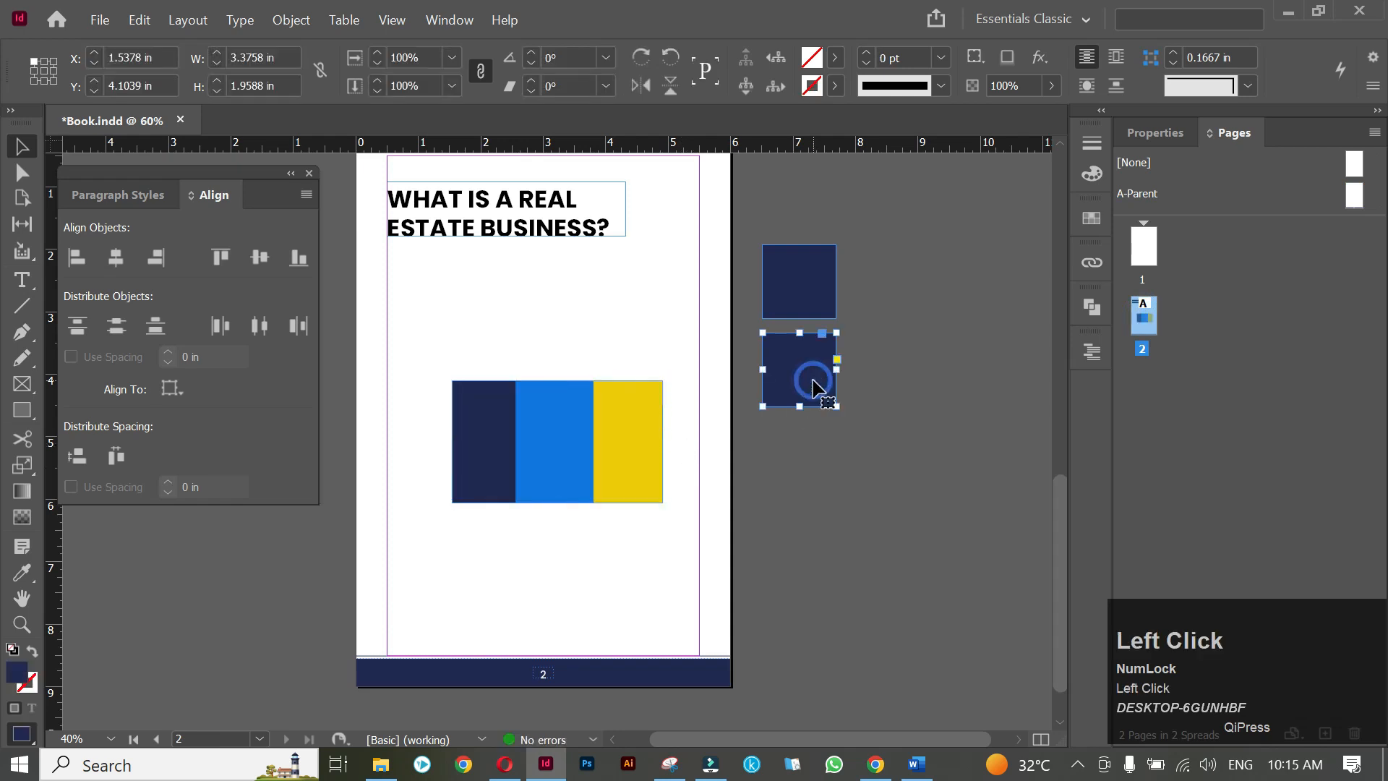
{"action": "key", "text": "i"}
{"action": "left_click", "coordinate": [621, 435]}
Delete the three-colour palette image from page 2.
{"action": "left_click", "coordinate": [22, 146]}
{"action": "left_click_drag", "start_coordinate": [462, 301], "coordinate": [620, 473]}
{"action": "key", "text": "BackSpace"}
{"action": "key", "text": "space"}
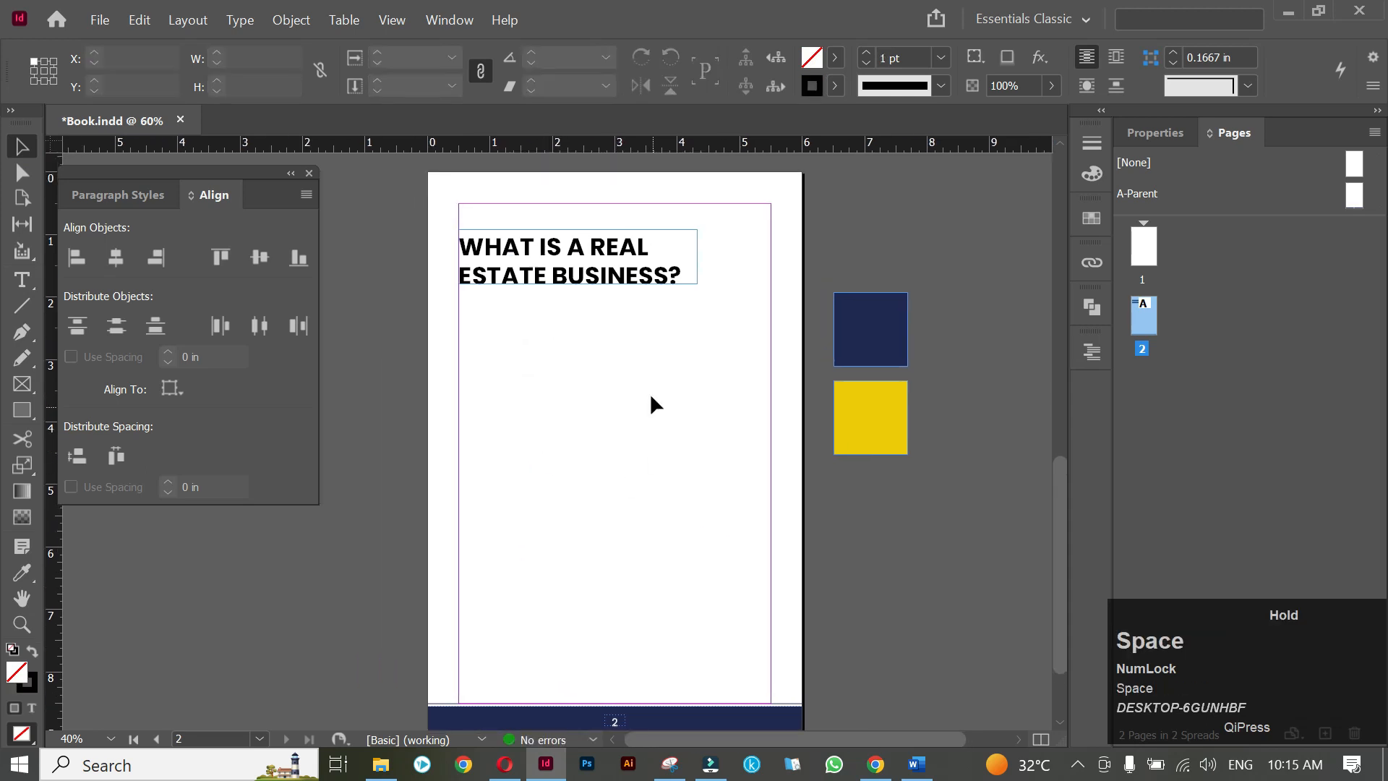
{"action": "left_click_drag", "start_coordinate": [636, 362], "coordinate": [637, 369]}
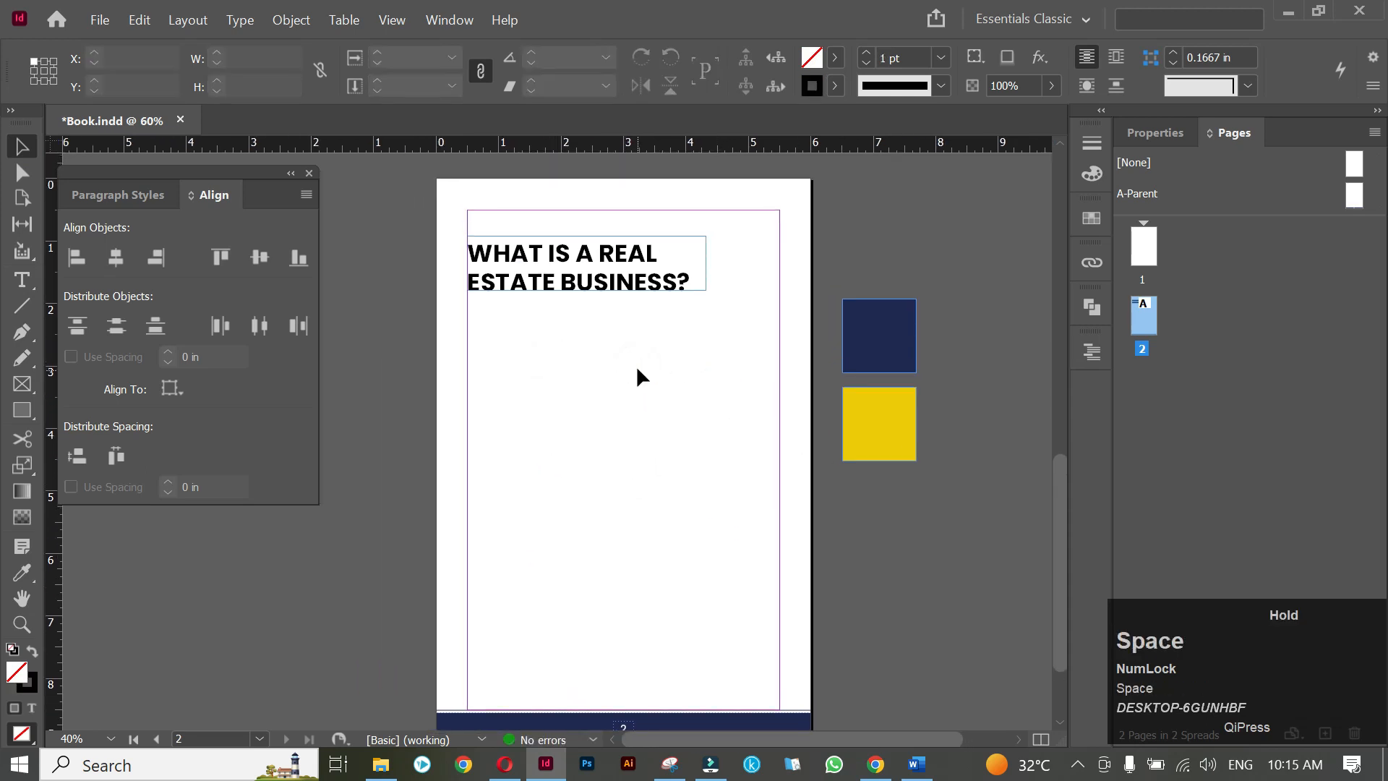
Delete the yellow square from the pasteboard beside page 2.
{"action": "left_click", "coordinate": [643, 258]}
{"action": "left_click", "coordinate": [879, 458]}
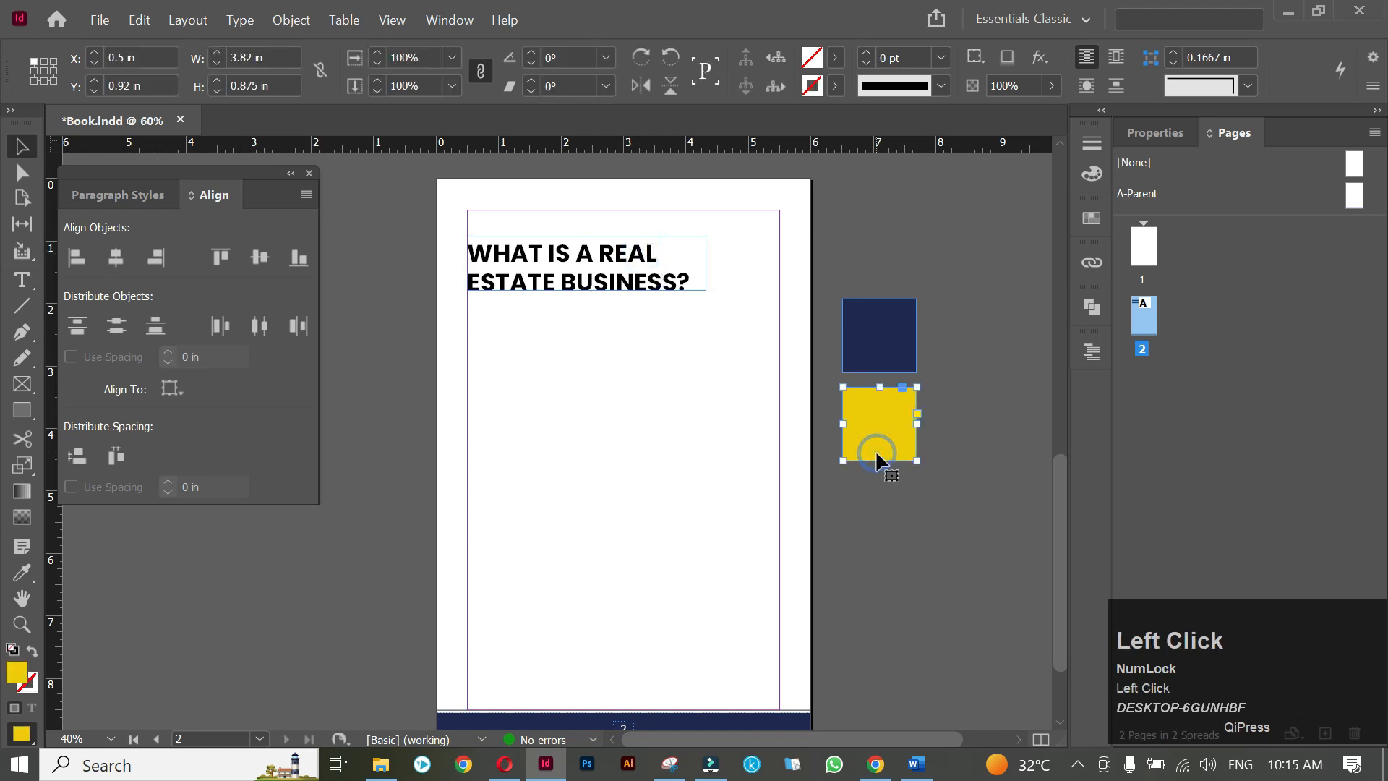
{"action": "key", "text": "Delete"}
{"action": "left_click", "coordinate": [726, 389]}
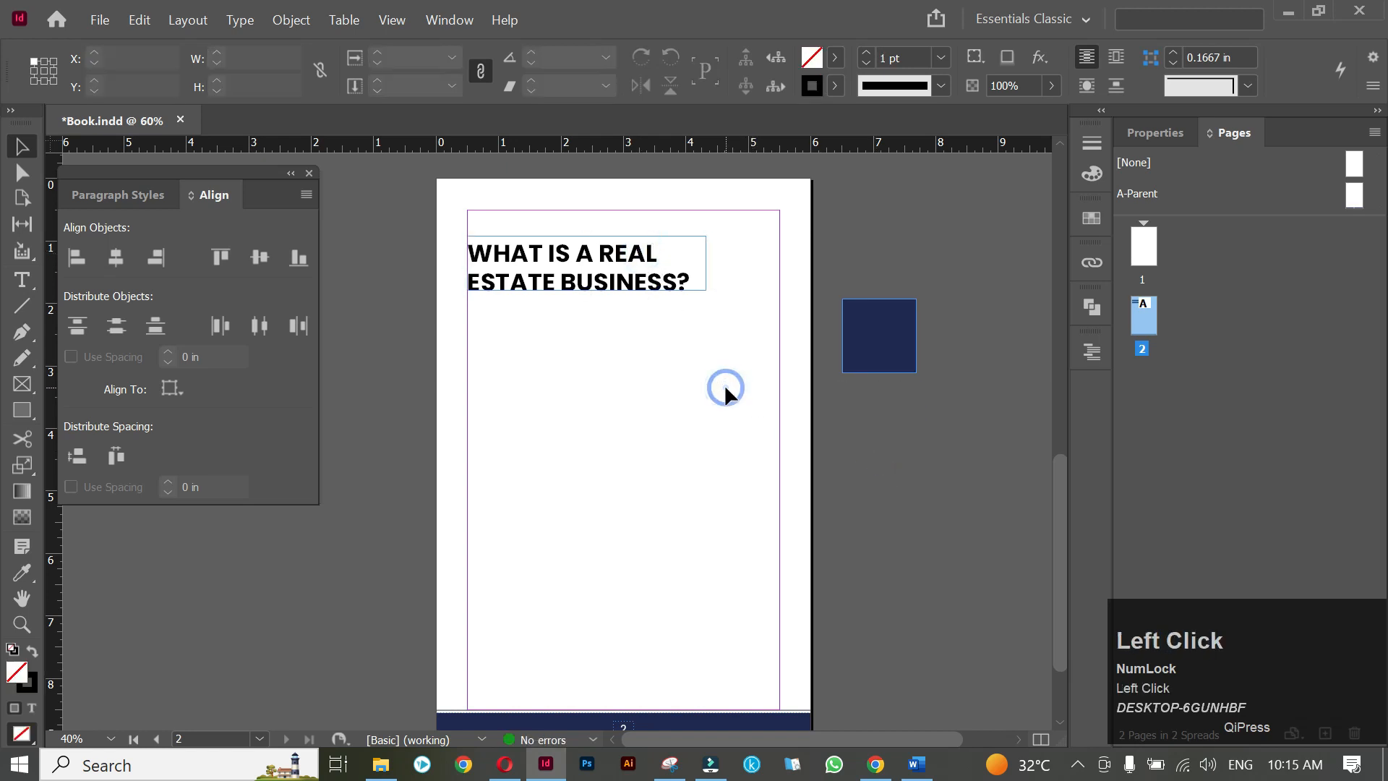
{"action": "scroll", "coordinate": [715, 494], "scroll_direction": "down", "scroll_amount": 1}
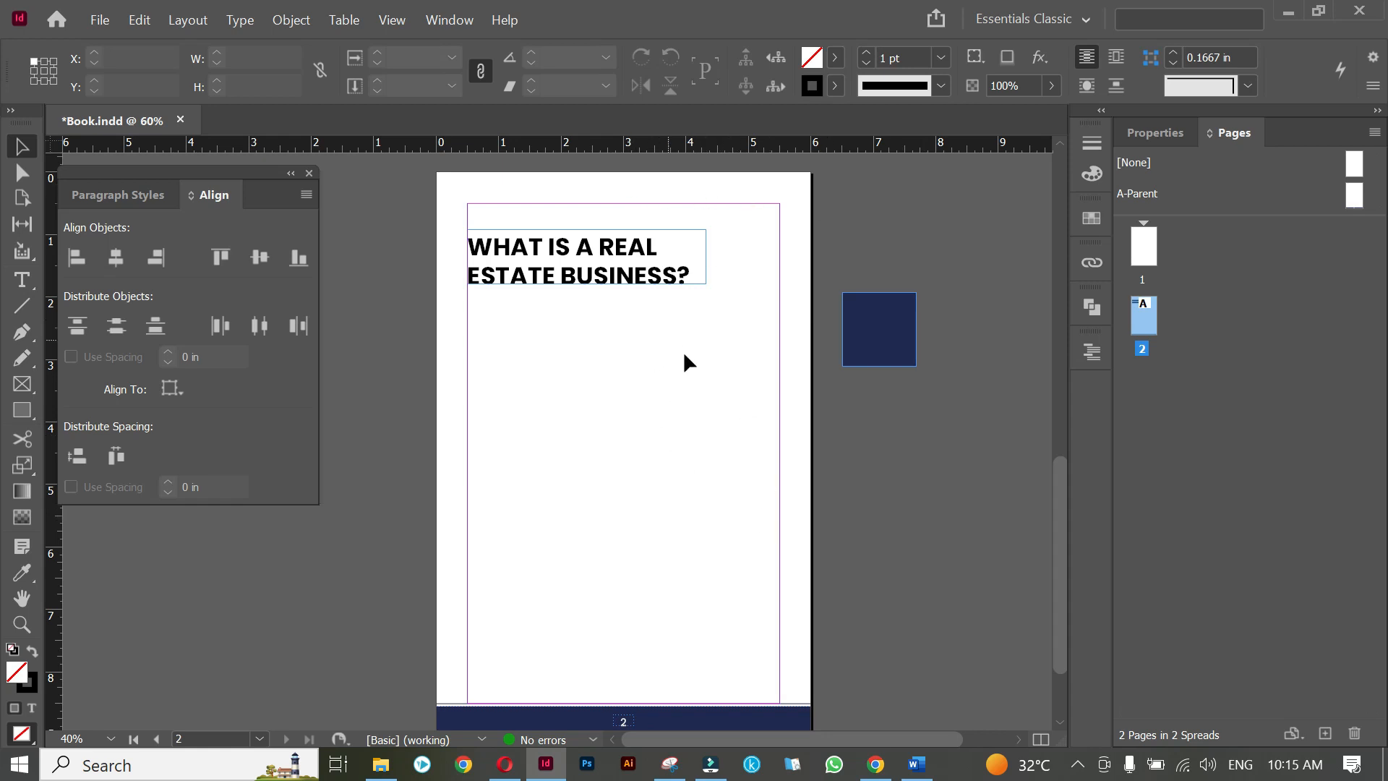
Switch to the Pixabay page in Chrome, close the Google results page for real estate report, and search Pixabay for "real estate".
{"action": "left_click", "coordinate": [875, 764]}
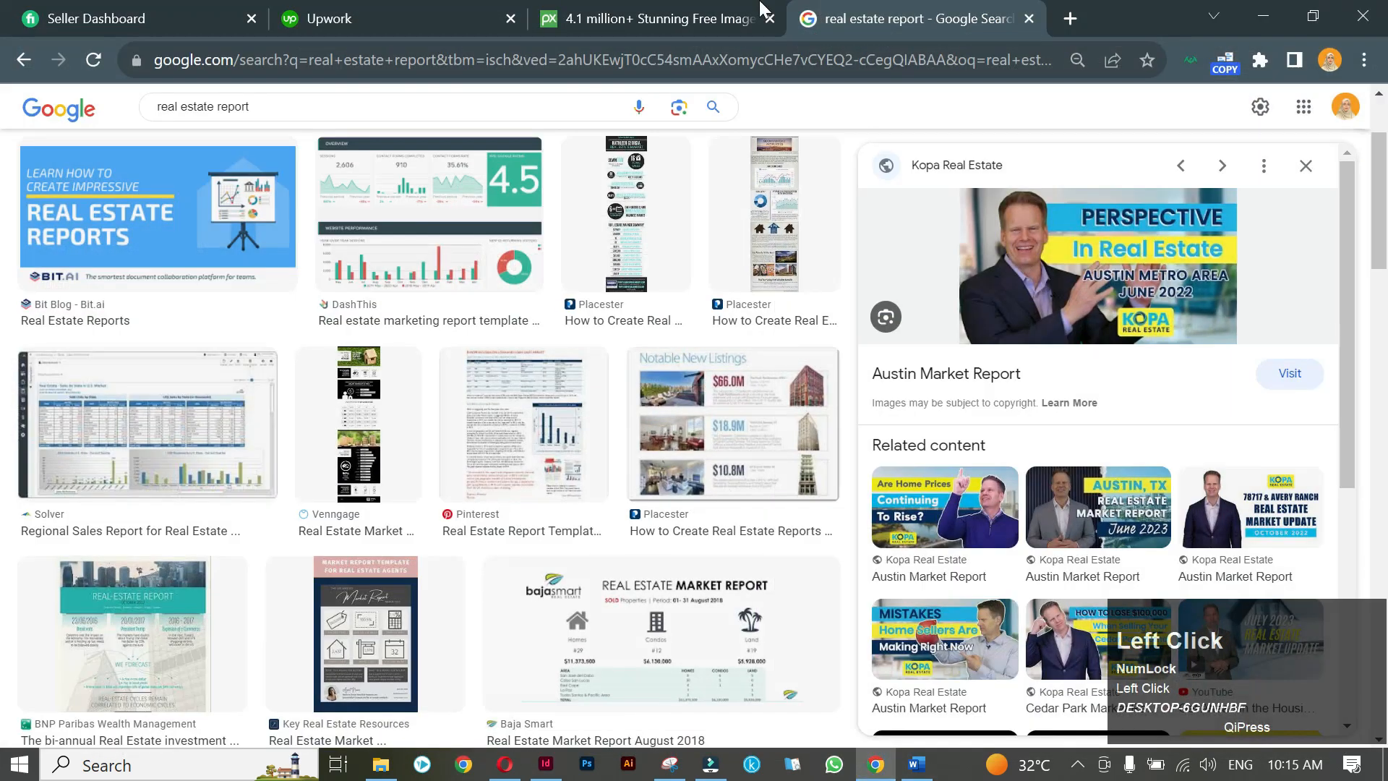
{"action": "left_click", "coordinate": [644, 14]}
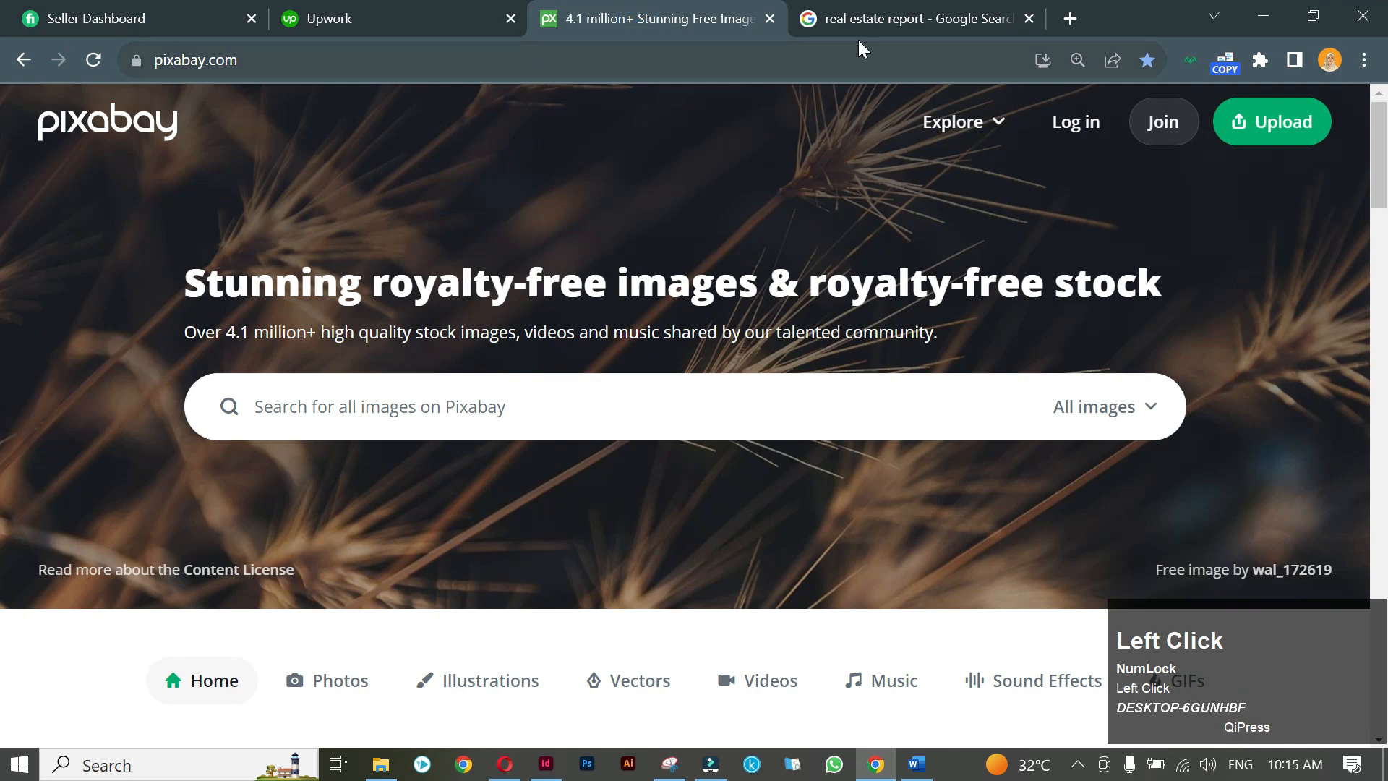
{"action": "left_click", "coordinate": [1030, 19]}
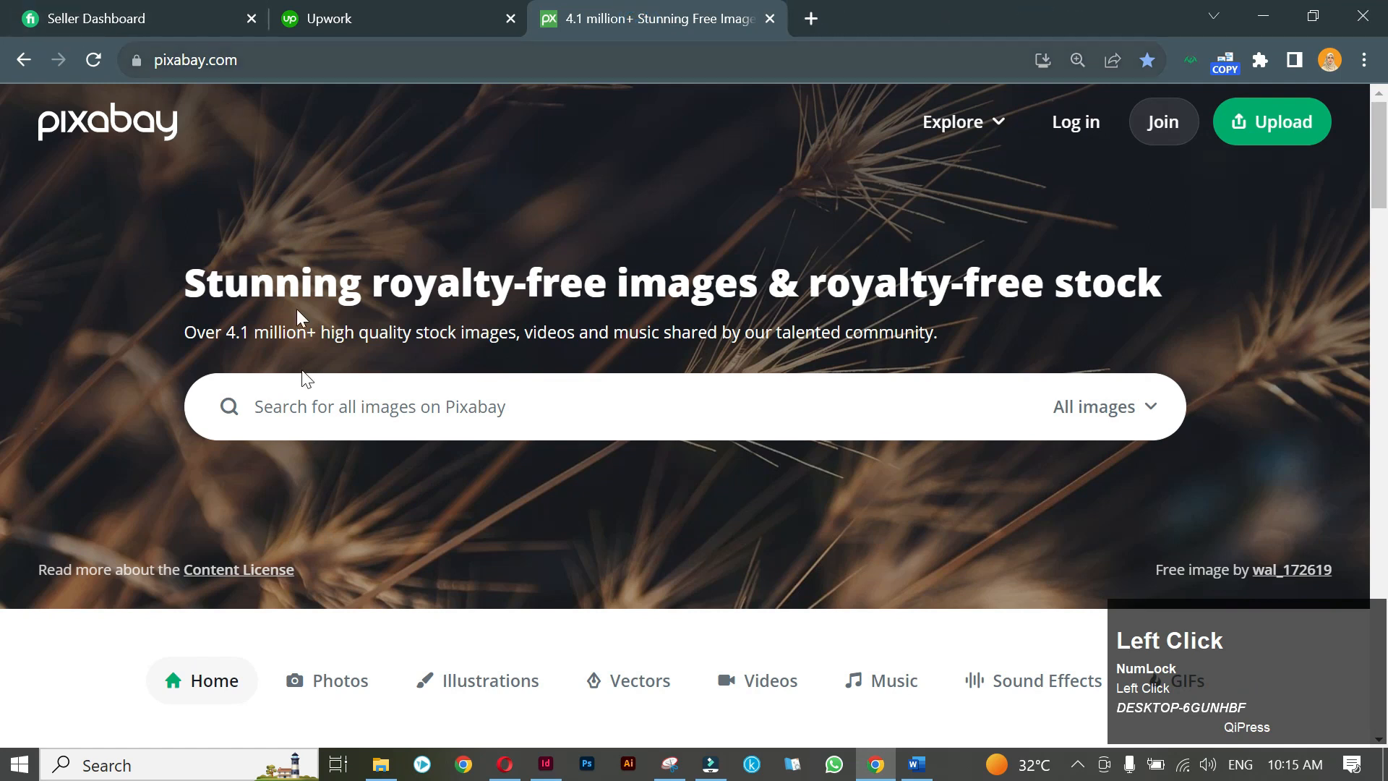
{"action": "left_click", "coordinate": [457, 383]}
{"action": "type", "text": "real"}
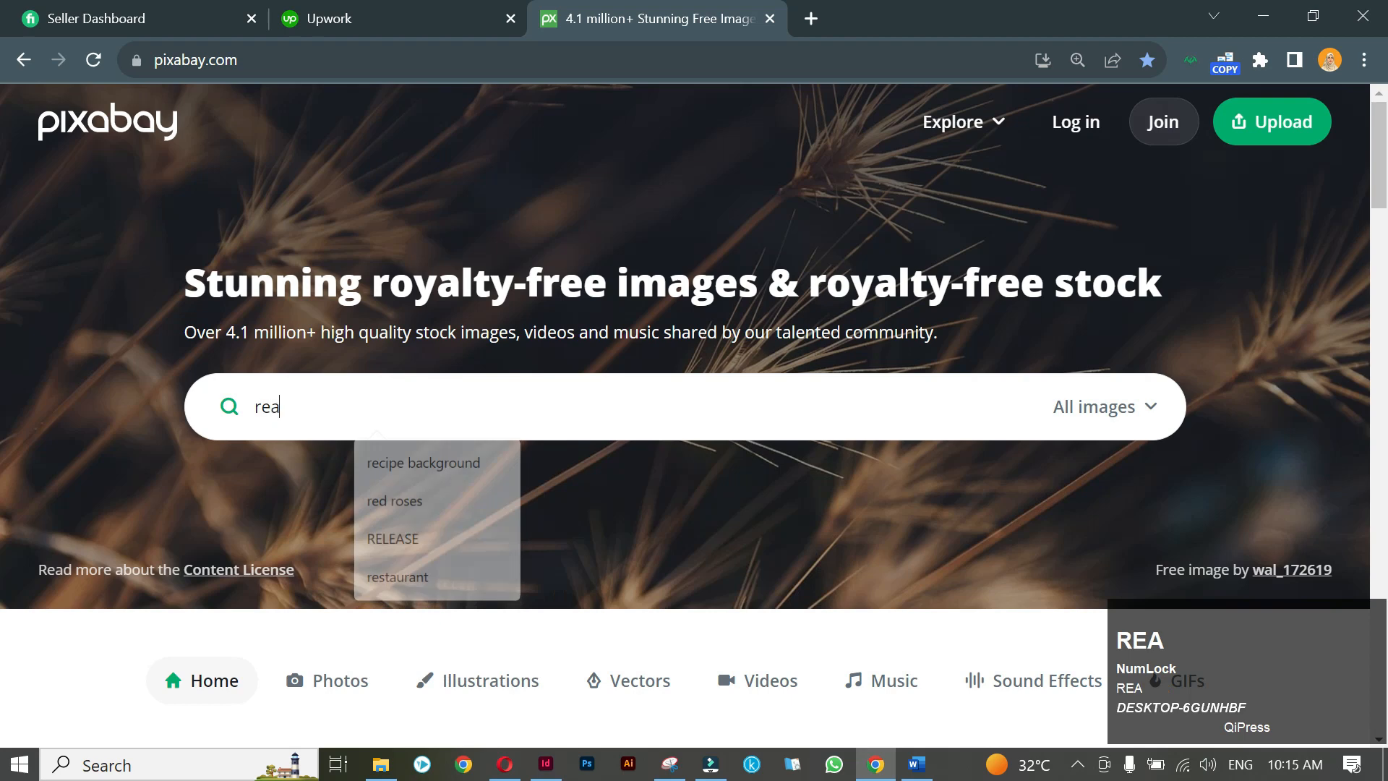
{"action": "key", "text": "Down"}
{"action": "key", "text": "Return"}
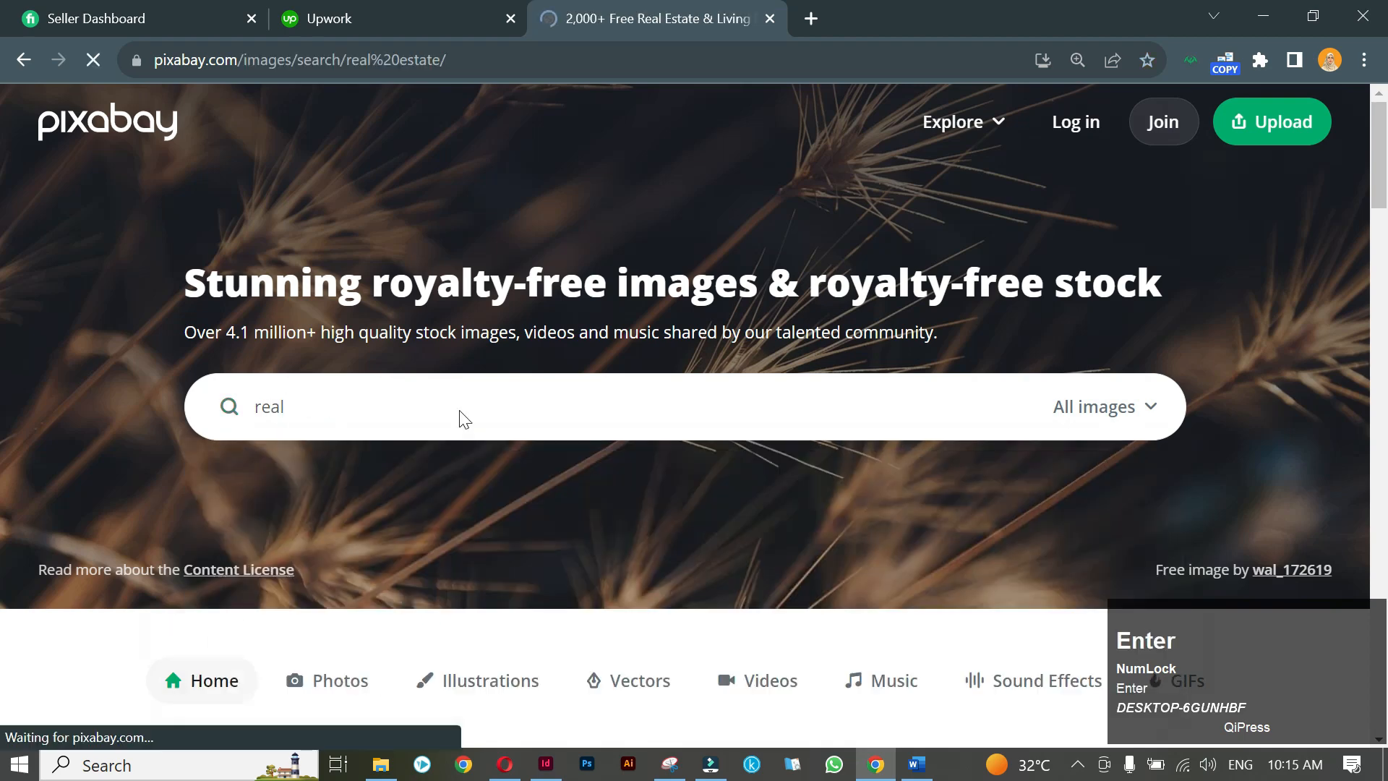
Browse the real estate image results and open the portrait photo of the twisted glass skyscraper.
{"action": "scroll", "coordinate": [748, 336], "scroll_direction": "down", "scroll_amount": 2}
{"action": "scroll", "coordinate": [748, 337], "scroll_direction": "down", "scroll_amount": 12}
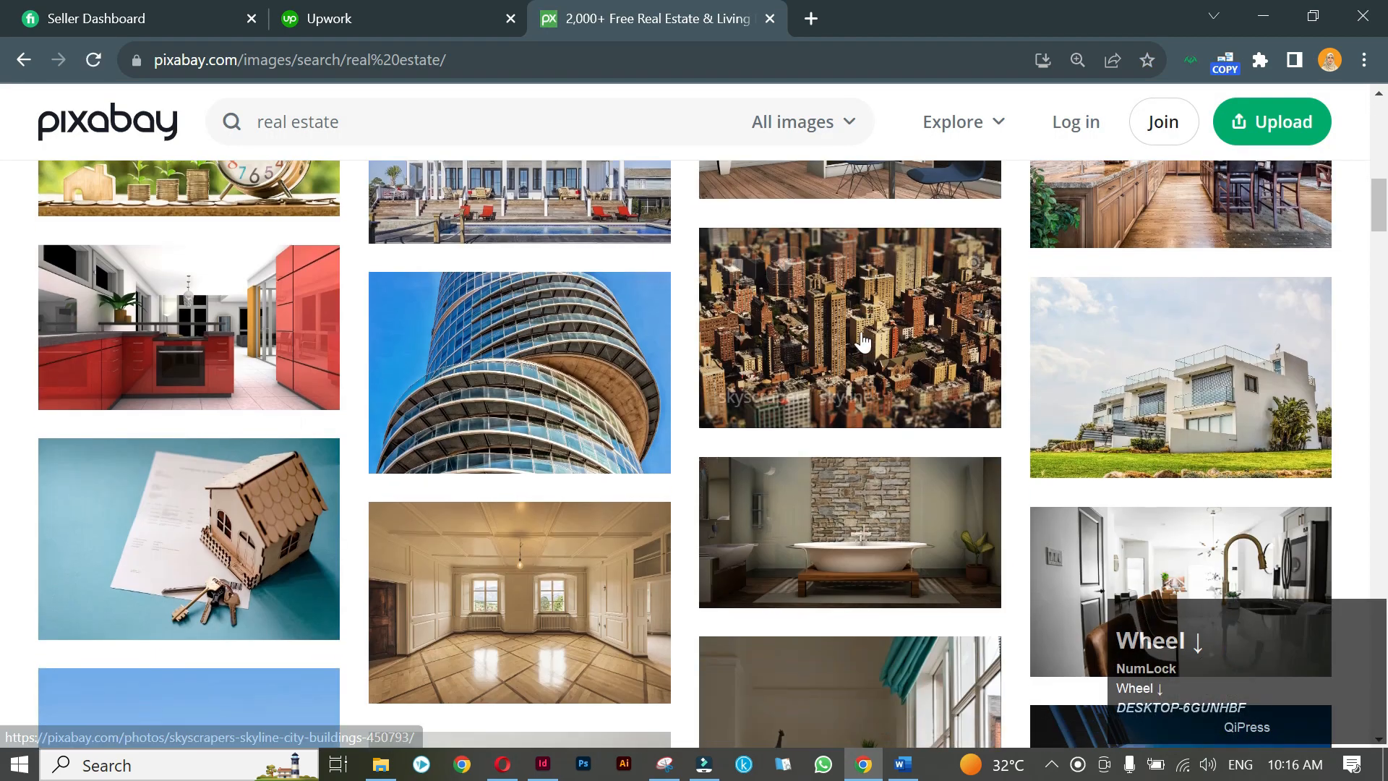
{"action": "scroll", "coordinate": [863, 341], "scroll_direction": "down", "scroll_amount": 10}
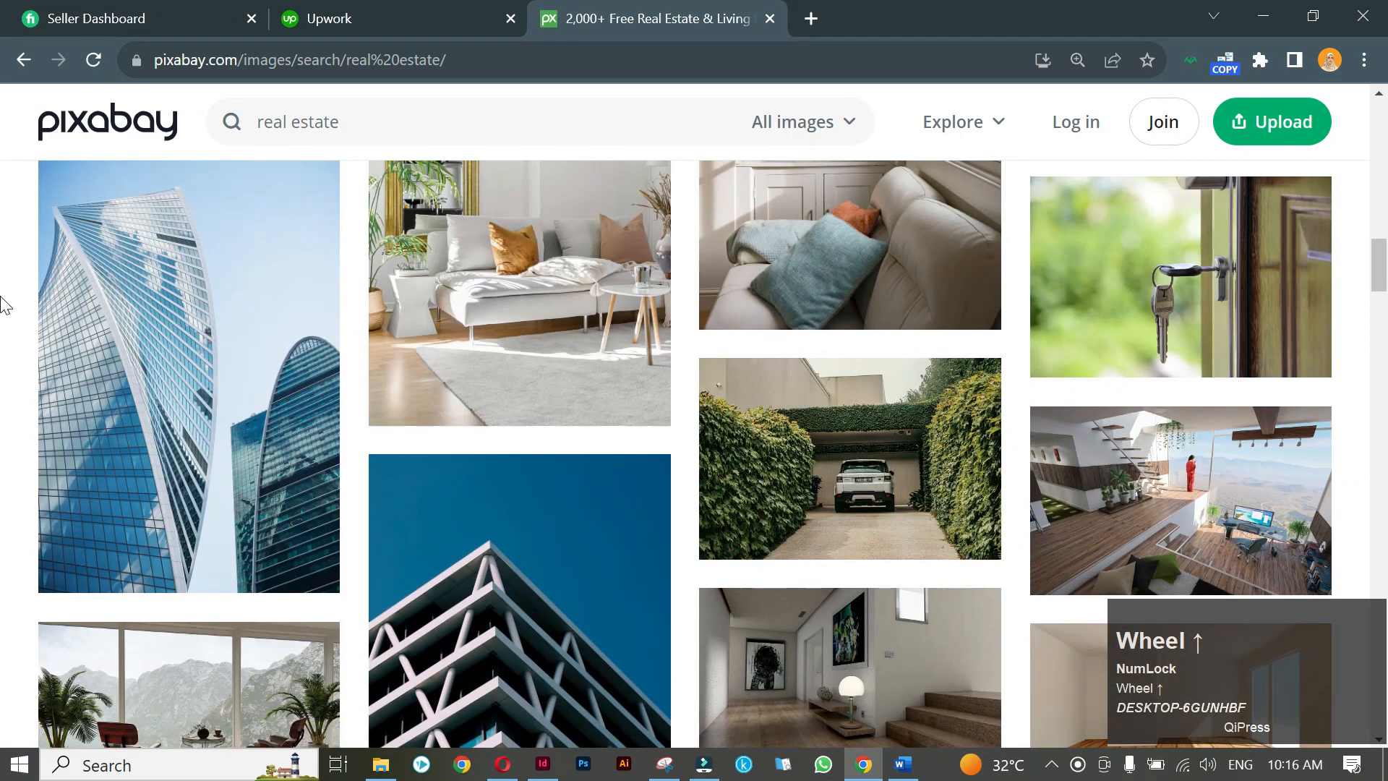
{"action": "left_click", "coordinate": [177, 235]}
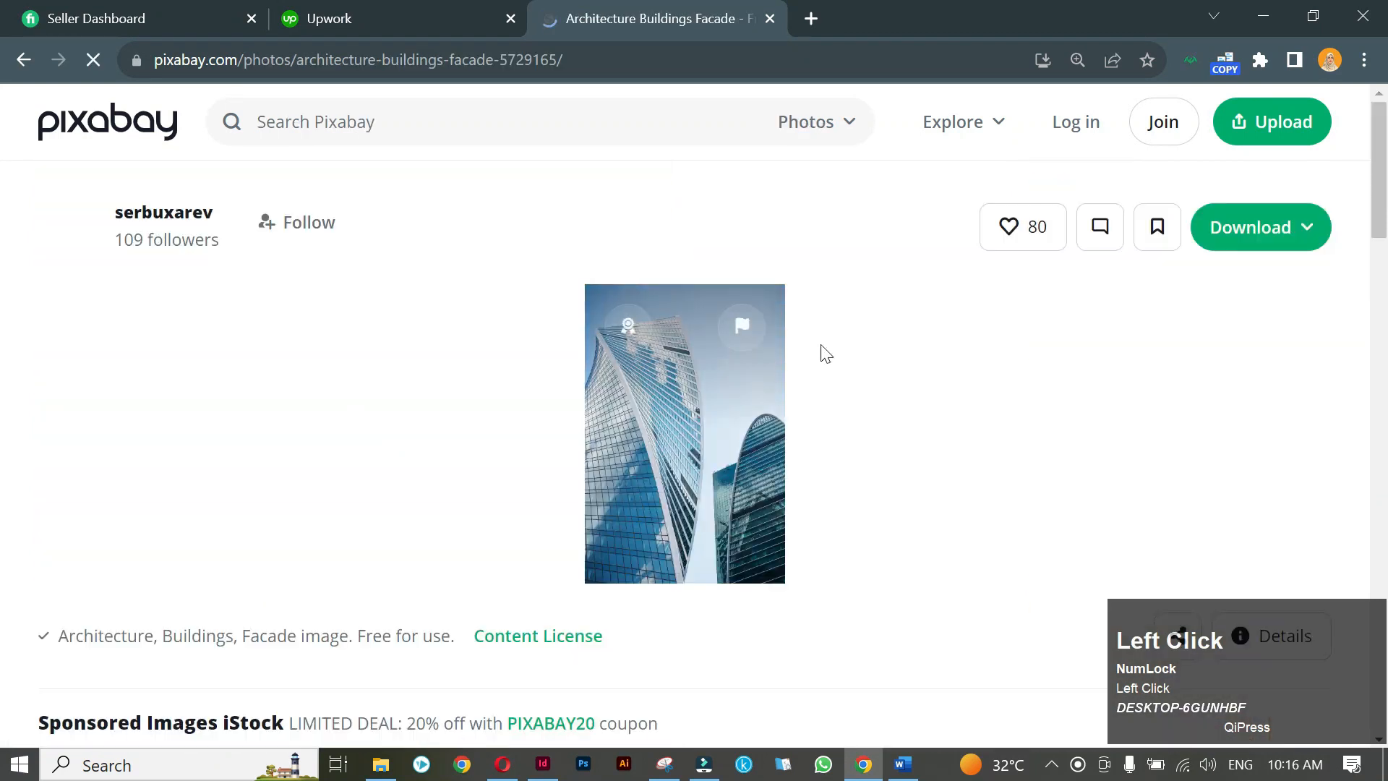
Download the skyscraper photo from Pixabay and switch back to InDesign.
{"action": "left_click", "coordinate": [1301, 227]}
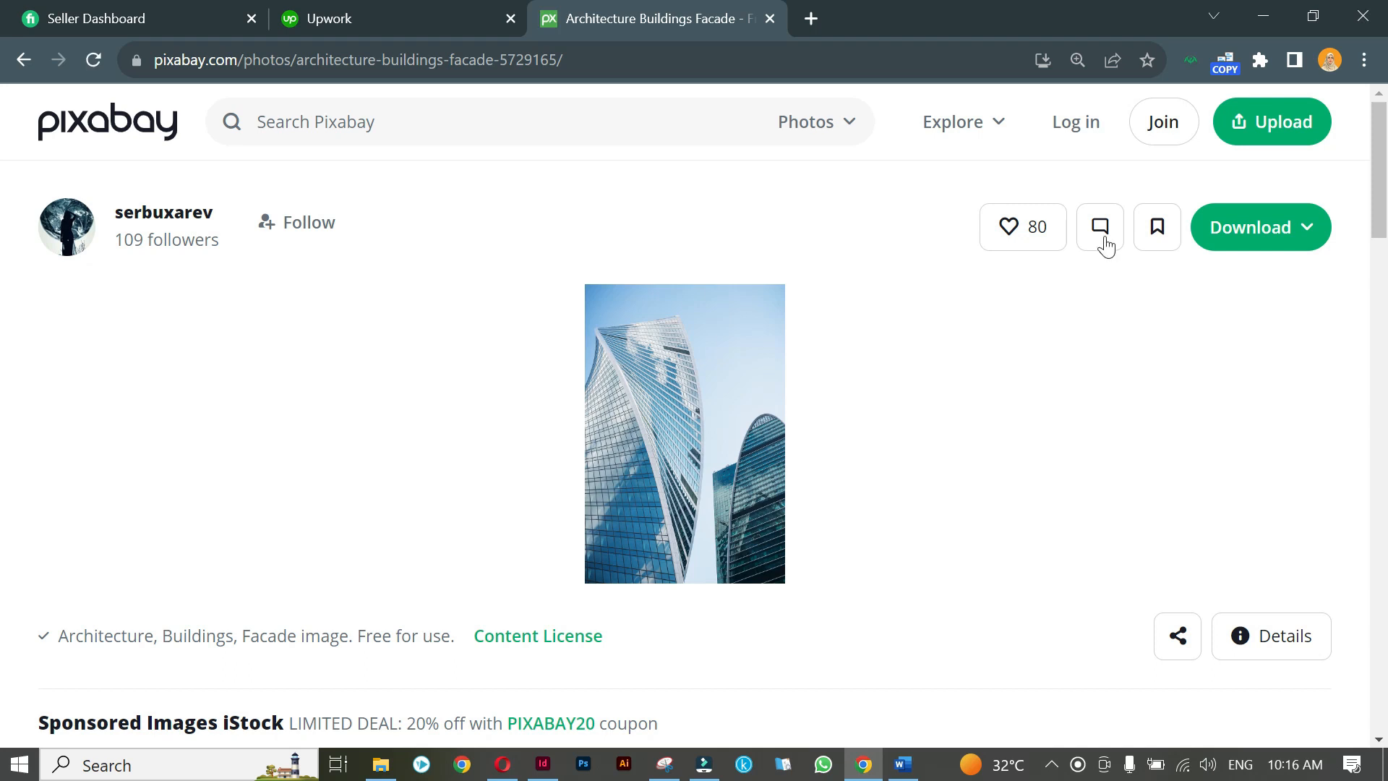
{"action": "left_click", "coordinate": [1256, 241]}
{"action": "left_click", "coordinate": [1067, 522]}
{"action": "left_click", "coordinate": [1010, 179]}
{"action": "left_click", "coordinate": [1262, 17]}
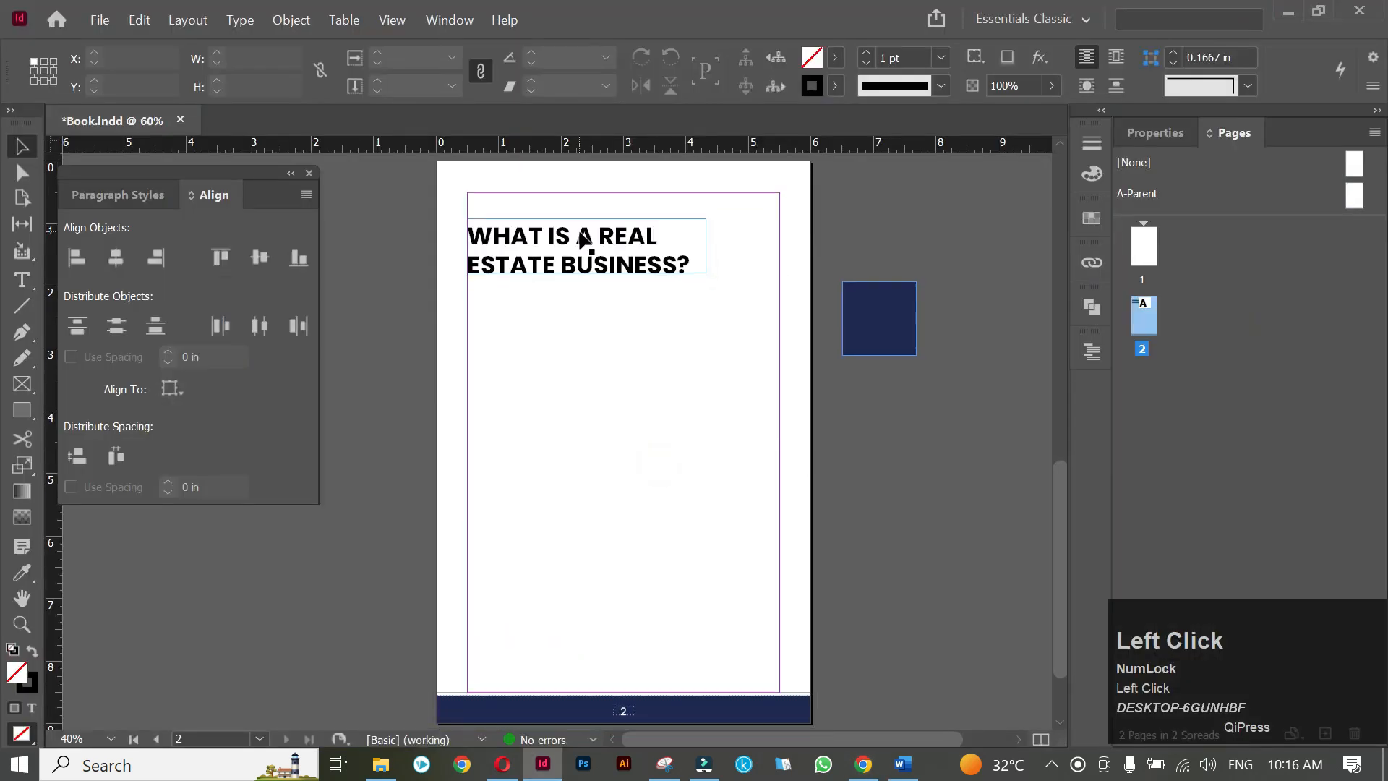
Shift the heading leftwards and place the downloaded skyscraper photo at page 2's upper-right corner, about 3.2 in wide and 4.8 in high.
{"action": "left_click", "coordinate": [381, 765]}
{"action": "mouse_move", "coordinate": [255, 184]}
{"action": "left_mouse_down"}
{"action": "mouse_move", "coordinate": [442, 350]}
{"action": "mouse_move", "coordinate": [549, 661]}
{"action": "mouse_move", "coordinate": [543, 763]}
{"action": "mouse_move", "coordinate": [658, 390]}
{"action": "mouse_move", "coordinate": [654, 232]}
{"action": "left_mouse_up"}
{"action": "mouse_move", "coordinate": [616, 162]}
{"action": "left_mouse_down"}
{"action": "mouse_move", "coordinate": [722, 329]}
{"action": "mouse_move", "coordinate": [831, 459]}
{"action": "mouse_move", "coordinate": [816, 458]}
{"action": "left_mouse_up"}
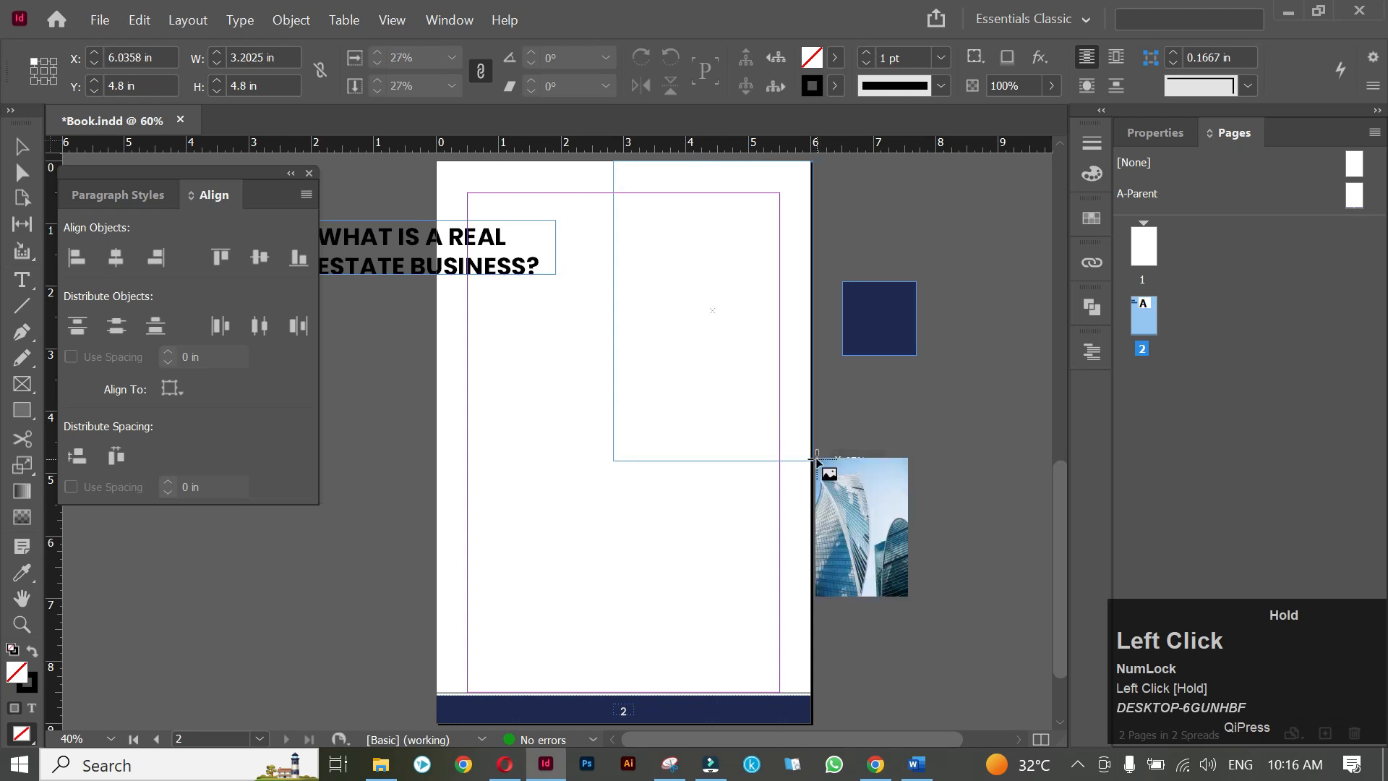
Stretch the photo frame downwards to about 8.42 in high and fit the frame back to its content.
{"action": "left_click_drag", "start_coordinate": [711, 463], "coordinate": [709, 688]}
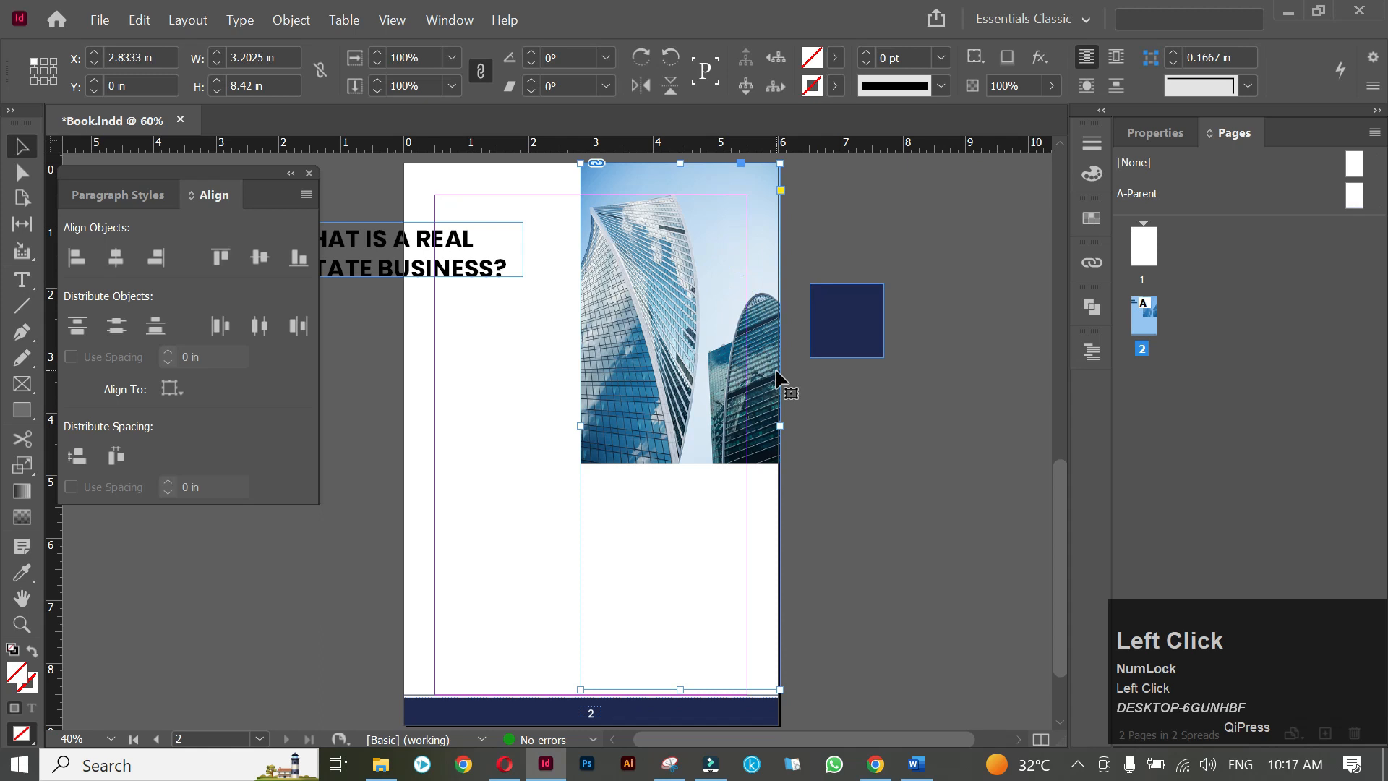
{"action": "left_click", "coordinate": [852, 463]}
{"action": "left_click", "coordinate": [707, 432]}
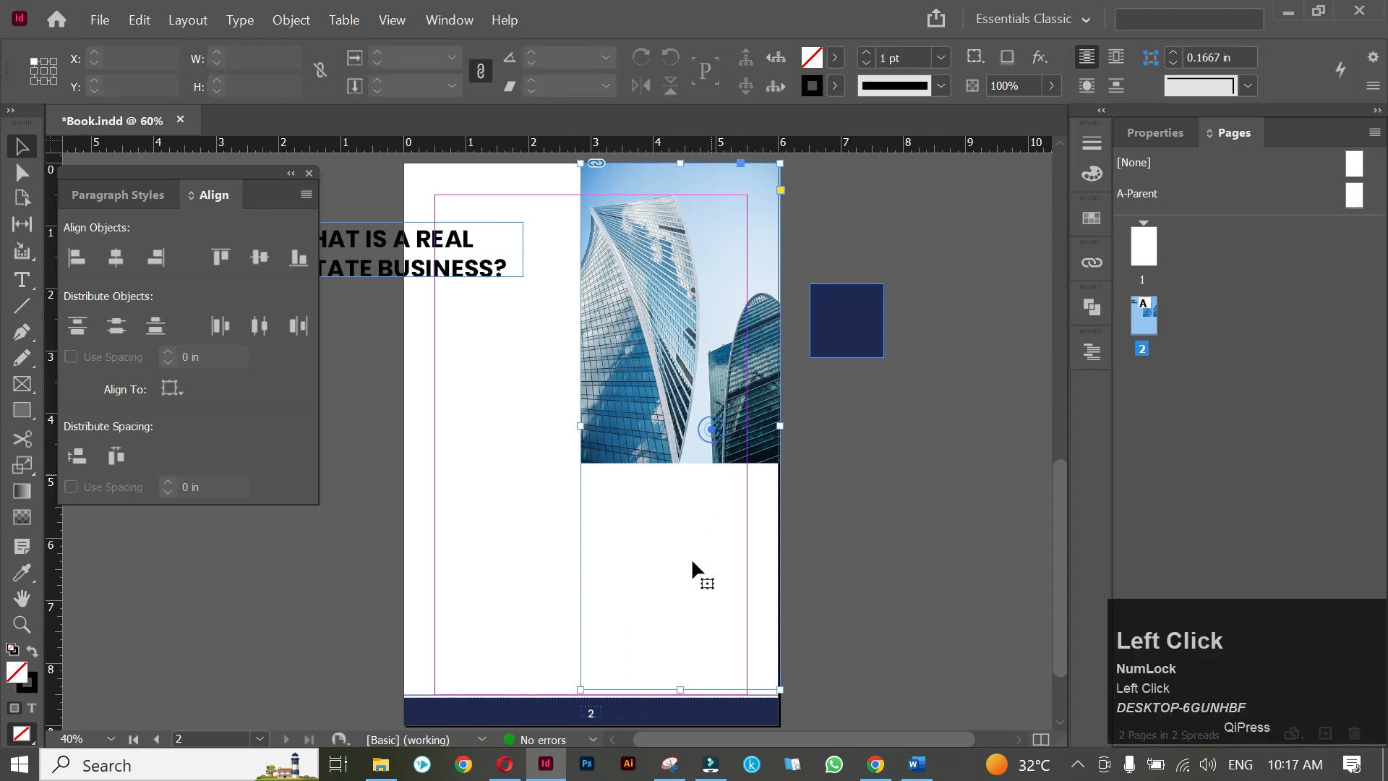
{"action": "double_click", "coordinate": [681, 688]}
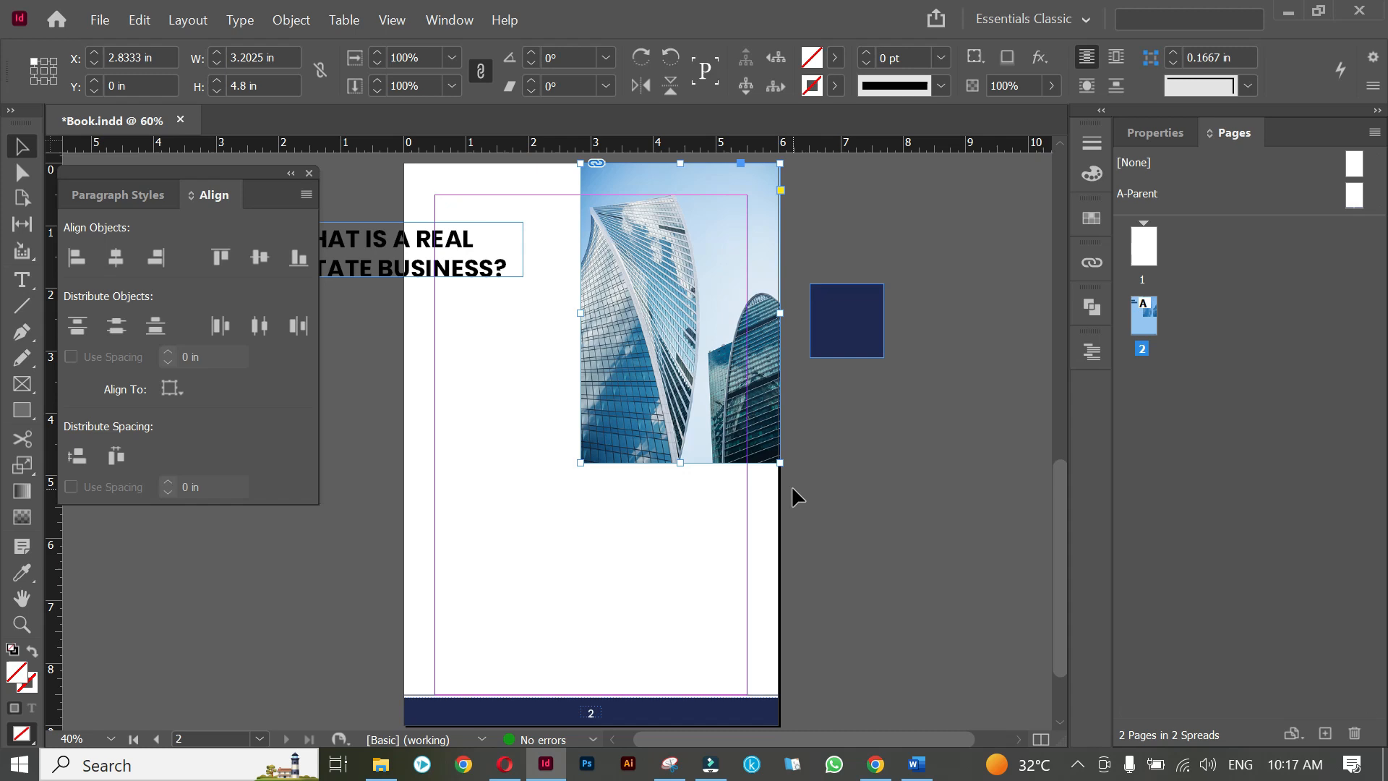
Extend the photo frame to 8.4 in high, just above the footer, and narrow it to 3.1667 in to meet the page's right edge.
{"action": "left_click_drag", "start_coordinate": [681, 462], "coordinate": [701, 561]}
{"action": "scroll", "coordinate": [701, 652], "scroll_direction": "up", "scroll_amount": 1}
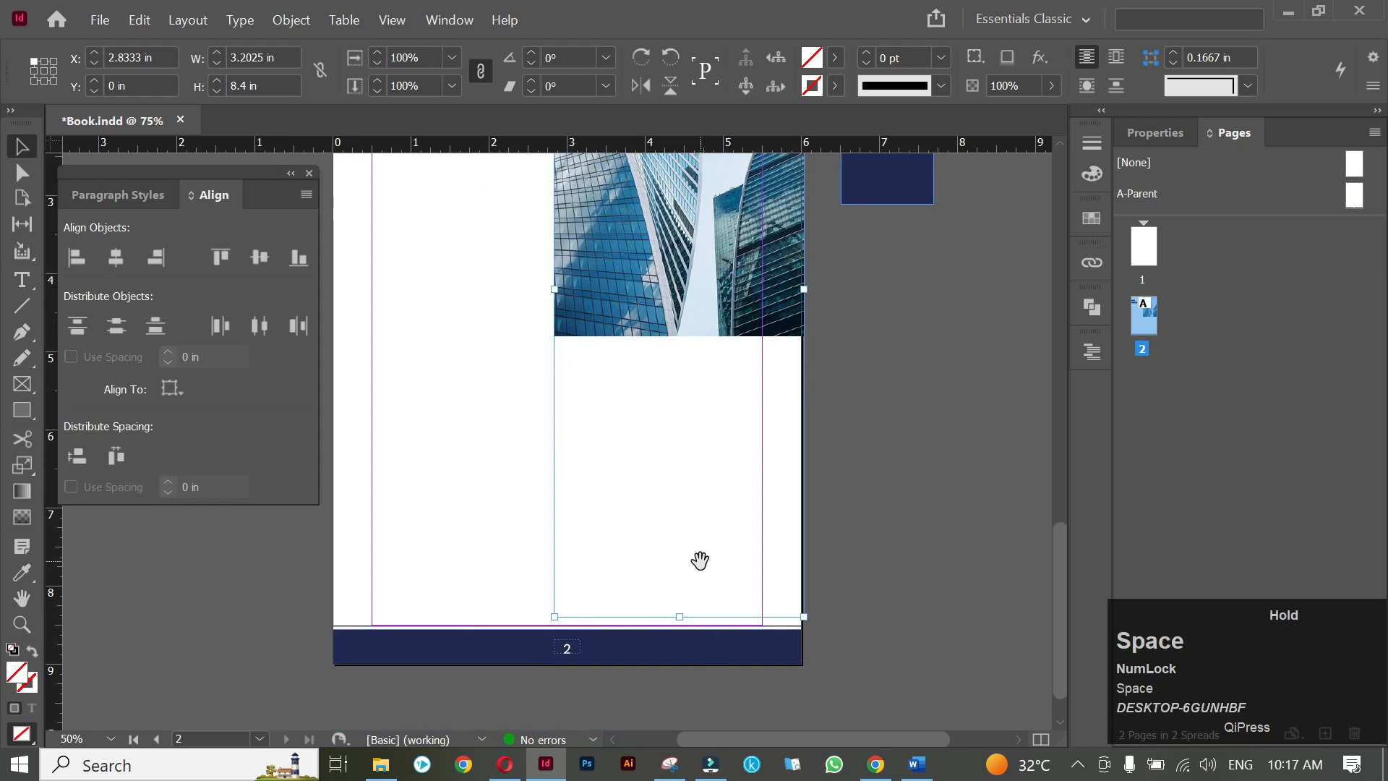
{"action": "left_click_drag", "start_coordinate": [803, 289], "coordinate": [795, 288]}
{"action": "left_click", "coordinate": [835, 321]}
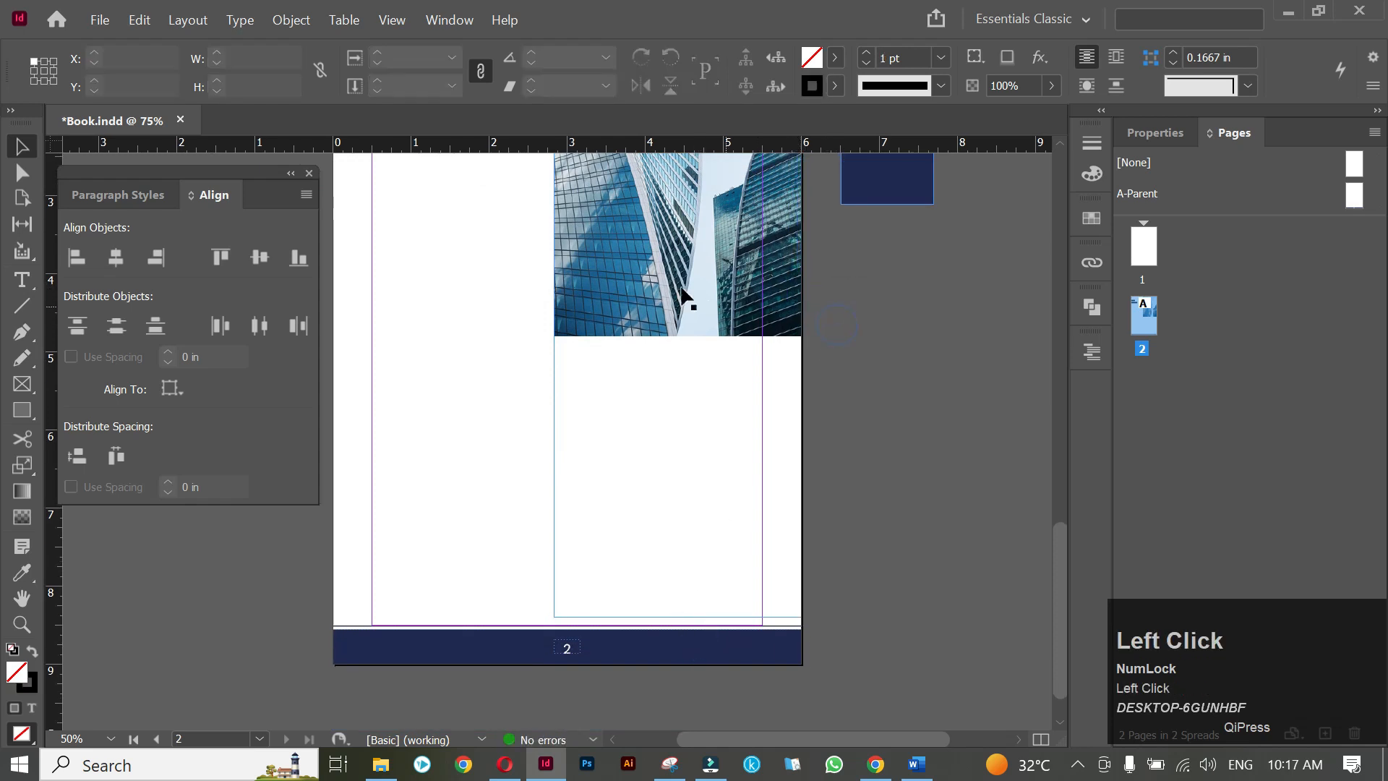
Apply Fill Frame Proportionally to the skyscraper photo on page 2.
{"action": "left_click", "coordinate": [670, 289]}
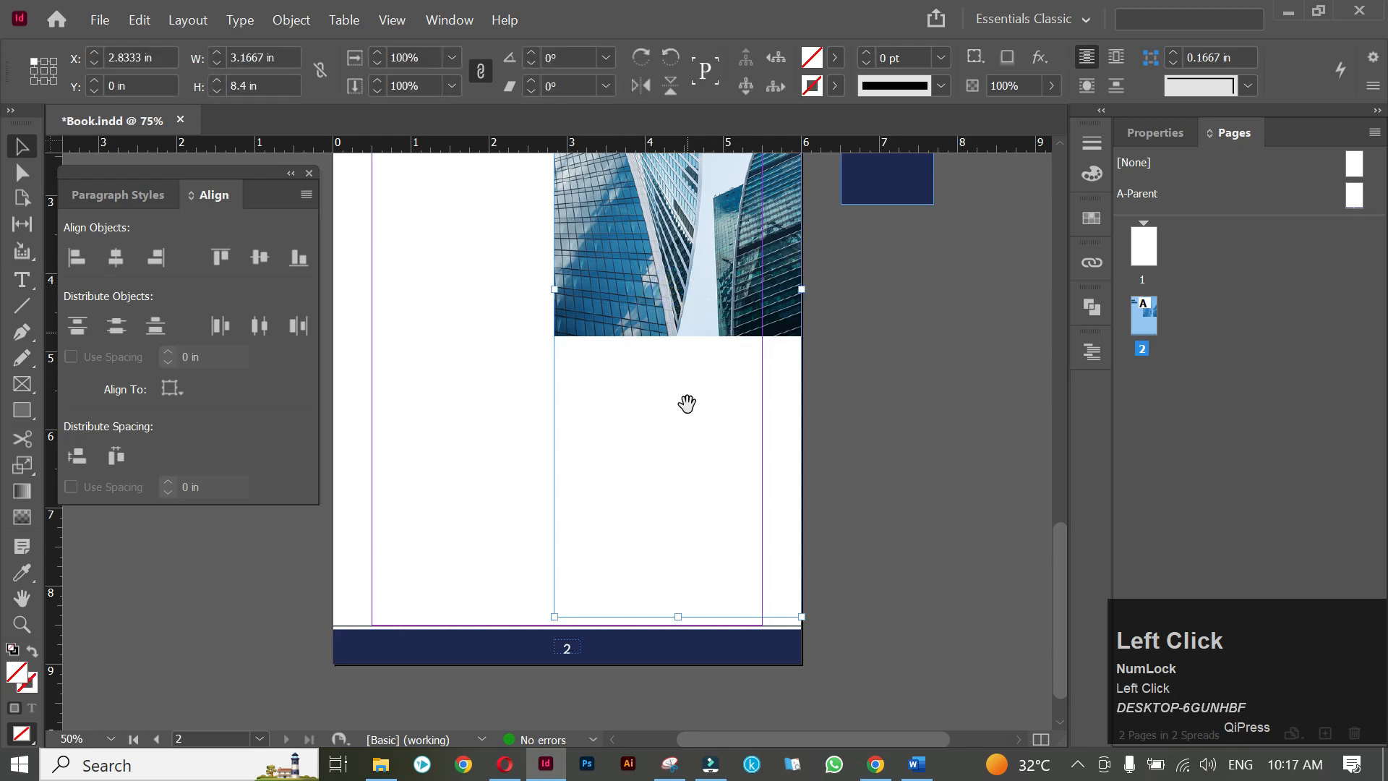
{"action": "left_click_drag", "start_coordinate": [938, 392], "coordinate": [885, 416]}
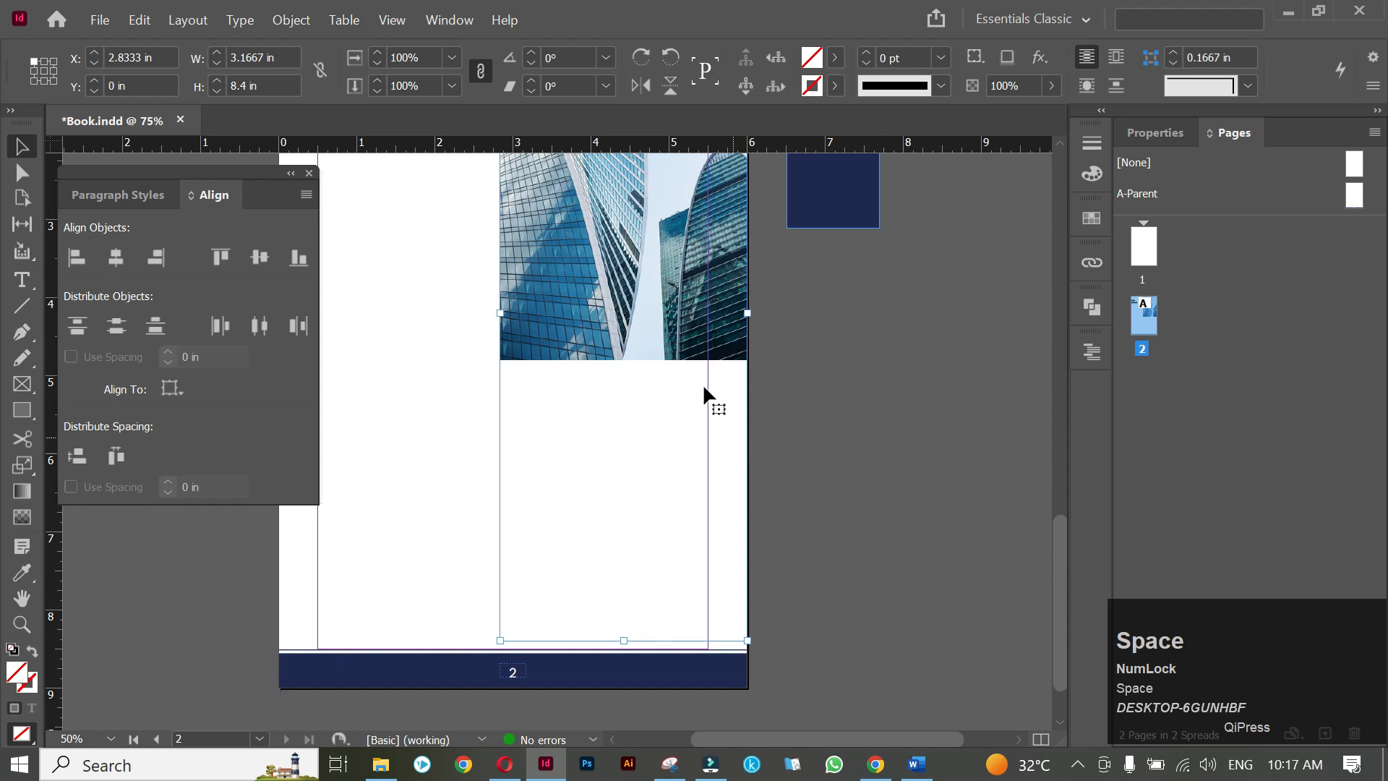
{"action": "right_click", "coordinate": [674, 302]}
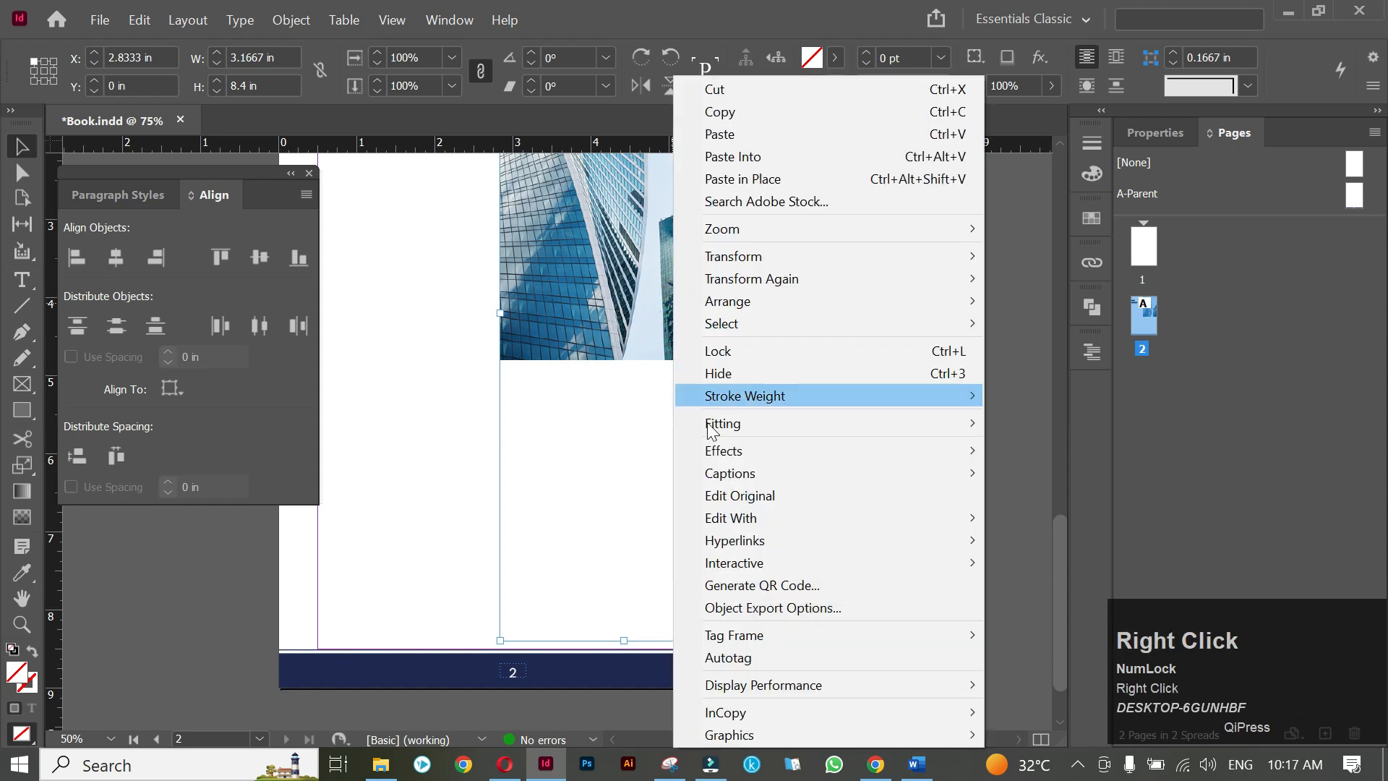
{"action": "mouse_move", "coordinate": [754, 428]}
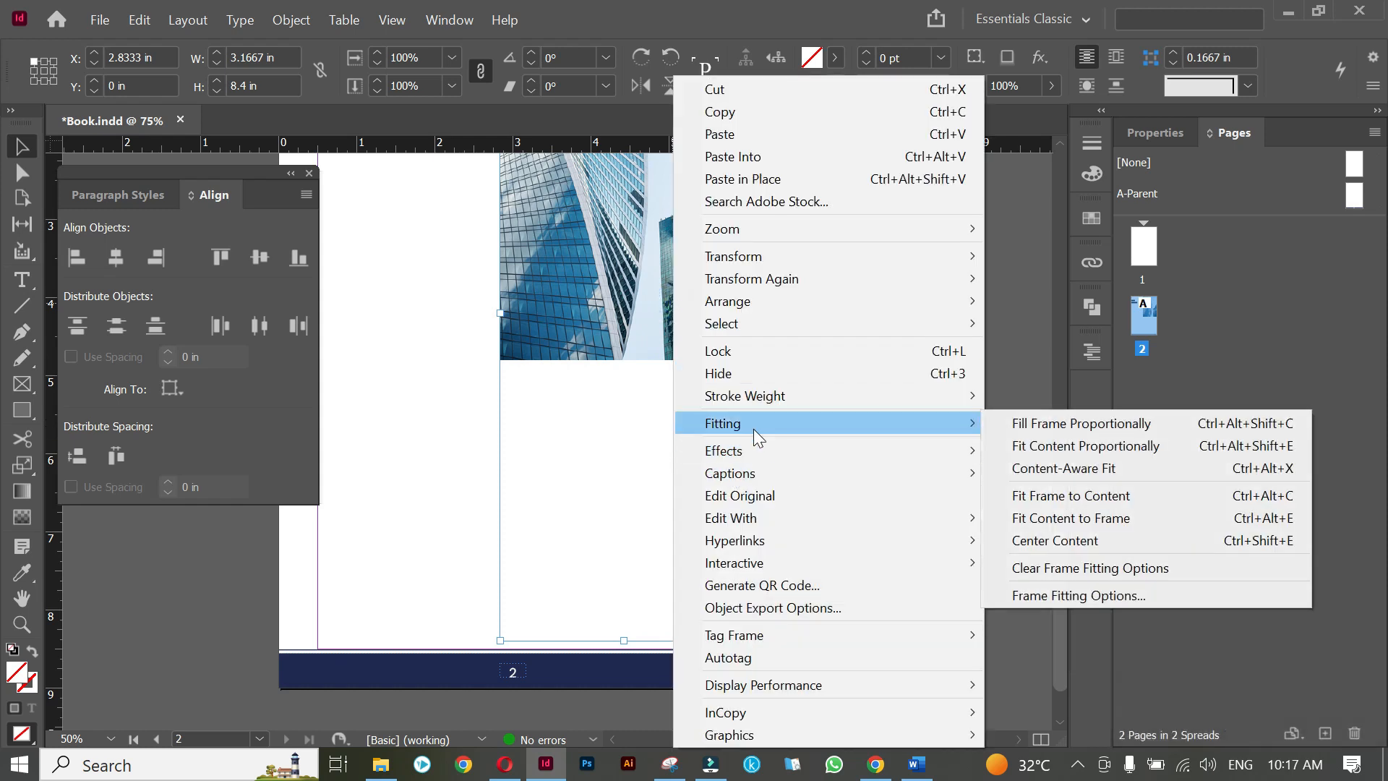
{"action": "left_click", "coordinate": [1070, 426]}
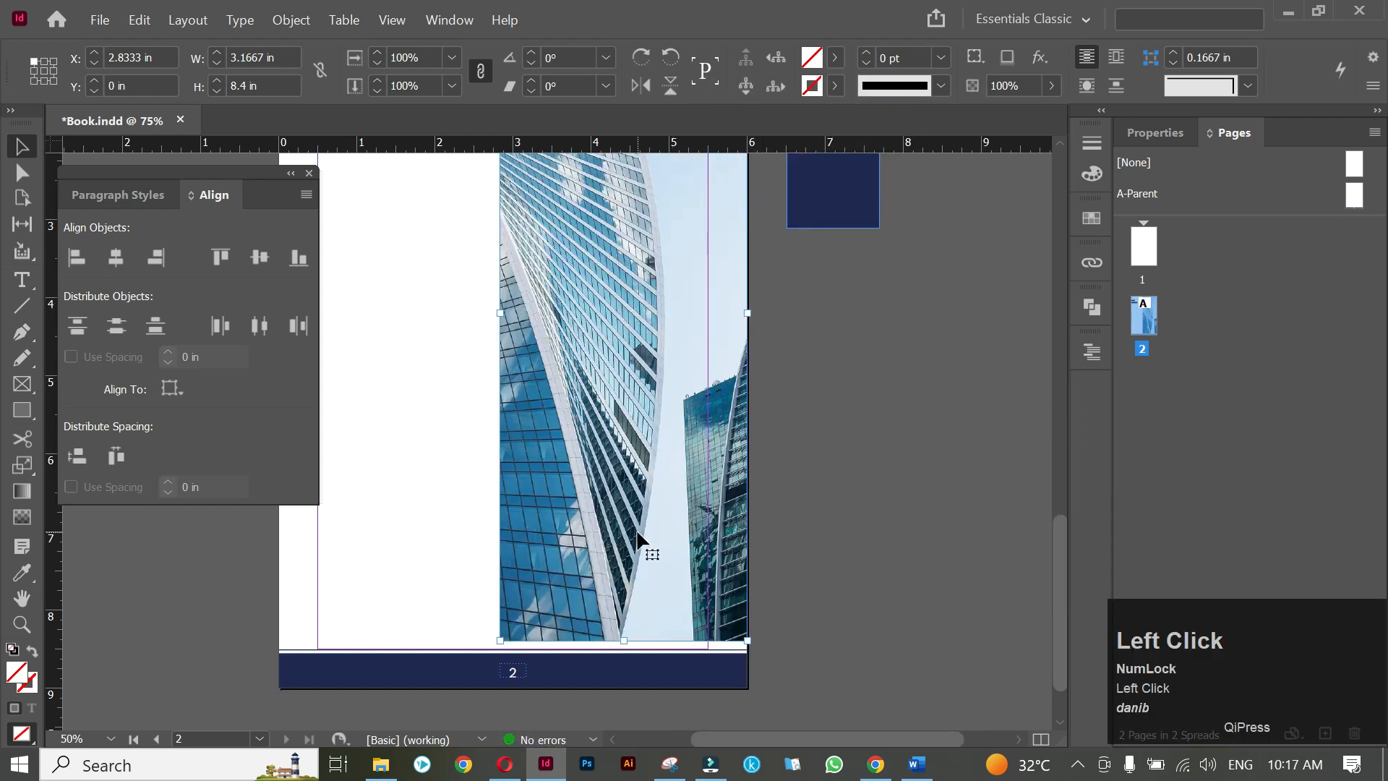
Apply Fit Content Proportionally to the skyscraper photo within its tall frame on page 2.
{"action": "right_click", "coordinate": [680, 253]}
{"action": "right_click", "coordinate": [634, 326]}
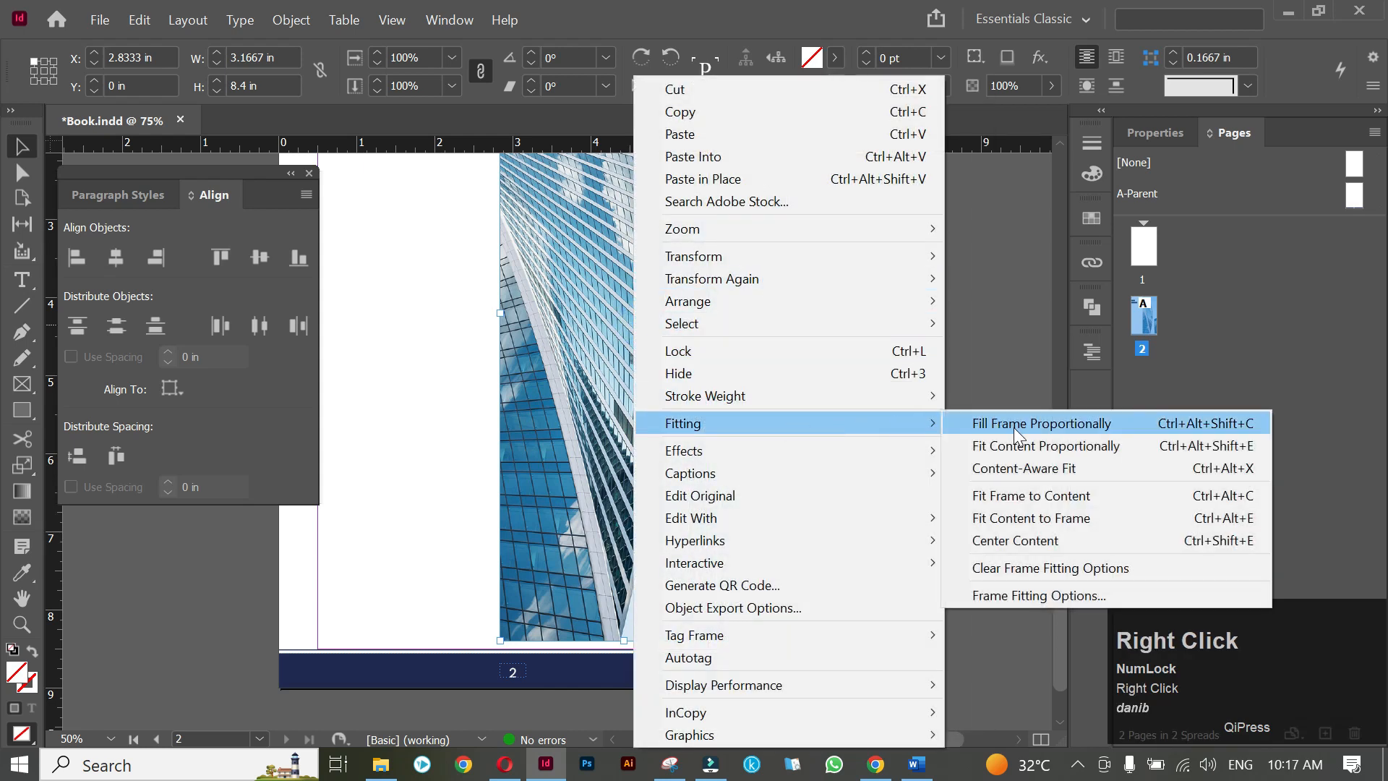
{"action": "left_click", "coordinate": [1045, 442]}
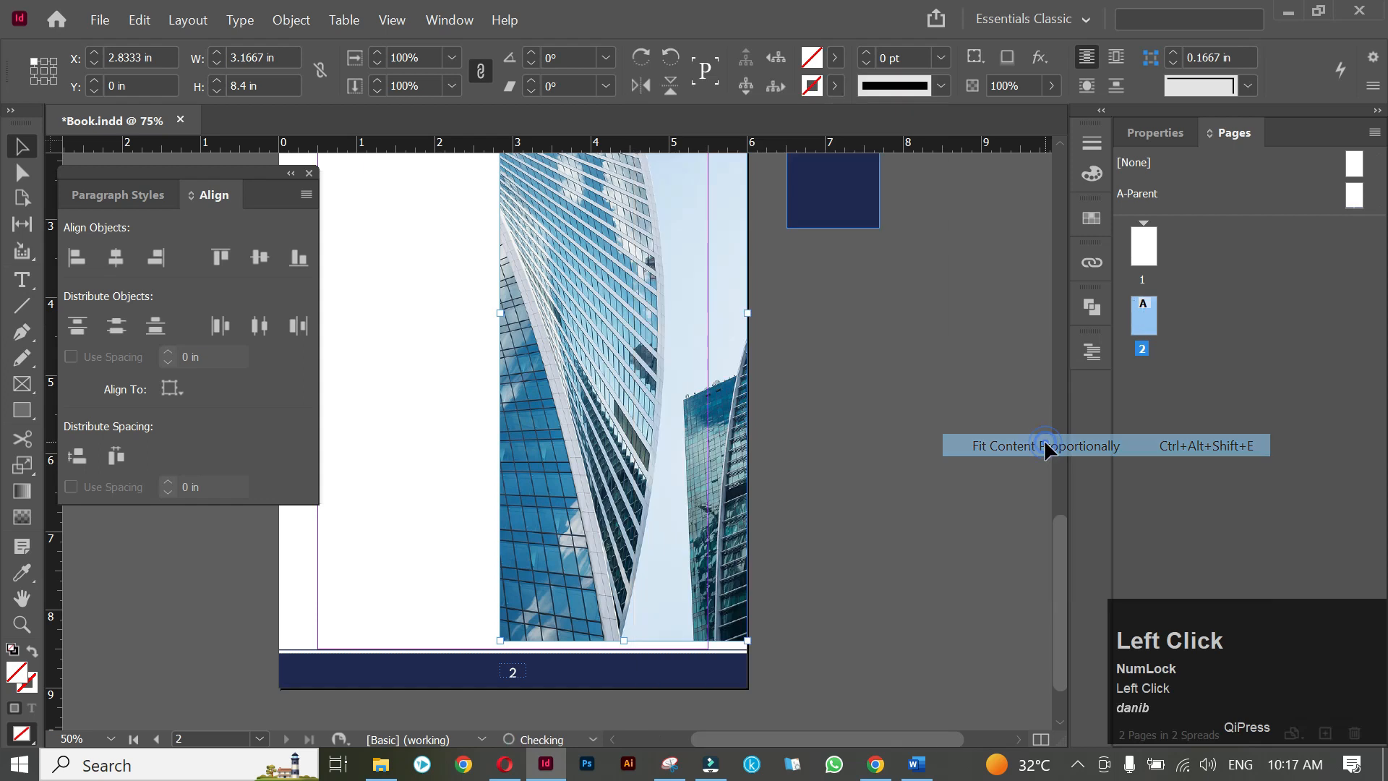
{"action": "scroll", "coordinate": [616, 414], "scroll_direction": "up", "scroll_amount": 2}
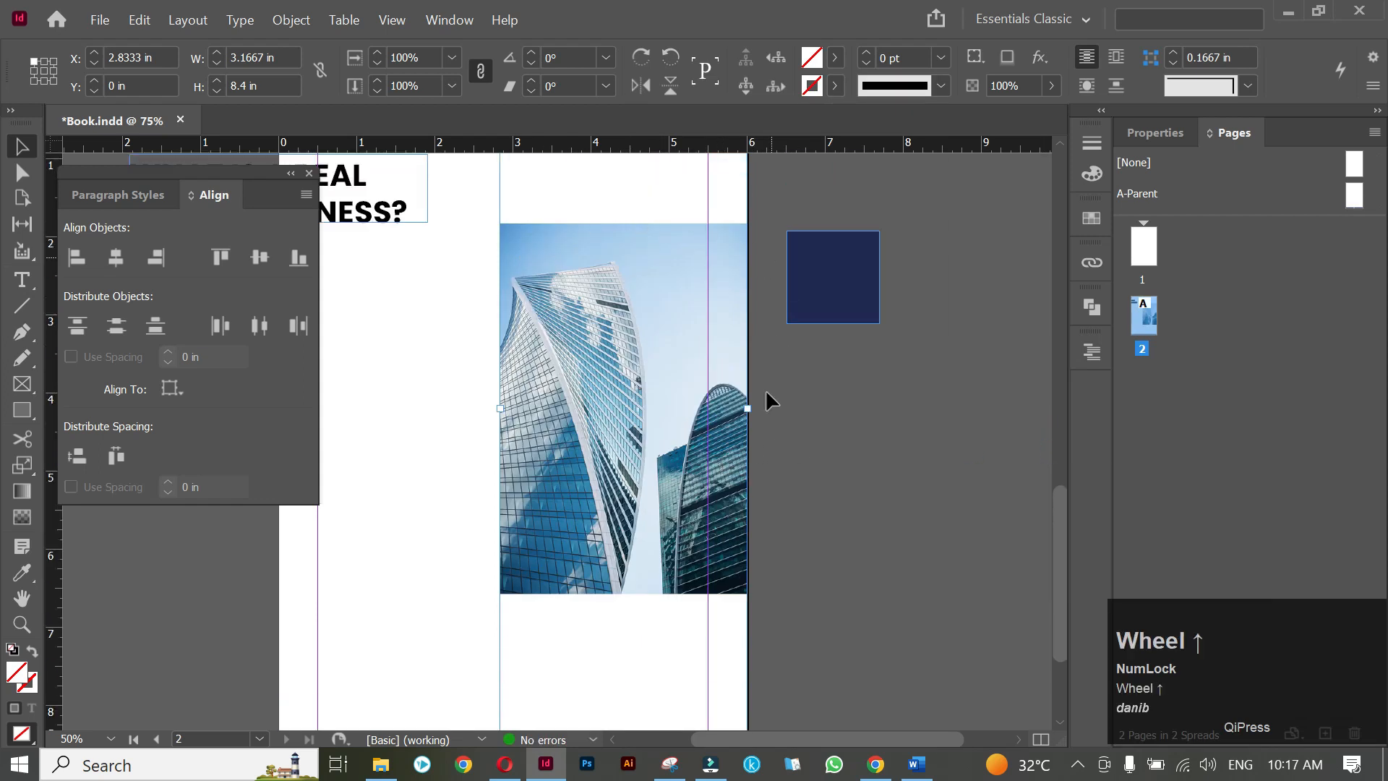
{"action": "scroll", "coordinate": [684, 292], "scroll_direction": "down", "scroll_amount": 1, "text": "alt"}
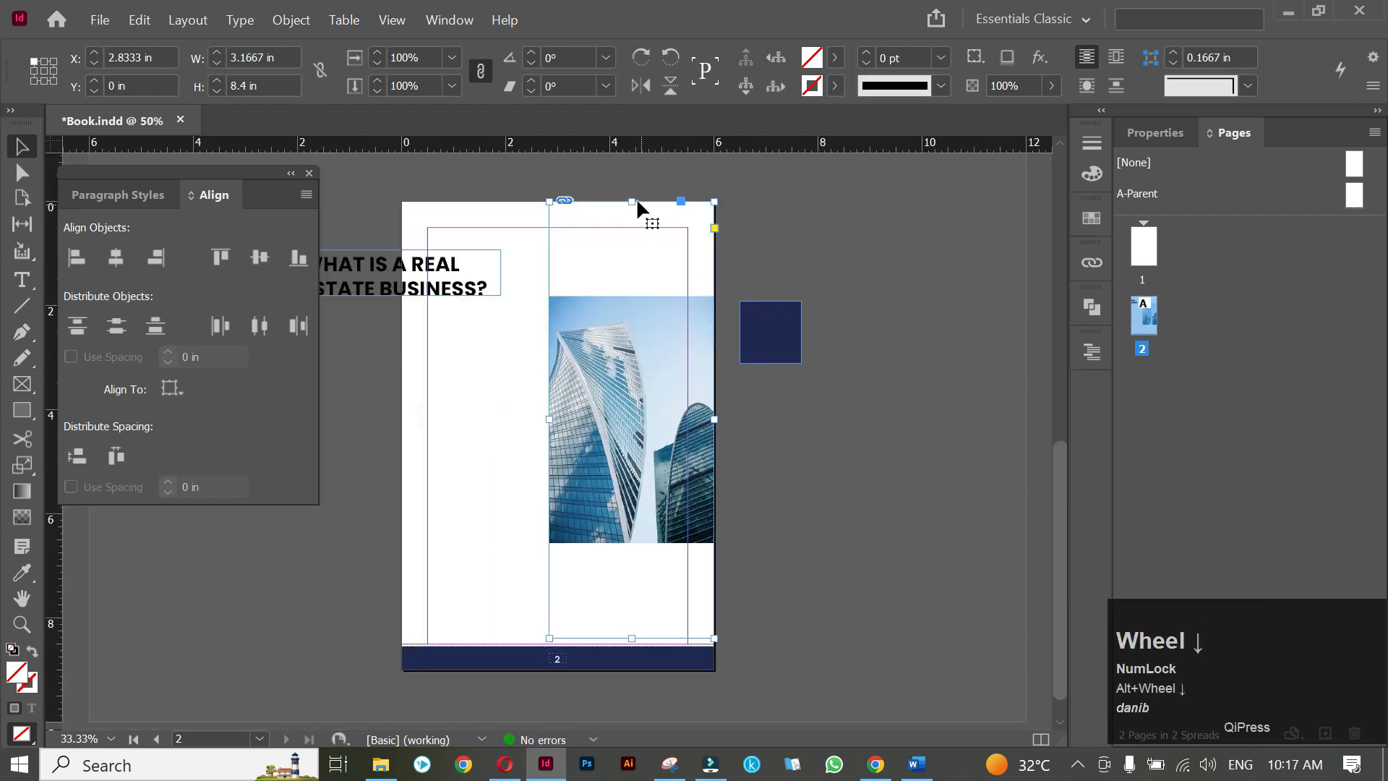
{"action": "left_click", "coordinate": [774, 259]}
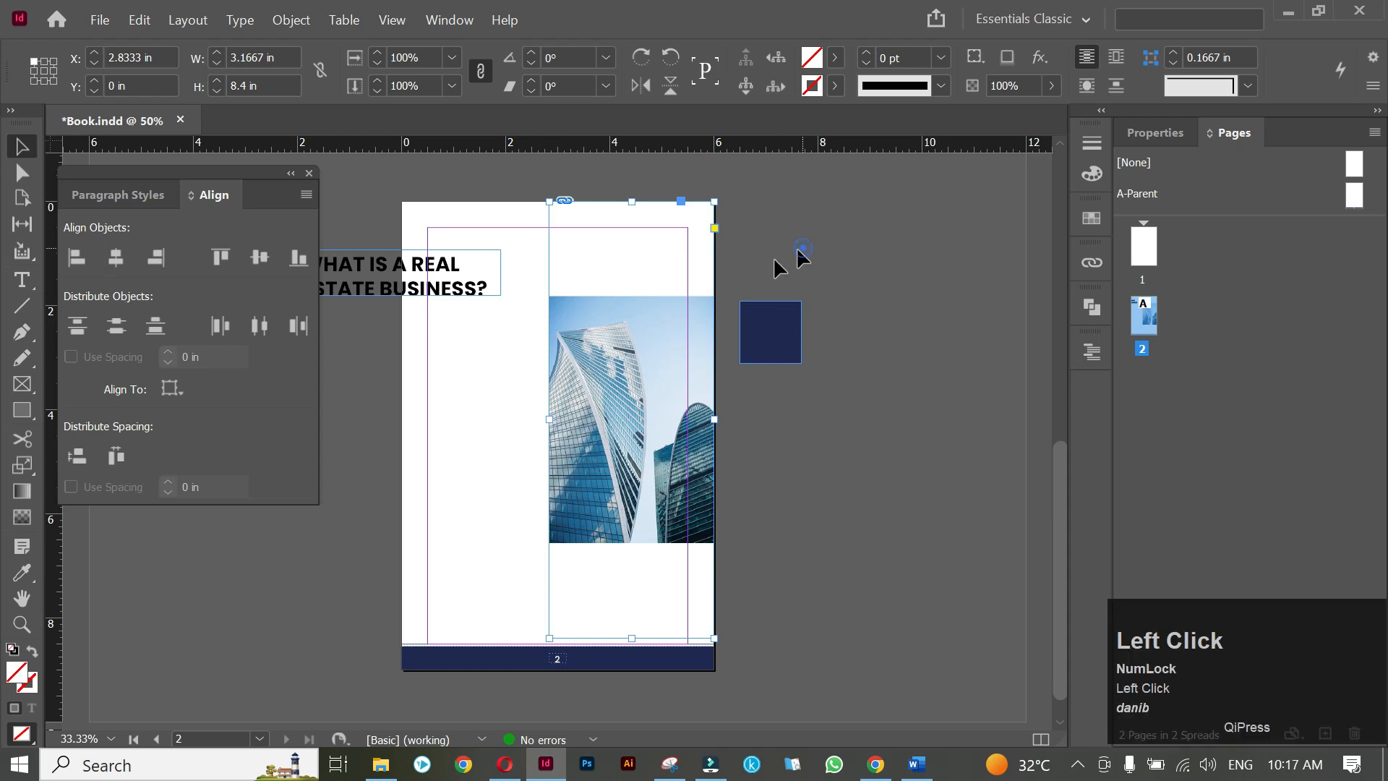
Refit the skyscraper photo so it fills its 3.1667 x 8.4 in frame proportionally.
{"action": "left_click", "coordinate": [668, 299]}
{"action": "key", "text": "space"}
{"action": "left_click", "coordinate": [897, 263]}
{"action": "left_click", "coordinate": [605, 350]}
{"action": "left_click", "coordinate": [1144, 136]}
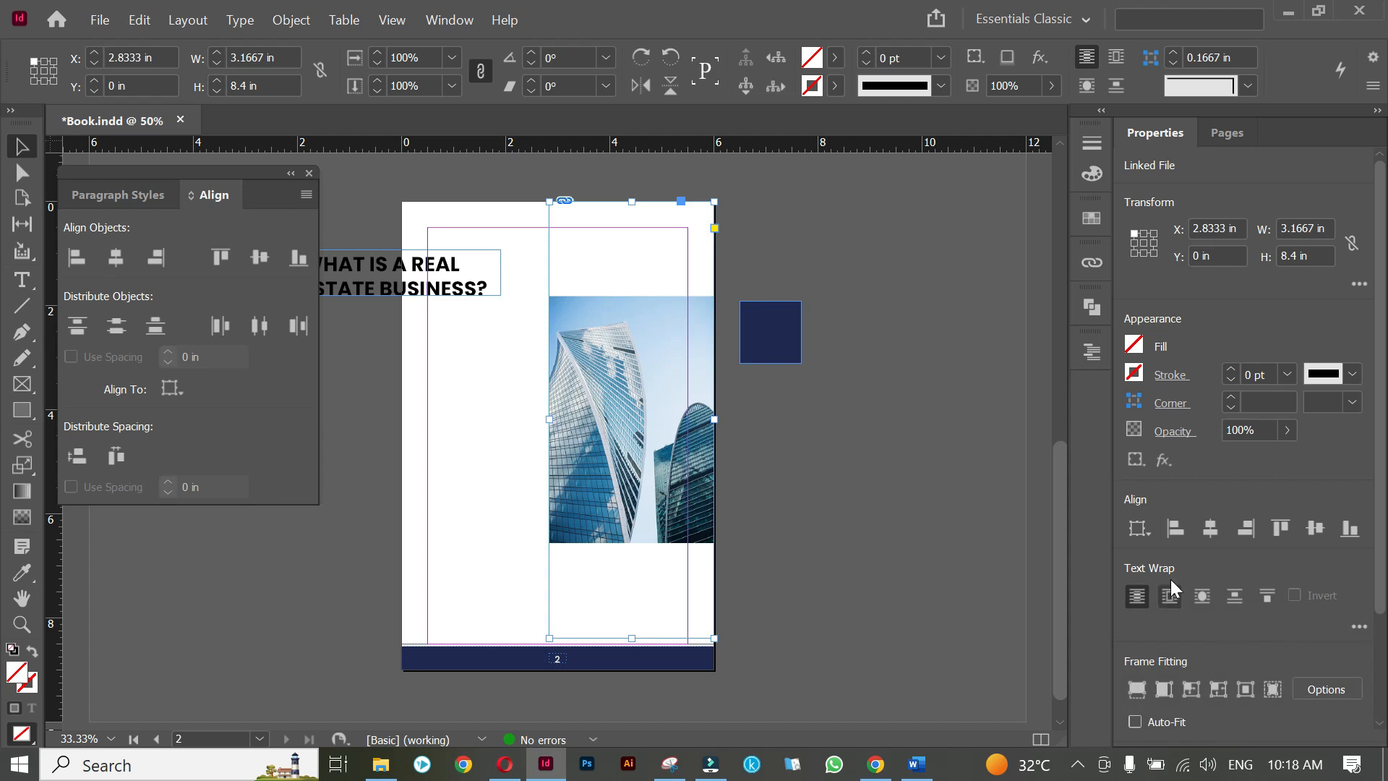
{"action": "left_click", "coordinate": [1138, 692]}
{"action": "left_click", "coordinate": [1138, 690]}
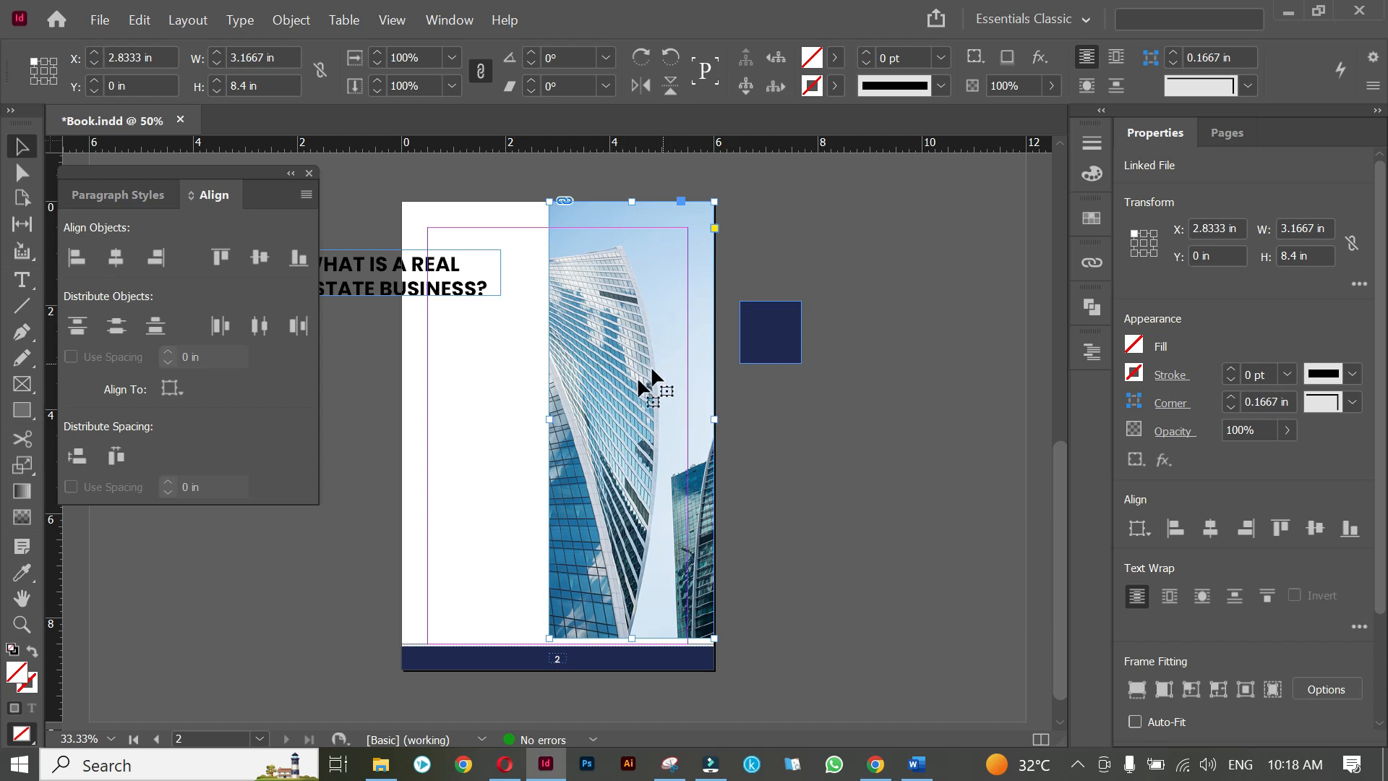
Shift the skyscraper image to the right inside its frame, to a content X offset of about -0.19 in.
{"action": "scroll", "coordinate": [636, 396], "scroll_direction": "up", "scroll_amount": 1}
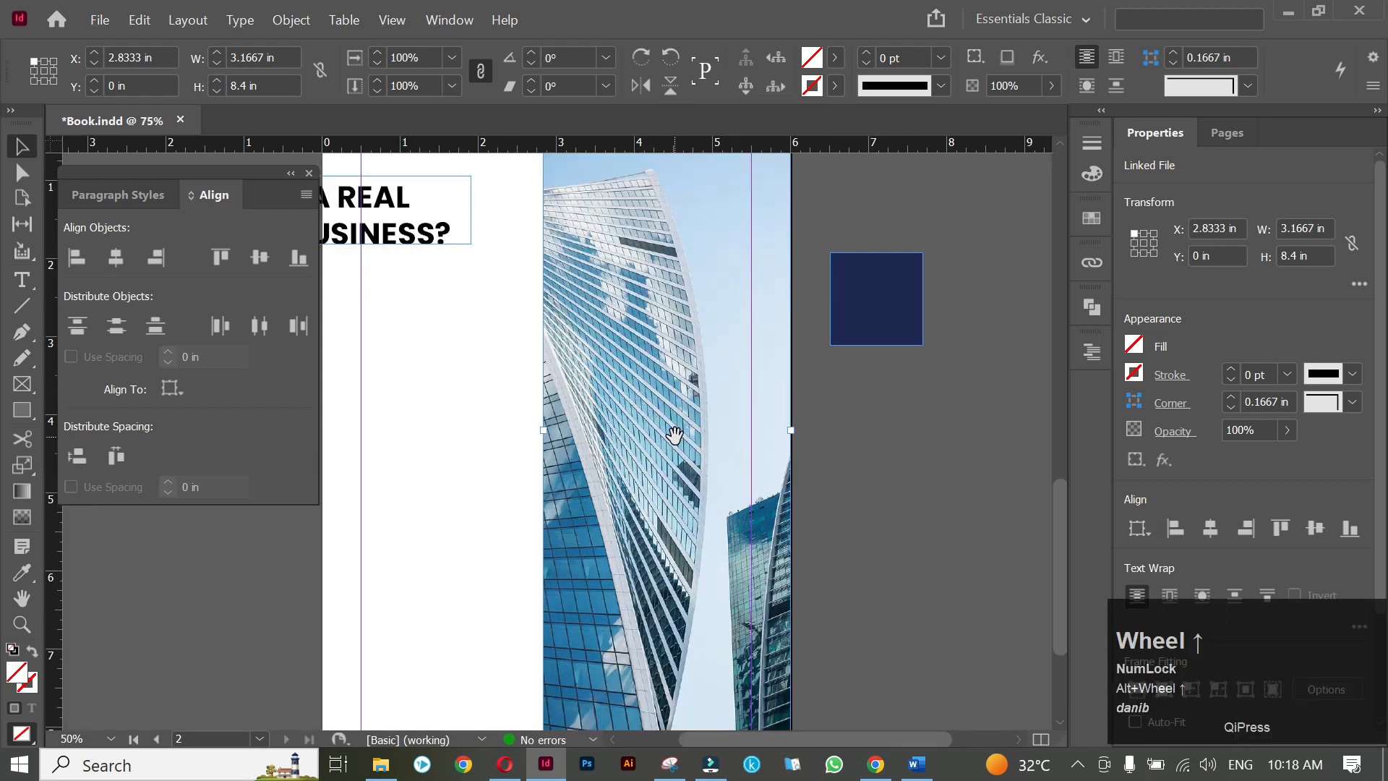
{"action": "key", "text": "alt"}
{"action": "scroll", "coordinate": [708, 425], "scroll_direction": "down", "scroll_amount": 1}
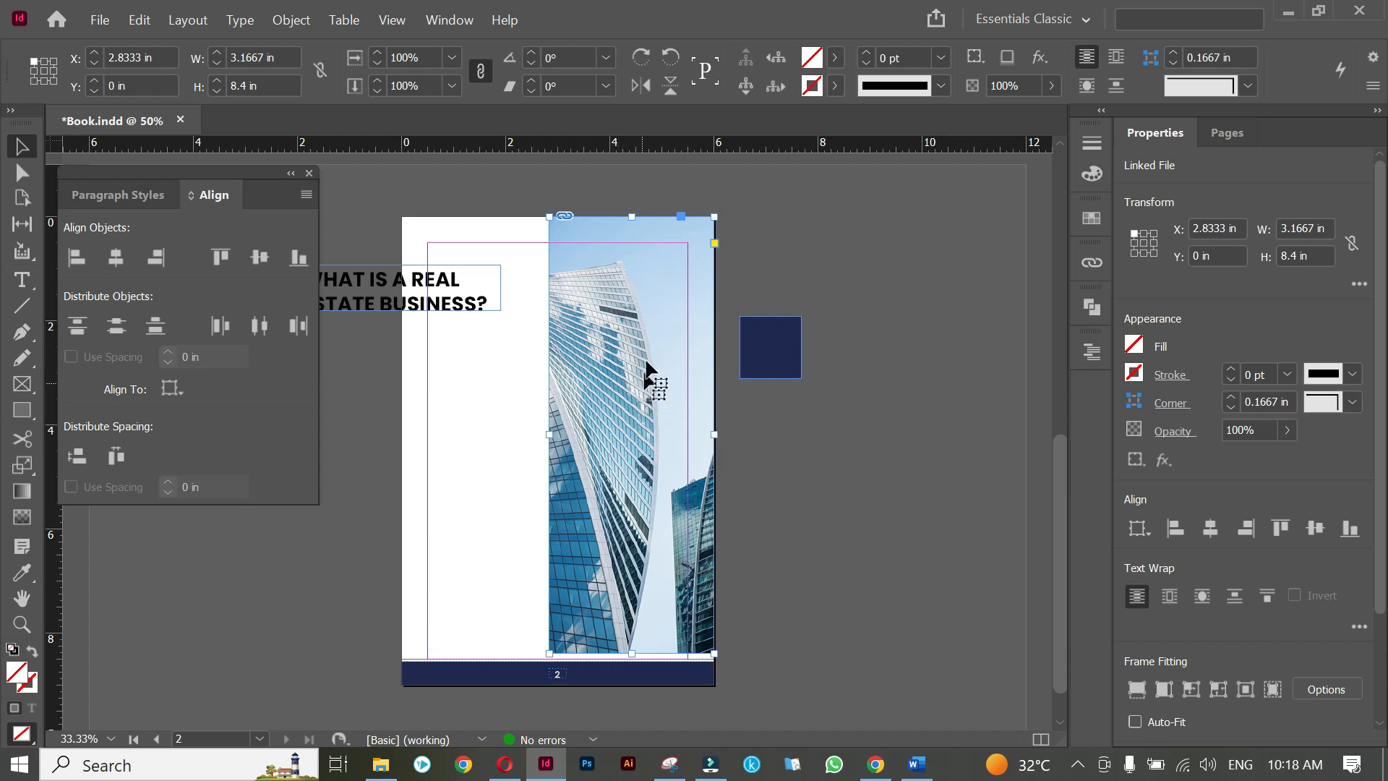
{"action": "left_click", "coordinate": [627, 425]}
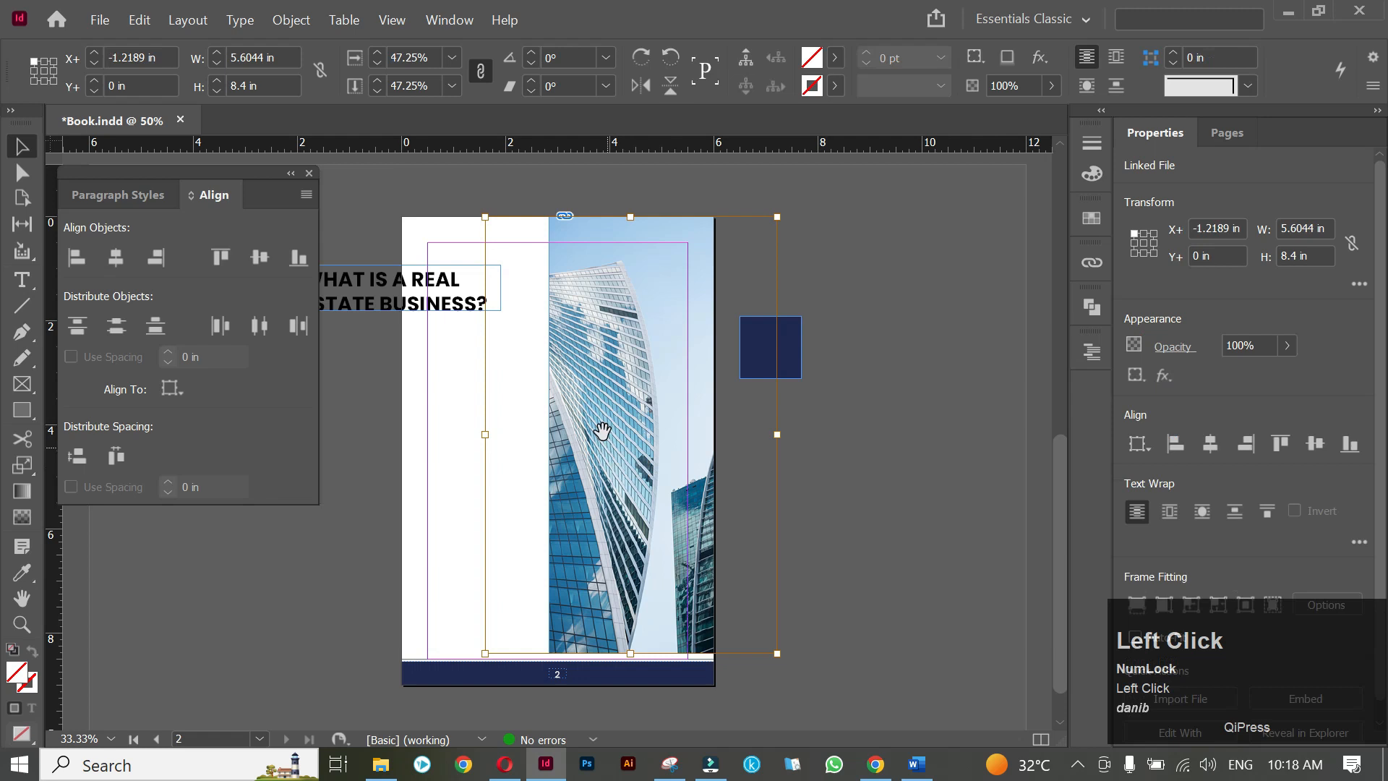
{"action": "scroll", "coordinate": [795, 222], "scroll_direction": "up", "scroll_amount": 2}
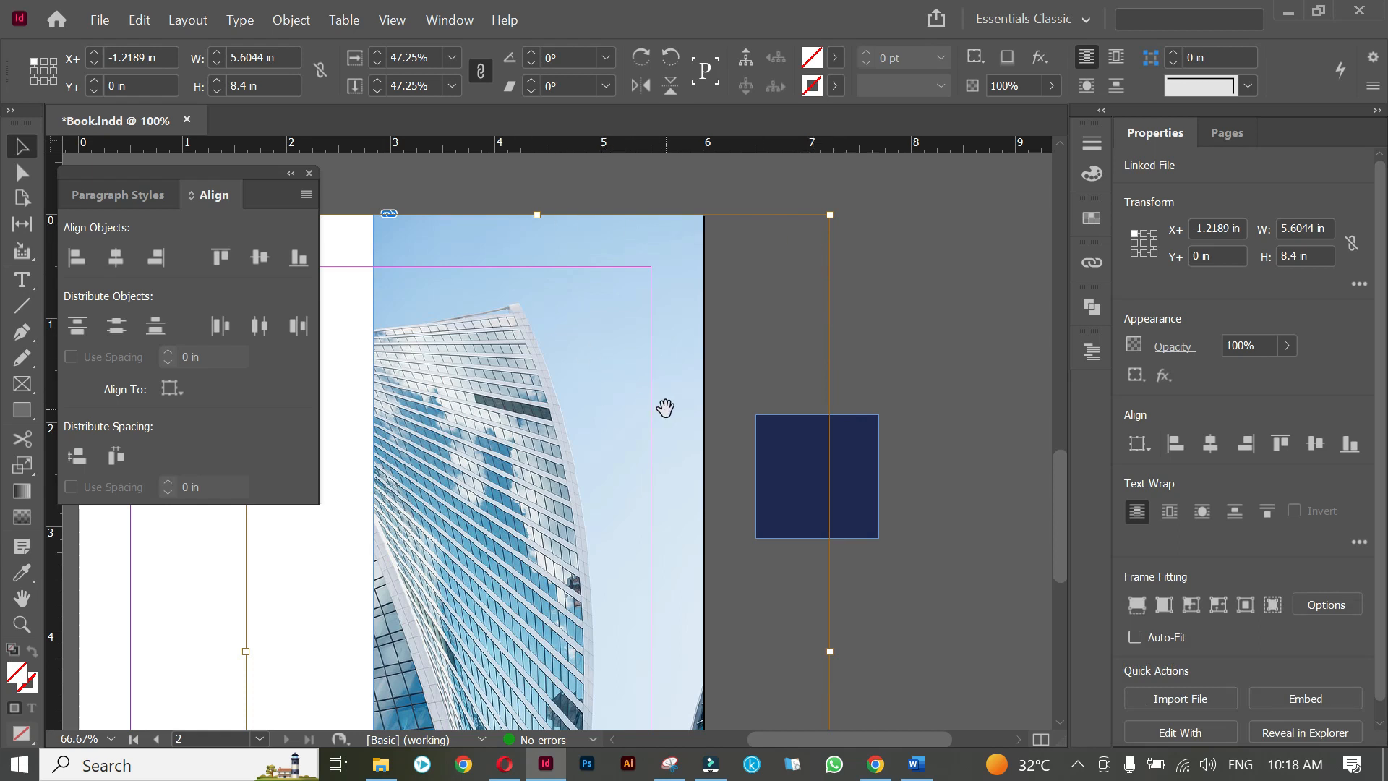
{"action": "scroll", "coordinate": [663, 406], "scroll_direction": "down", "scroll_amount": 1}
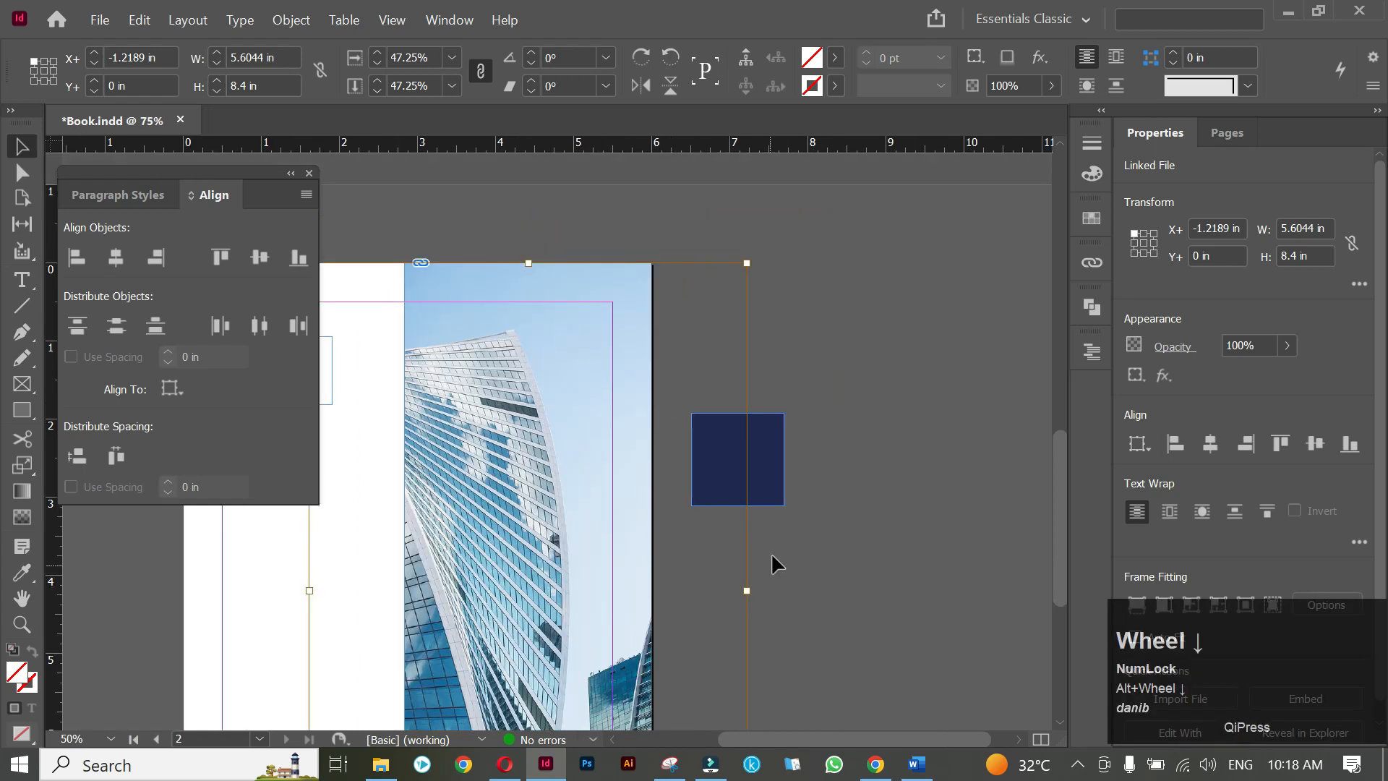
{"action": "scroll", "coordinate": [774, 563], "scroll_direction": "down", "scroll_amount": 3}
{"action": "key", "text": "space"}
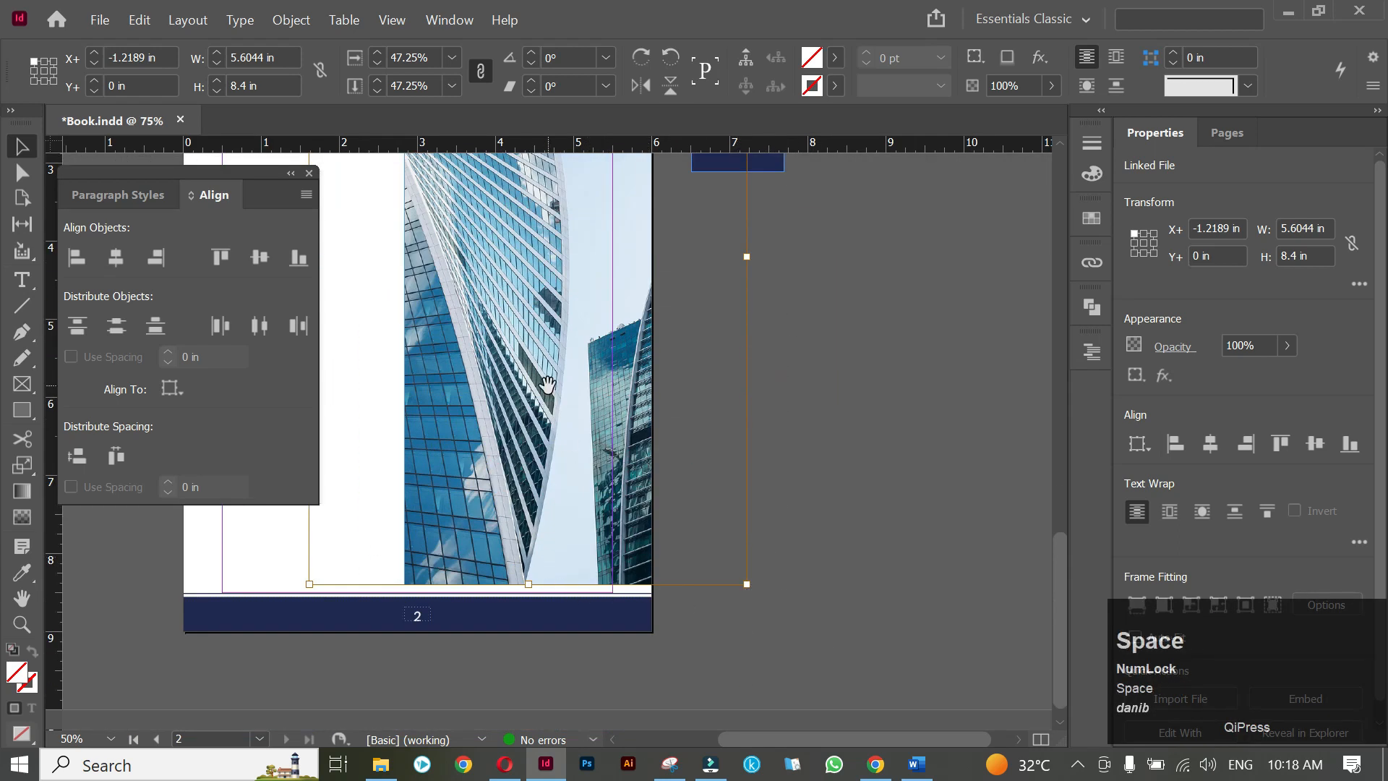
{"action": "left_click_drag", "start_coordinate": [548, 384], "coordinate": [645, 466]}
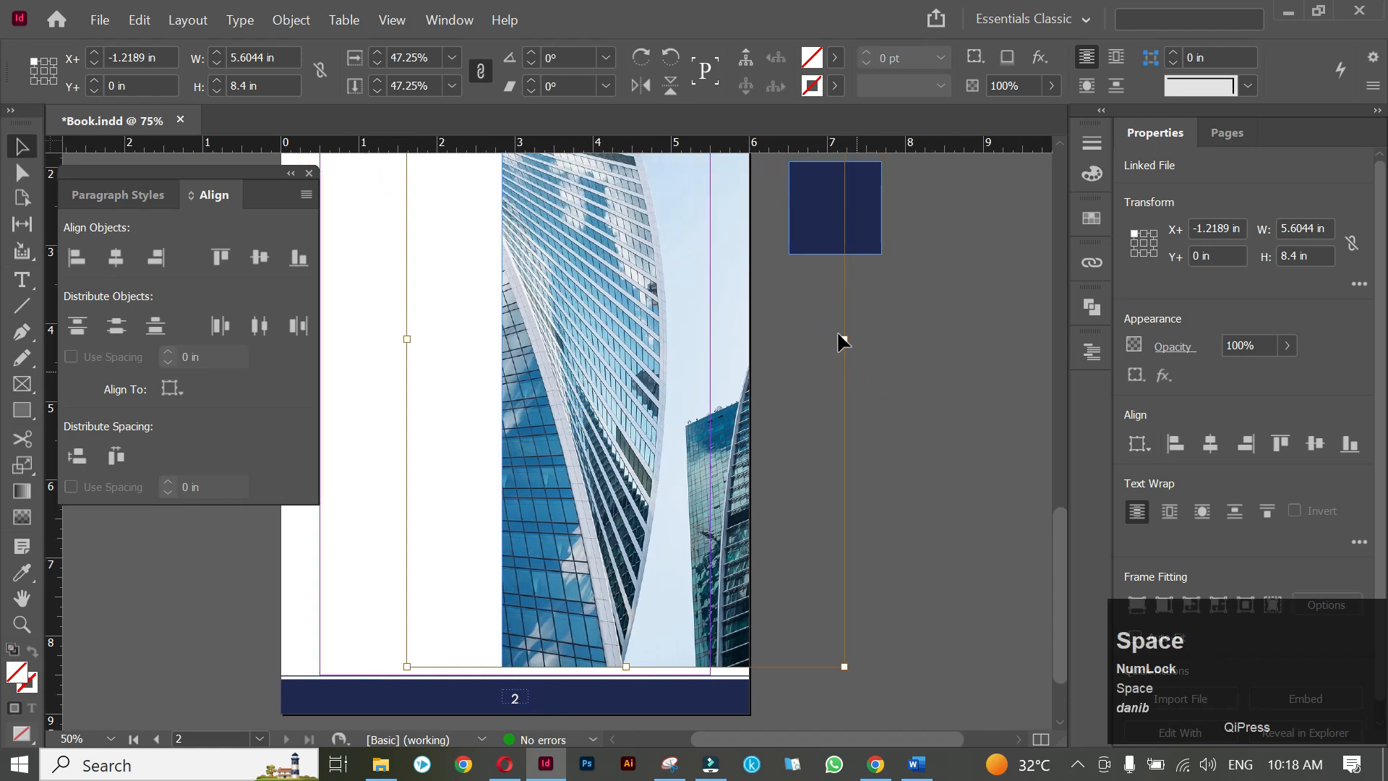
{"action": "left_click_drag", "start_coordinate": [623, 340], "coordinate": [712, 350]}
{"action": "scroll", "coordinate": [688, 348], "scroll_direction": "down", "scroll_amount": 1}
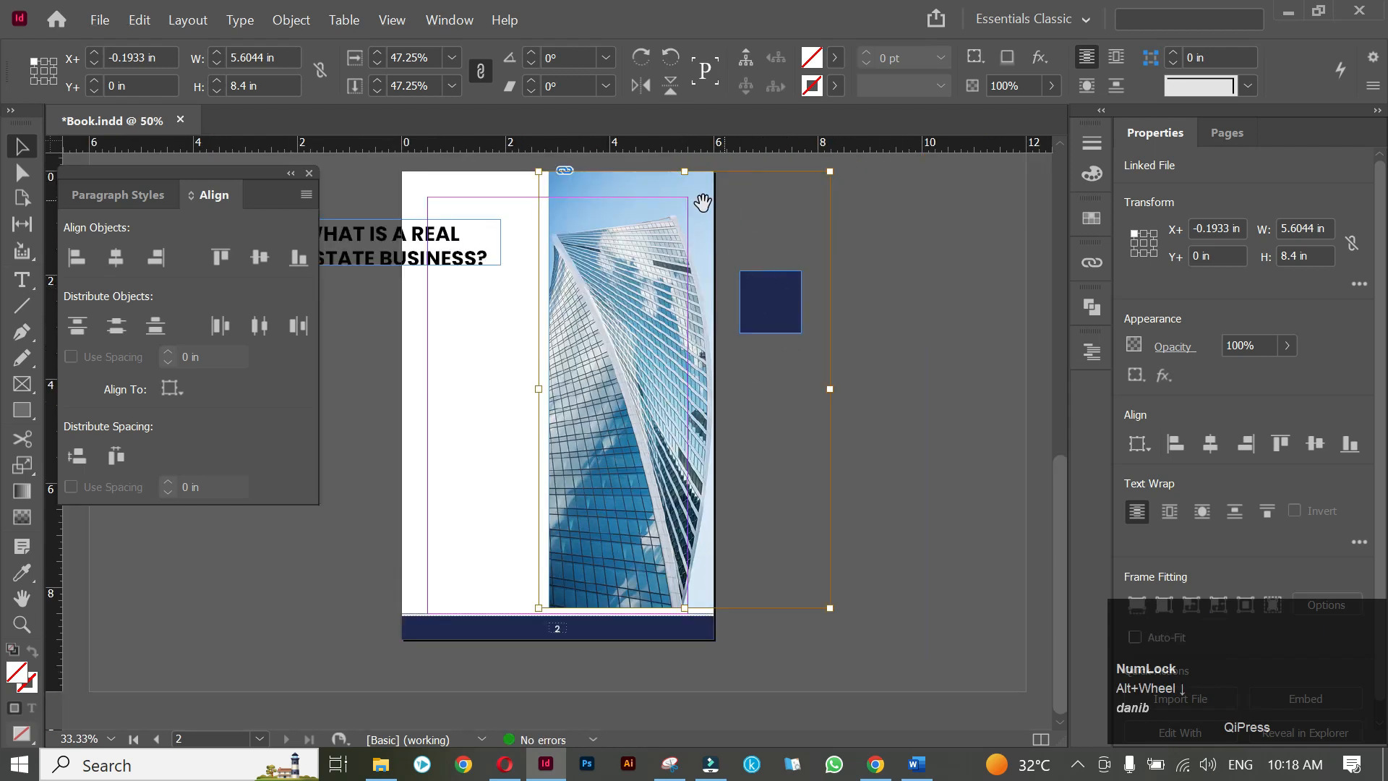
Fine-tune the image's horizontal position within the frame to a content X offset of about -0.14 in and deselect it.
{"action": "left_click_drag", "start_coordinate": [627, 392], "coordinate": [529, 396]}
{"action": "left_click_drag", "start_coordinate": [624, 389], "coordinate": [753, 397]}
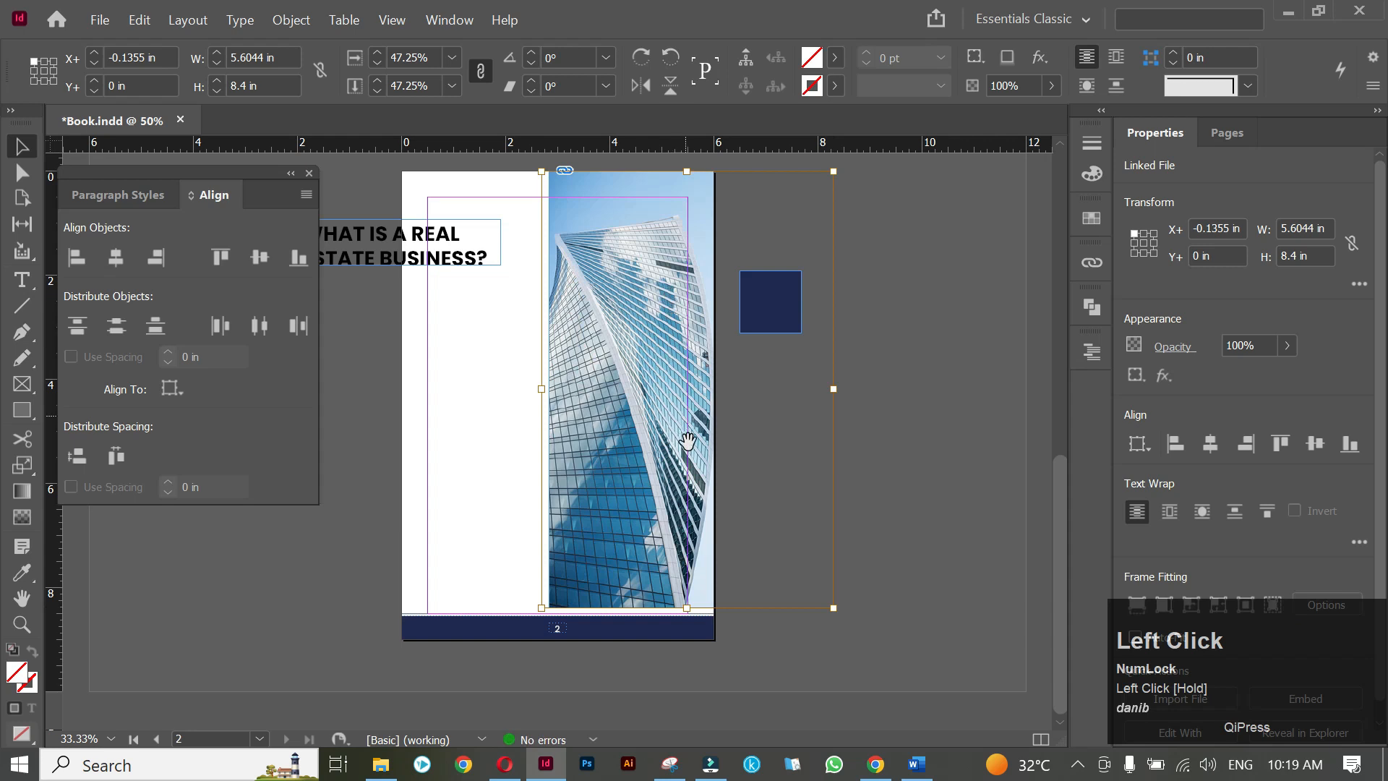
{"action": "left_click", "coordinate": [884, 214]}
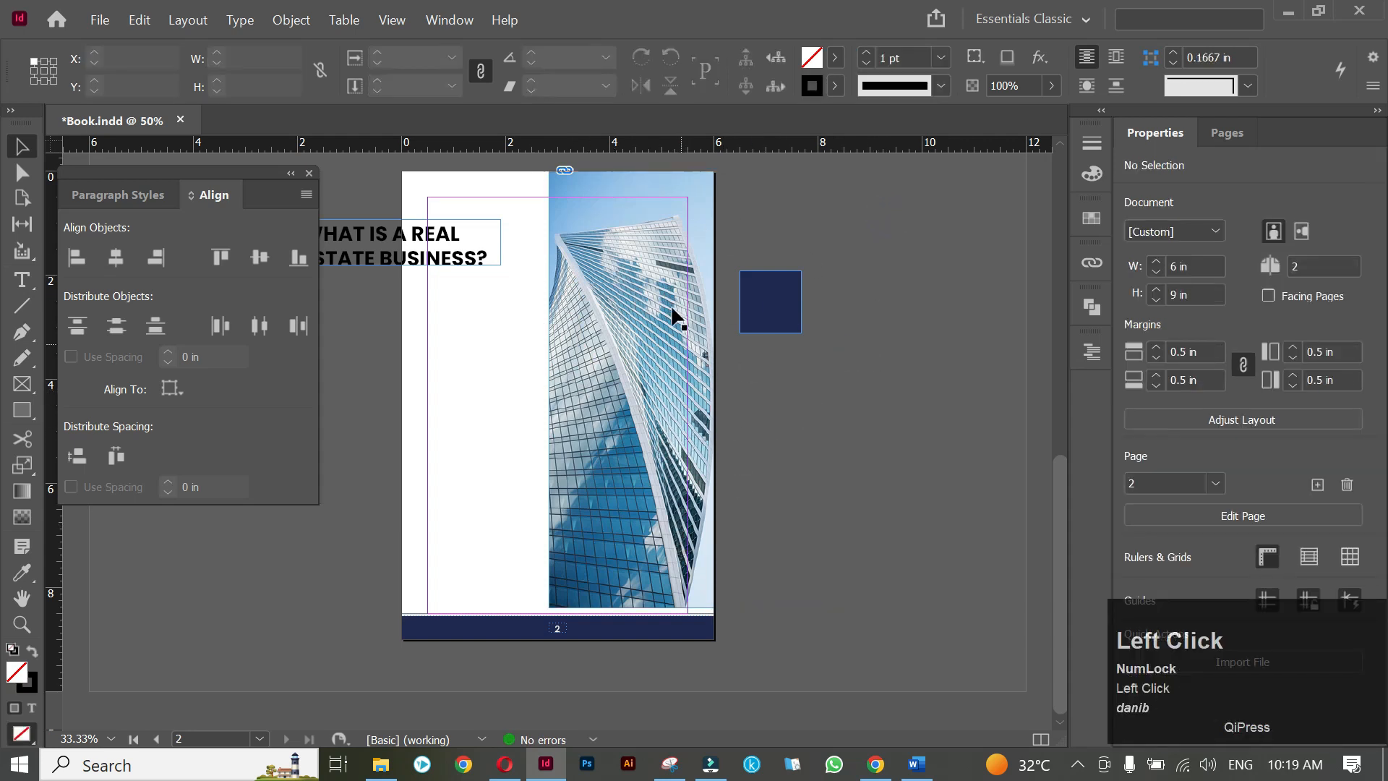
{"action": "left_click", "coordinate": [617, 215]}
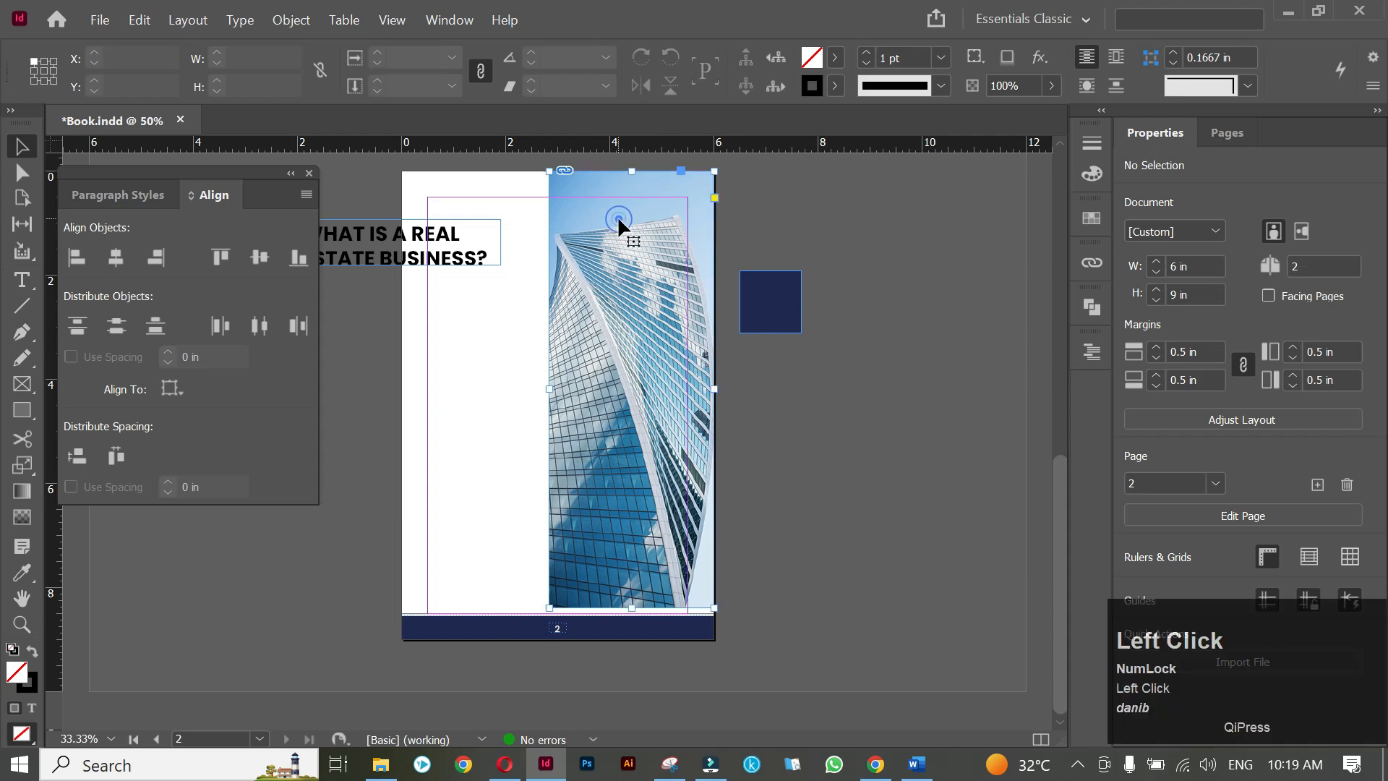
{"action": "left_click", "coordinate": [790, 217]}
Examine the link badge on the photo frame and the photo's source file in the Downloads folder.
{"action": "key", "text": "space"}
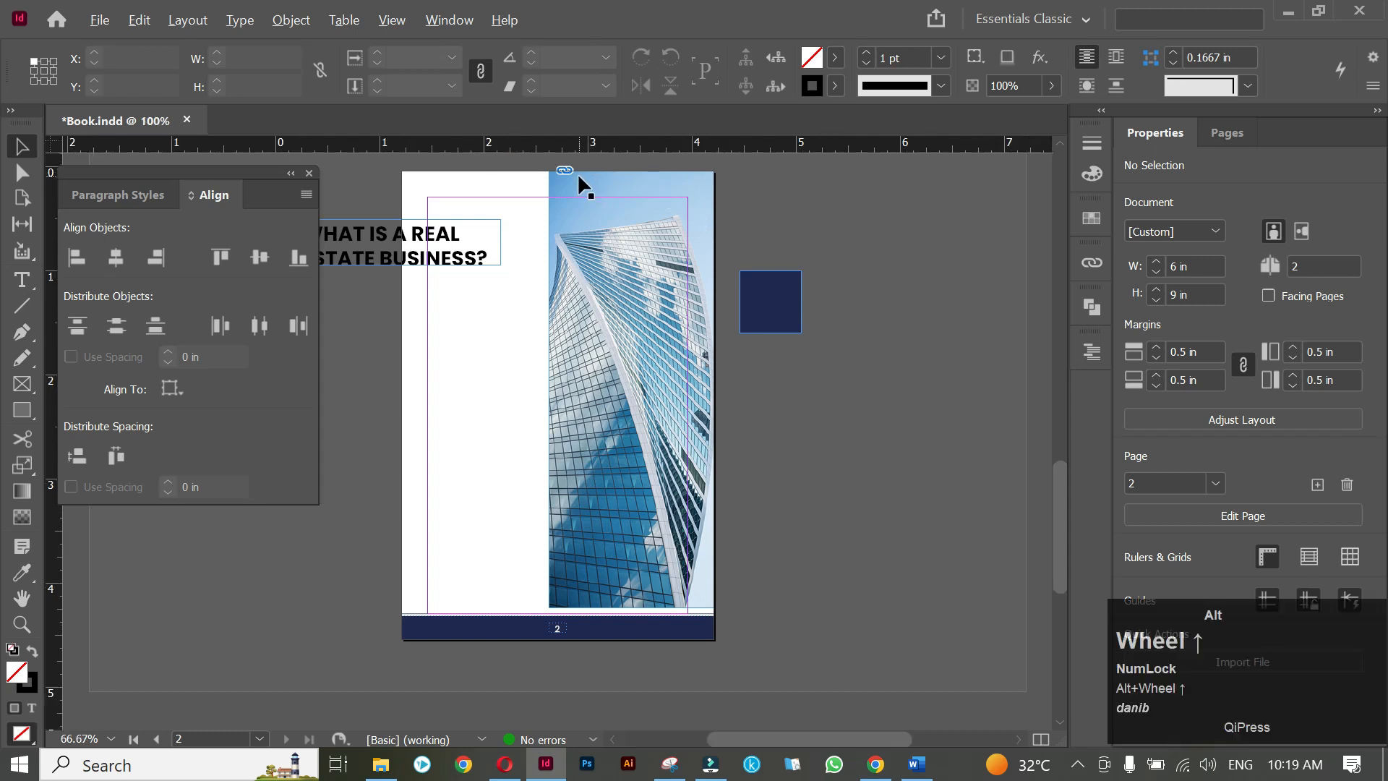
{"action": "scroll", "coordinate": [579, 172], "scroll_direction": "up", "scroll_amount": 3}
{"action": "left_click_drag", "start_coordinate": [579, 172], "coordinate": [564, 321]}
{"action": "scroll", "coordinate": [564, 324], "scroll_direction": "up", "scroll_amount": 5}
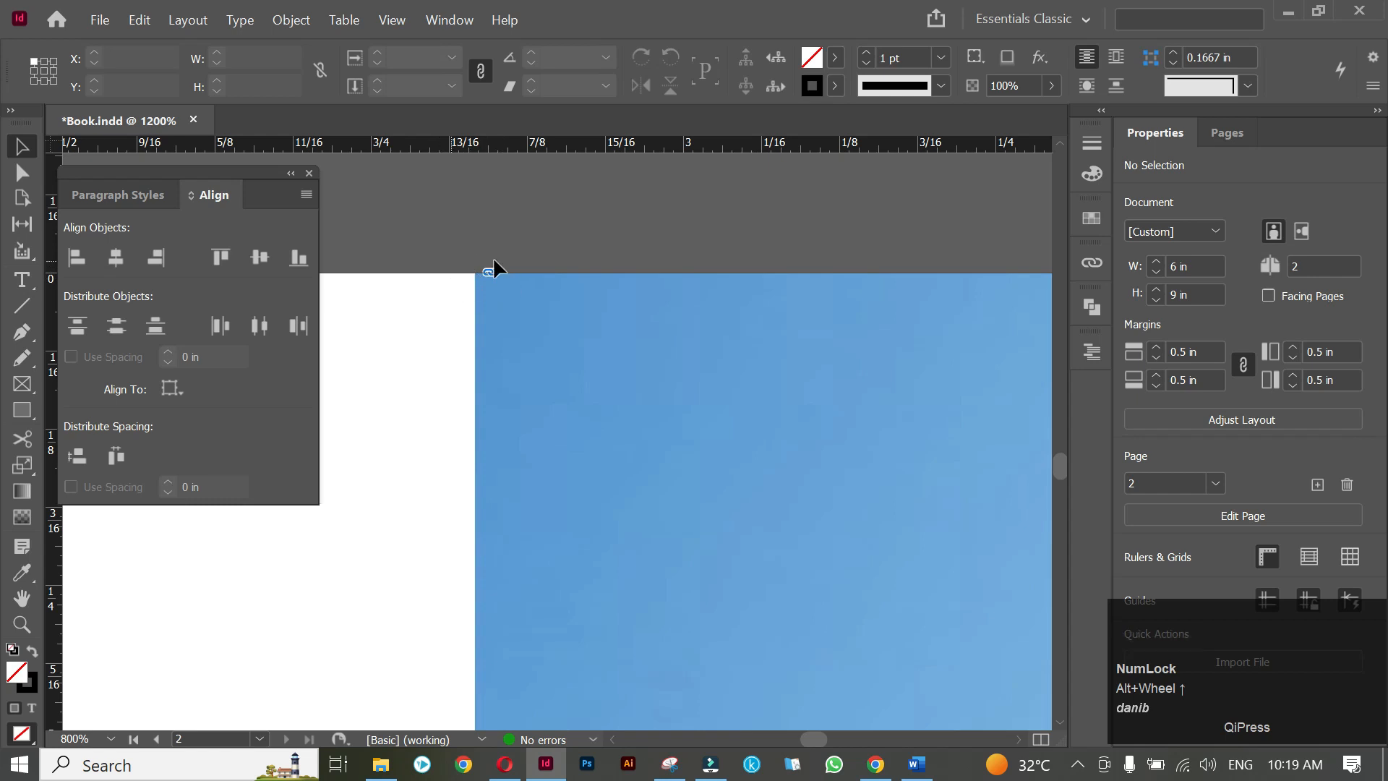
{"action": "scroll", "coordinate": [692, 499], "scroll_direction": "down", "scroll_amount": 6}
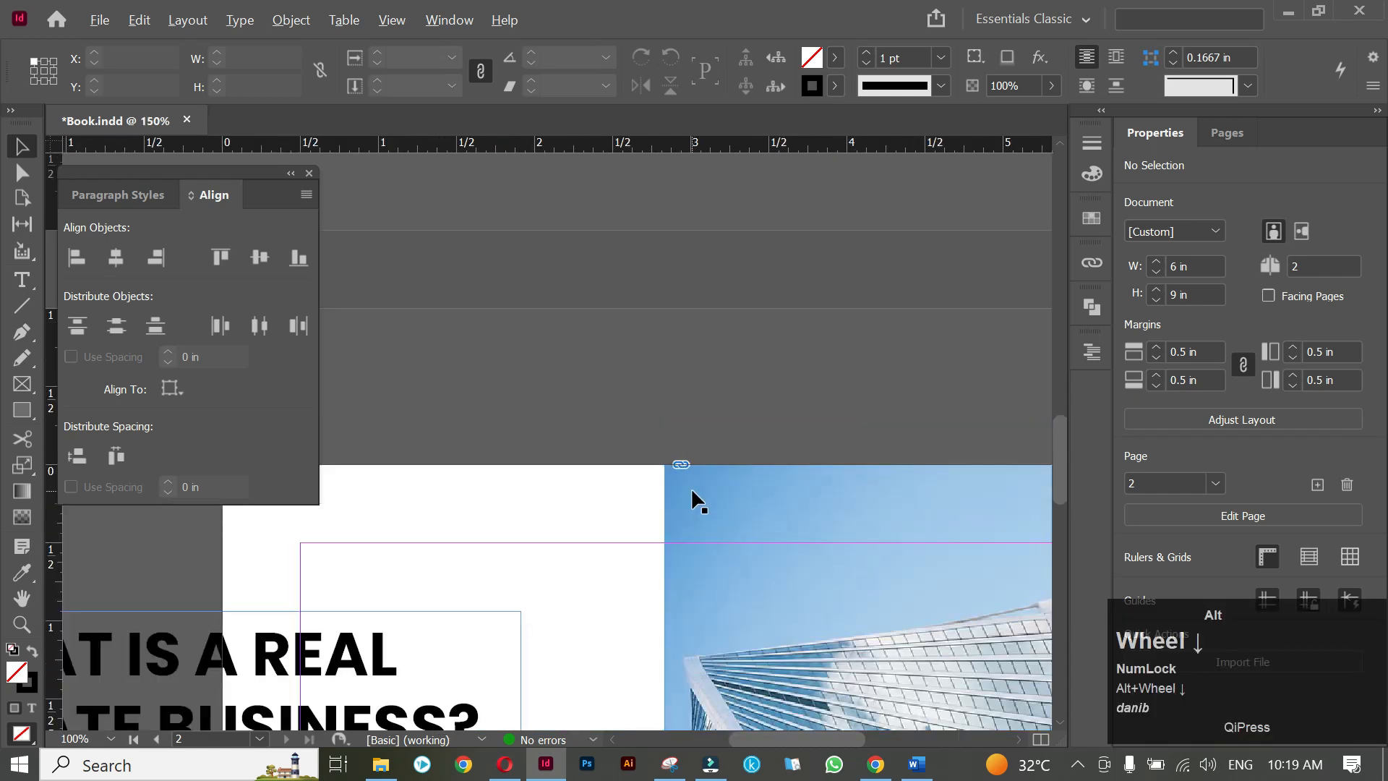
{"action": "left_click_drag", "start_coordinate": [708, 528], "coordinate": [640, 354]}
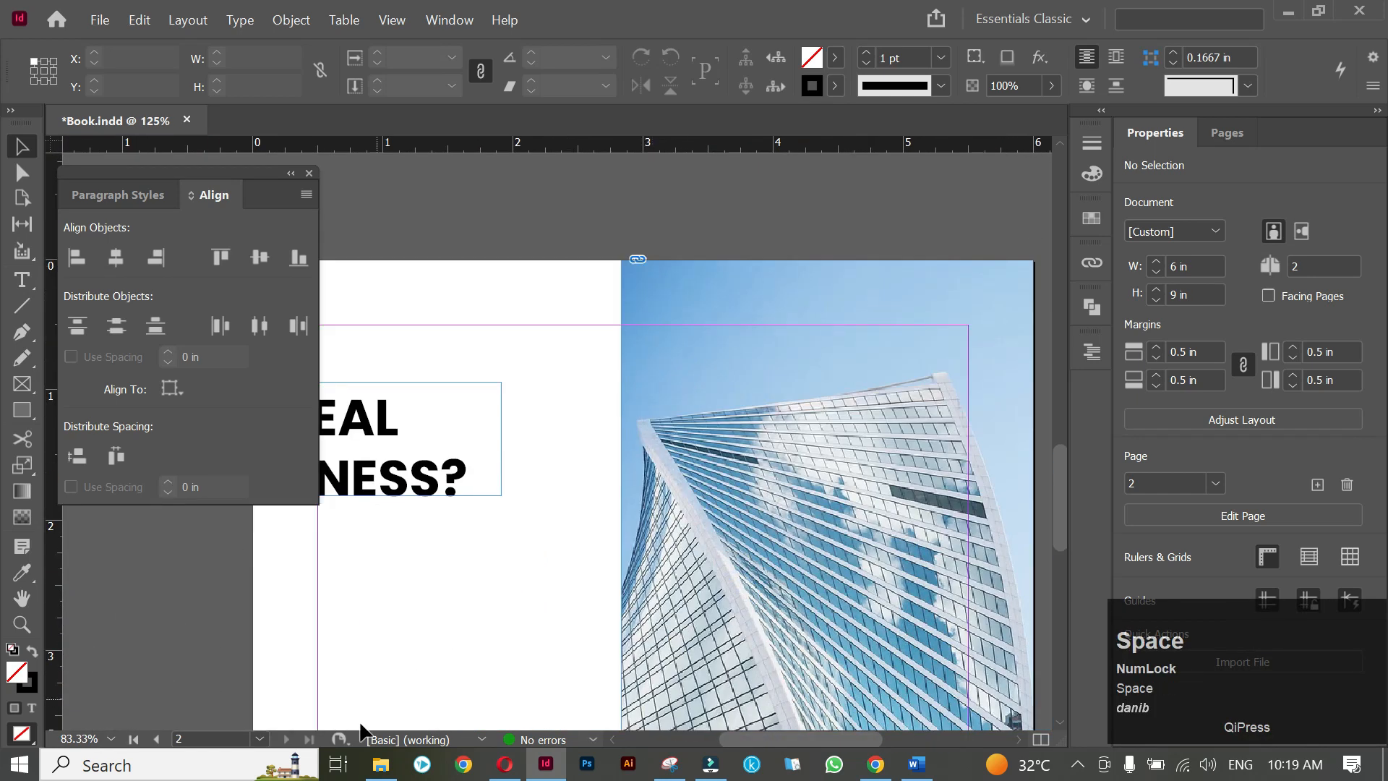
{"action": "left_click", "coordinate": [381, 764]}
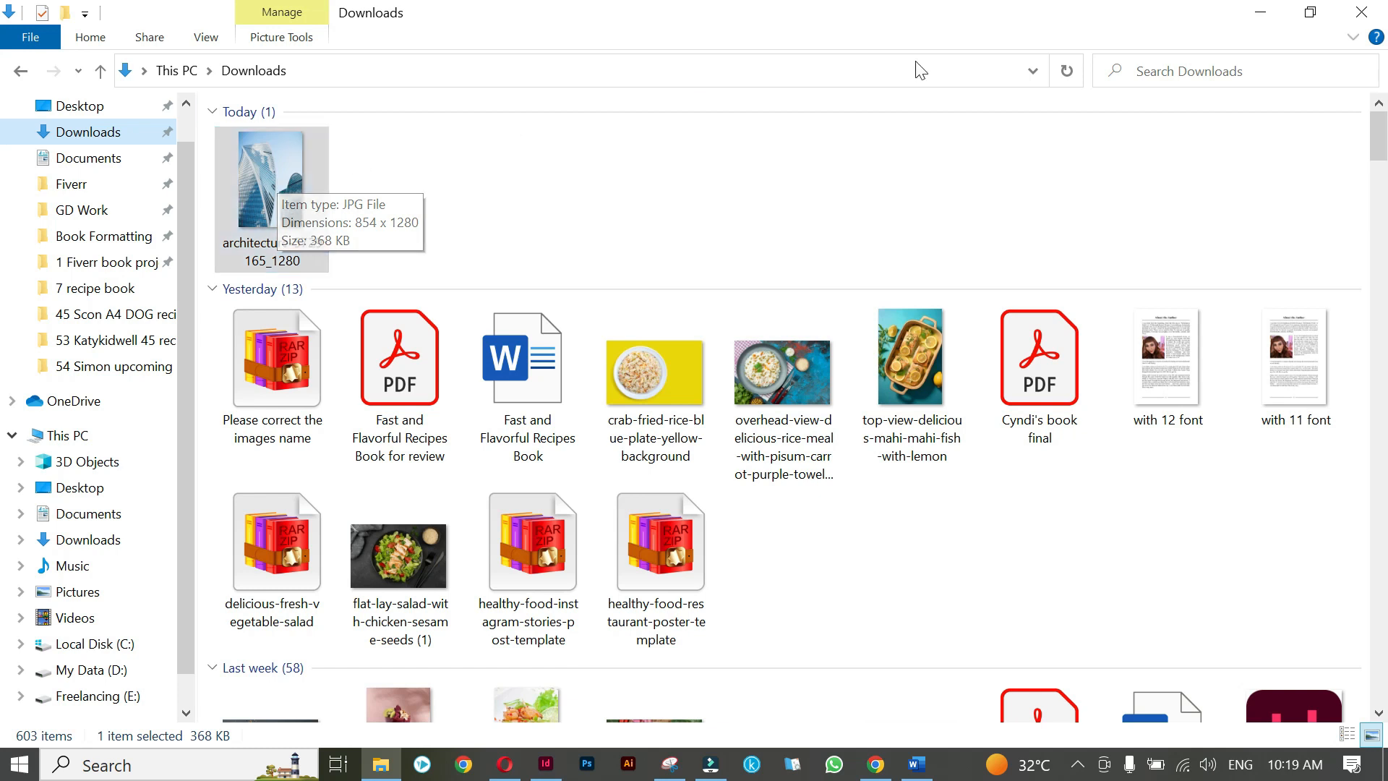
{"action": "left_click", "coordinate": [1265, 18]}
{"action": "key", "text": "space"}
{"action": "left_click_drag", "start_coordinate": [718, 215], "coordinate": [553, 190]}
{"action": "left_click_drag", "start_coordinate": [721, 213], "coordinate": [688, 207]}
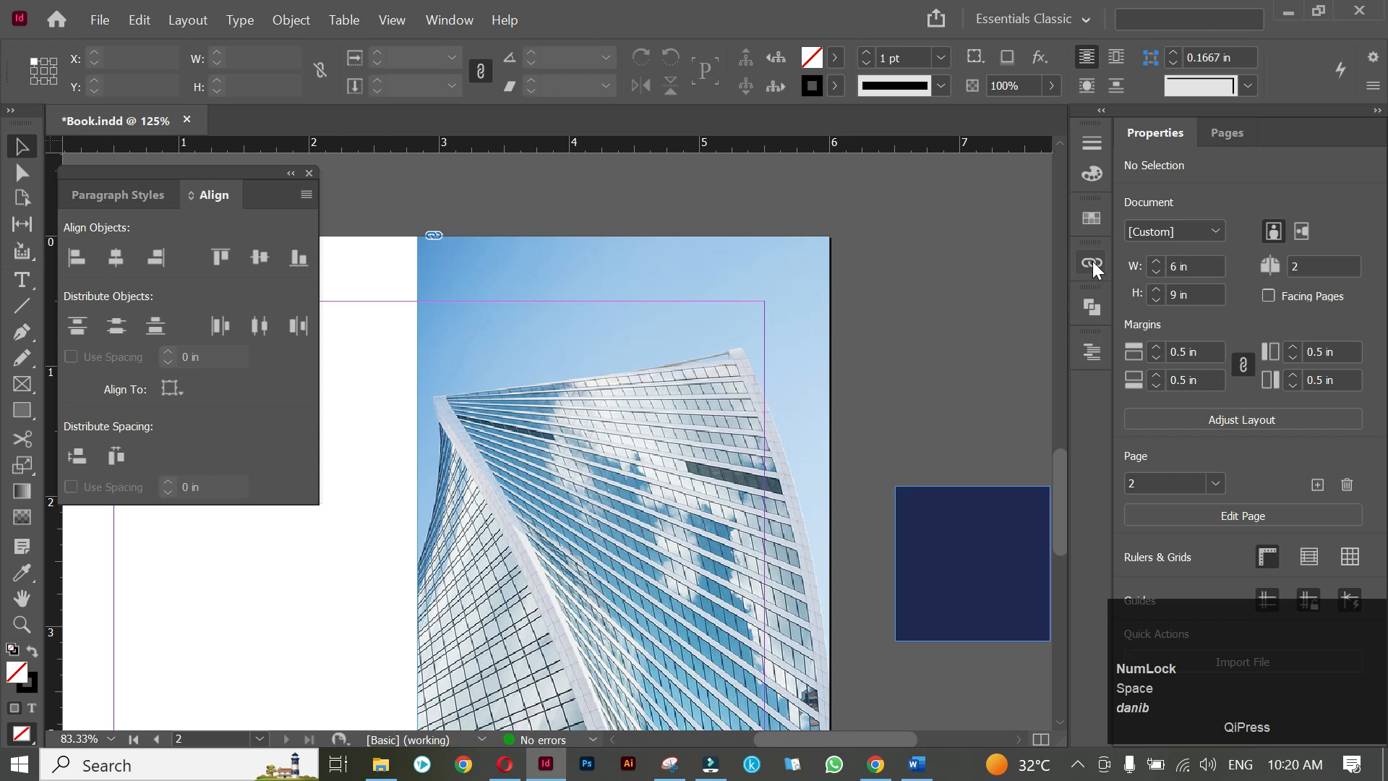
Embed the linked skyscraper photo on page 2 into the document through the Links list.
{"action": "left_click", "coordinate": [451, 20]}
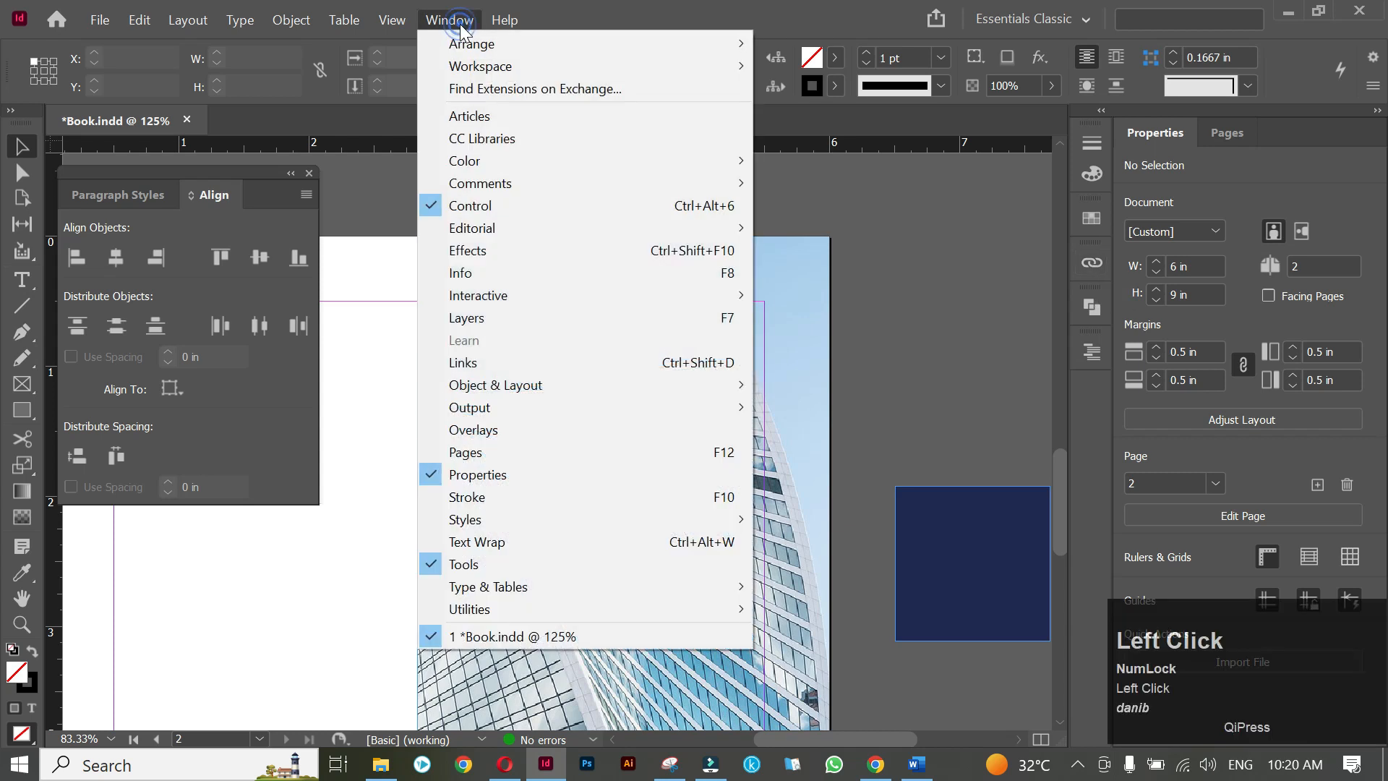
{"action": "left_click", "coordinate": [512, 354]}
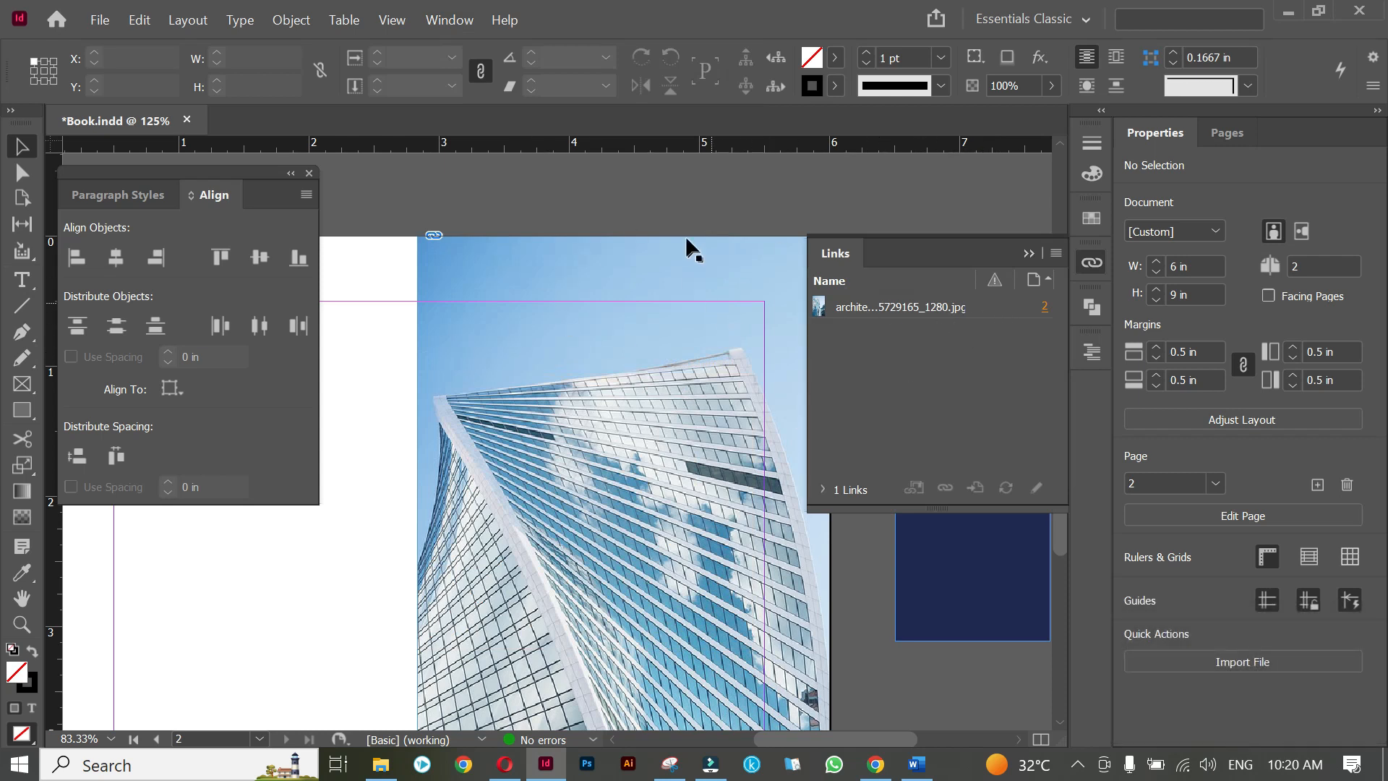
{"action": "left_click", "coordinate": [684, 266]}
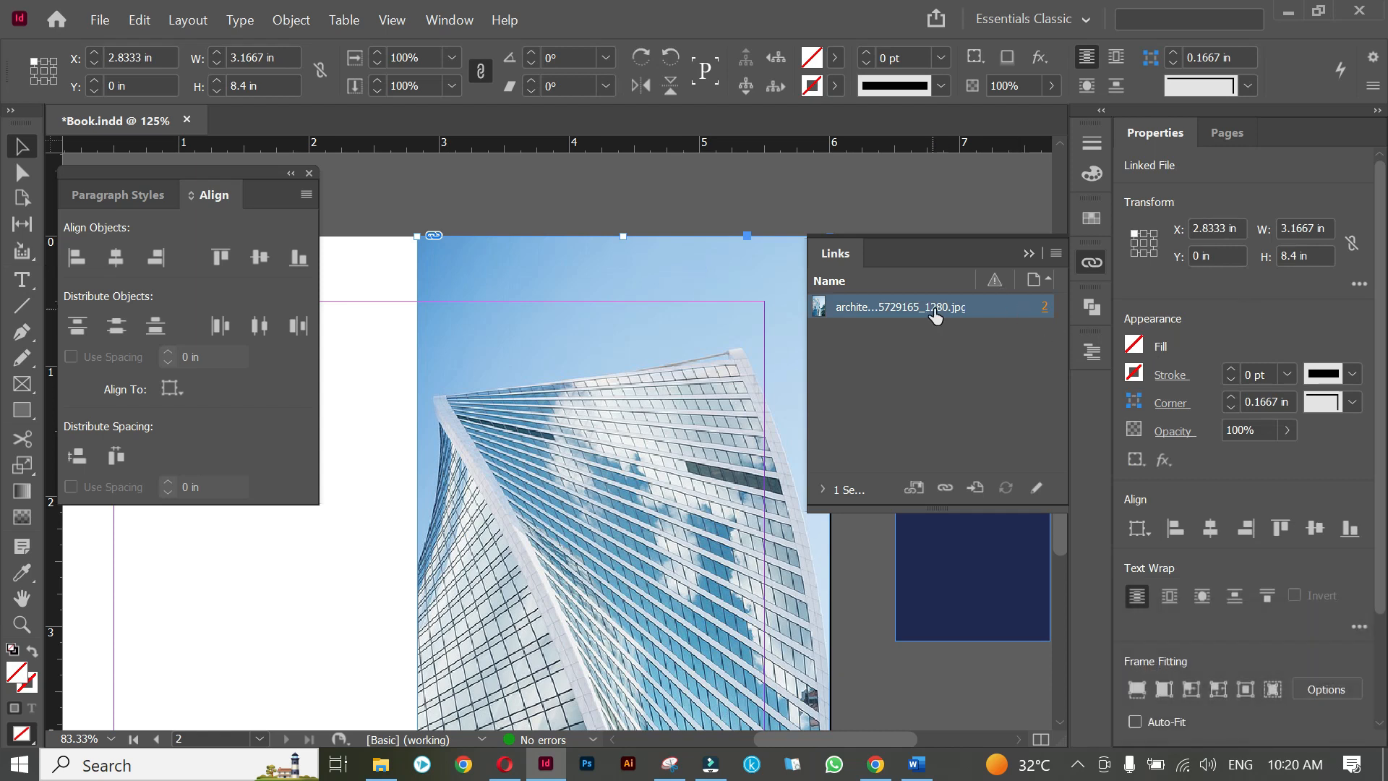
{"action": "right_click", "coordinate": [985, 311]}
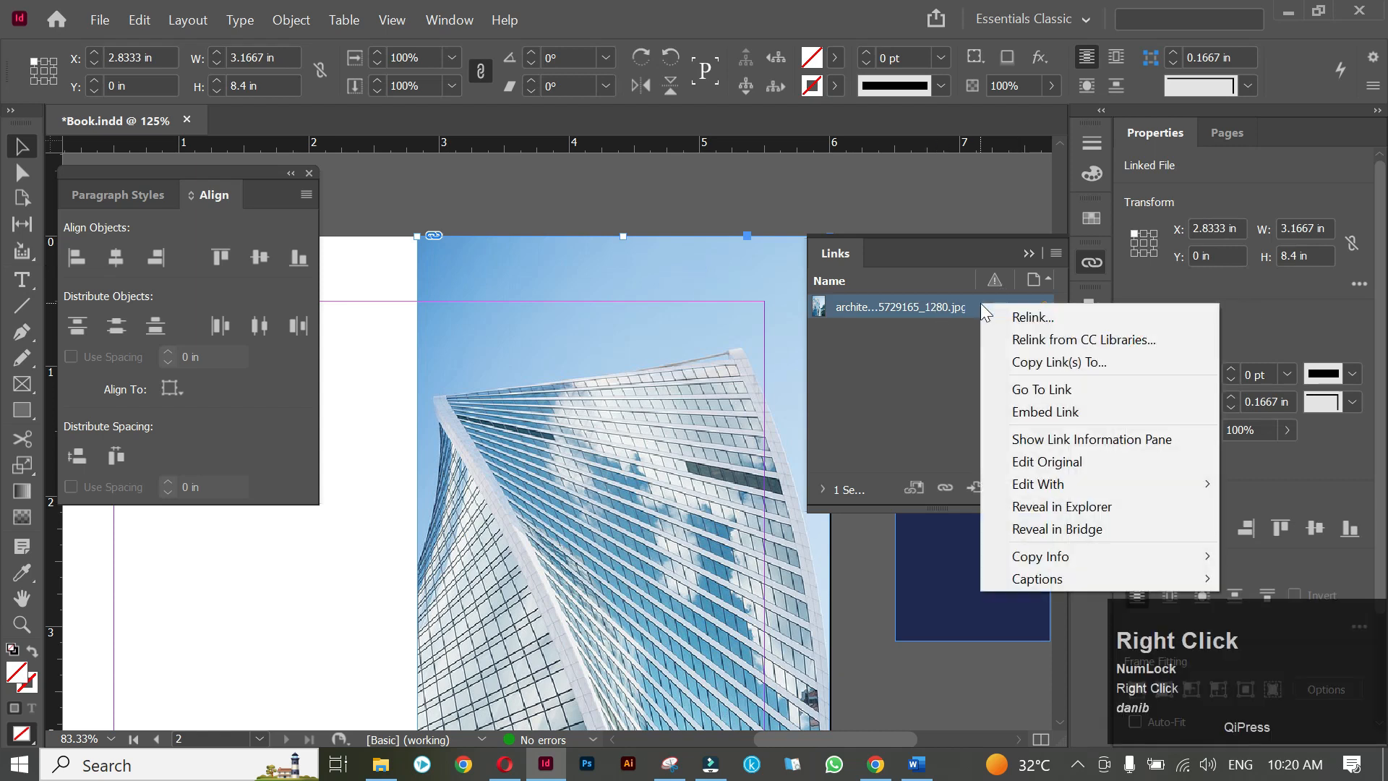
{"action": "left_click", "coordinate": [1041, 412]}
{"action": "left_click", "coordinate": [1029, 255]}
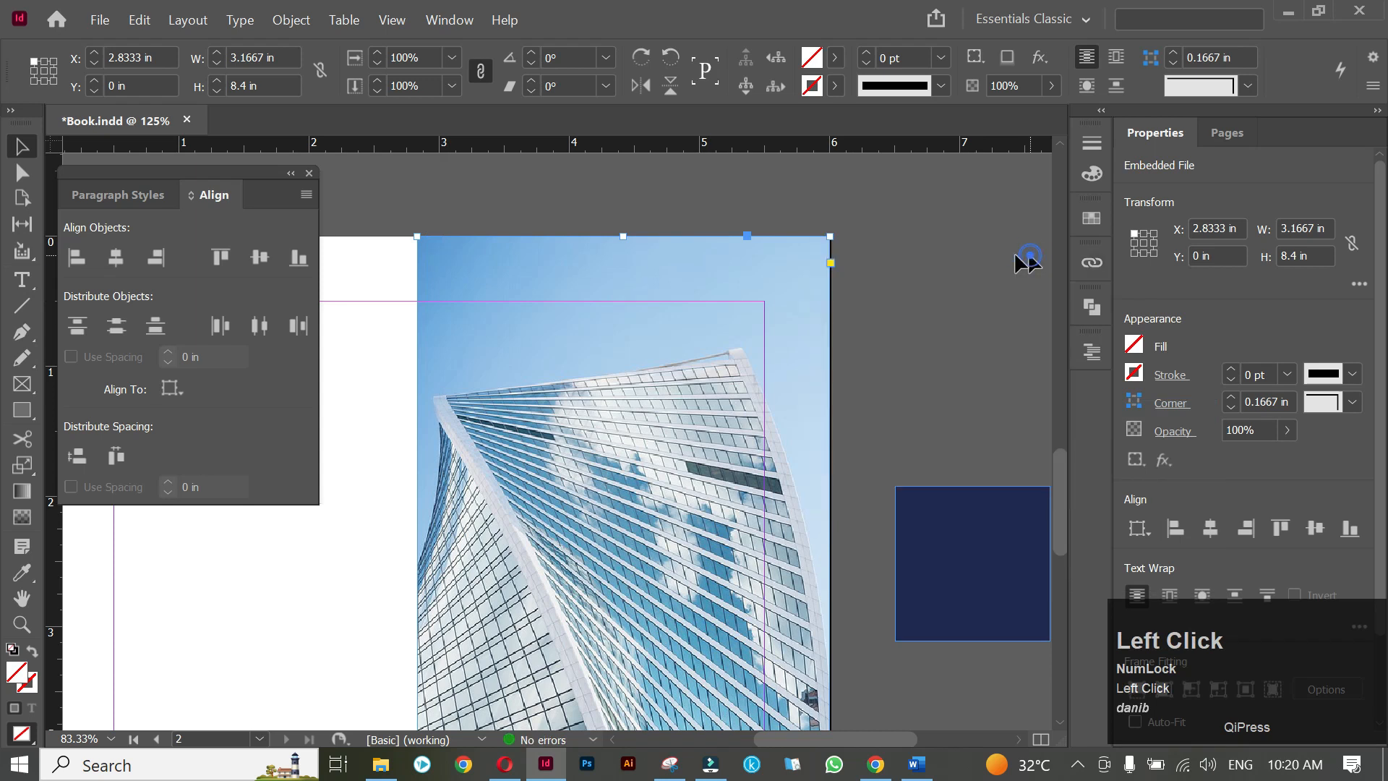
{"action": "left_click", "coordinate": [935, 236]}
Delete the source image architecture-5729165_1280 from the Downloads folder in File Explorer and return to InDesign.
{"action": "left_click", "coordinate": [381, 764]}
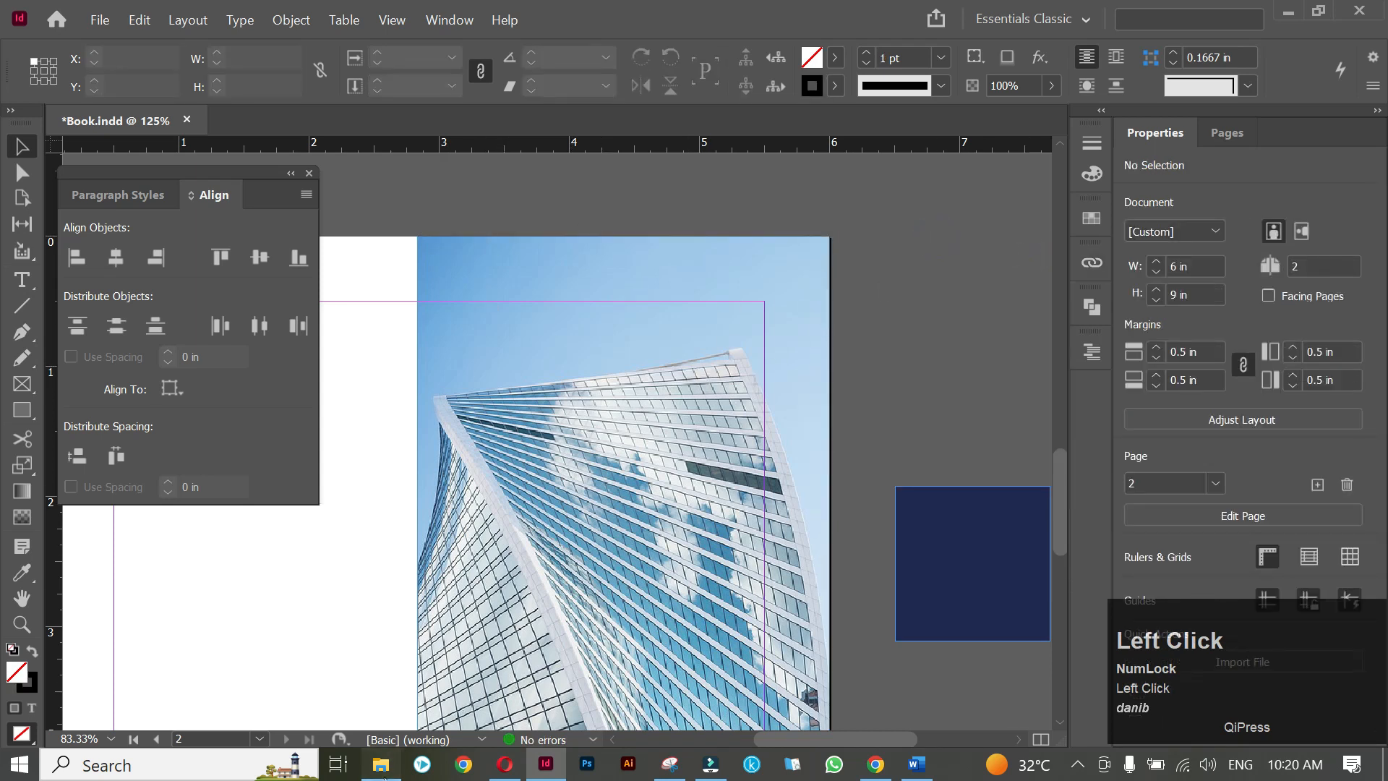
{"action": "key", "text": "Delete"}
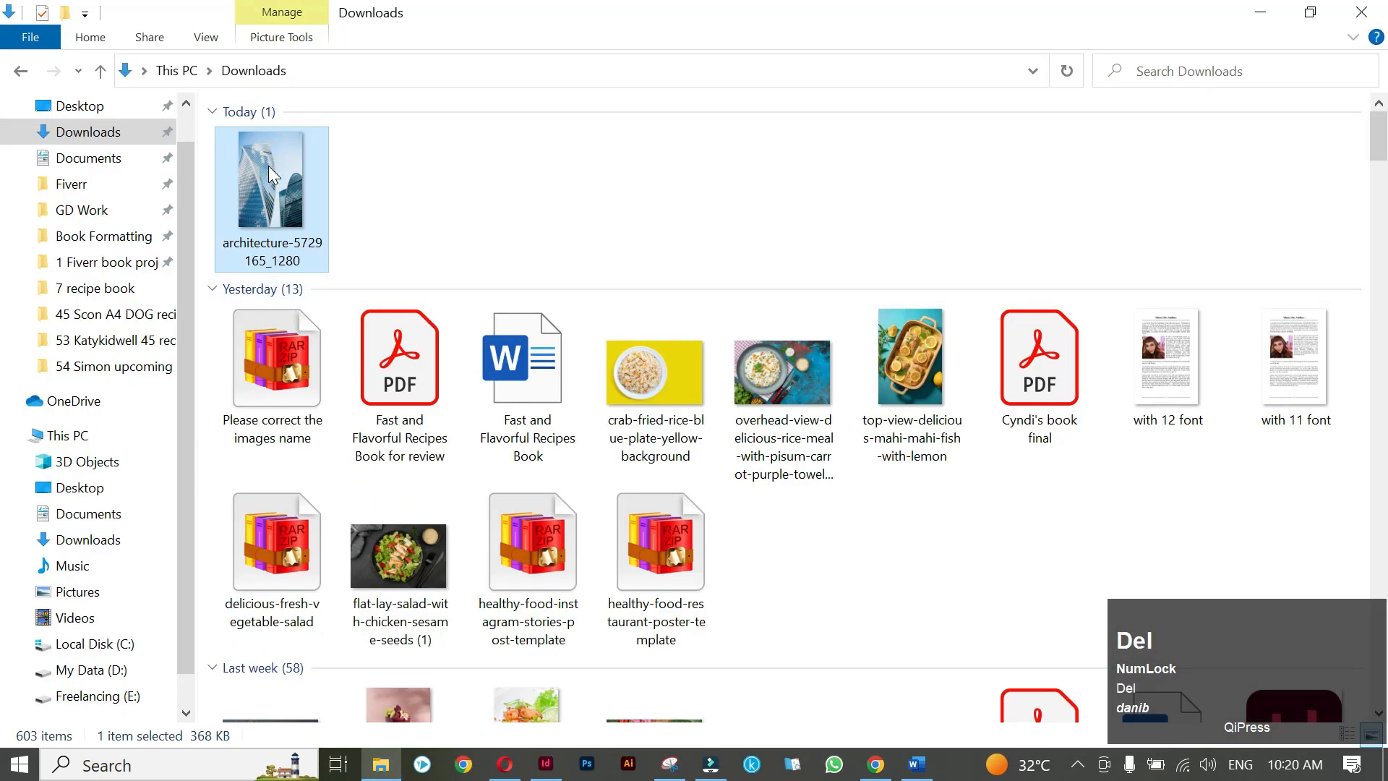
{"action": "key", "text": "alt+Tab"}
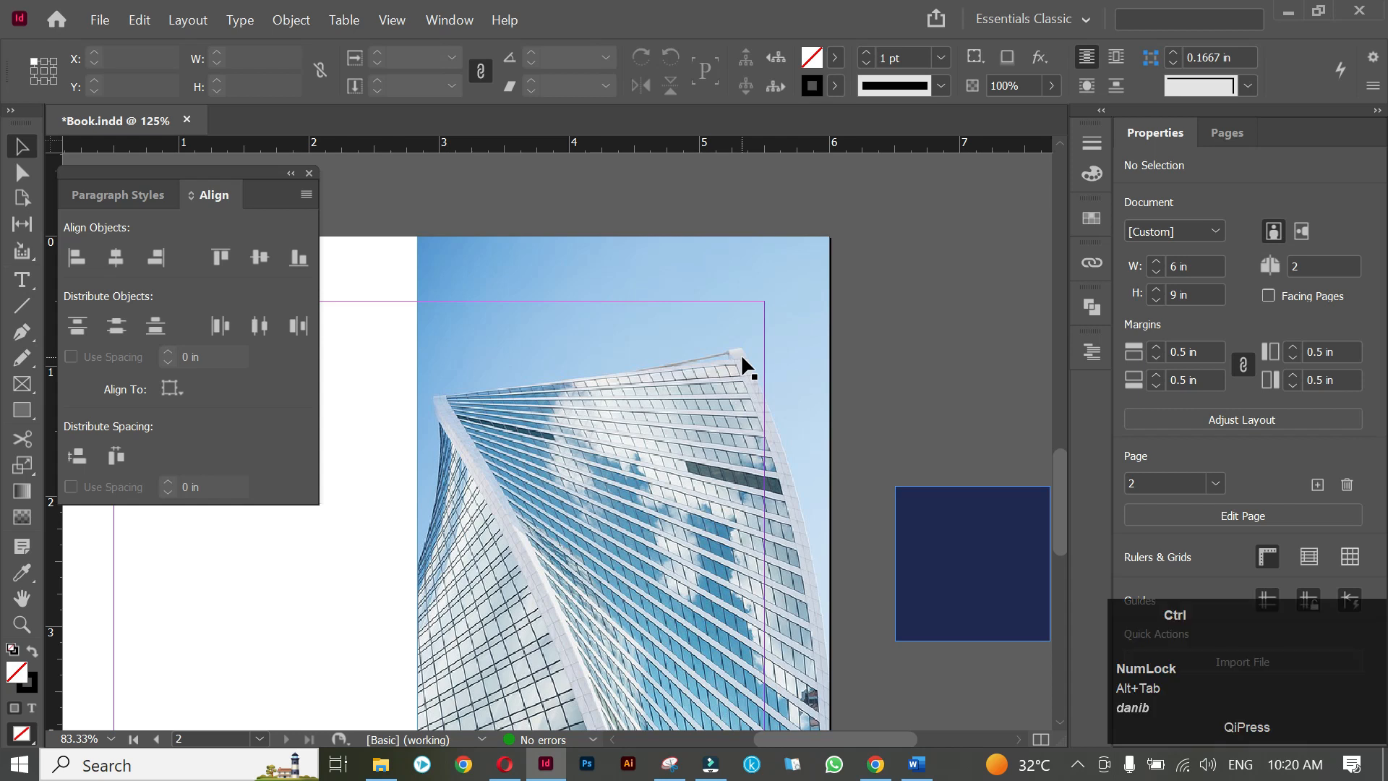
Undo the photo's embedding to check its link status without the source file, and redo the embedding.
{"action": "key", "text": "ctrl+z"}
{"action": "key", "text": "alt+Tab"}
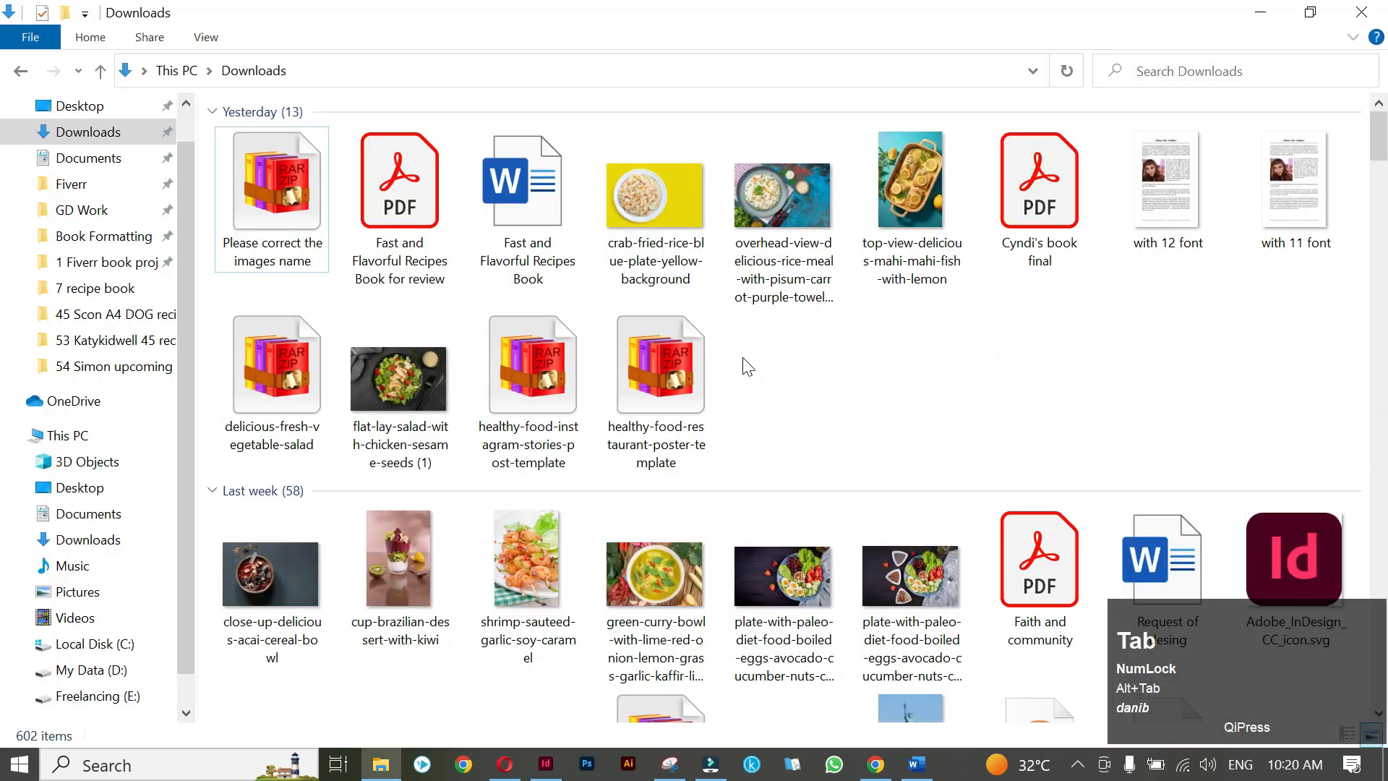
{"action": "key", "text": "alt+Tab"}
{"action": "key", "text": "alt+Tab"}
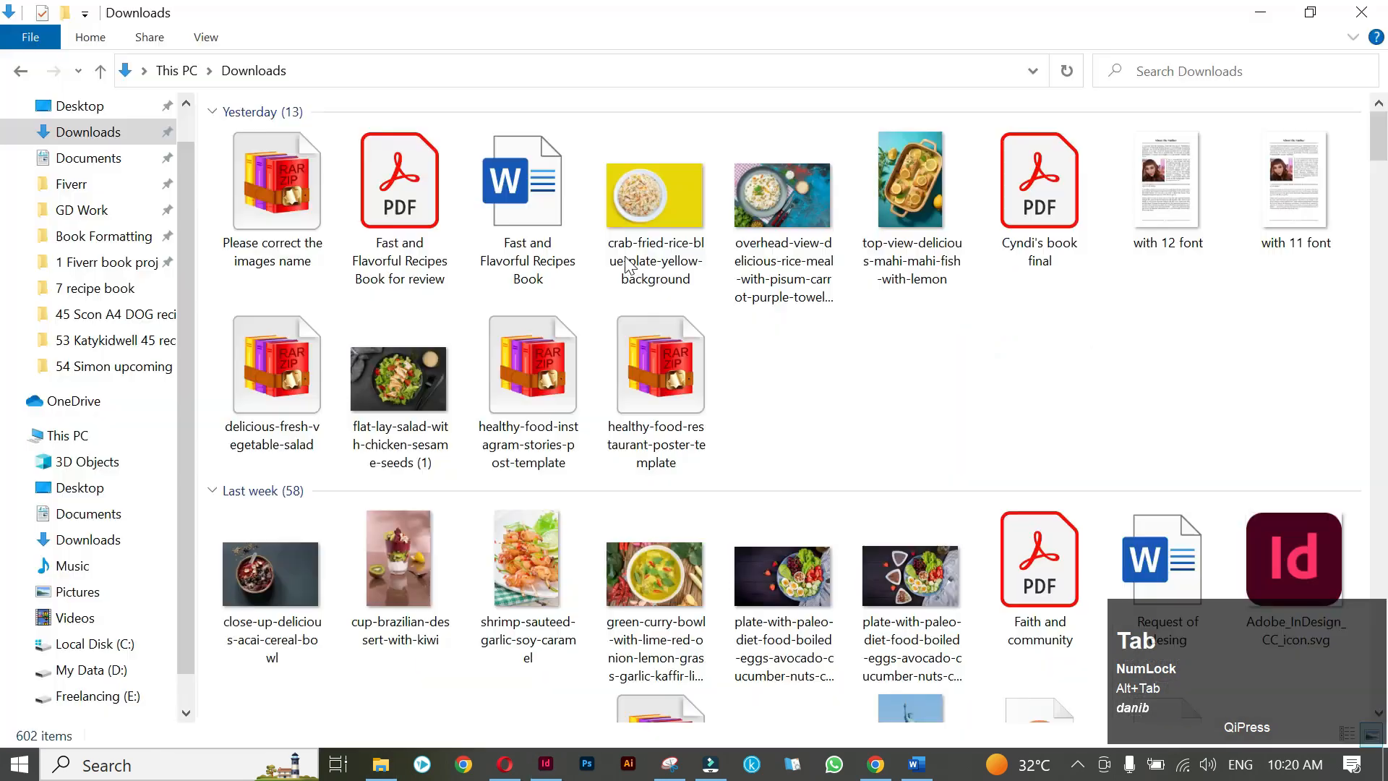
{"action": "key", "text": "alt+Tab"}
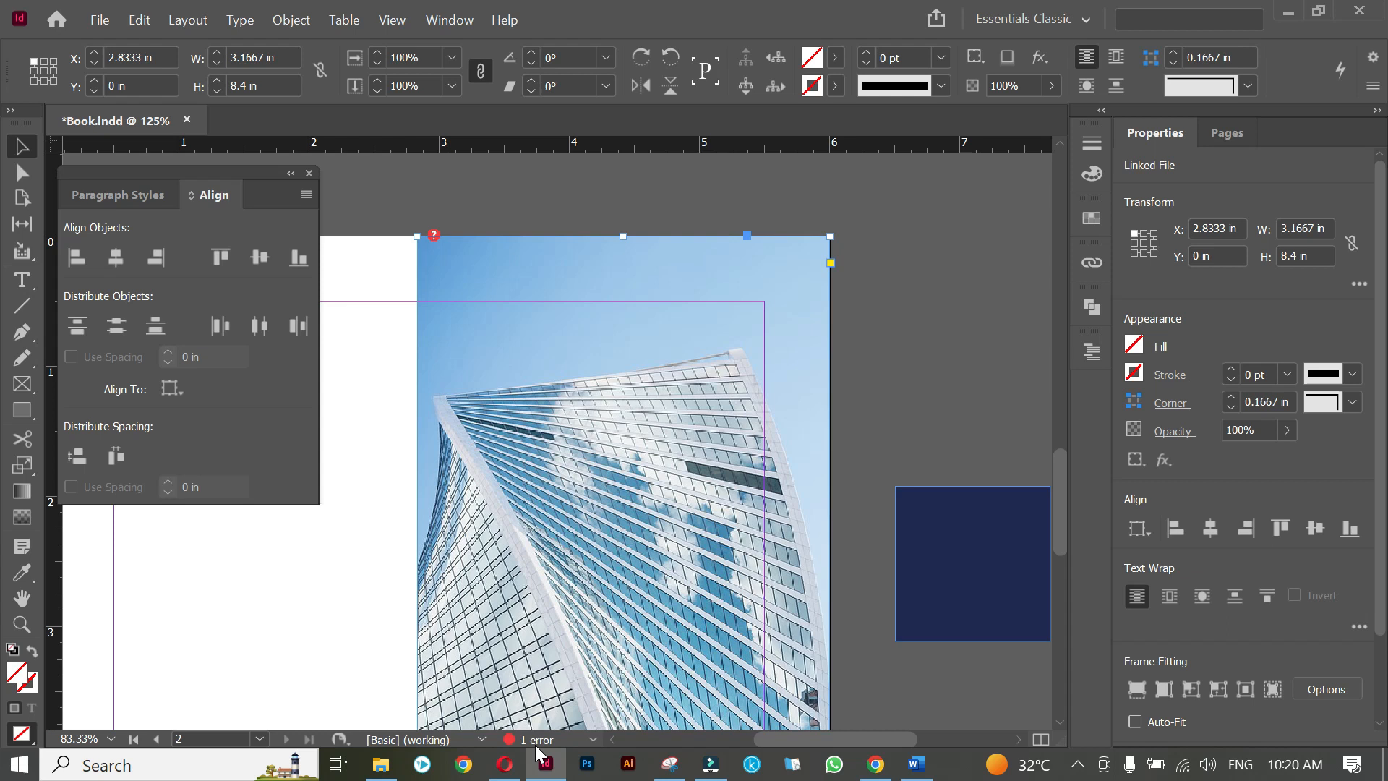
{"action": "key", "text": "ctrl"}
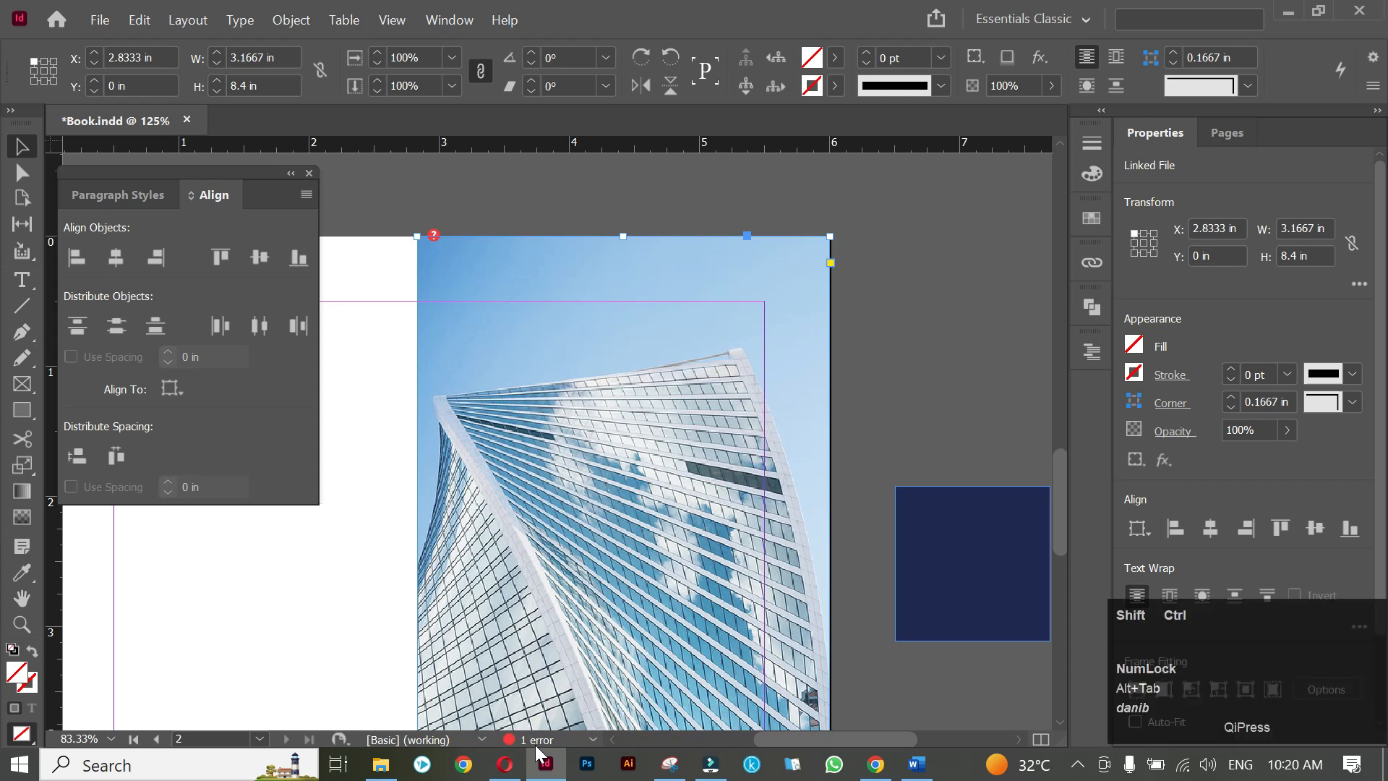
{"action": "key", "text": "ctrl+z"}
{"action": "left_click", "coordinate": [852, 366]}
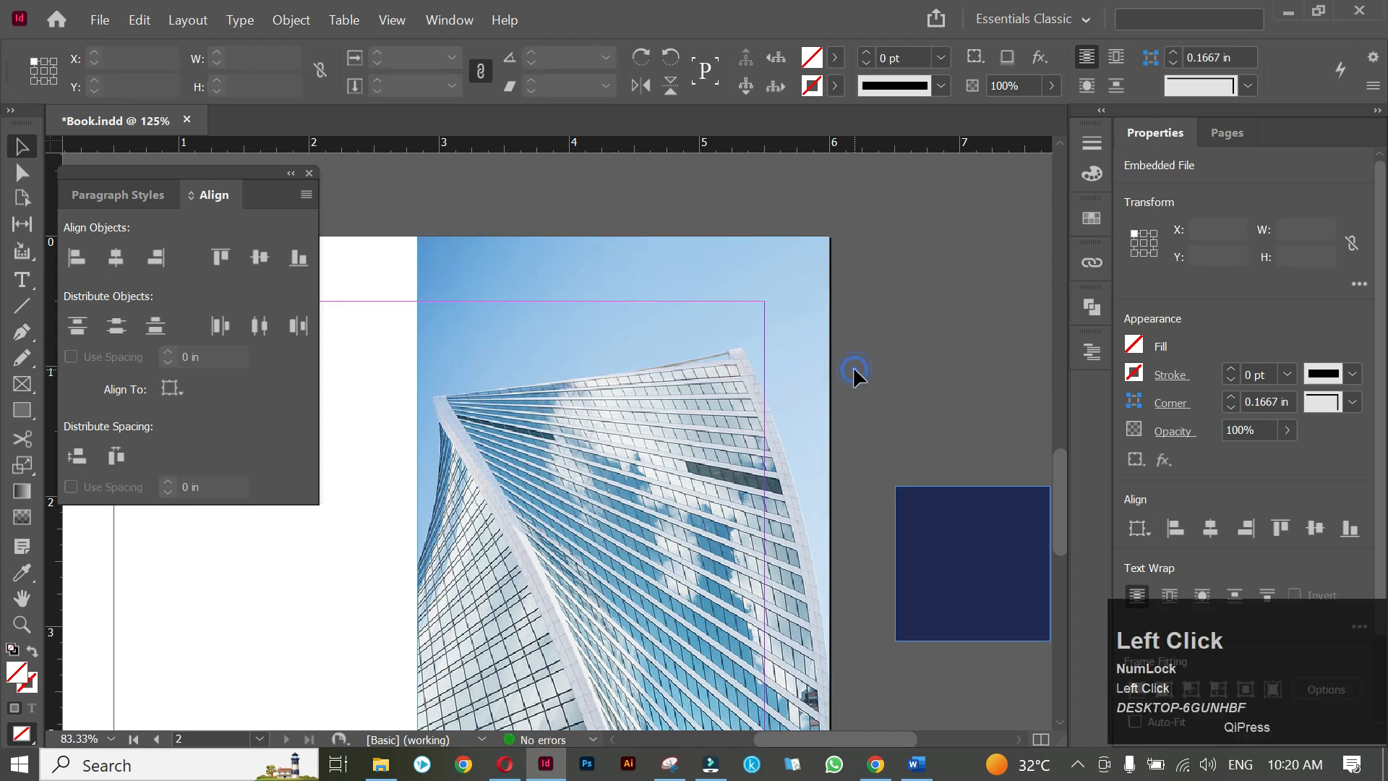
Move the "WHAT IS A REAL ESTATE BUSINESS?" heading frame onto page 2, at about X 0.7 in and Y 3.325 in.
{"action": "scroll", "coordinate": [852, 366], "scroll_direction": "down", "scroll_amount": 2}
{"action": "left_click_drag", "start_coordinate": [852, 366], "coordinate": [1008, 264]}
{"action": "left_click_drag", "start_coordinate": [579, 279], "coordinate": [783, 471]}
{"action": "key", "text": "space"}
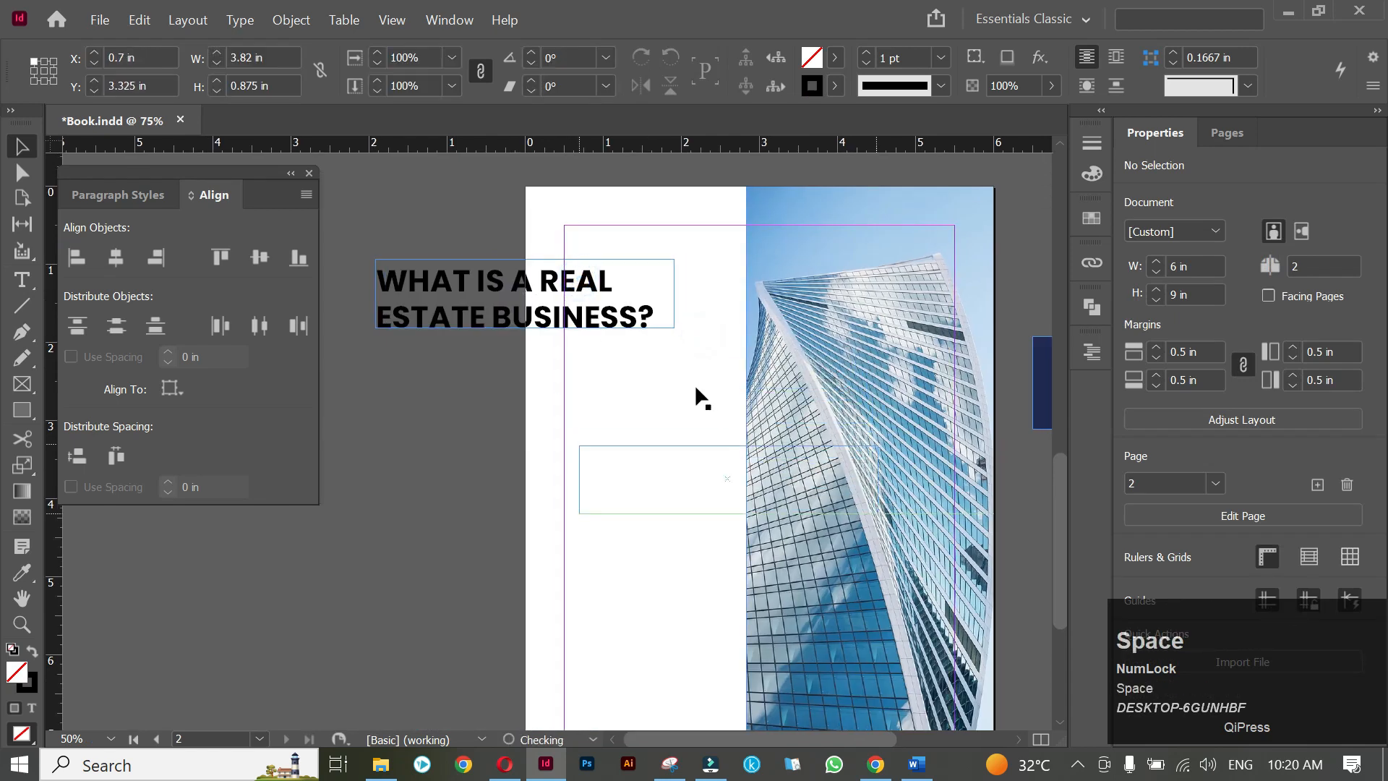